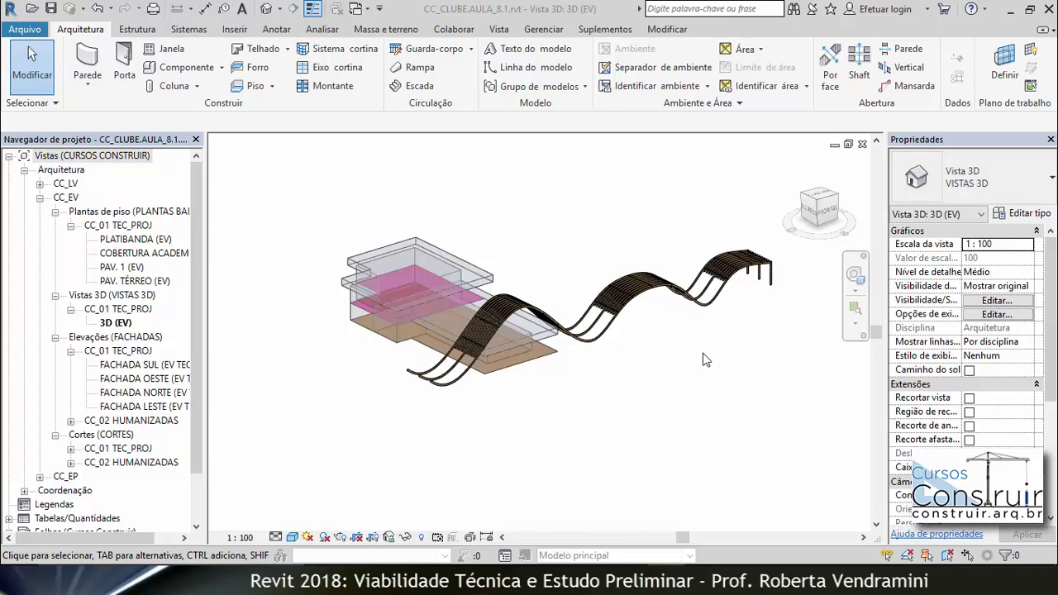
Step: Orbit and zoom the existing club model to inspect it from several angles
mouse_move(697, 370)
middle_mouse_down("shift")
mouse_move(490, 346)
mouse_move(500, 344)
middle_mouse_up("shift")
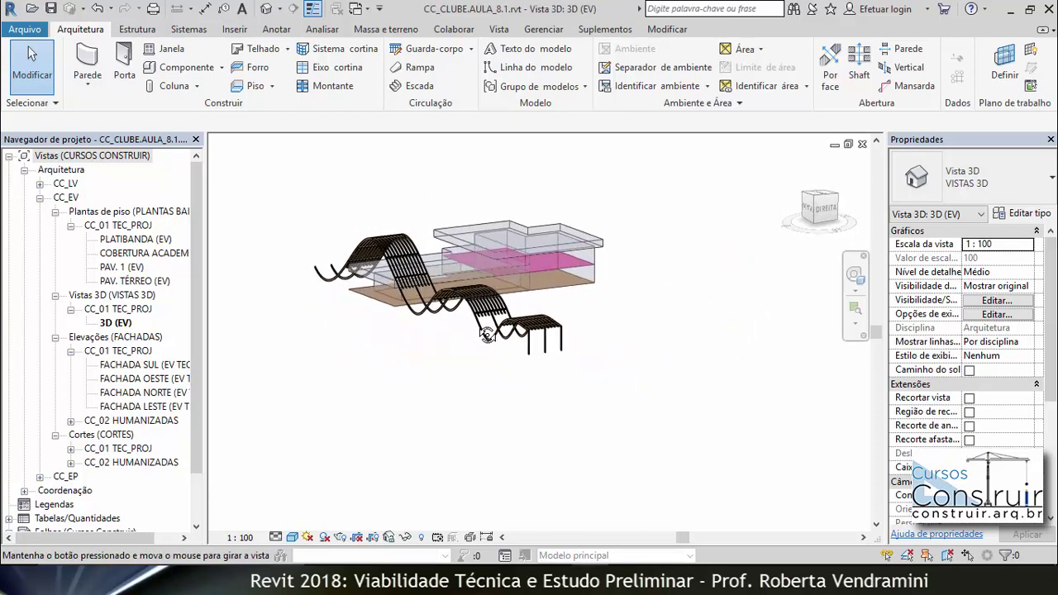
scroll(512, 248, "up", 1)
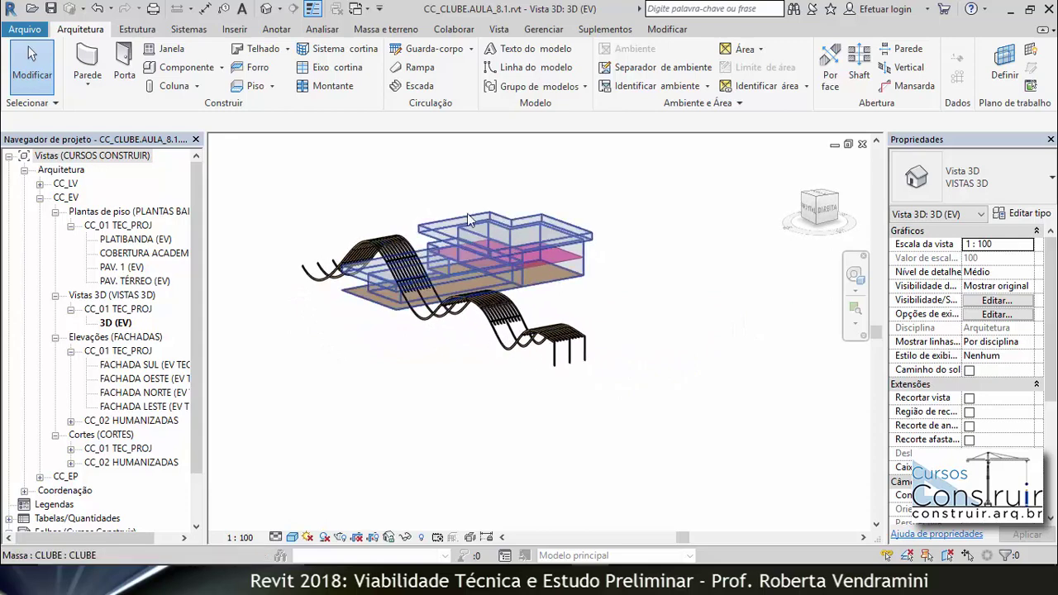
scroll(513, 248, "up", 1)
scroll(513, 249, "up", 1)
scroll(517, 239, "up", 2)
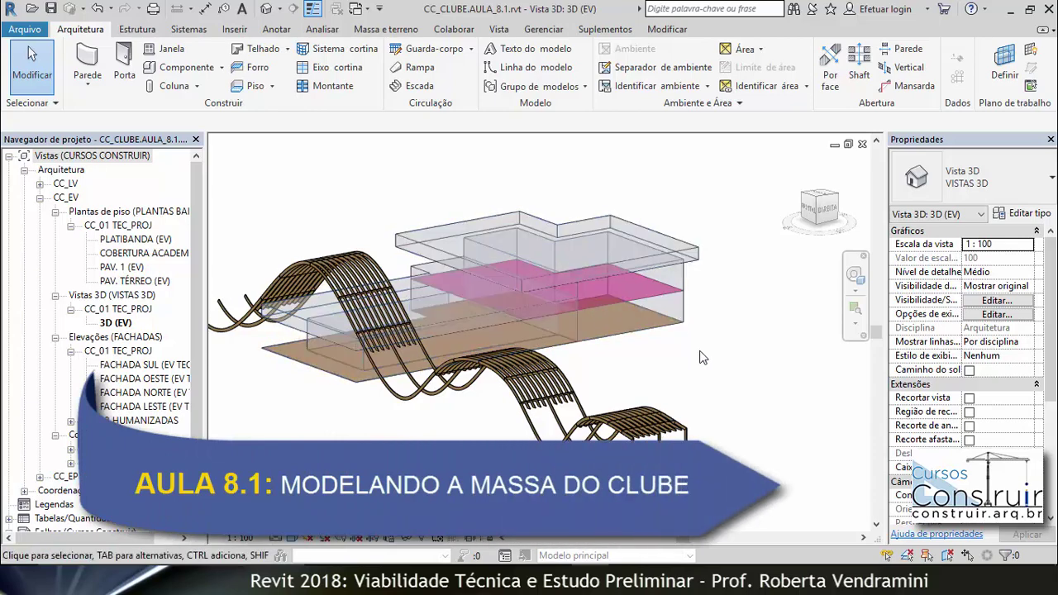
mouse_move(538, 422)
middle_mouse_down("shift")
mouse_move(561, 413)
mouse_move(561, 380)
mouse_move(570, 405)
middle_mouse_up("shift")
scroll(407, 363, "up", 2)
scroll(408, 363, "up", 2)
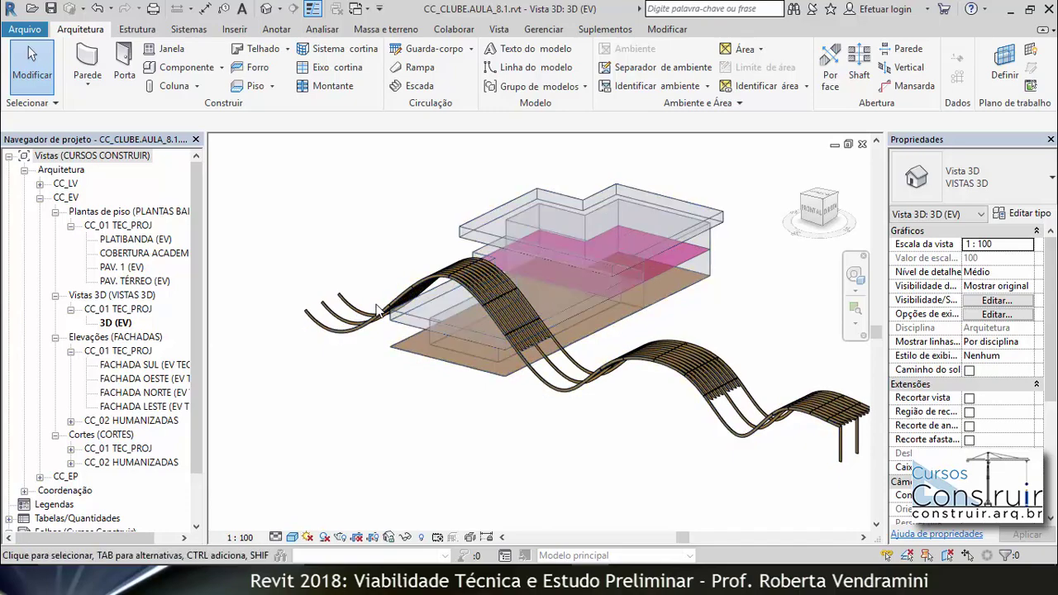
mouse_move(376, 308)
middle_mouse_down("shift")
mouse_move(750, 405)
mouse_move(685, 378)
middle_mouse_up("shift")
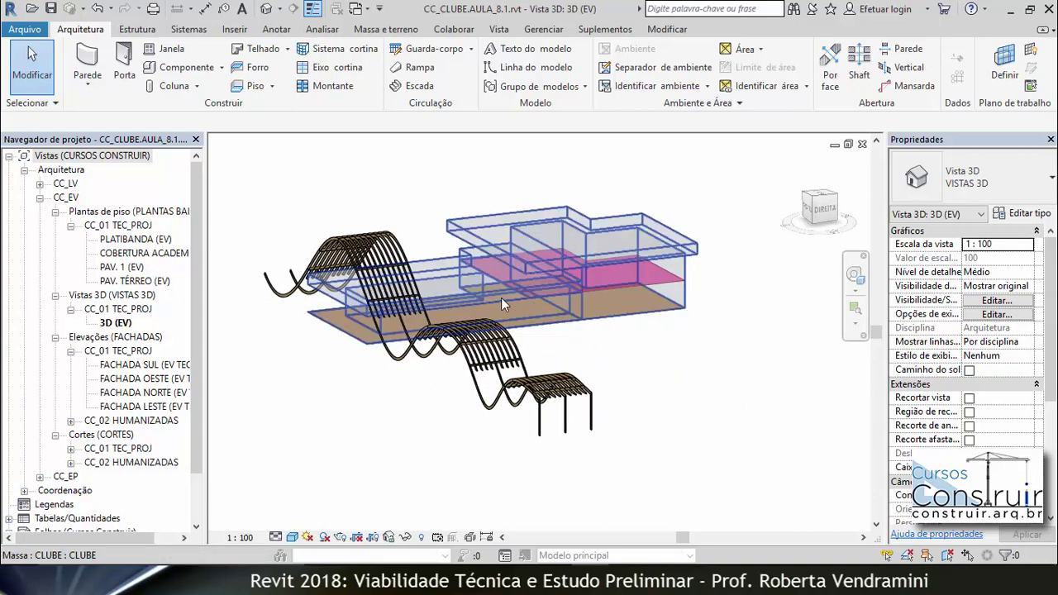
scroll(545, 294, "up", 2)
scroll(544, 291, "up", 3)
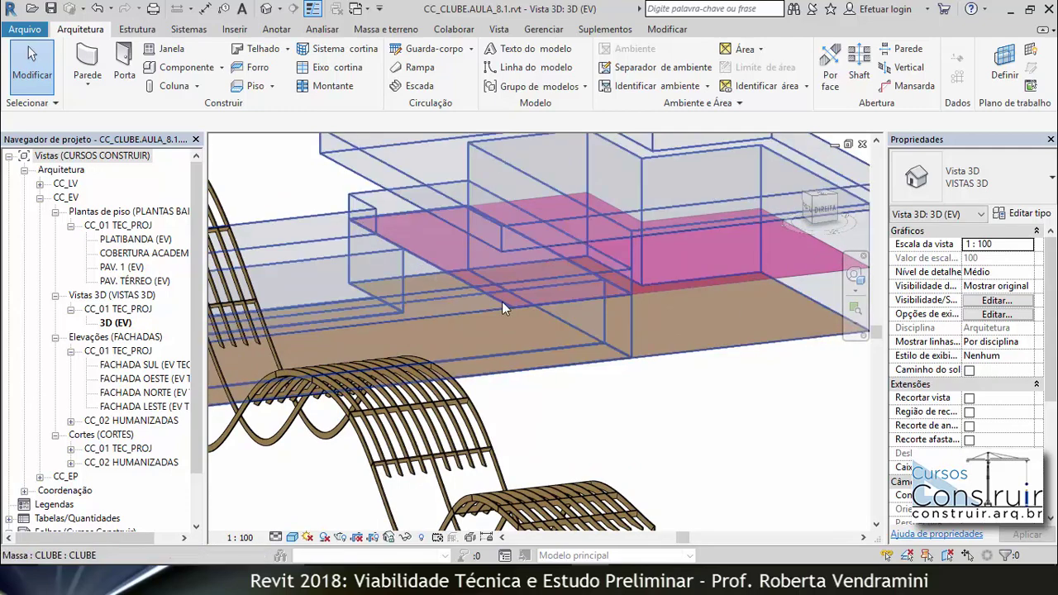
scroll(520, 305, "down", 3)
middle_click_drag(447, 305, 464, 247, "shift")
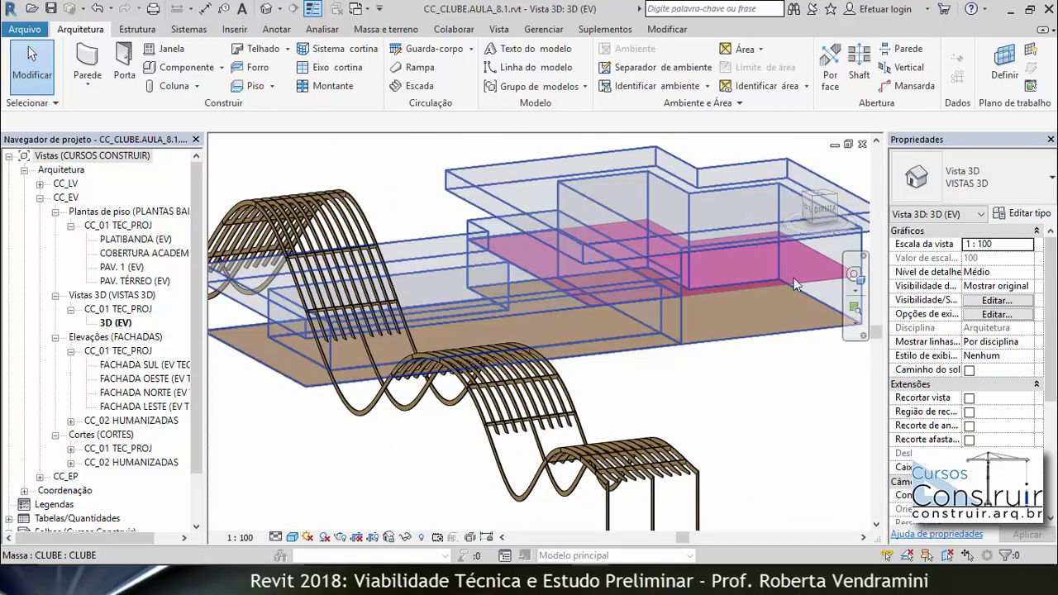
scroll(669, 274, "down", 4)
mouse_move(513, 355)
middle_mouse_down("shift")
mouse_move(460, 390)
mouse_move(689, 387)
middle_mouse_up("shift")
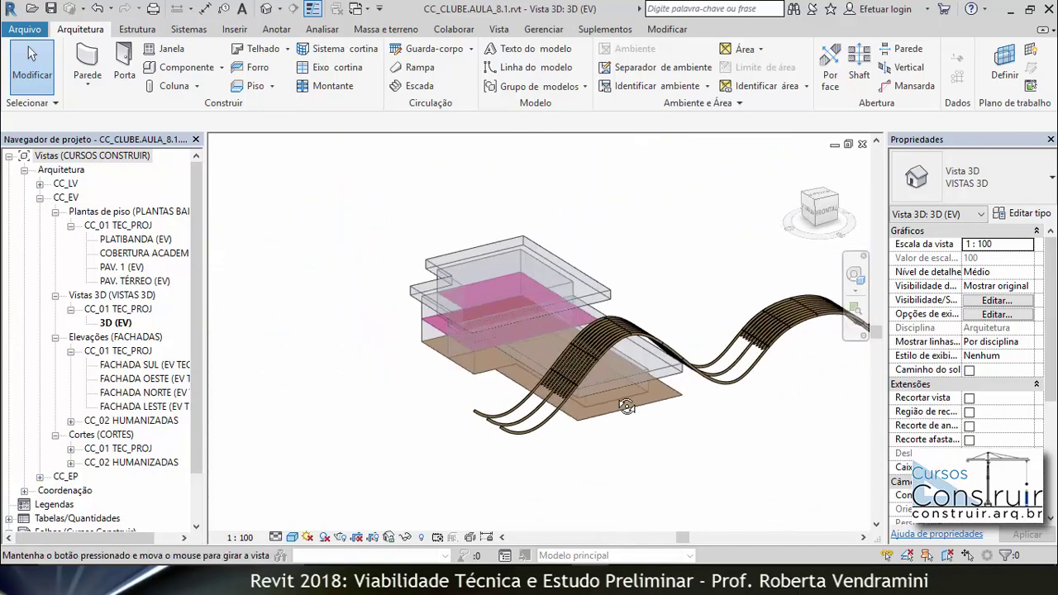
scroll(689, 387, "up", 3)
scroll(689, 387, "up", 3)
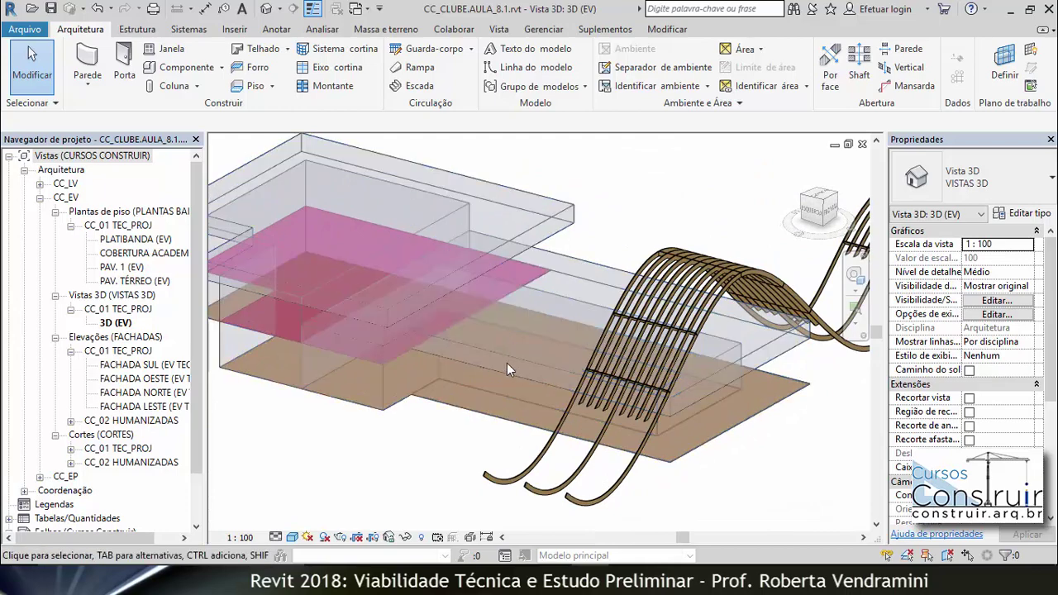
scroll(459, 324, "down", 3)
middle_click_drag(459, 324, 512, 378, "shift")
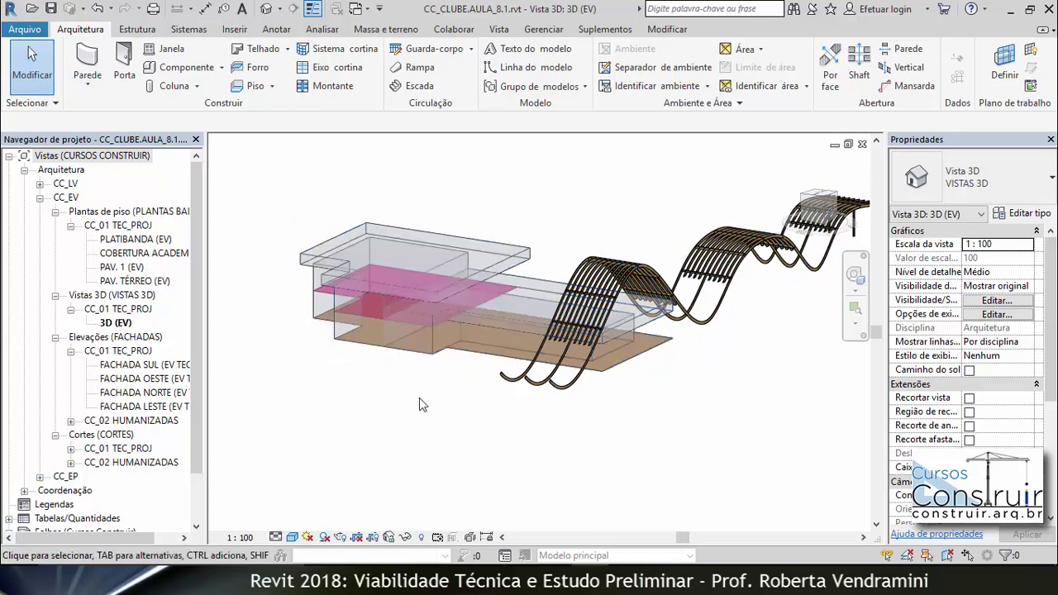
Step: Create new project Projeto2 from the Template Construir_EV EP_2018_R03 template
left_click(25, 30)
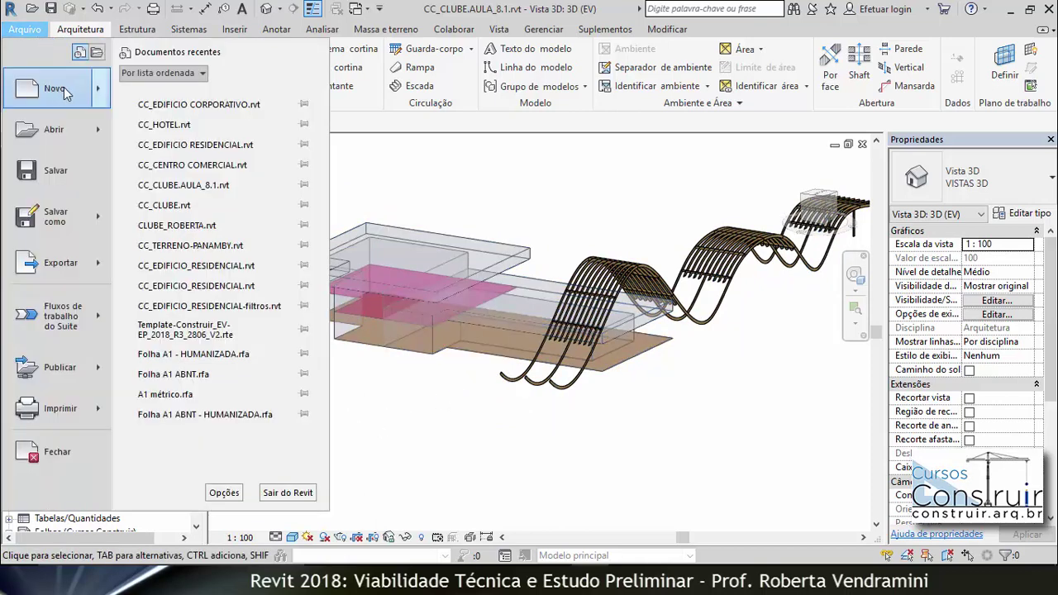
mouse_move(58, 89)
left_click(167, 89)
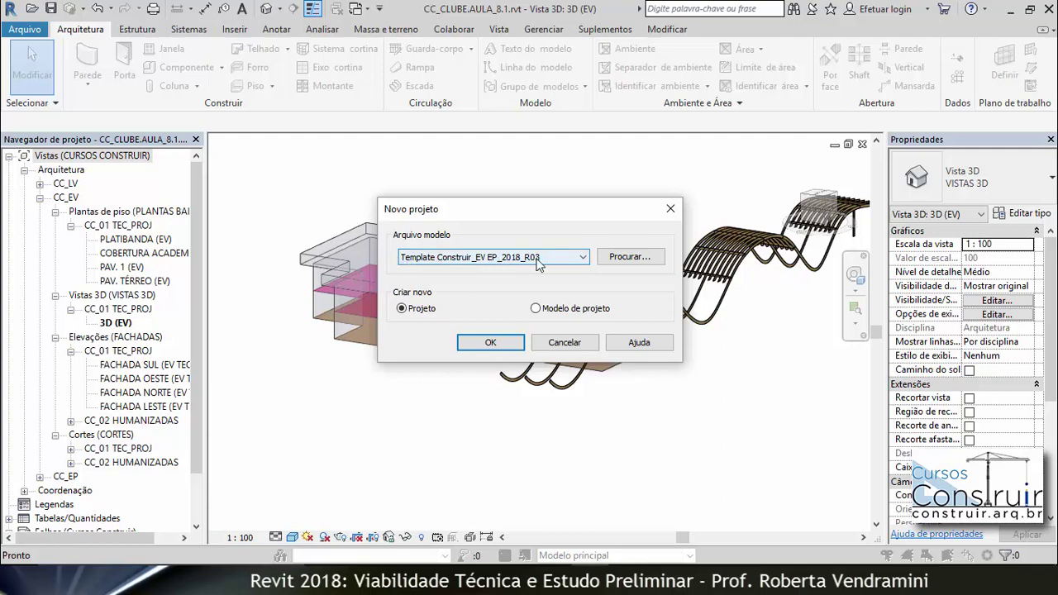
left_click(612, 259)
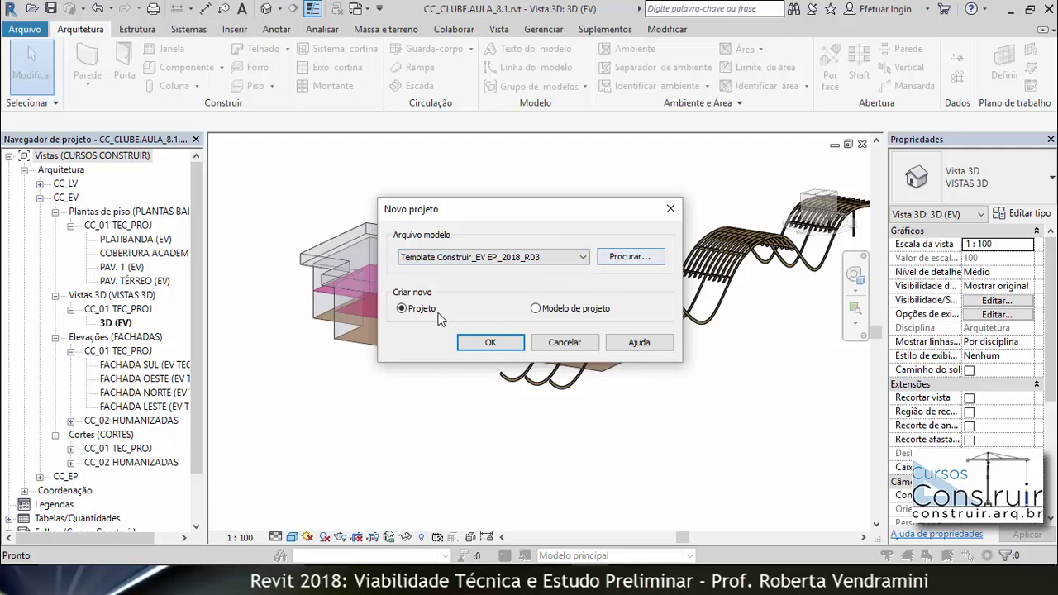
left_click(479, 339)
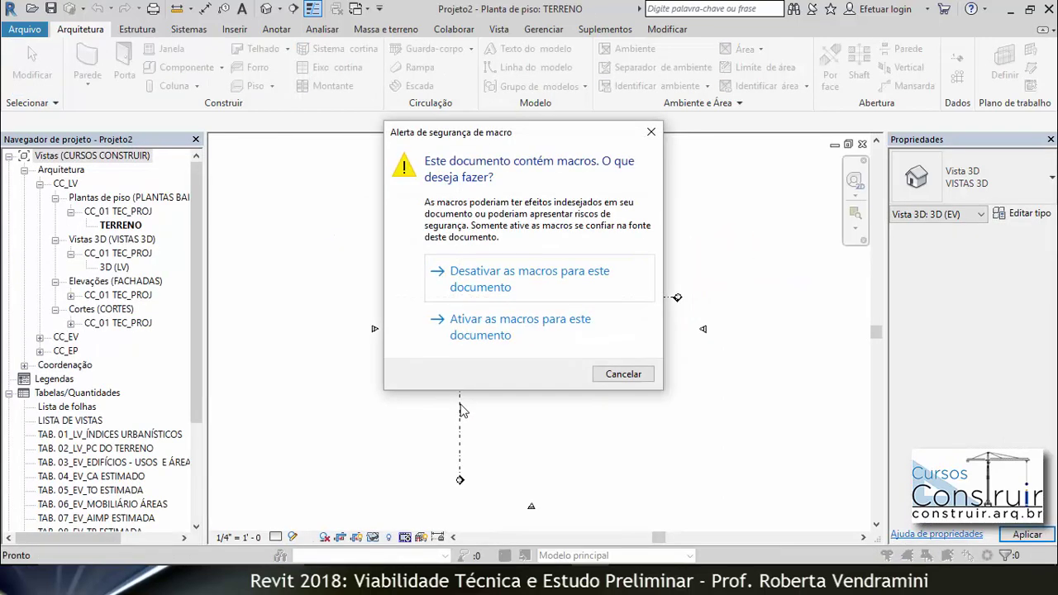
Step: Dismiss the macro alert and save the project as CC_CLUBE.rvt in COMPLEXO PANAMBY
left_click(493, 329)
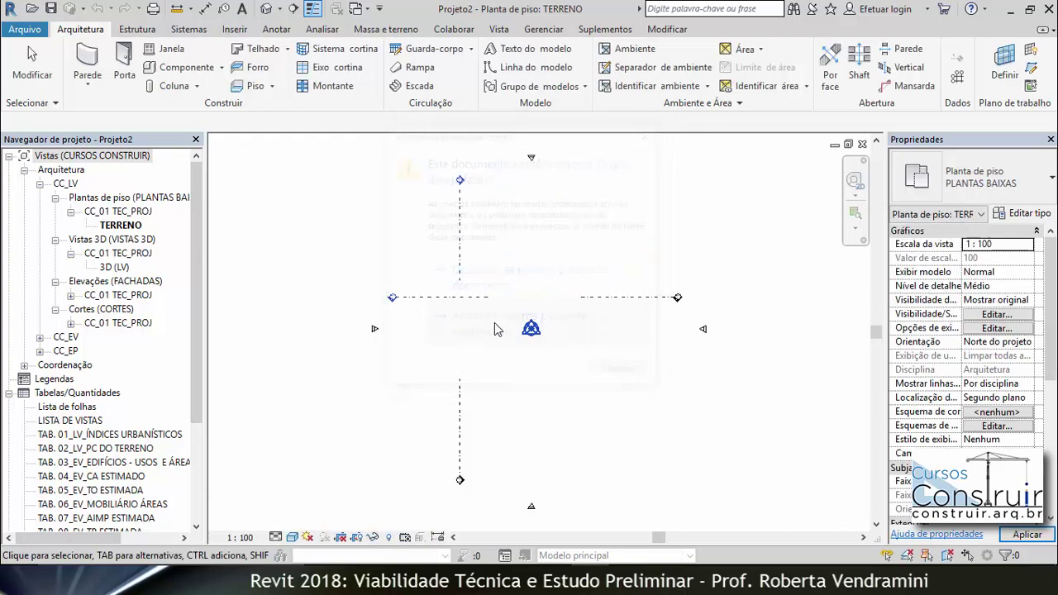
left_click(32, 30)
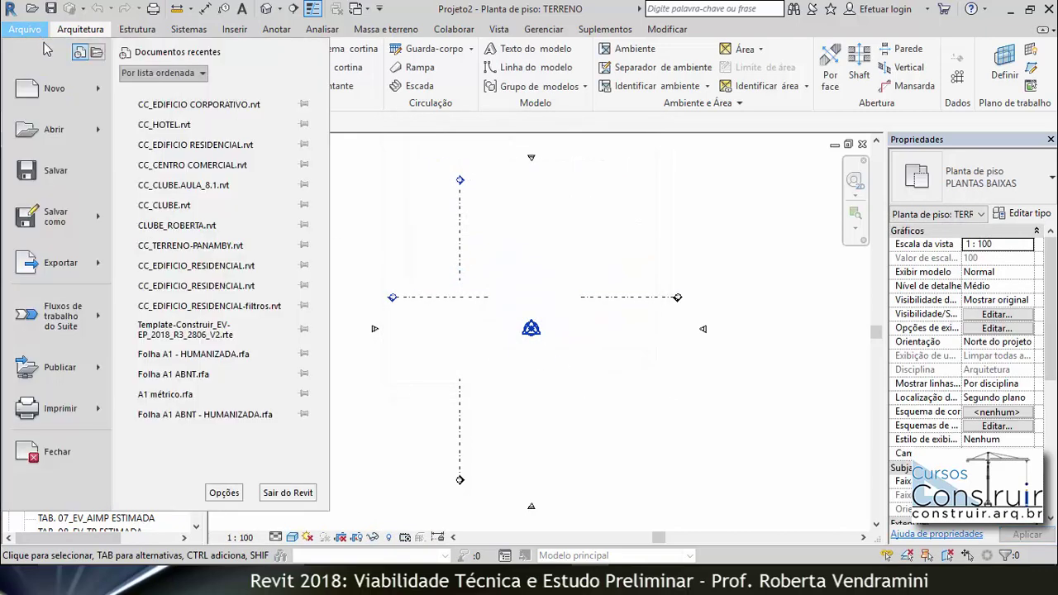
left_click(60, 213)
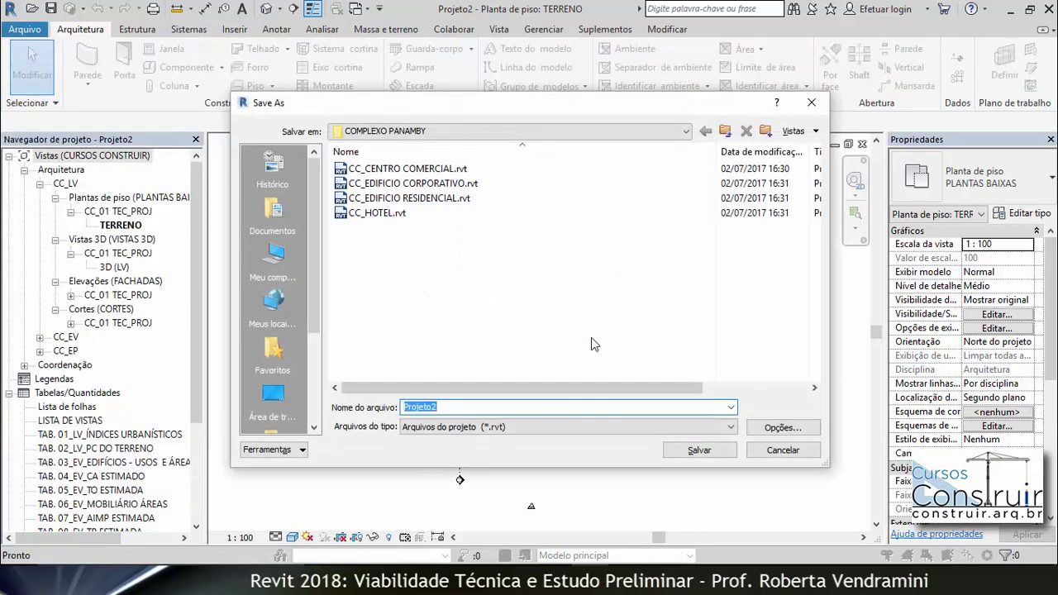
left_click(374, 214)
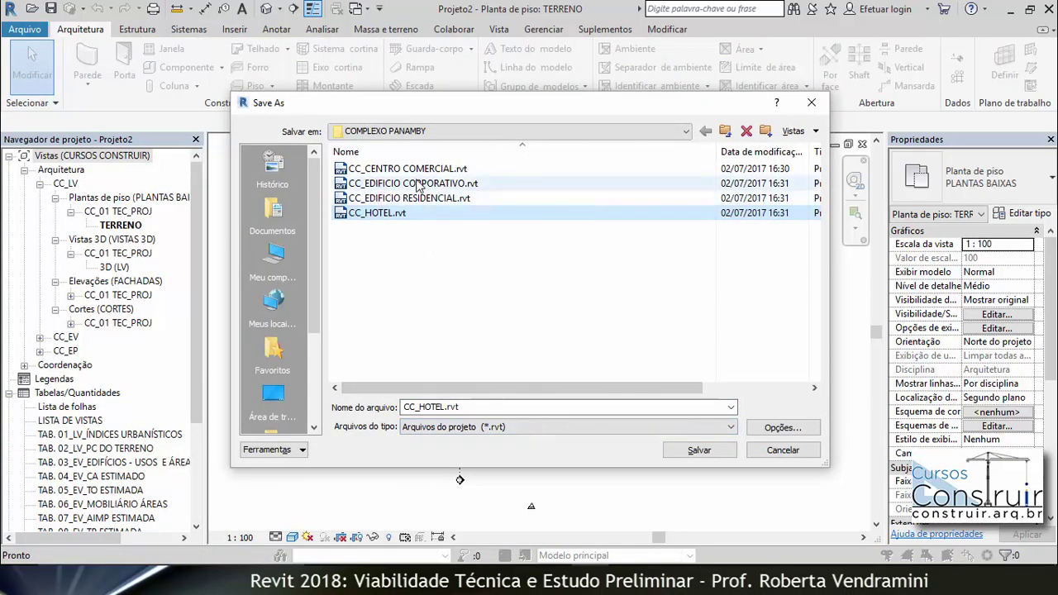
left_click(422, 407)
type("CLUB")
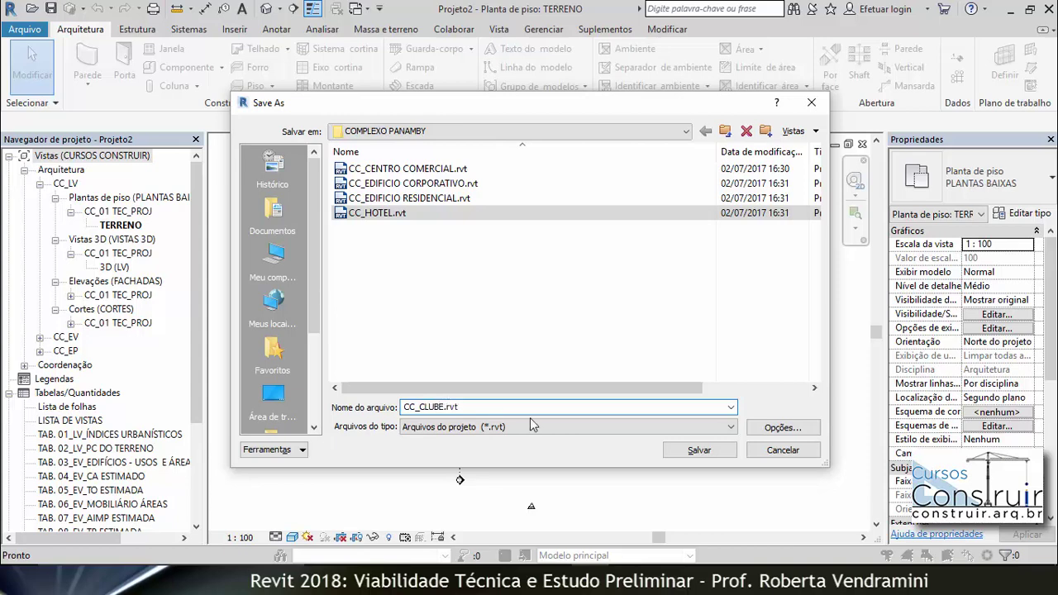
left_click(773, 428)
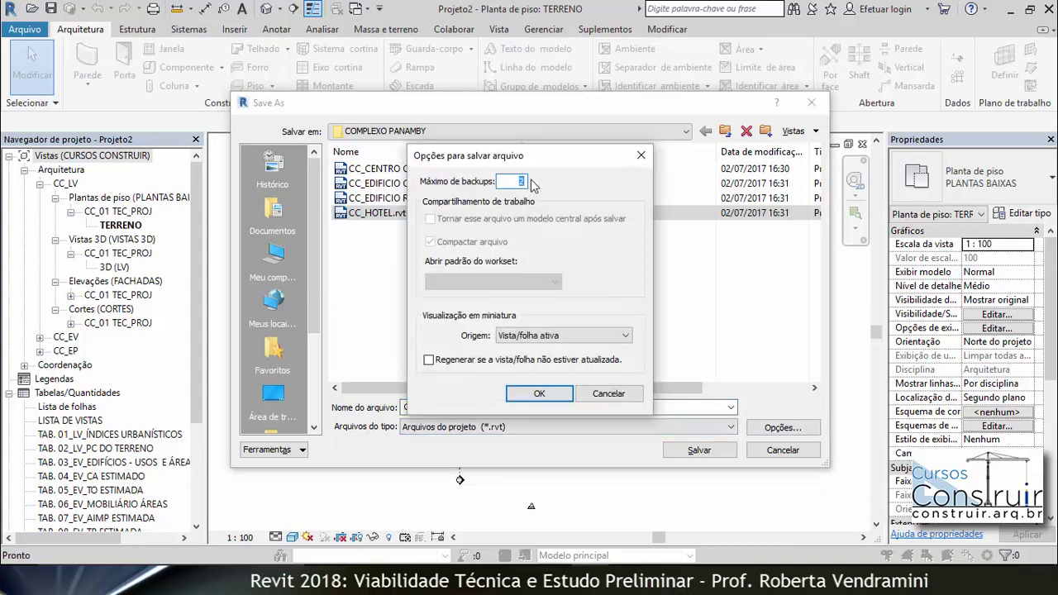
left_click(539, 394)
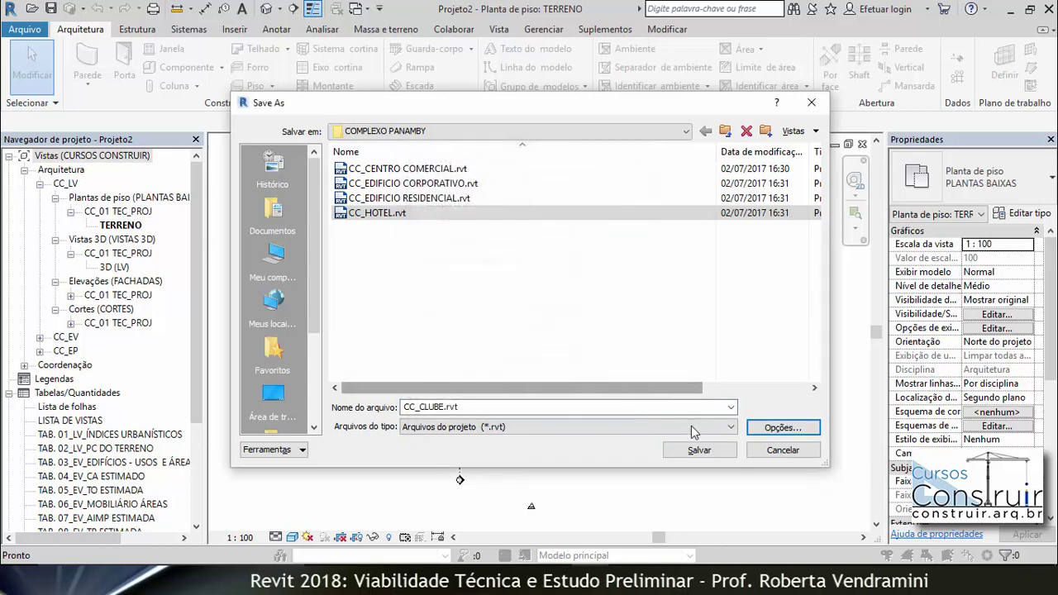
left_click(699, 450)
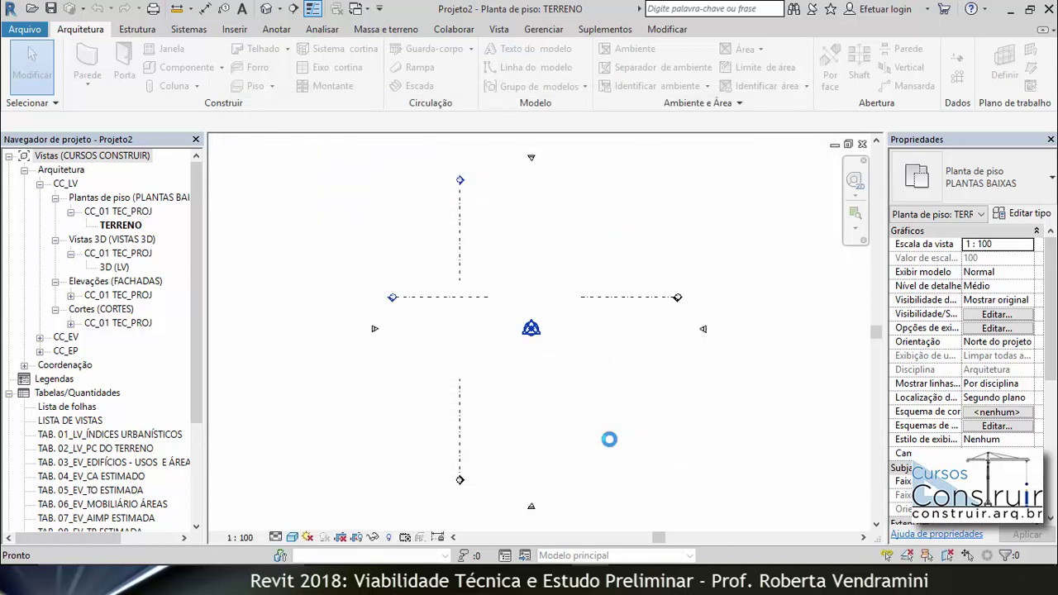
left_click(39, 184)
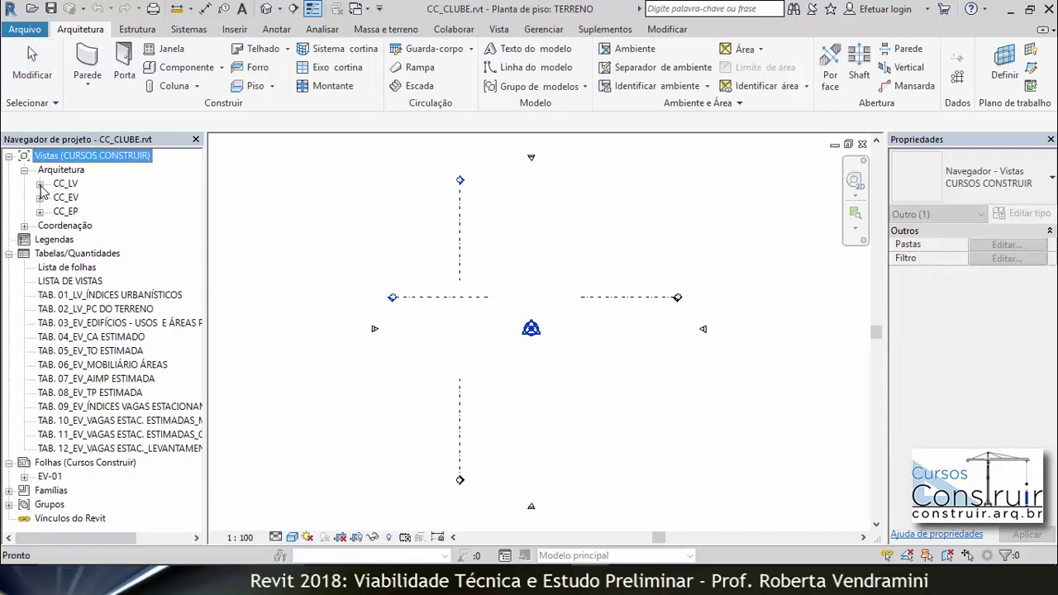
left_click(39, 198)
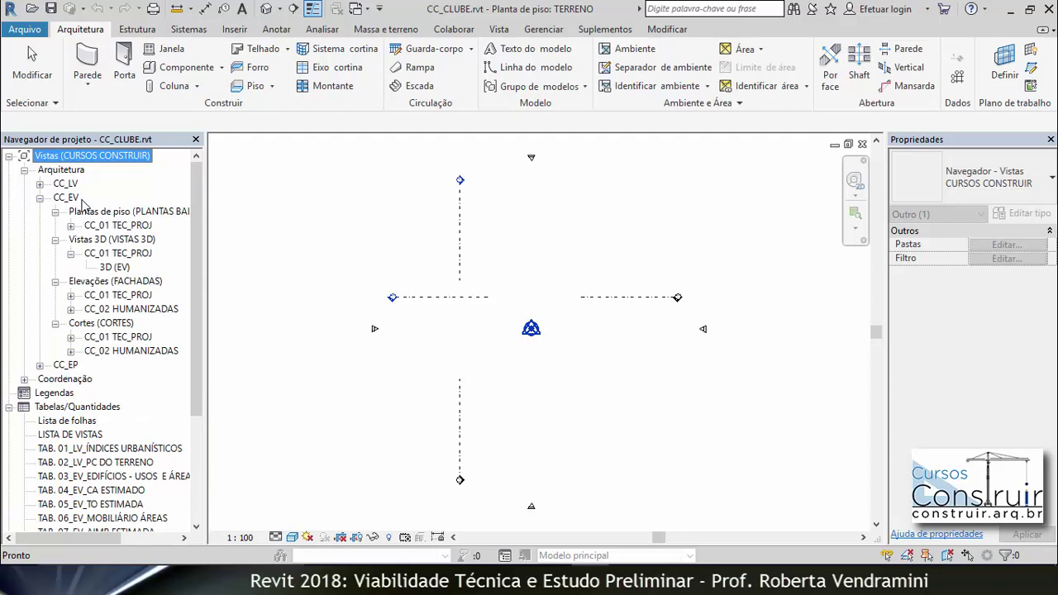
left_click(55, 282)
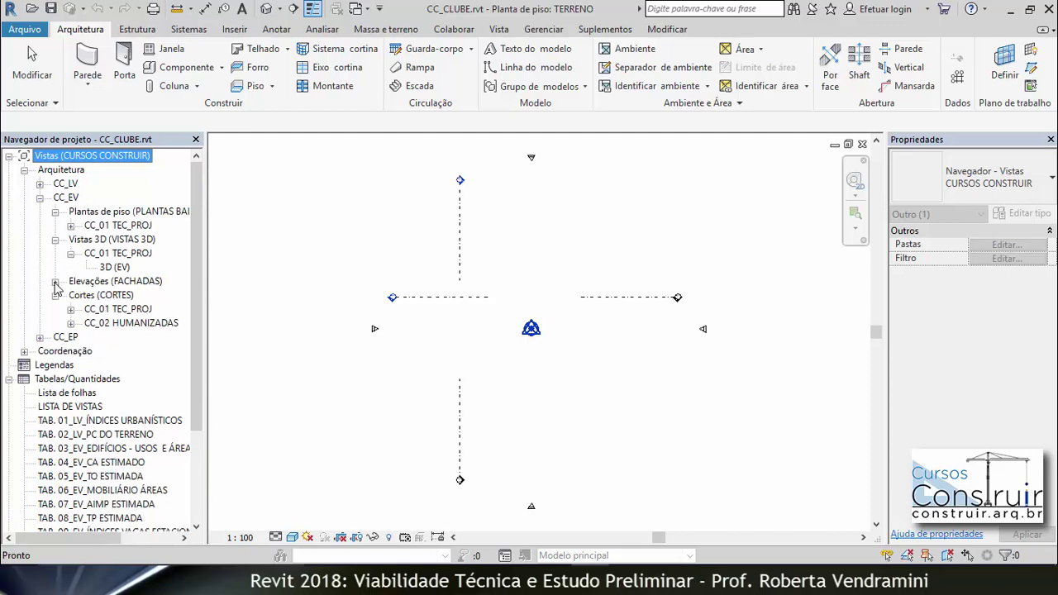
left_click(56, 282)
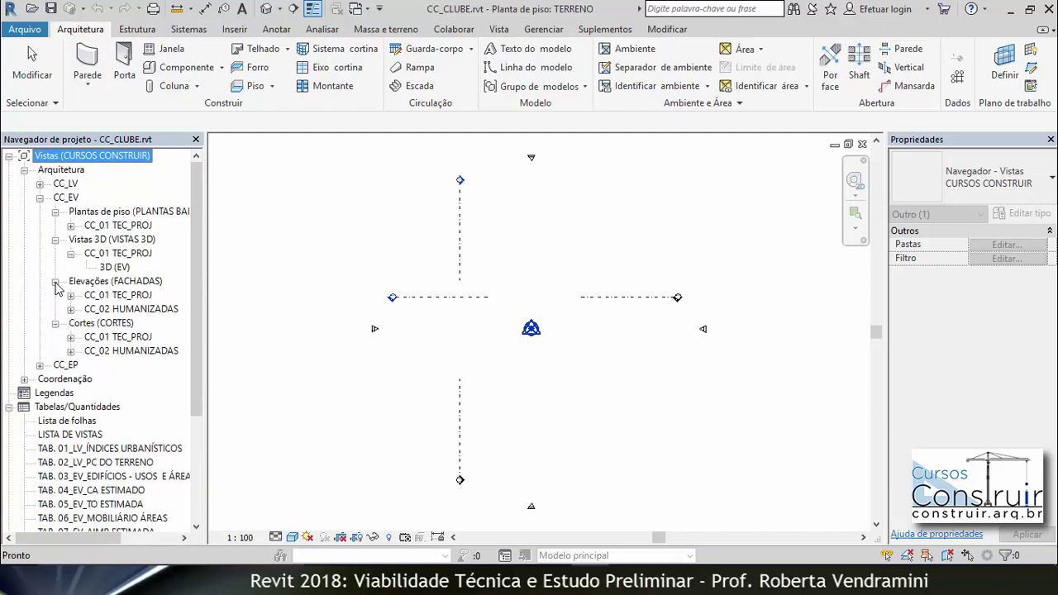
left_click(71, 296)
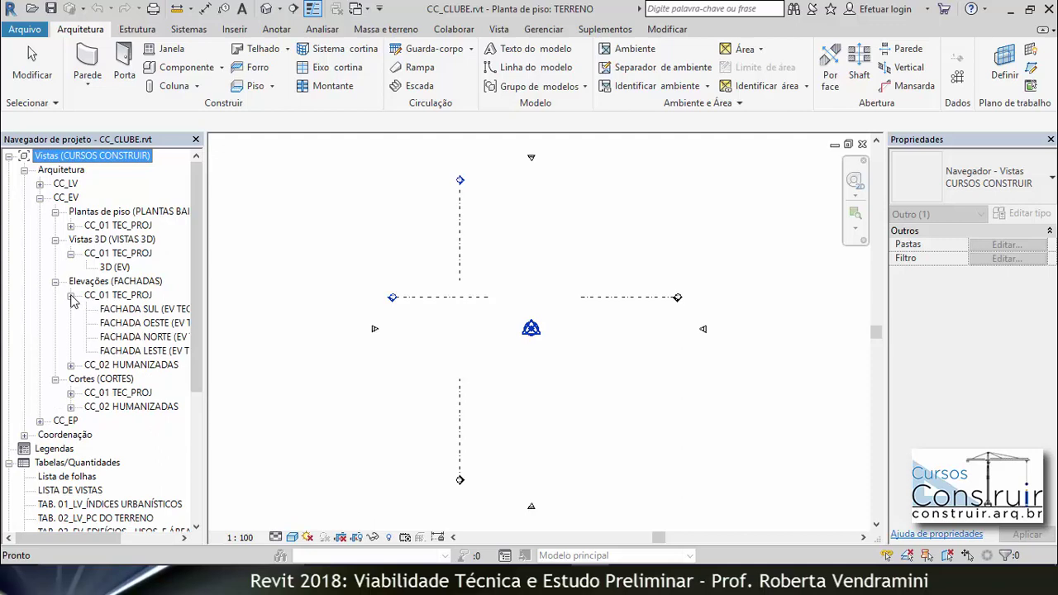
double_click(146, 309)
scroll(331, 322, "down", 2)
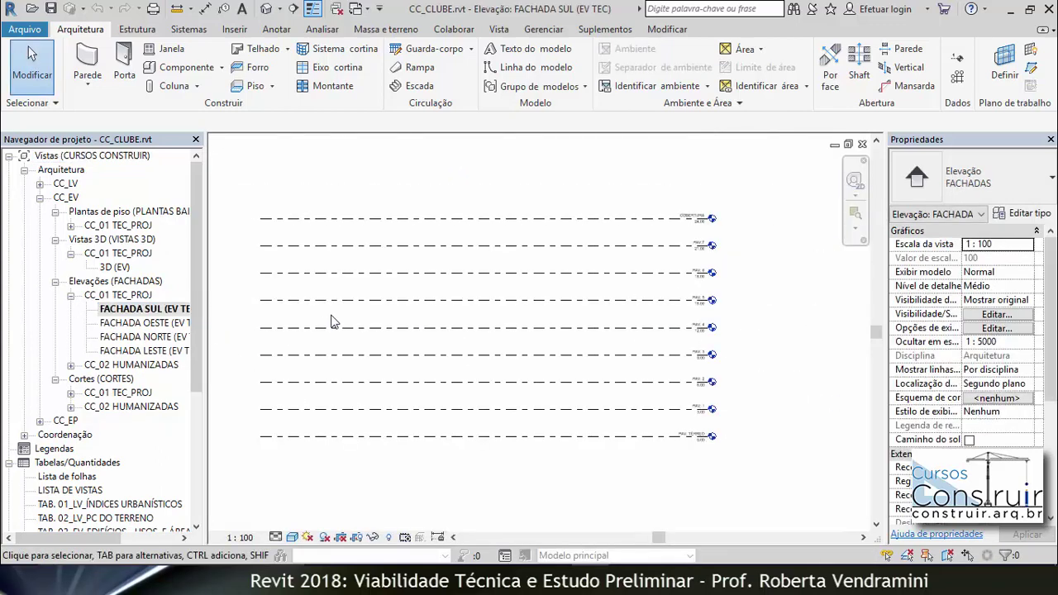
scroll(703, 426, "up", 2)
scroll(653, 368, "up", 2)
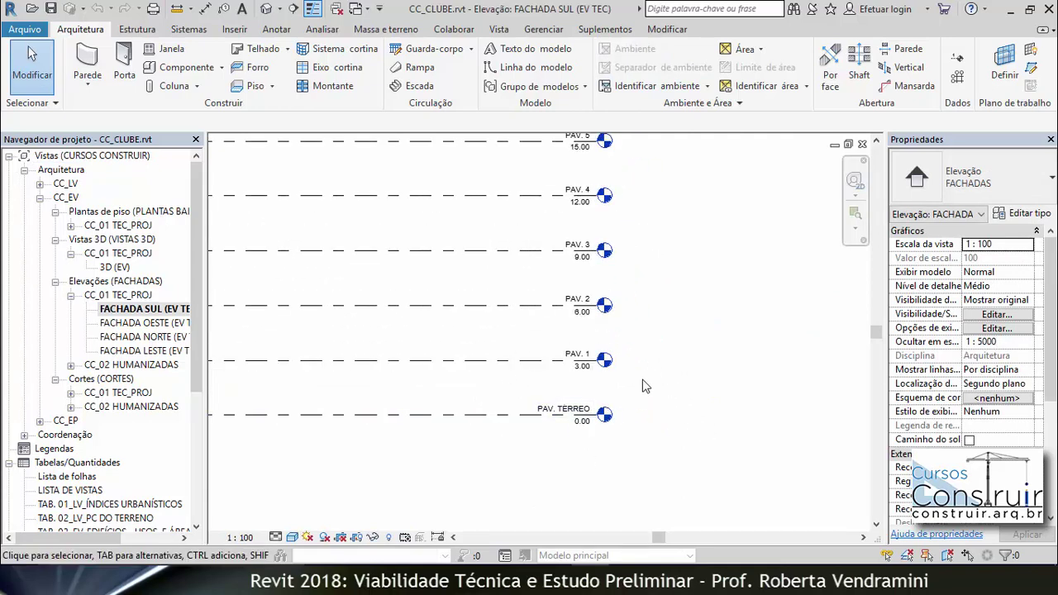
scroll(590, 430, "up", 1)
scroll(592, 431, "up", 2)
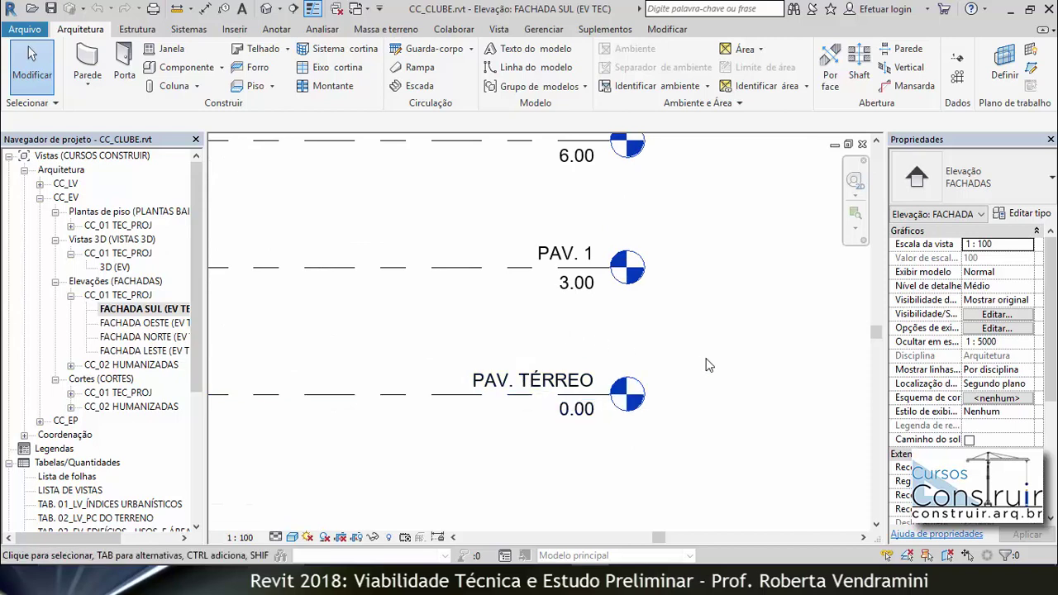
scroll(569, 422, "down", 5)
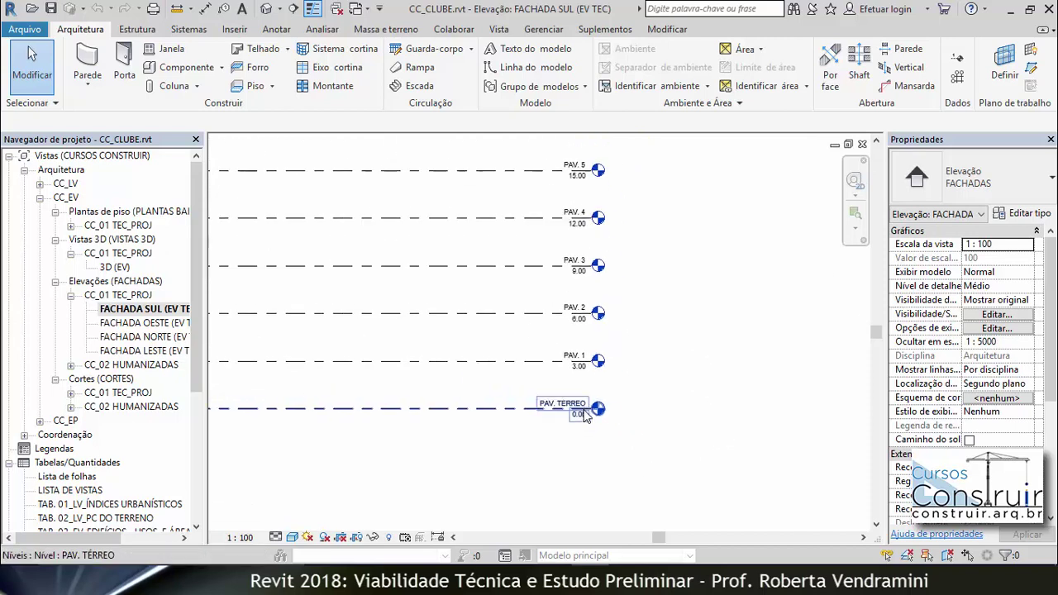
scroll(569, 414, "down", 3)
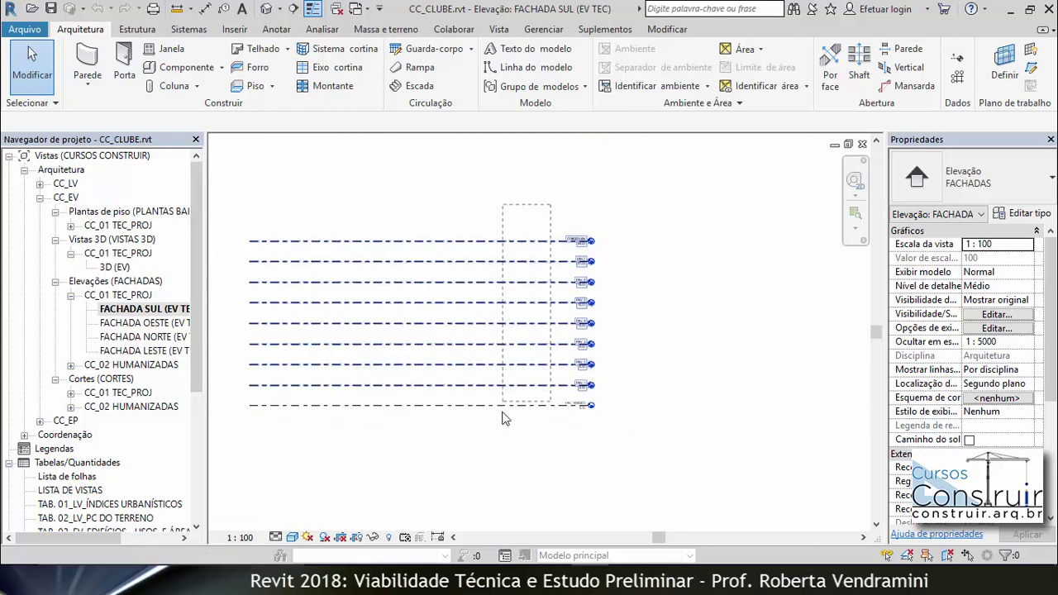
Step: Move all nine levels up 2 m, so PAV. TÉRREO is at 2.00 and PAV. 1 at 5.00
left_click_drag(533, 246, 503, 433)
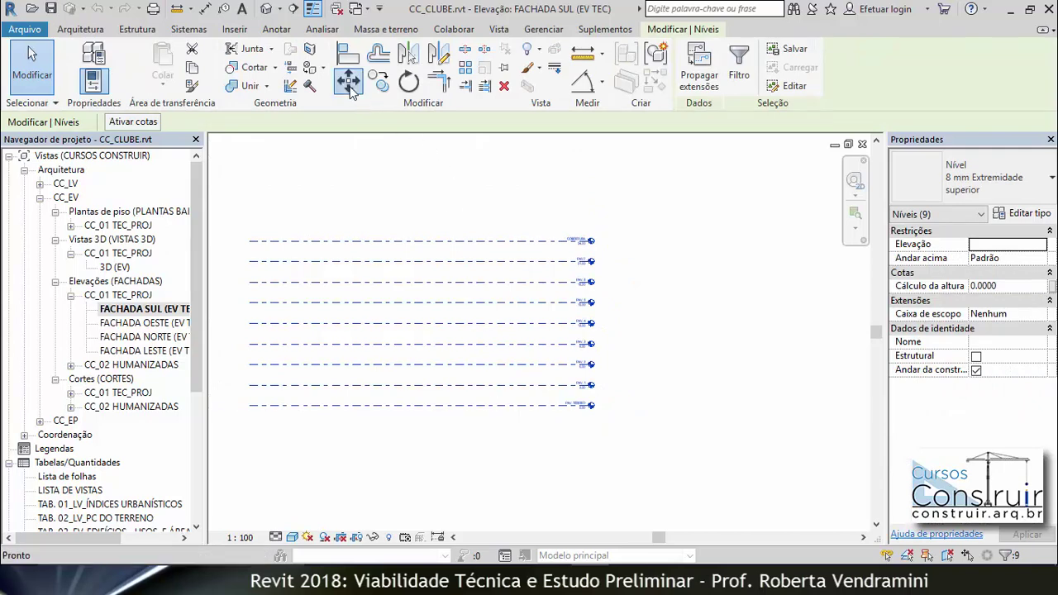
left_click(348, 80)
left_click(708, 406)
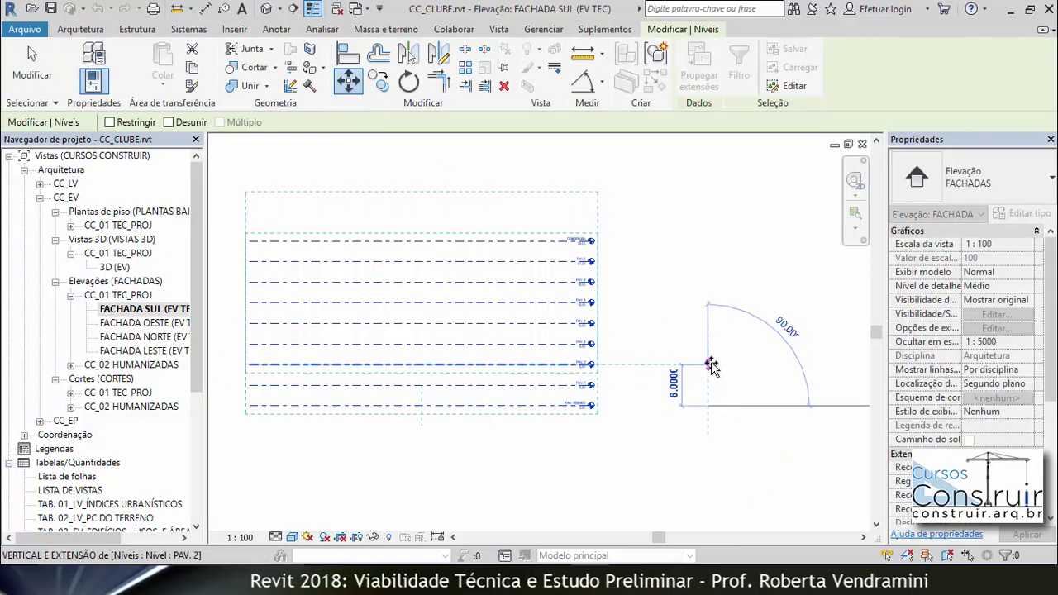
type("2")
key("Return")
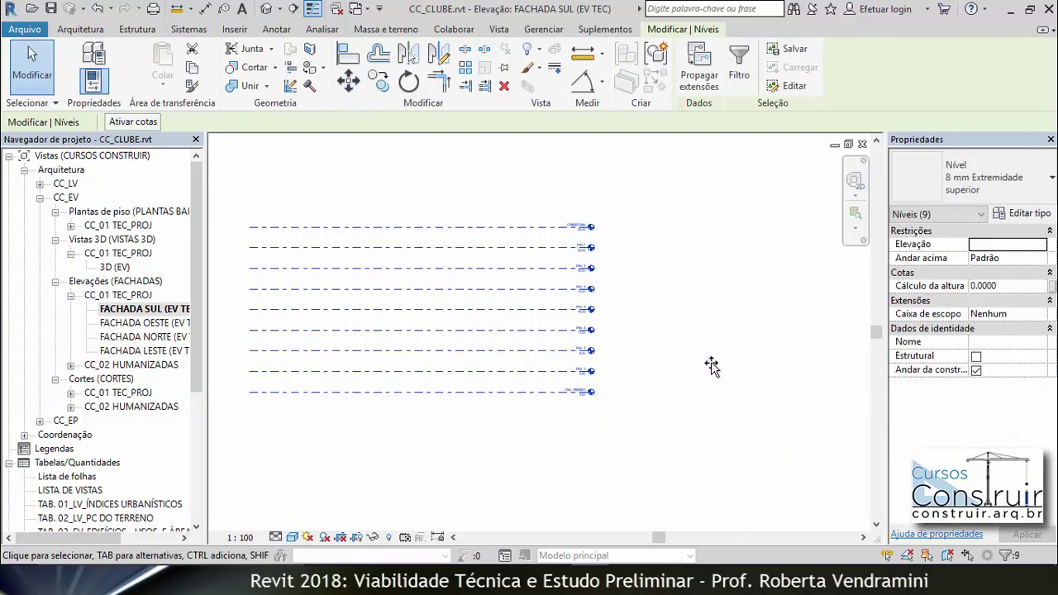
left_click(644, 397)
scroll(599, 391, "up", 2)
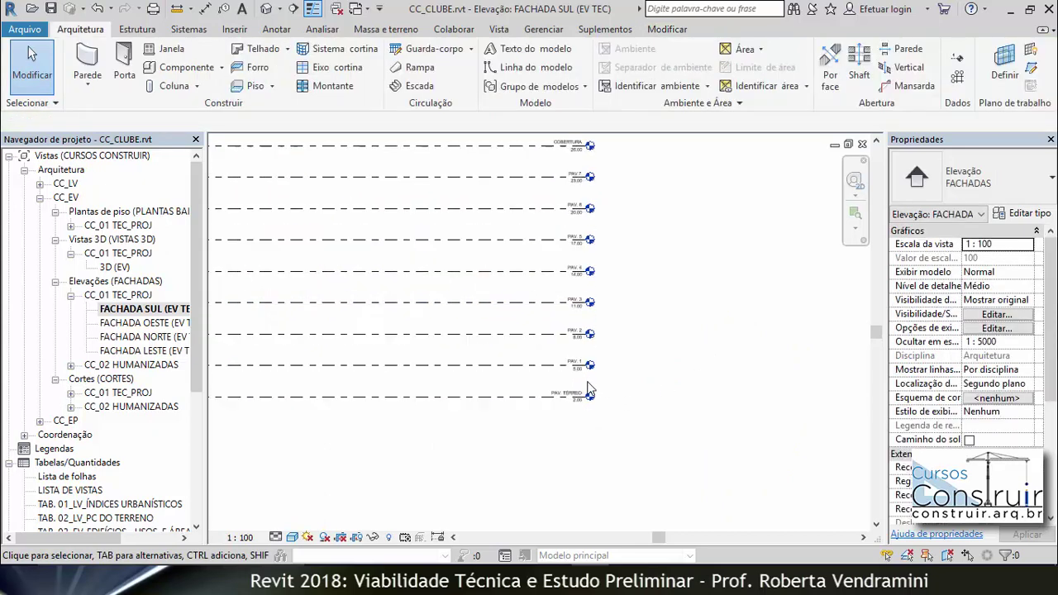
scroll(596, 389, "up", 2)
scroll(590, 388, "up", 3)
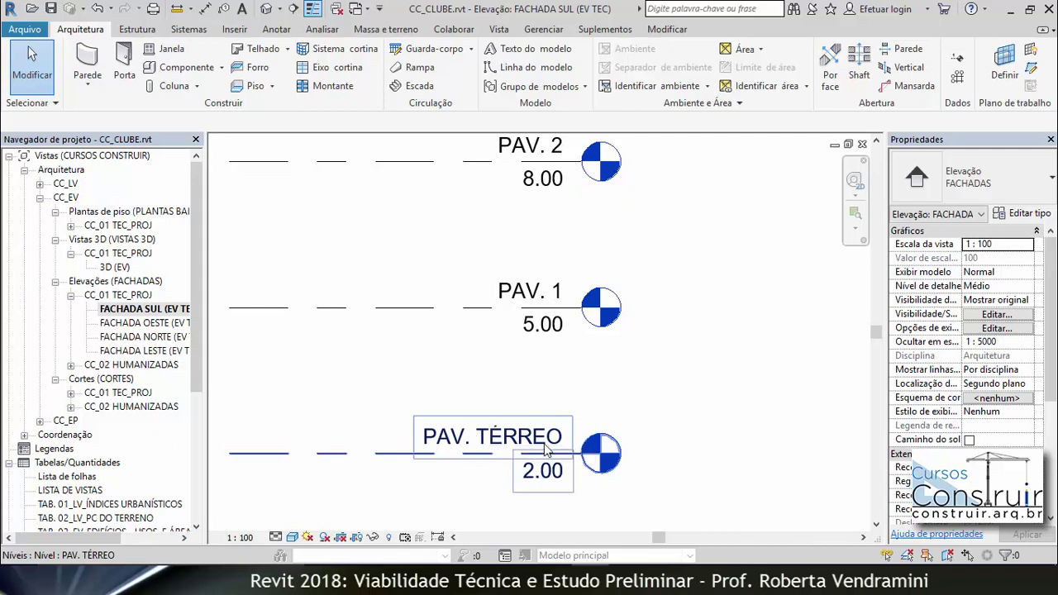
scroll(546, 449, "down", 1)
scroll(560, 237, "up", 1)
scroll(480, 206, "up", 1)
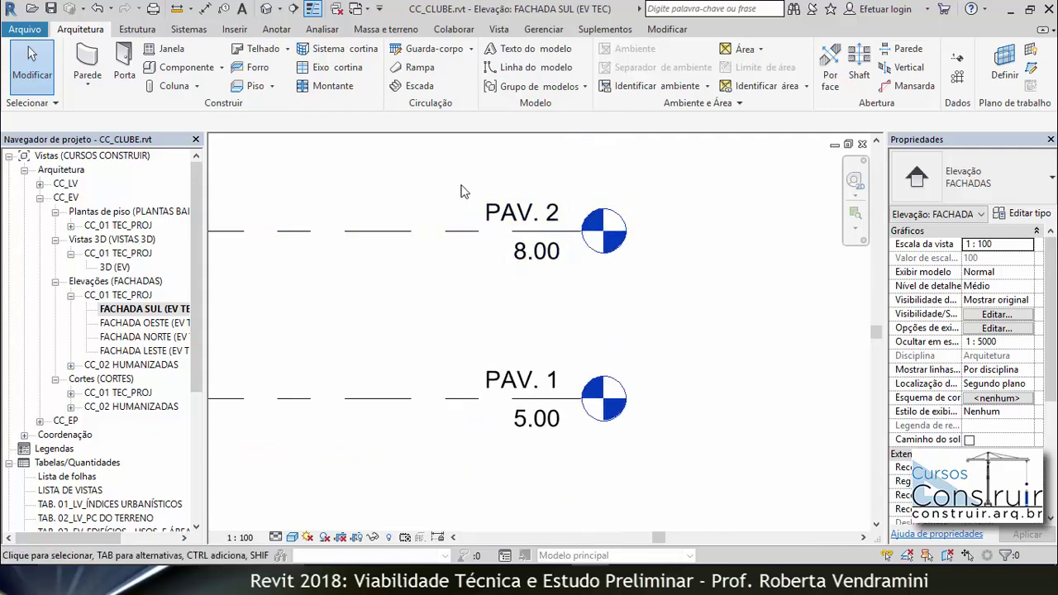
Step: Rename level PAV. 2 to COBERTURA ACADEMIA
left_click(523, 217)
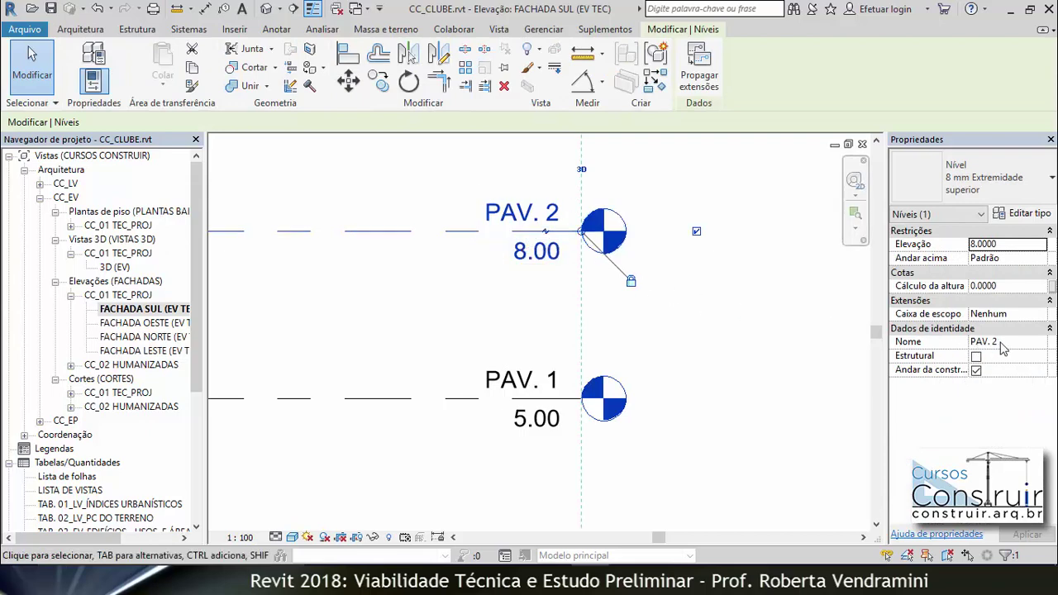
left_click(990, 342)
type("COBERTURA A")
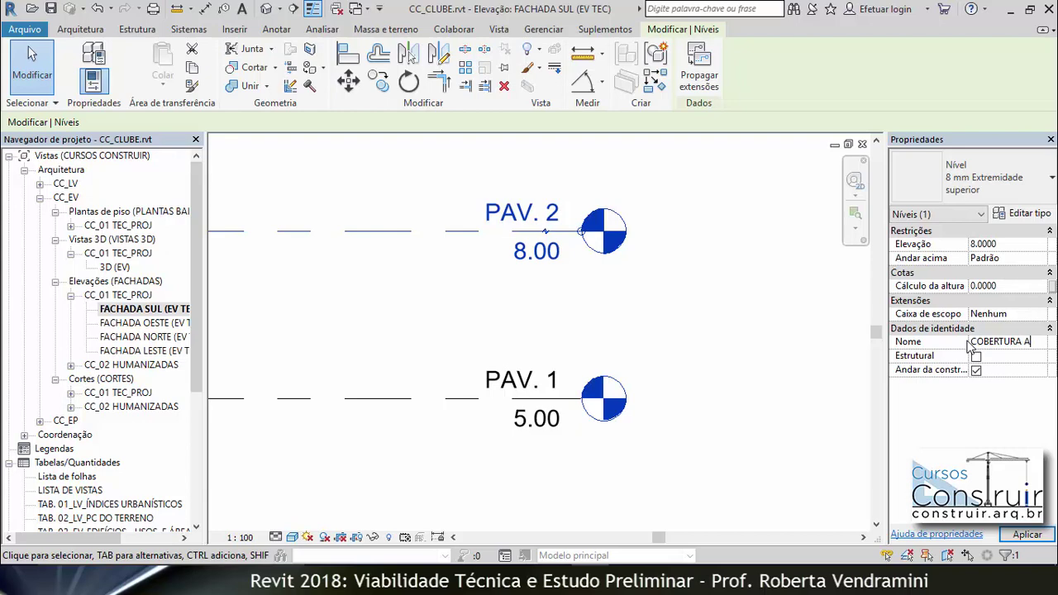
type("CADEMIA")
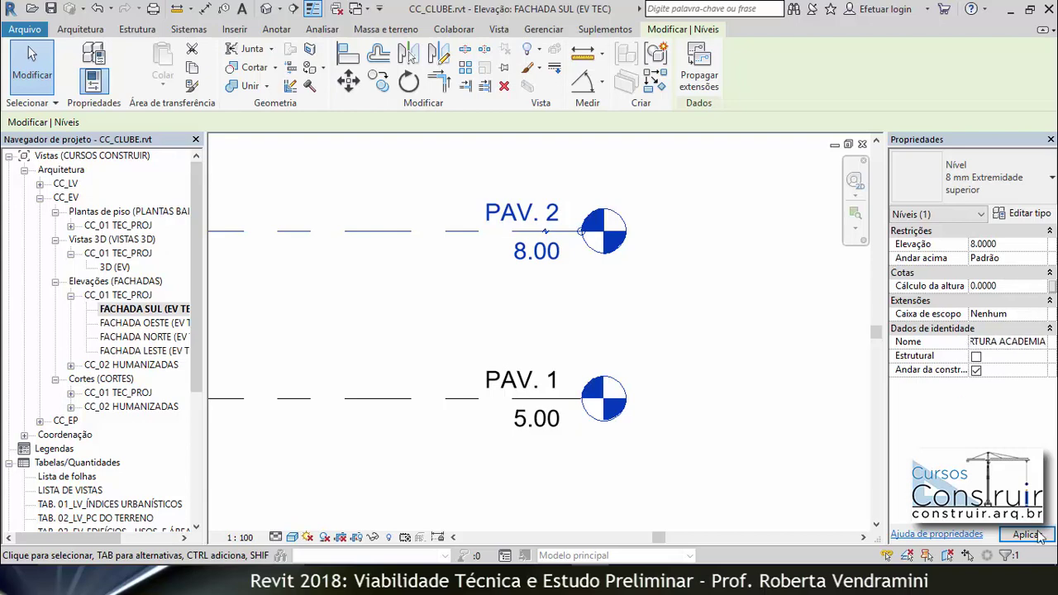
left_click(1026, 535)
left_click(579, 326)
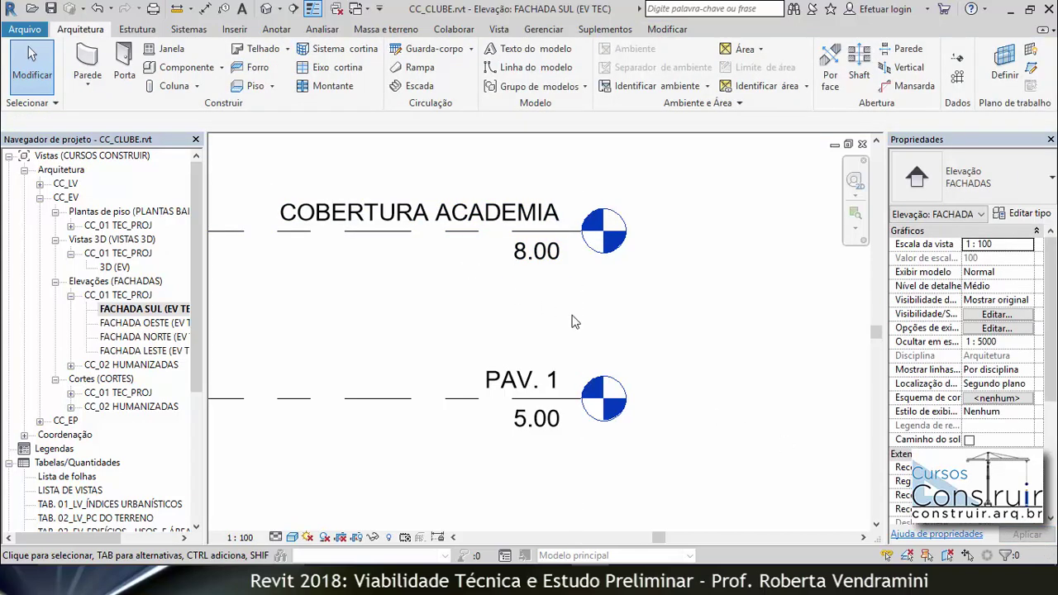
scroll(579, 331, "down", 2)
scroll(677, 447, "down", 2)
scroll(695, 352, "up", 2)
scroll(655, 240, "up", 1)
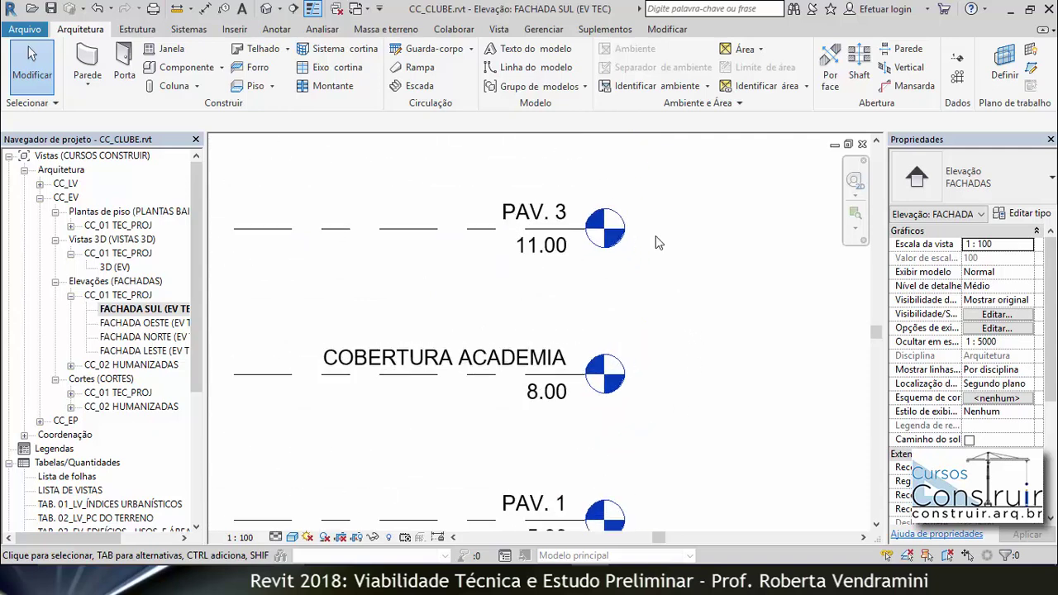
Step: Rename level PAV. 3 to PLATIBANDA
left_click(532, 213)
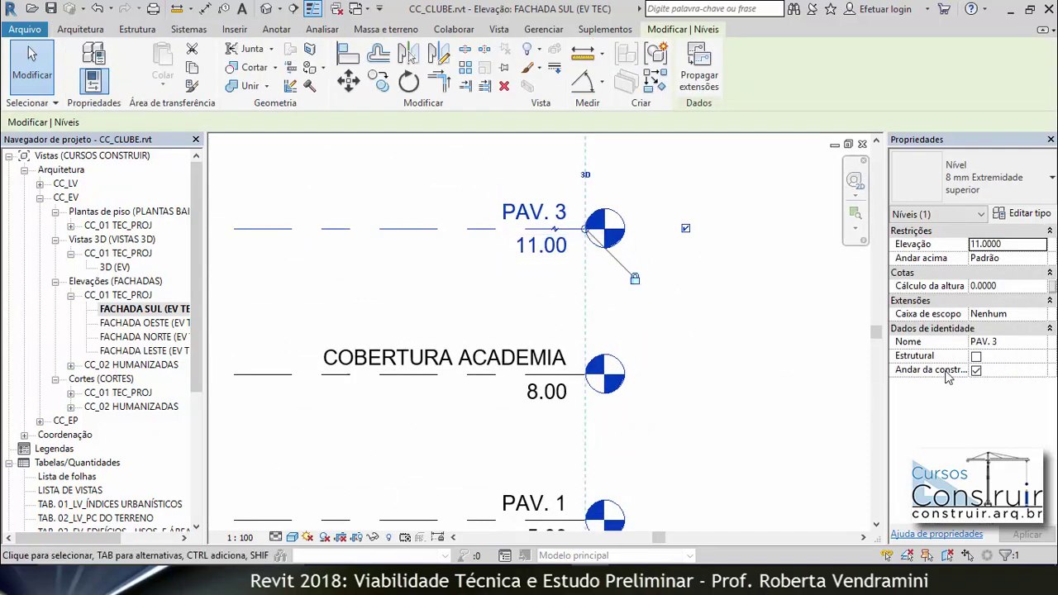
left_click(998, 342)
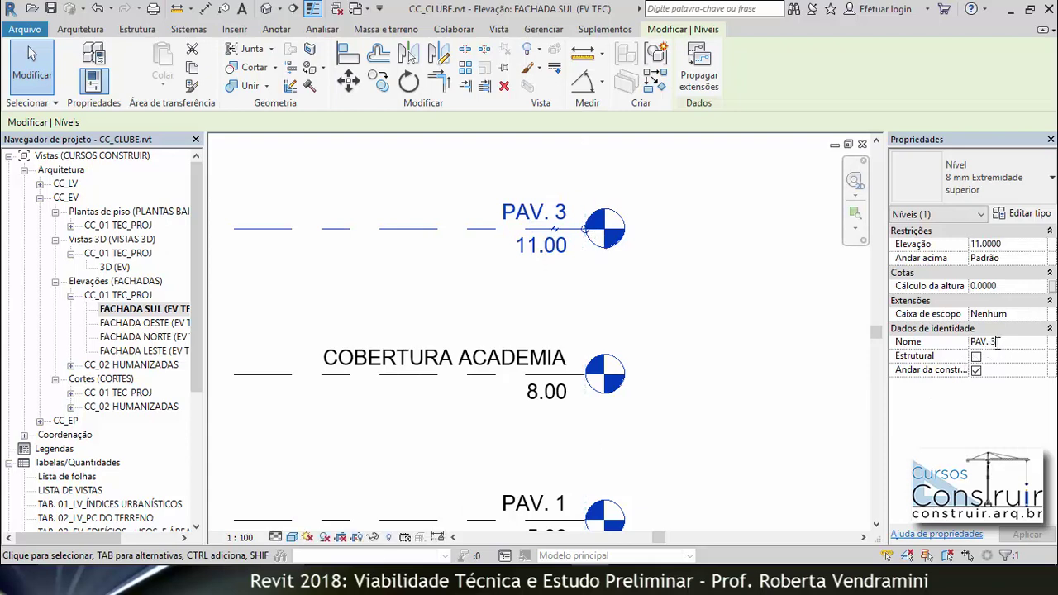
type("PLATIBANDA")
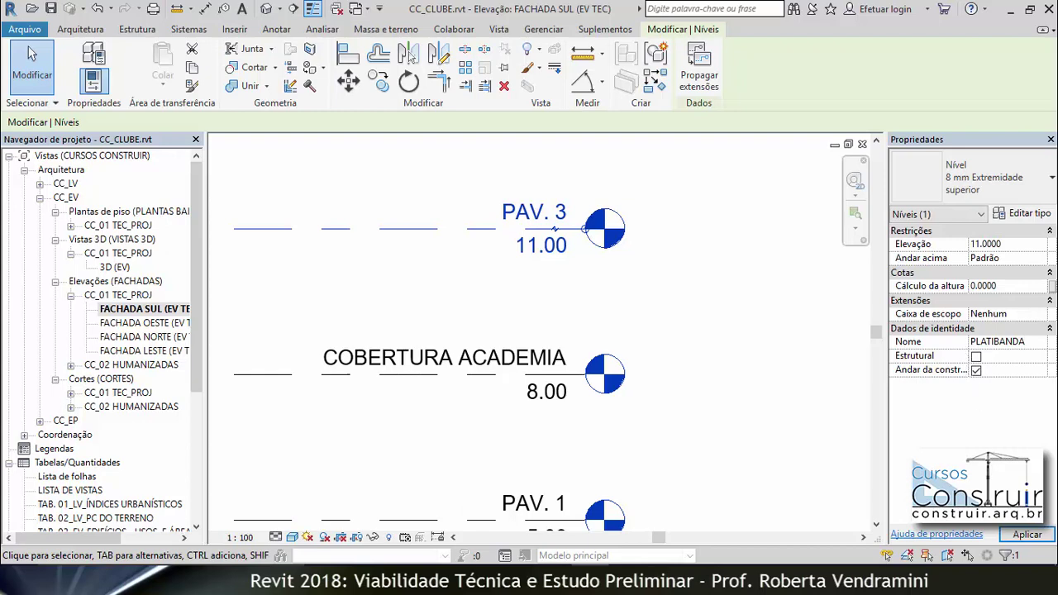
left_click(1026, 536)
left_click(742, 397)
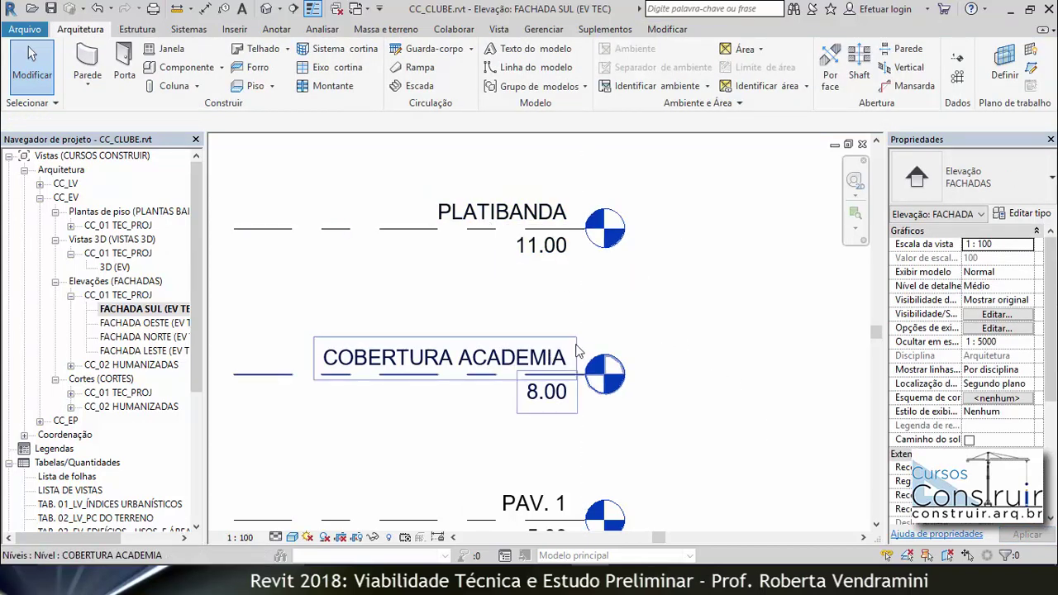
scroll(577, 351, "down", 3)
scroll(685, 347, "down", 2)
scroll(516, 323, "up", 1)
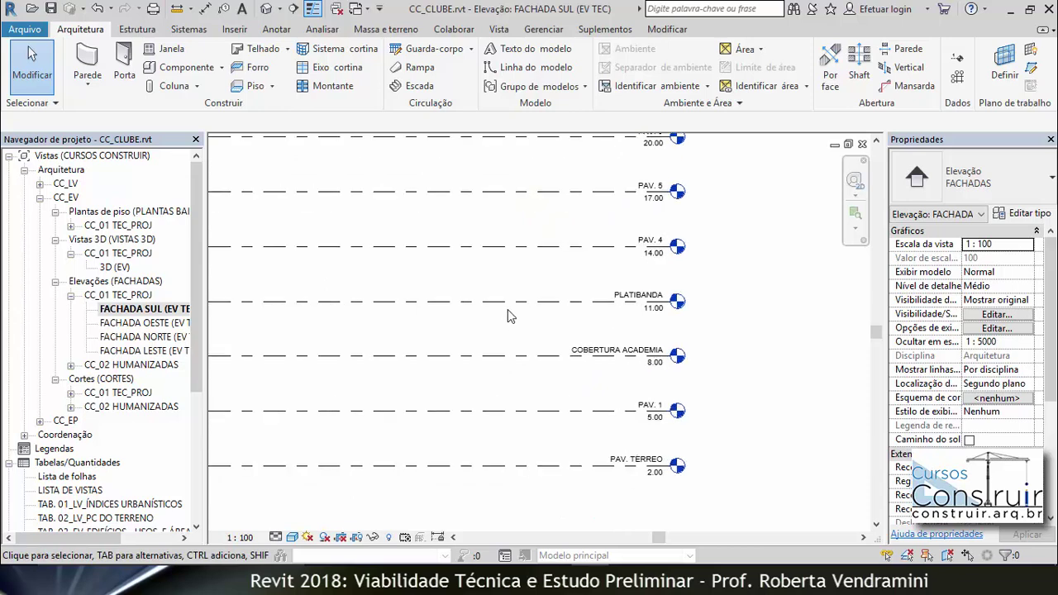
Step: Set PLATIBANDA 1.2 m above COBERTURA ACADEMIA, placing it at 9.20
left_click(513, 305)
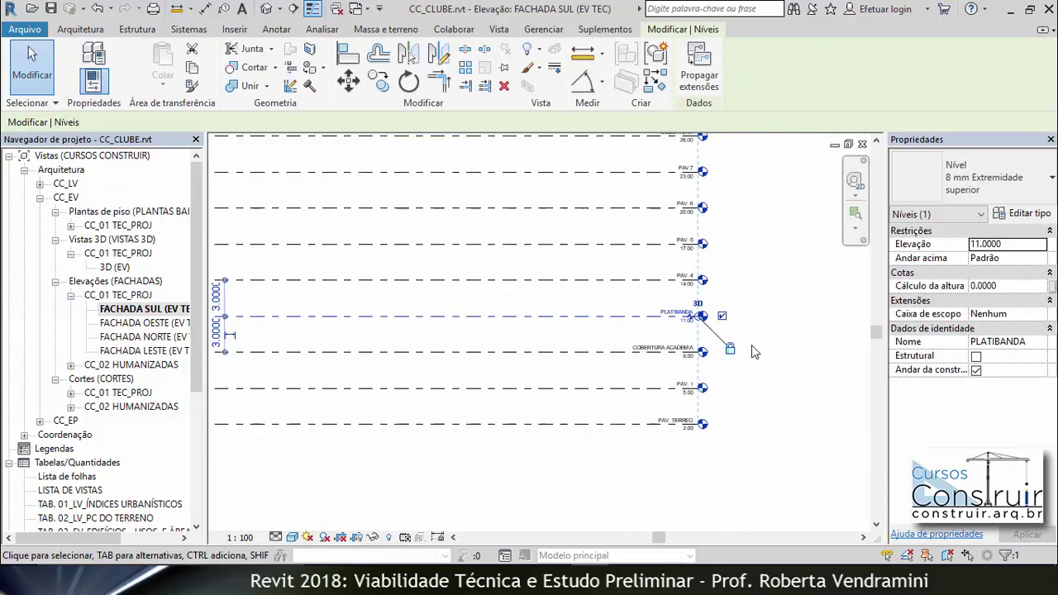
scroll(349, 348, "up", 3)
scroll(349, 348, "up", 1)
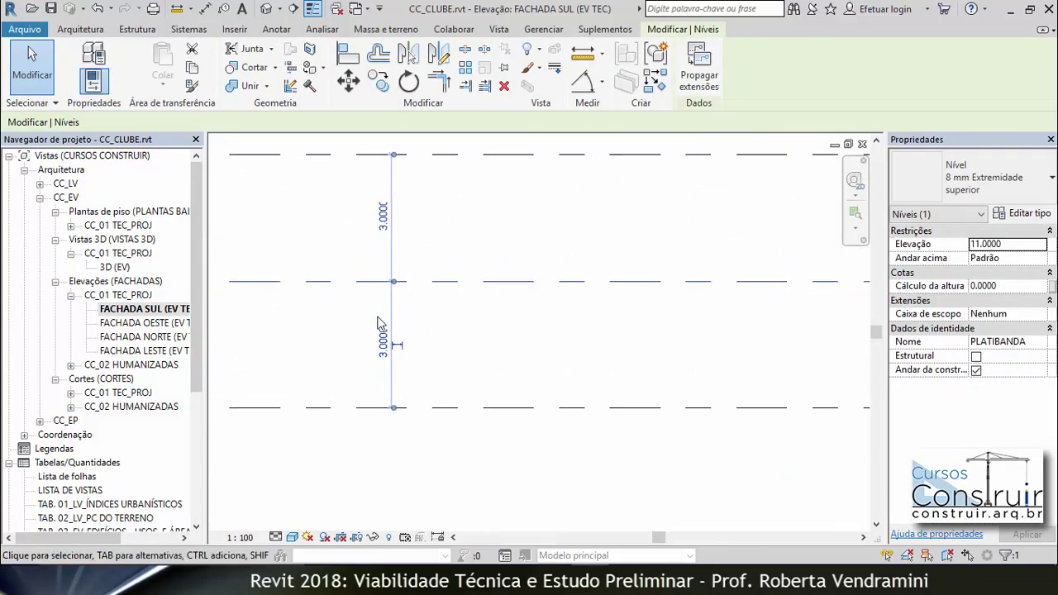
left_click(383, 339)
key("BackSpace")
type("1.")
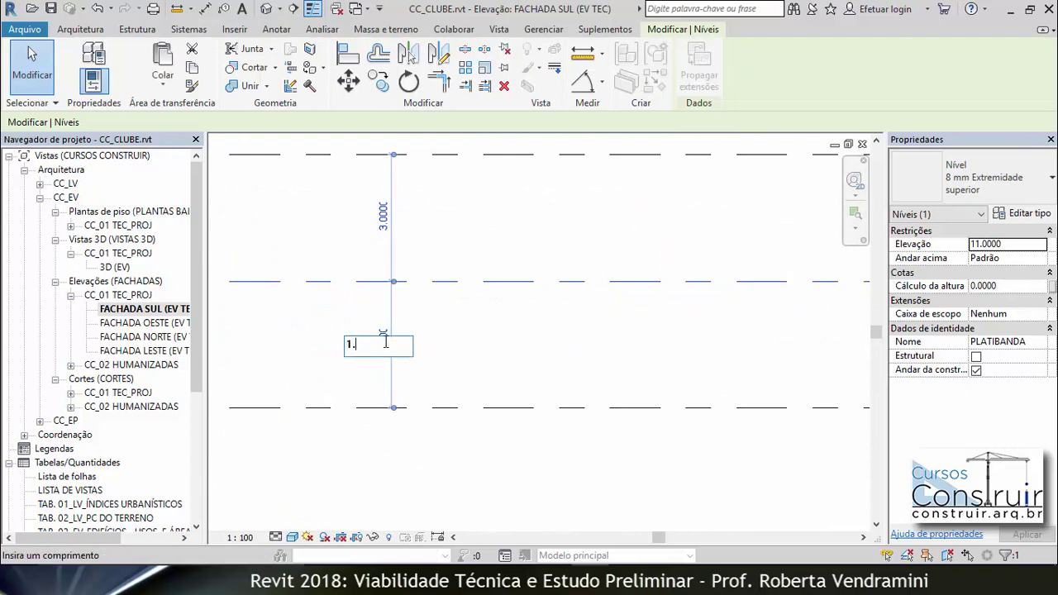
type("1")
key("Return")
scroll(402, 359, "down", 2)
scroll(364, 355, "down", 2)
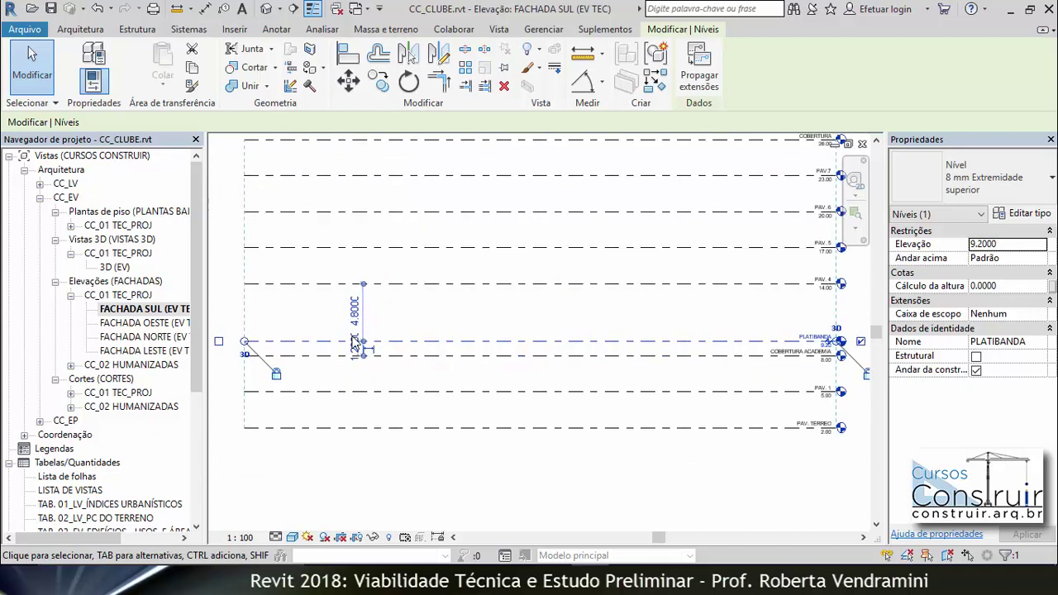
scroll(355, 347, "down", 2)
key("Escape")
Step: Delete the five levels above PLATIBANDA along with their views
left_click_drag(686, 153, 630, 316)
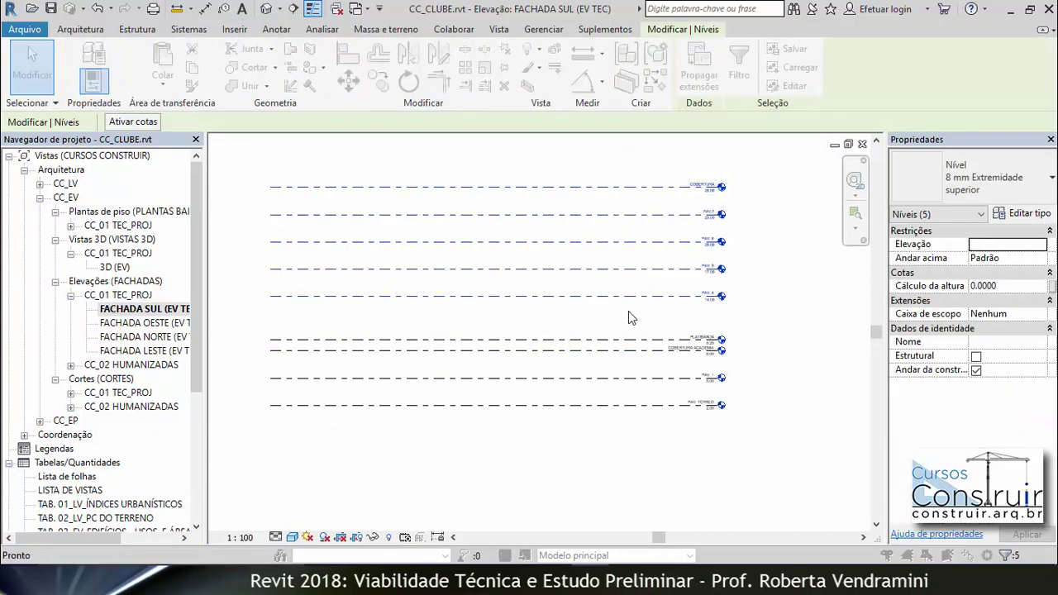
key("Delete")
left_click(586, 341)
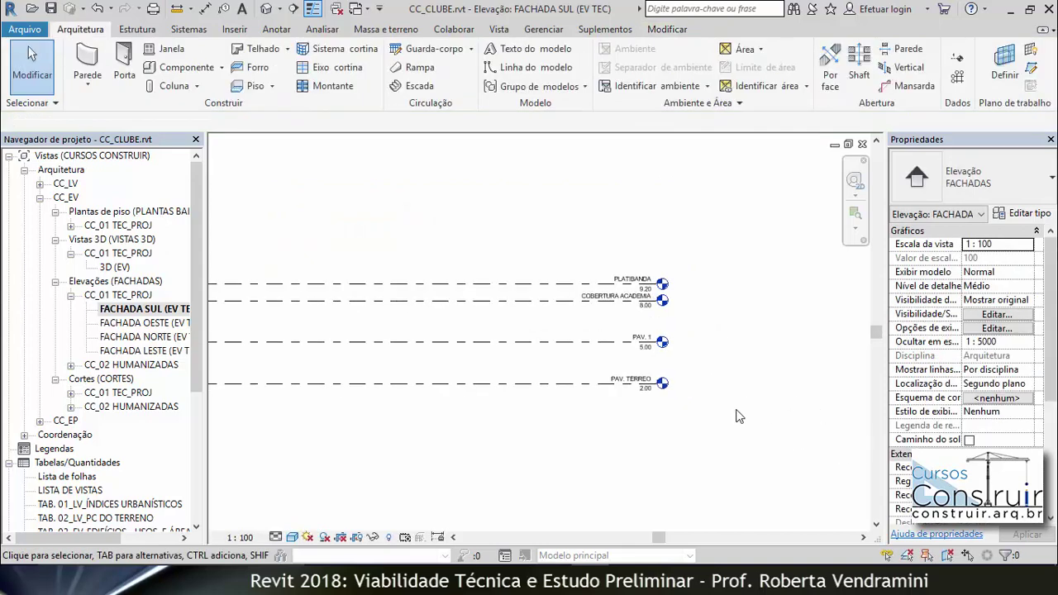
scroll(699, 272, "up", 2)
scroll(686, 231, "up", 1)
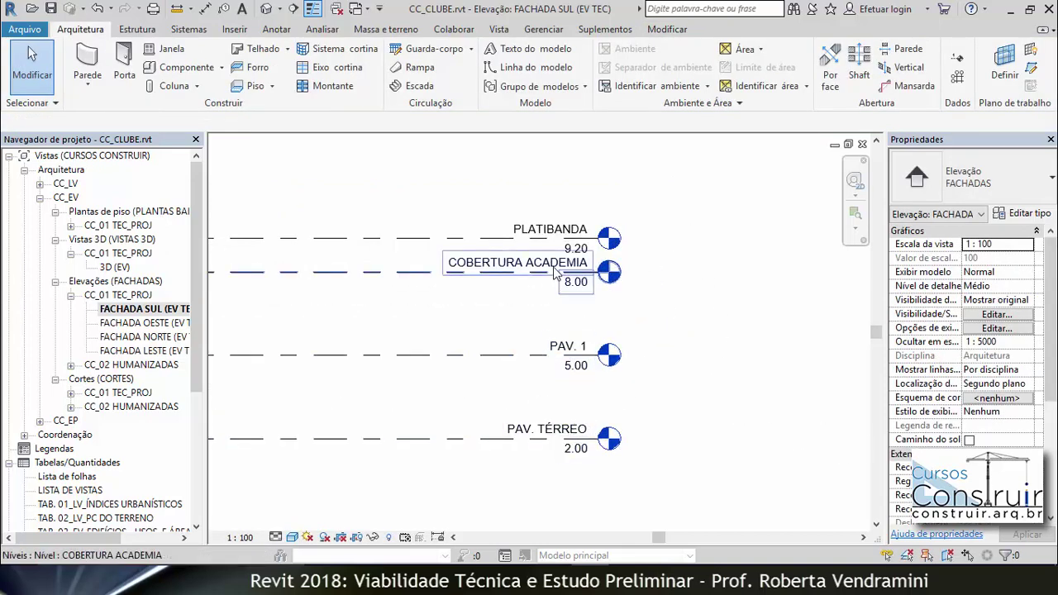
scroll(578, 255, "up", 1)
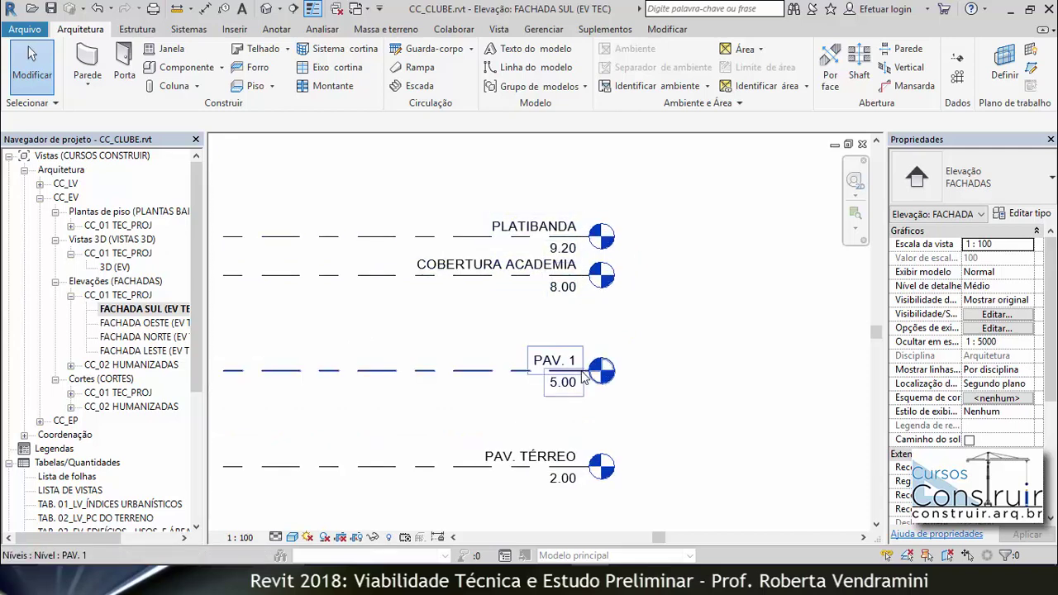
scroll(796, 379, "down", 2)
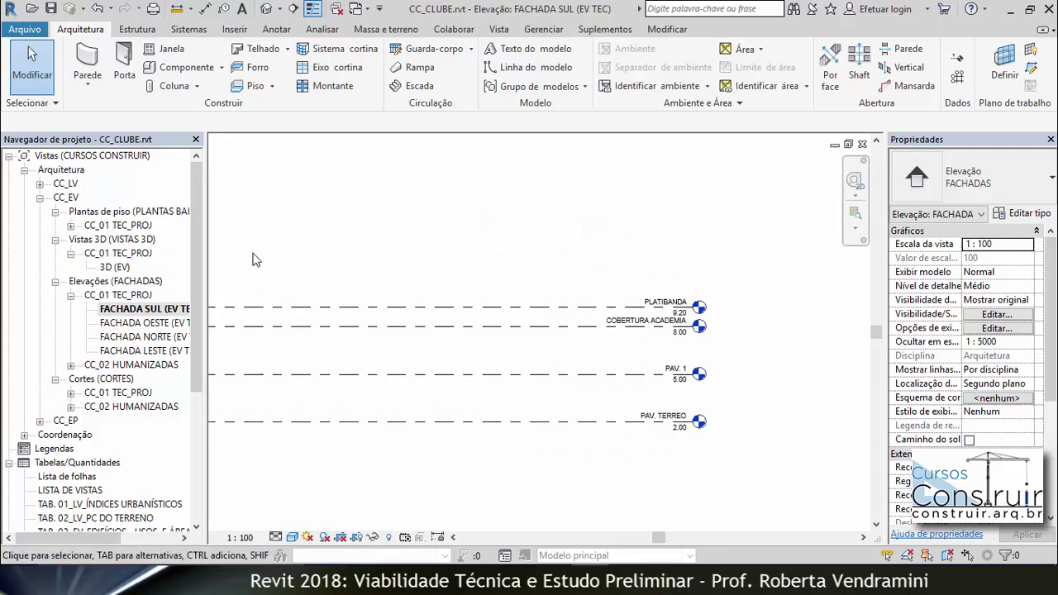
Step: Rename the PAV. 2 (EV) floor plan to COBERTURA ACADEMIA (EV)
left_click(71, 226)
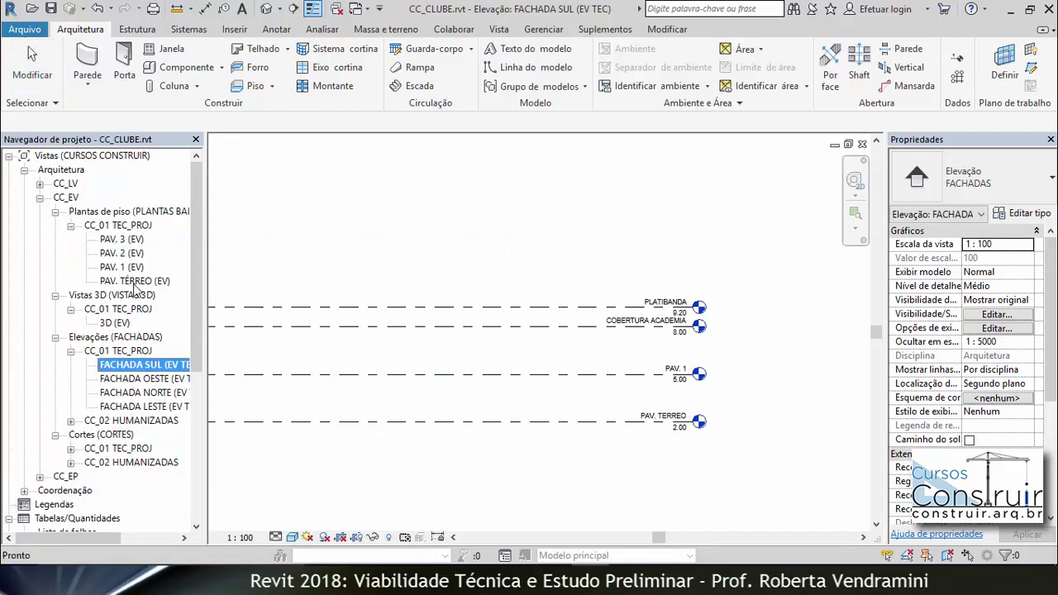
left_click(117, 256)
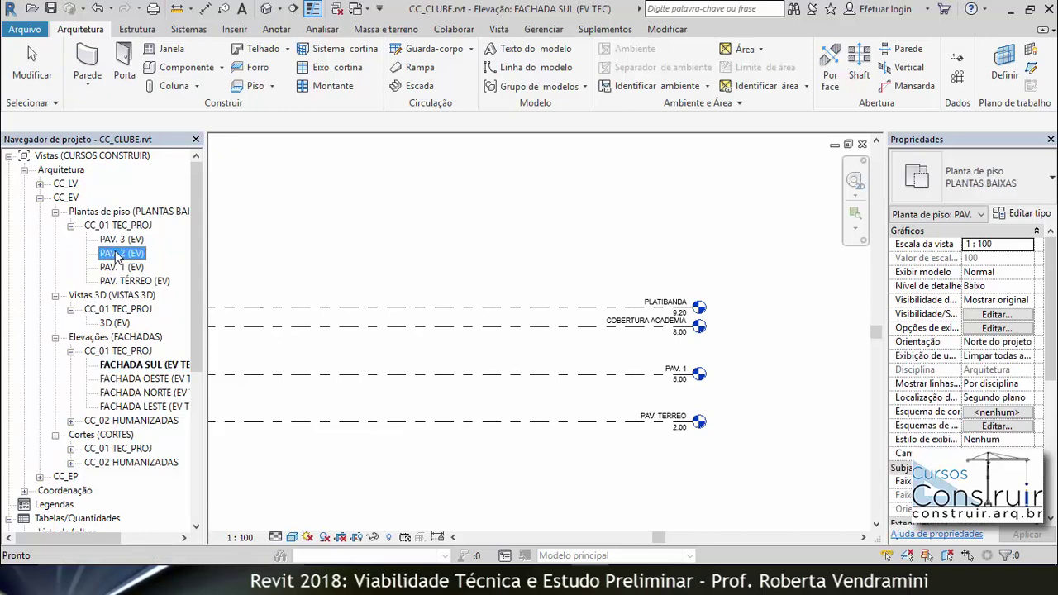
right_click(116, 256)
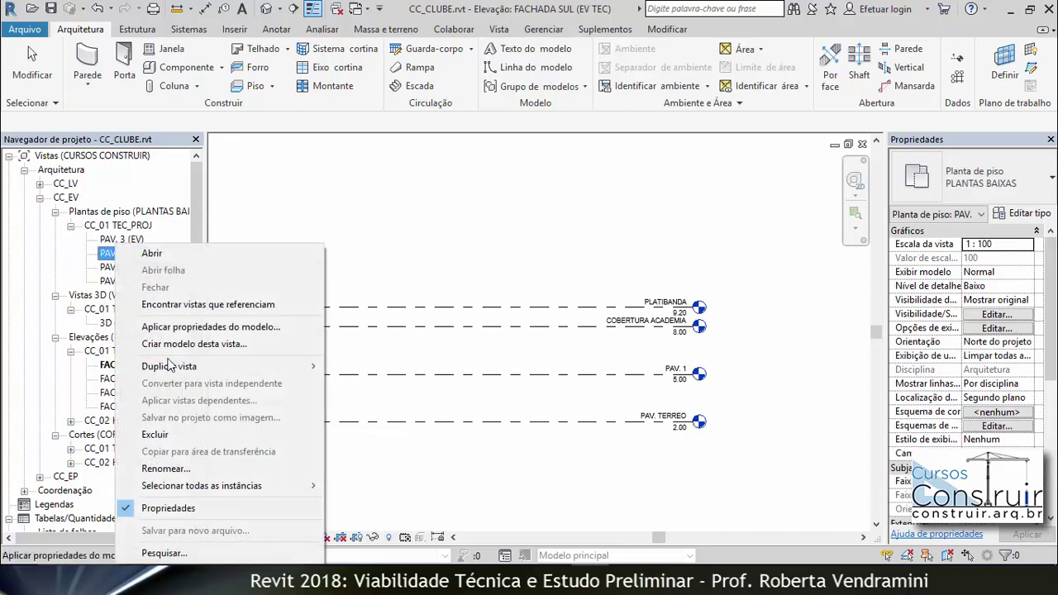
left_click(219, 467)
left_click_drag(617, 257, 590, 258)
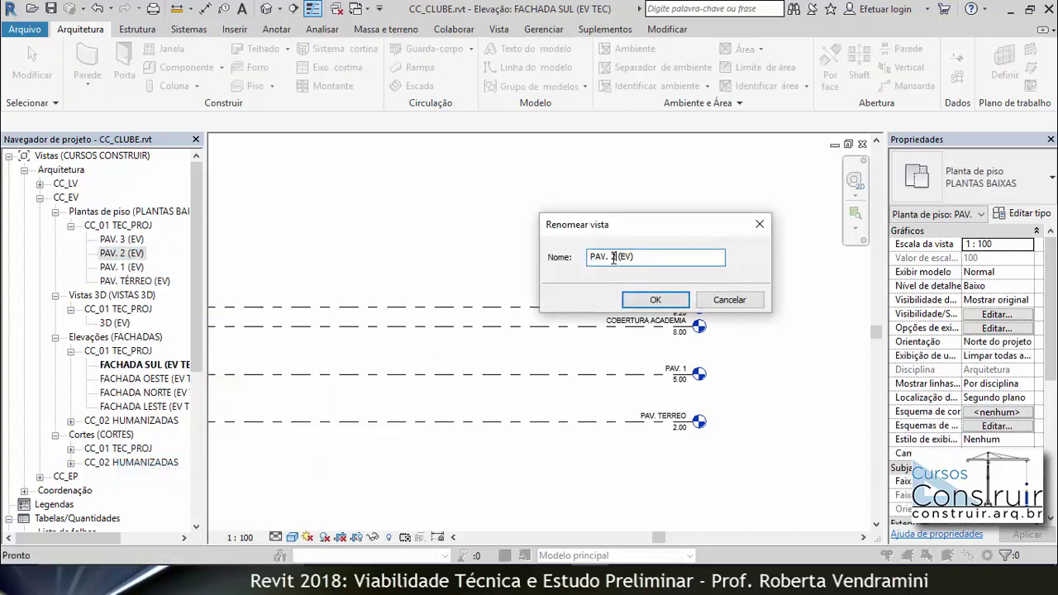
type("COB")
type("ERTURA A")
type("CADEMIA")
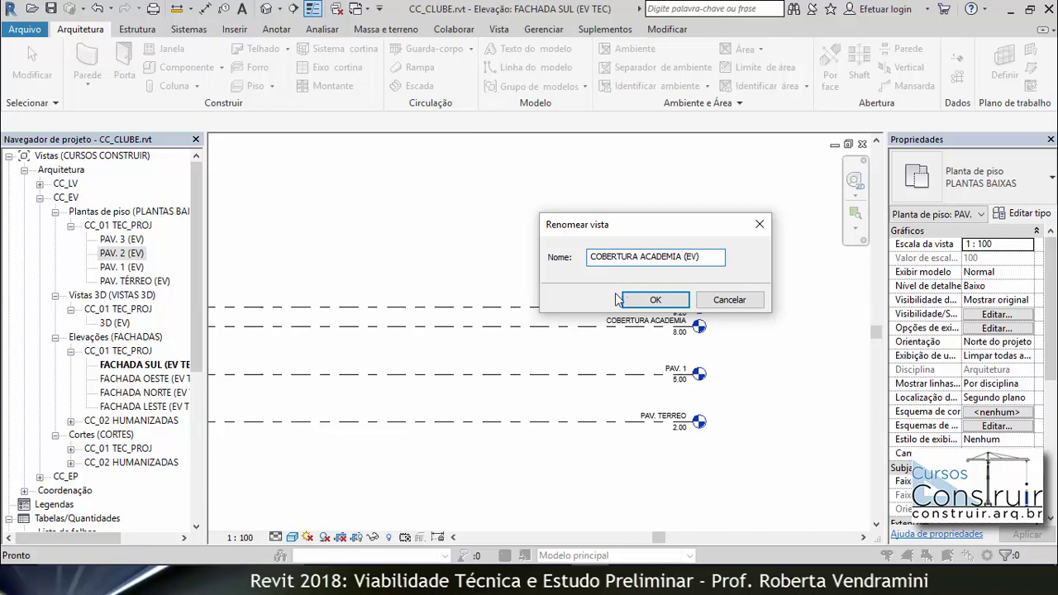
left_click(653, 300)
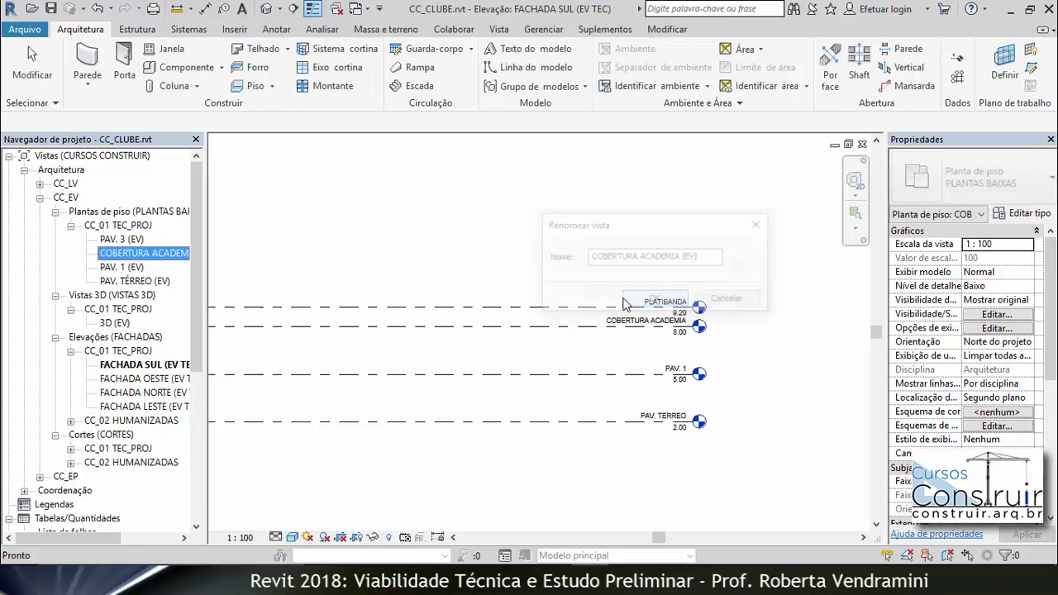
Step: Rename the PAV. 3 (EV) floor plan to PLATIBANDA (EV) and widen the Project Browser
left_click(111, 239)
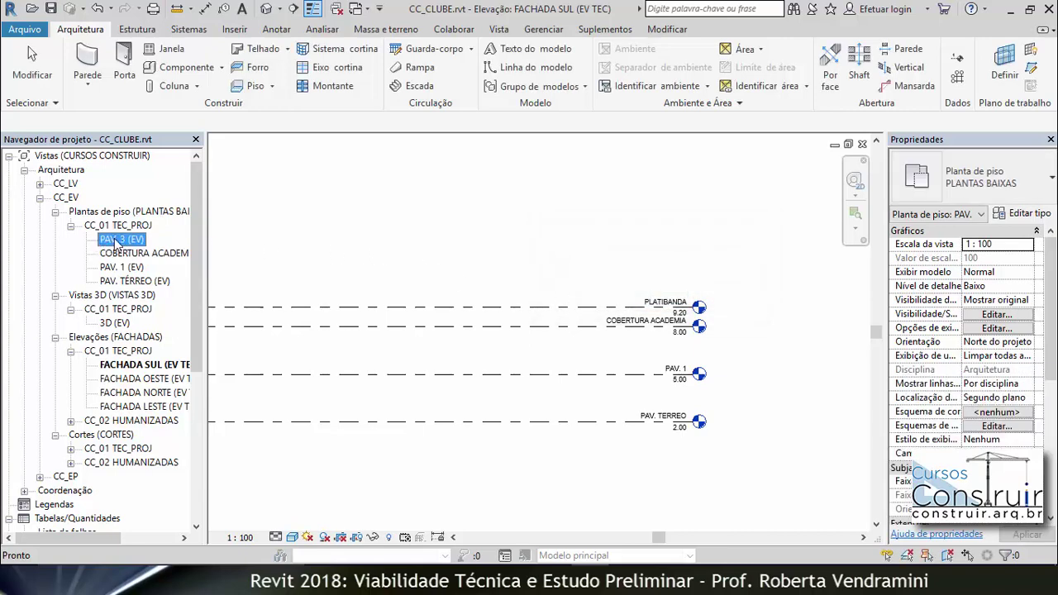
right_click(116, 240)
left_click(189, 462)
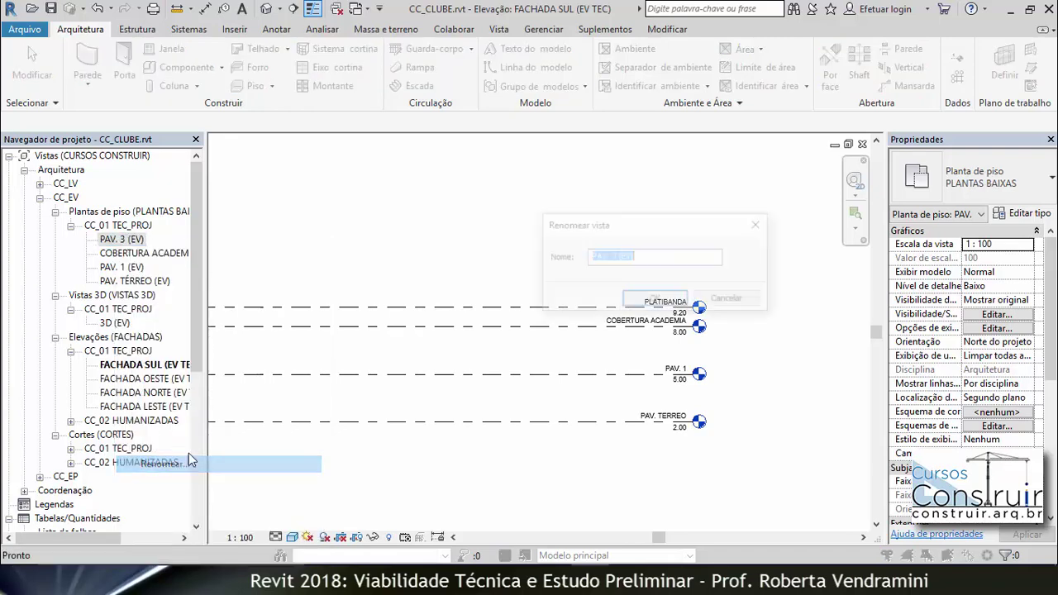
left_click(620, 256)
left_click_drag(615, 256, 582, 257)
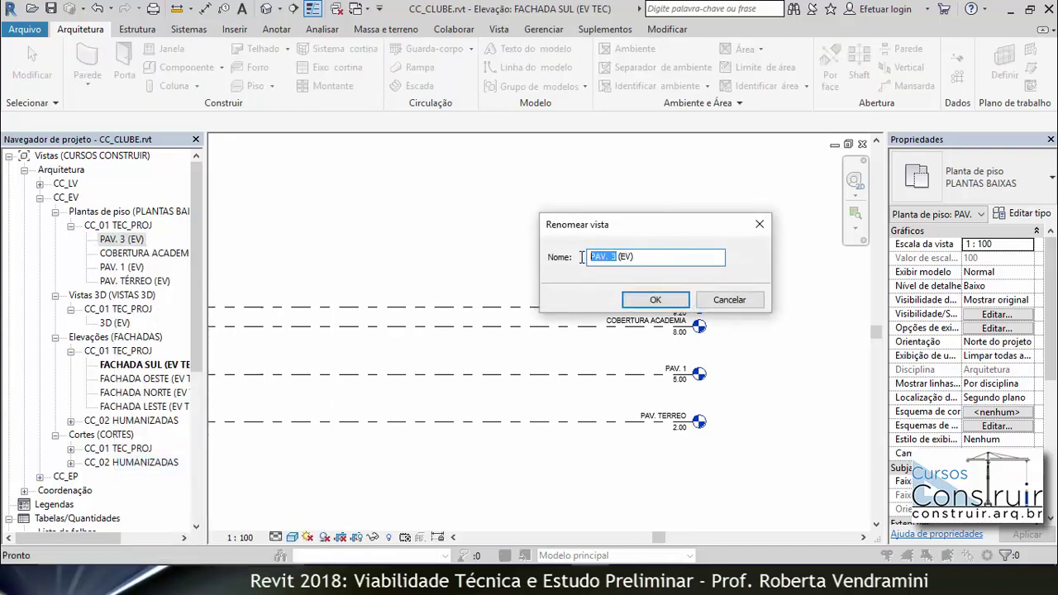
type("PLATIBAN")
type("DA")
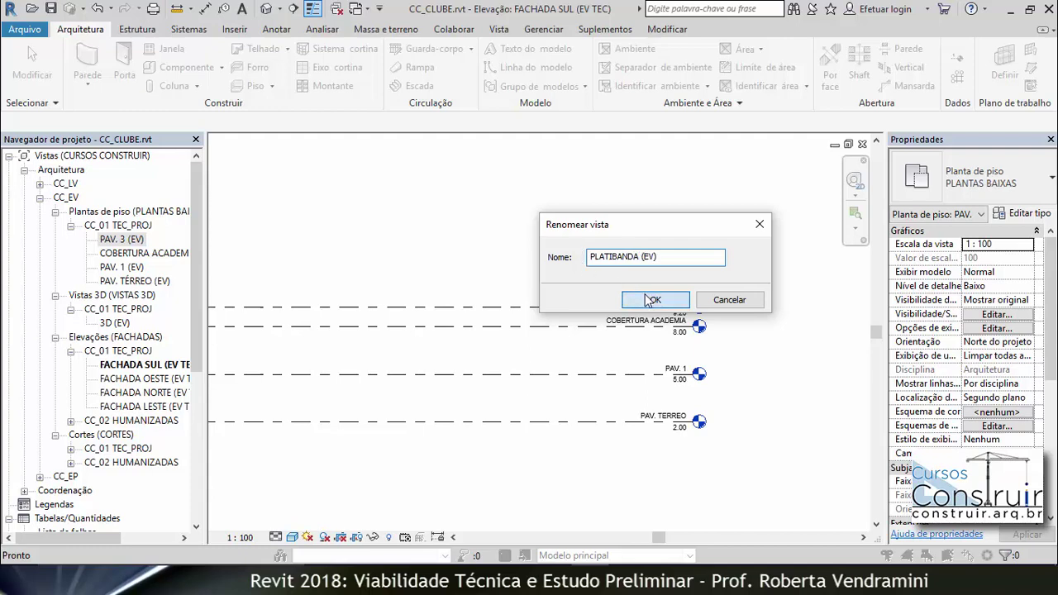
left_click(653, 300)
left_click_drag(206, 248, 262, 248)
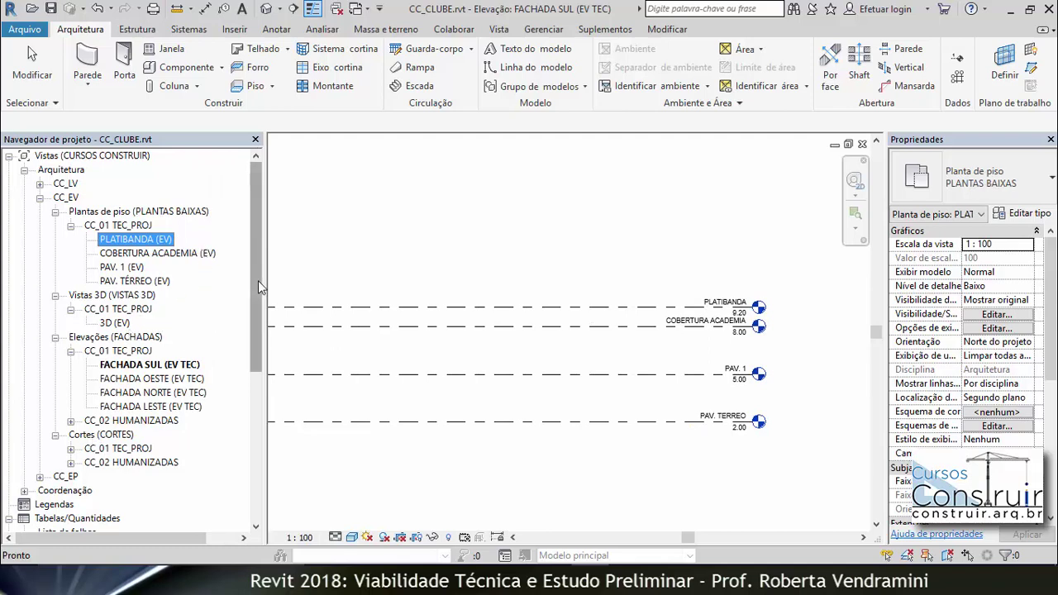
left_click_drag(258, 280, 243, 389)
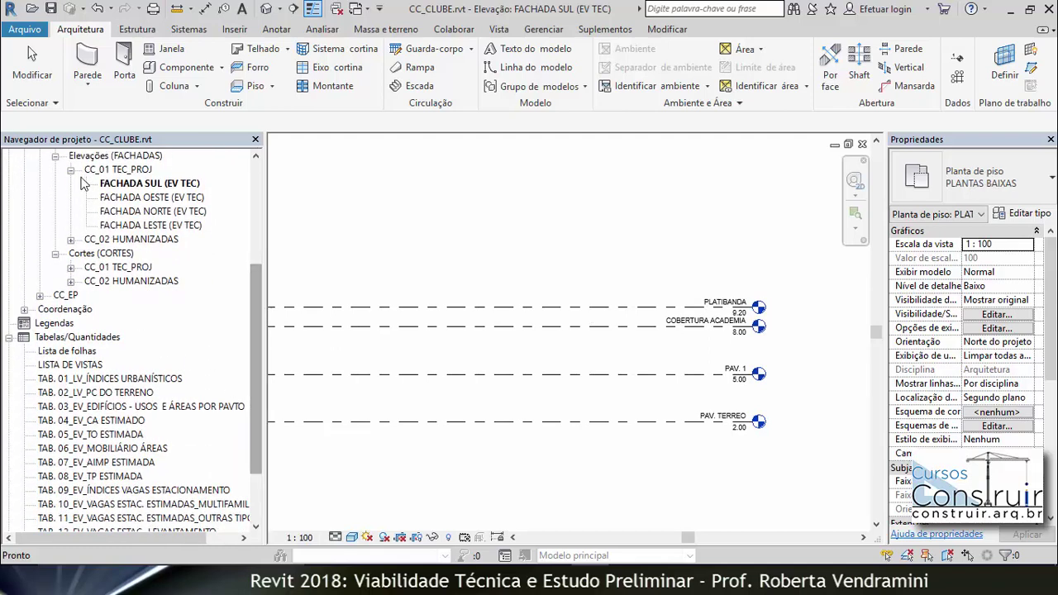
left_click(39, 296)
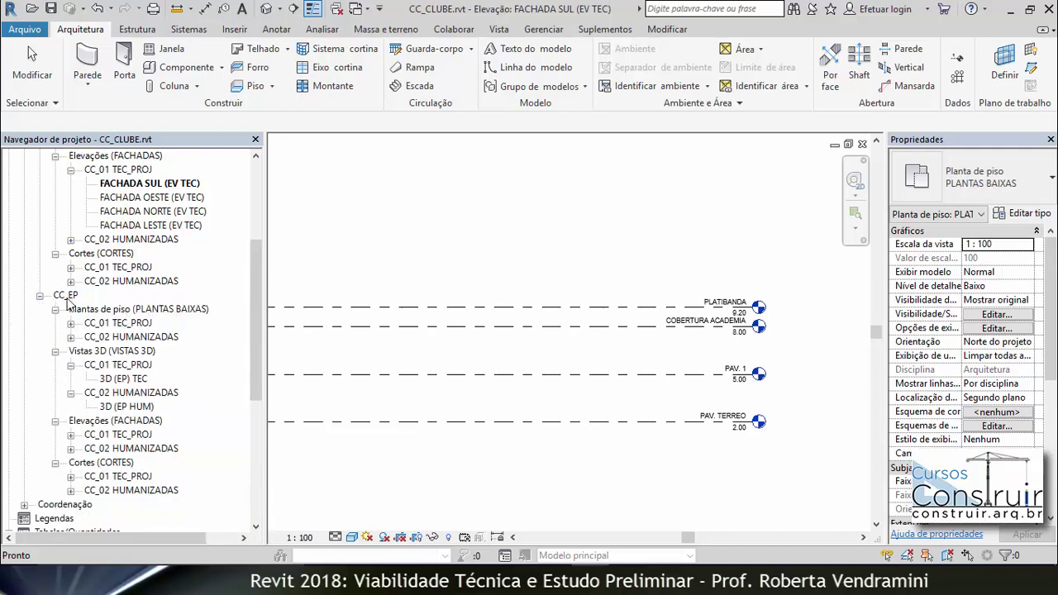
left_click(72, 324)
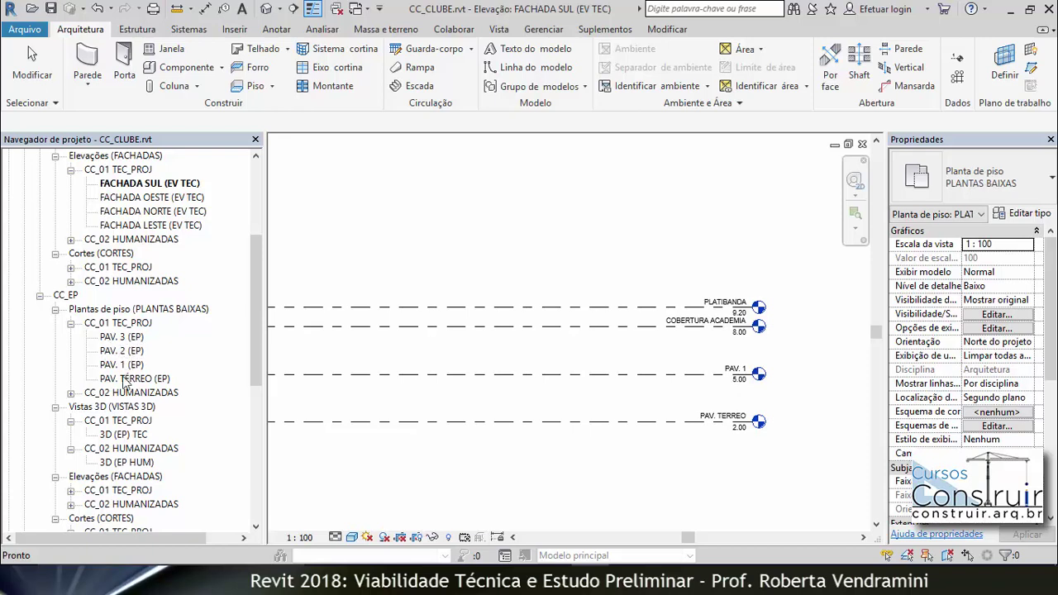
left_click(71, 393)
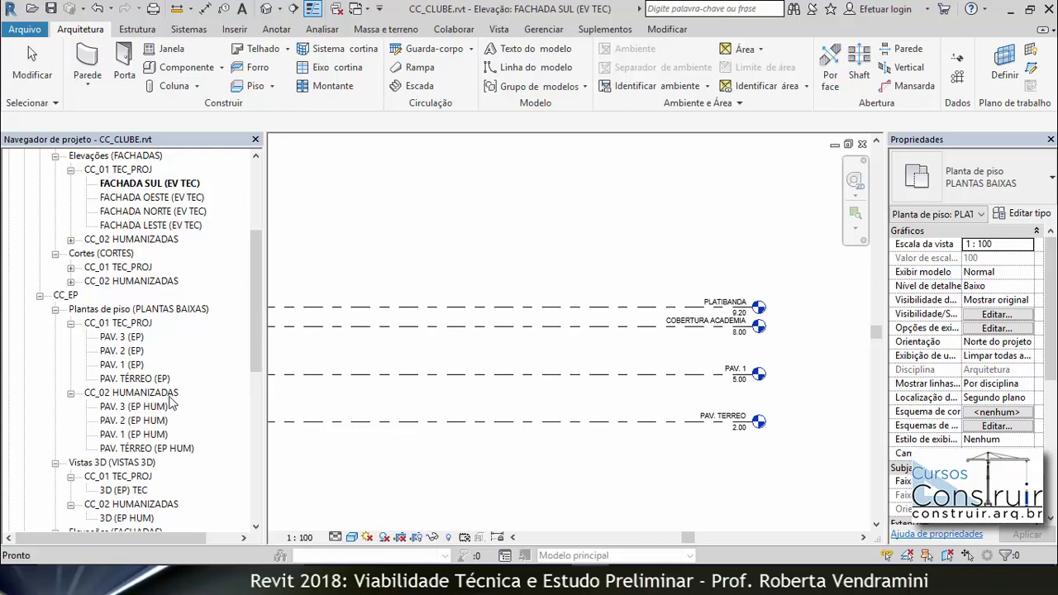
left_click(40, 295)
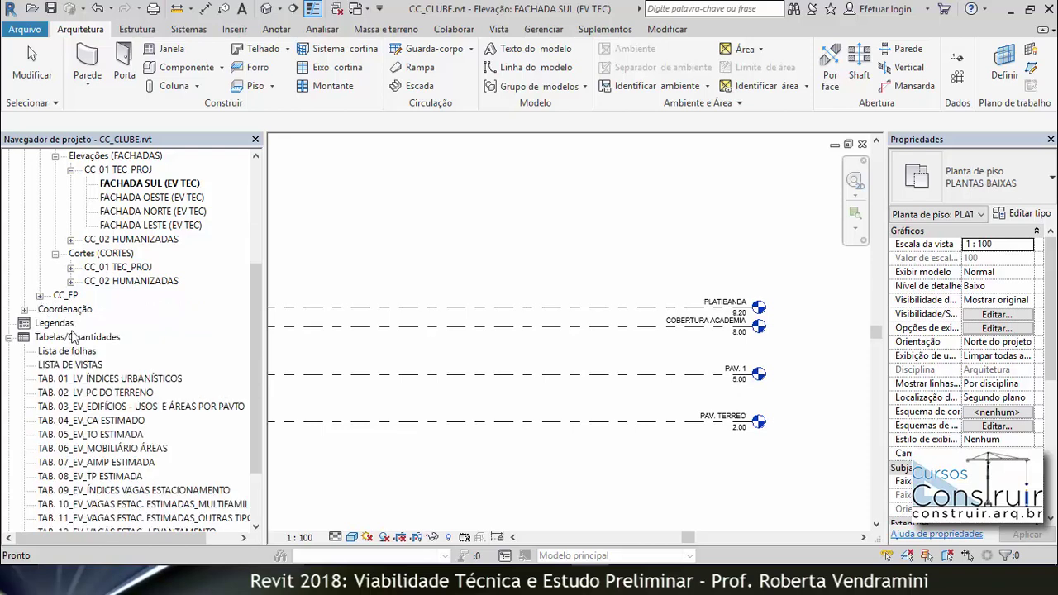
left_click_drag(252, 320, 261, 199)
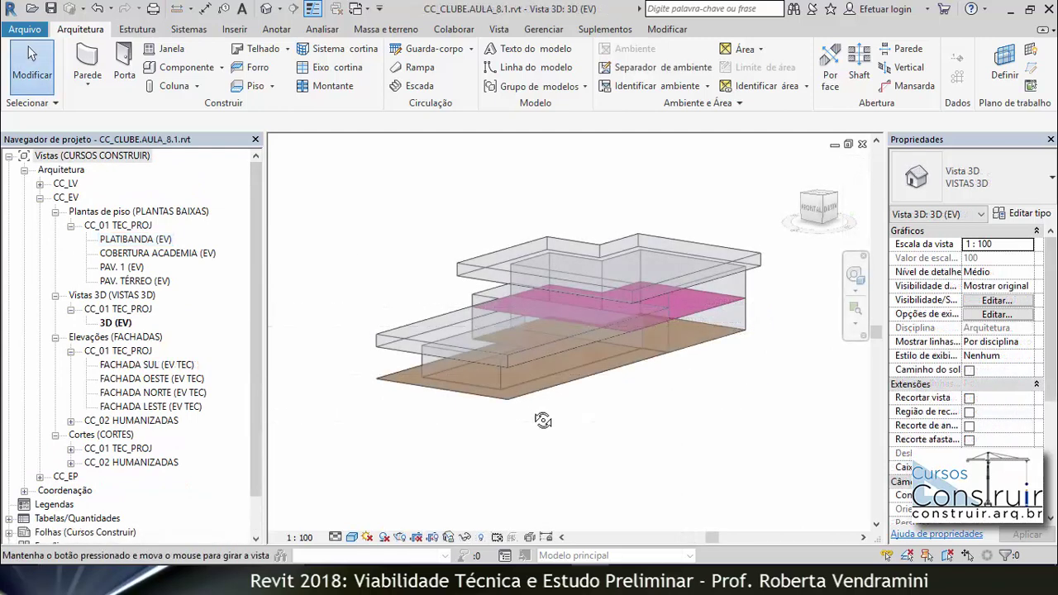
Step: Orbit and zoom around the club's stepped masses in 3D, ending on an oblique overview
middle_click_drag(542, 420, 735, 420, "shift")
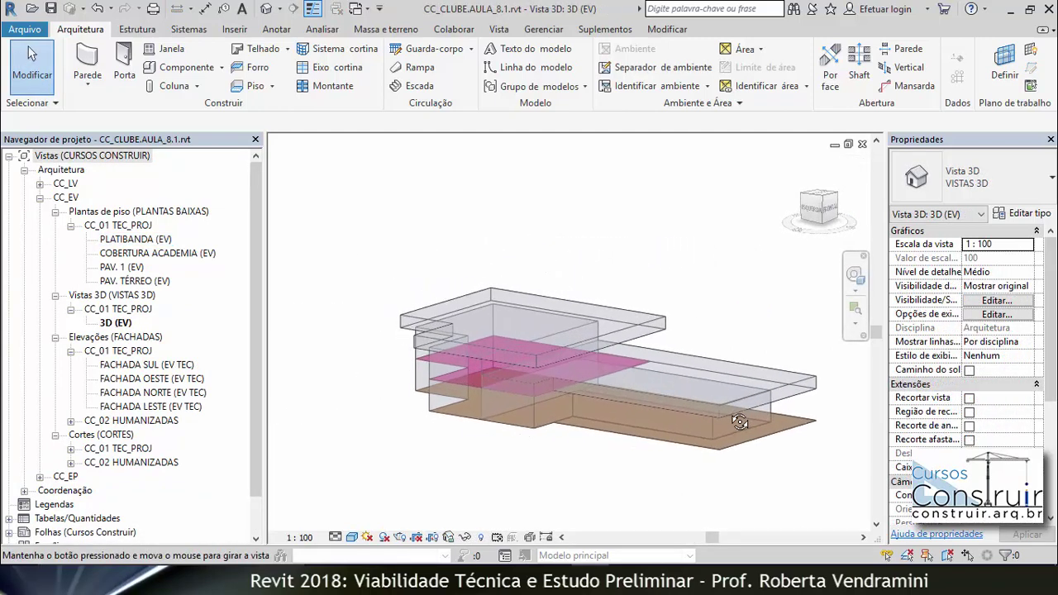
scroll(624, 466, "up", 2)
scroll(622, 466, "up", 1)
scroll(508, 277, "down", 2)
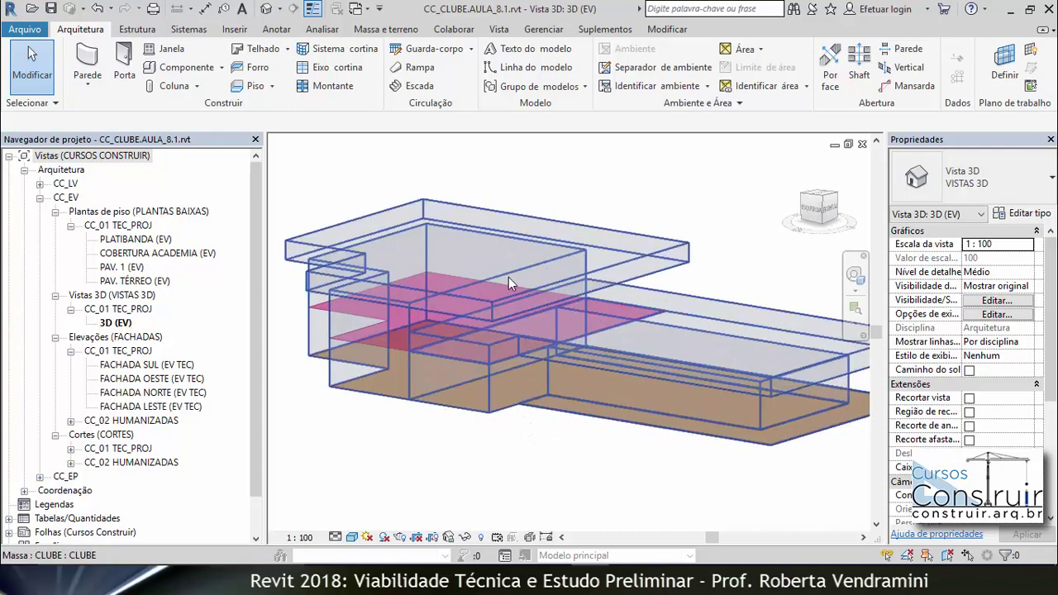
scroll(509, 277, "down", 2)
mouse_move(644, 389)
middle_mouse_down("shift")
mouse_move(552, 424)
mouse_move(471, 402)
middle_mouse_up("shift")
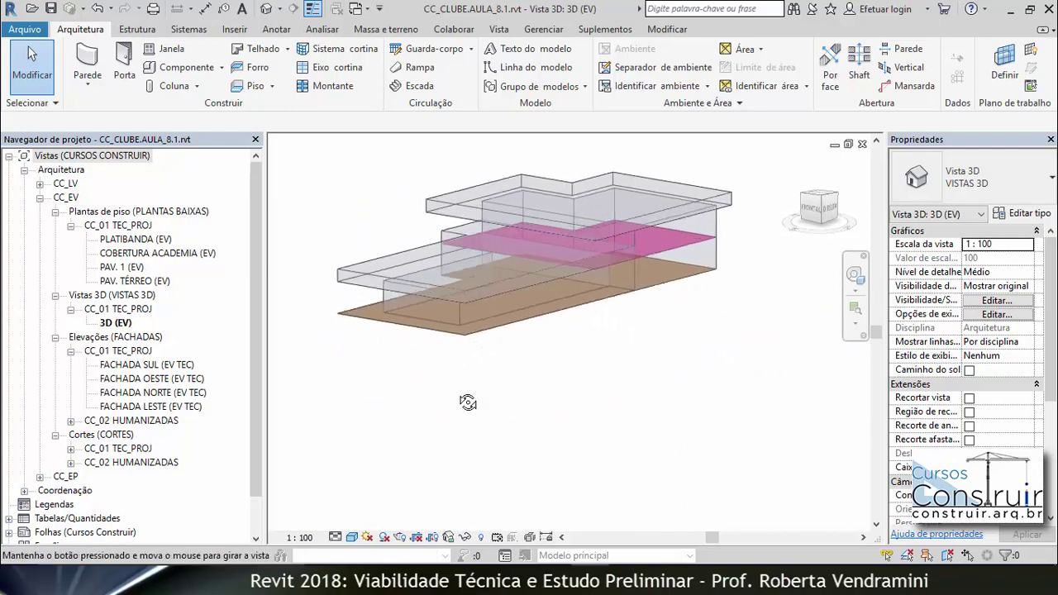
scroll(652, 308, "up", 1)
scroll(651, 309, "up", 2)
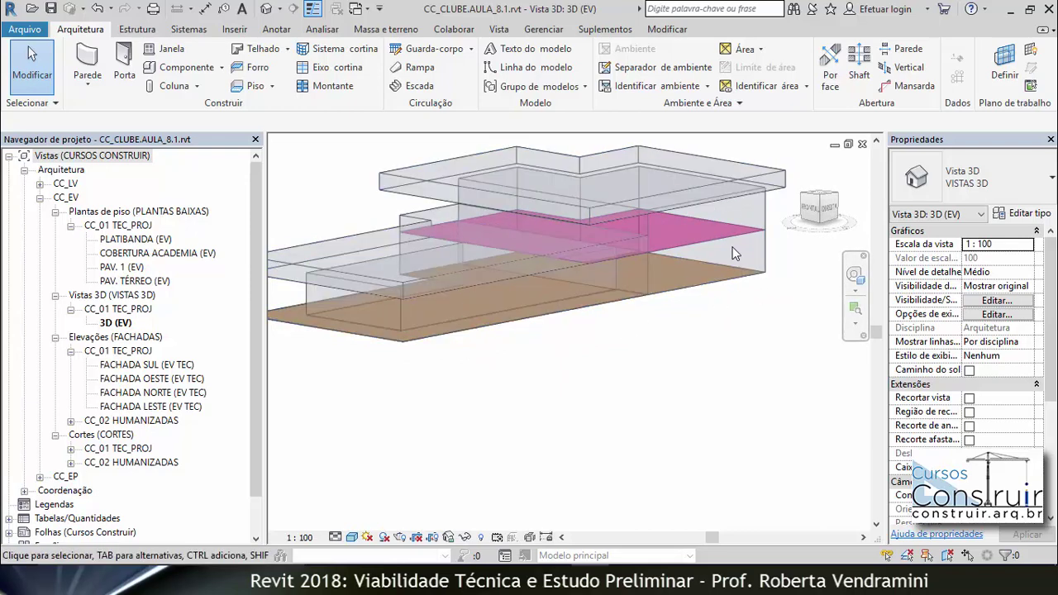
scroll(365, 311, "up", 1)
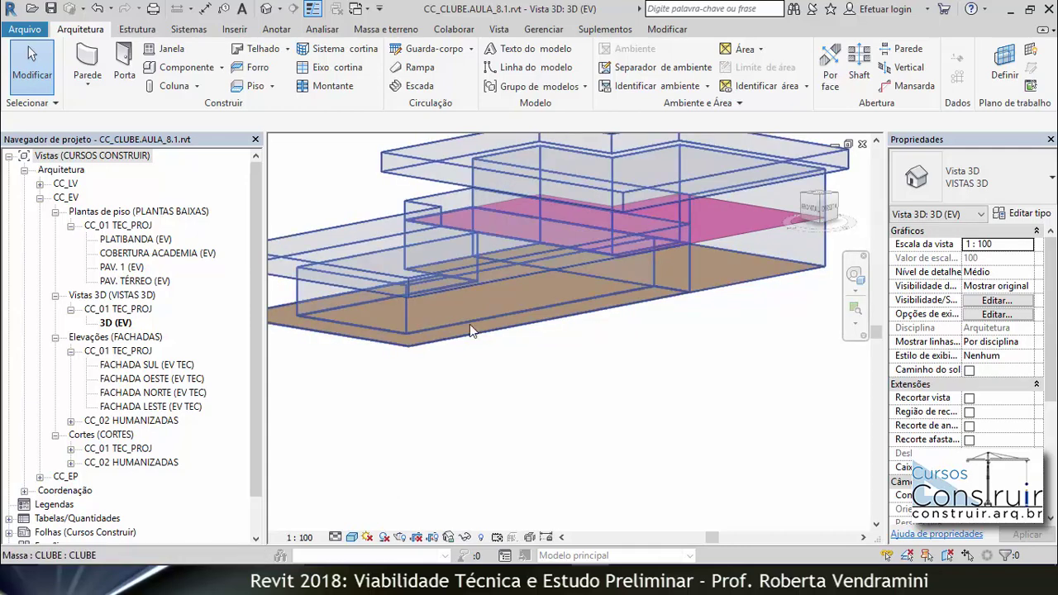
scroll(589, 223, "up", 4)
scroll(581, 230, "down", 2)
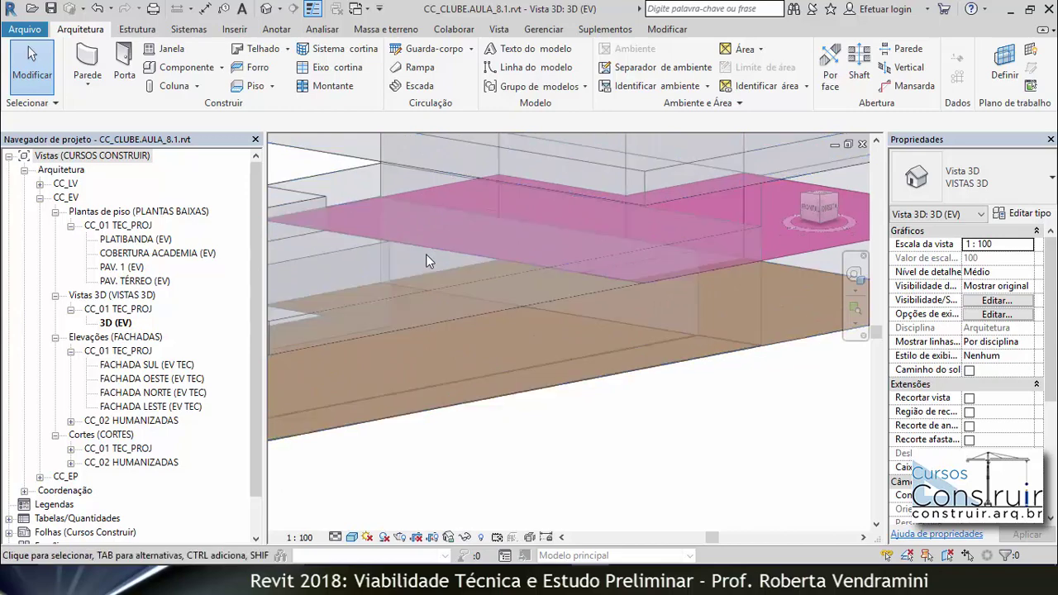
scroll(599, 262, "down", 1)
scroll(542, 313, "down", 1)
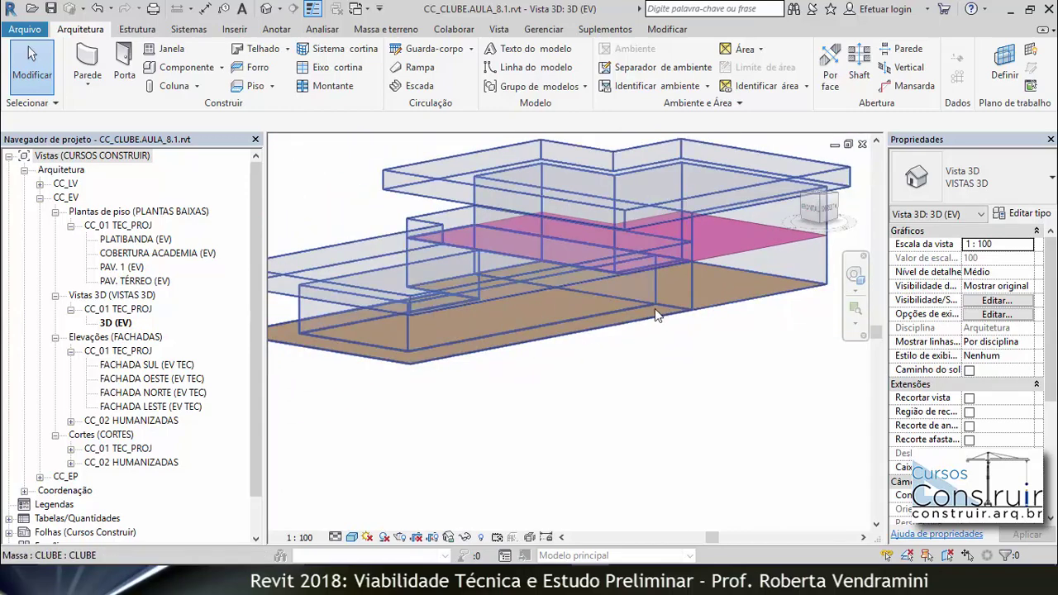
mouse_move(368, 347)
middle_mouse_down("shift")
mouse_move(474, 422)
mouse_move(456, 371)
middle_mouse_up("shift")
scroll(434, 368, "up", 2)
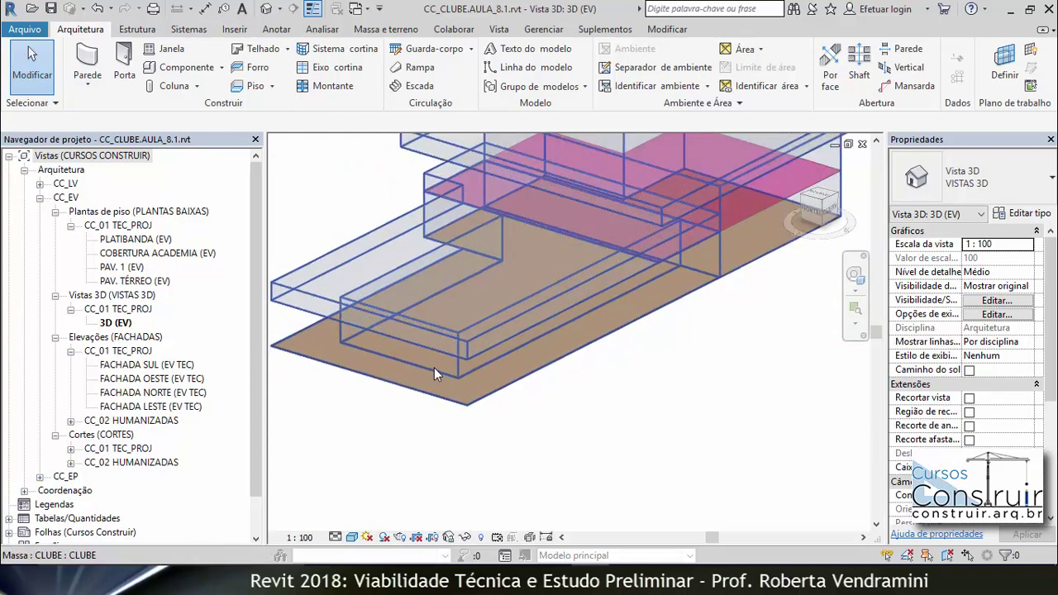
scroll(526, 324, "up", 1)
scroll(689, 226, "up", 1)
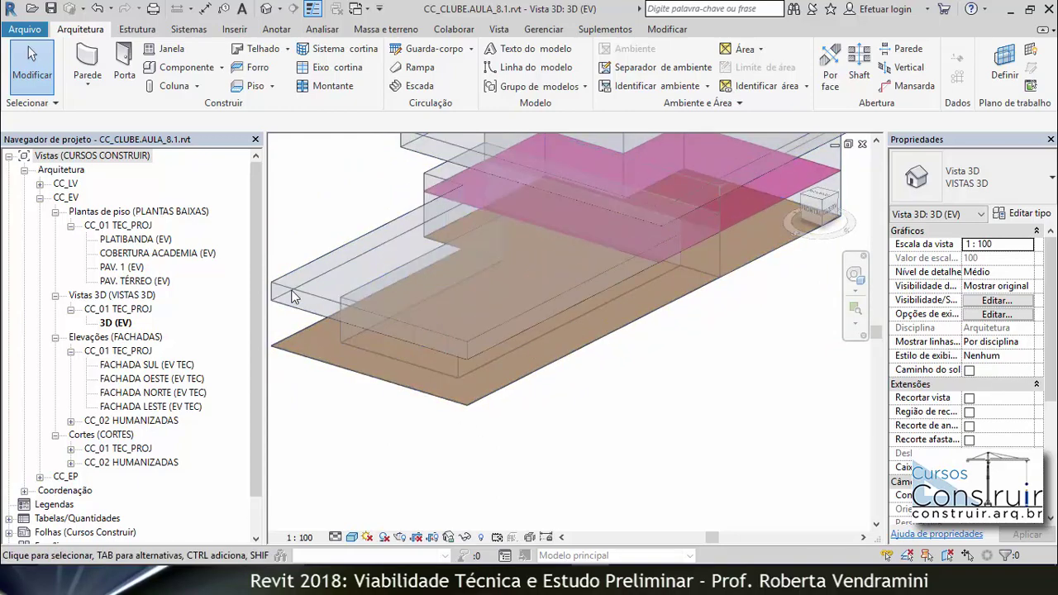
scroll(511, 373, "down", 3)
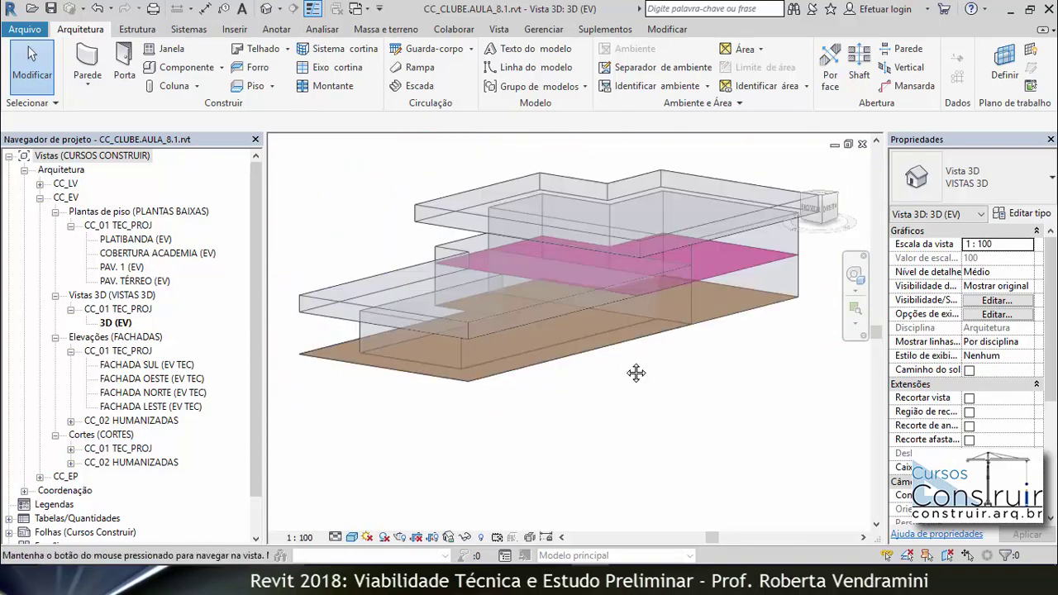
middle_click_drag(634, 373, 641, 380, "shift")
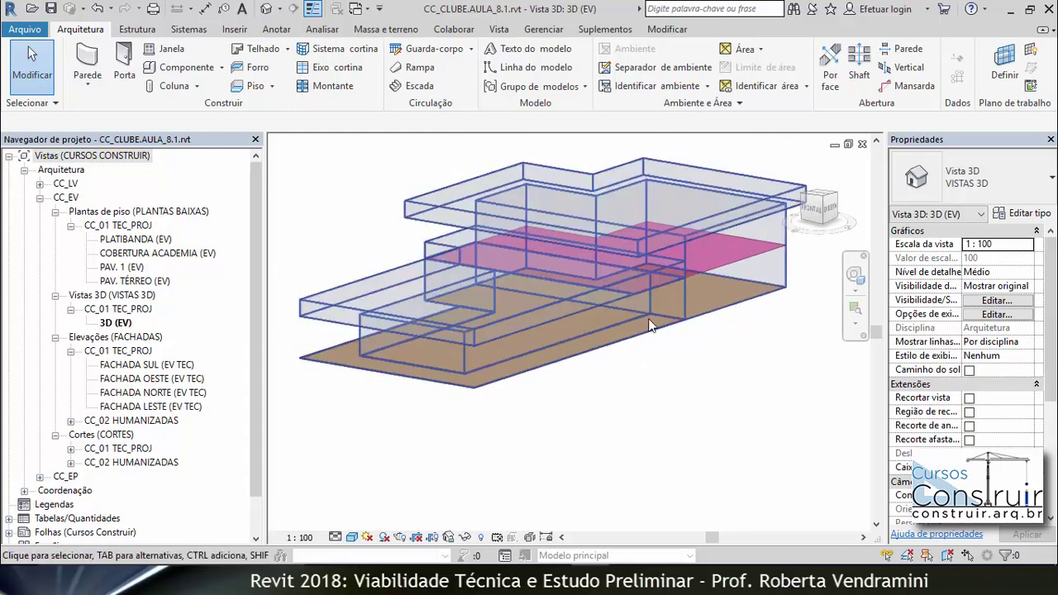
middle_click_drag(407, 361, 645, 357, "shift")
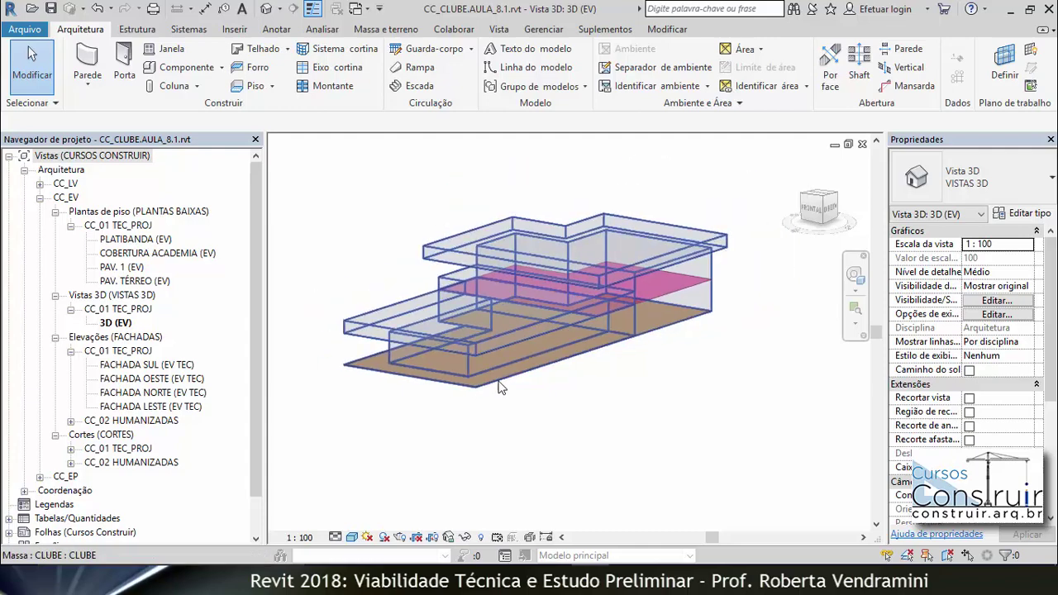
scroll(641, 351, "up", 2)
scroll(630, 339, "up", 2)
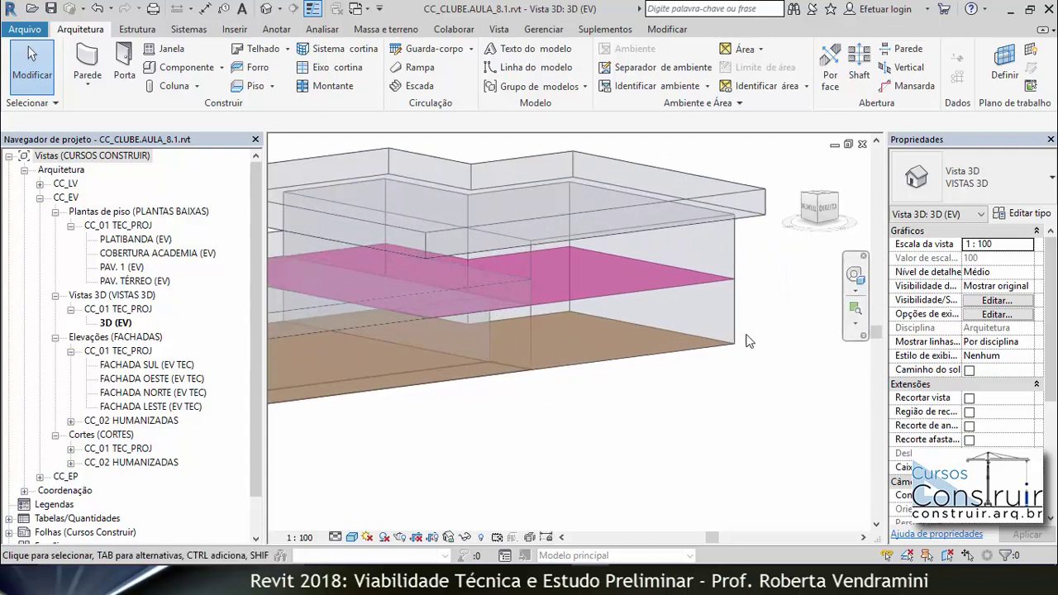
scroll(620, 324, "up", 2)
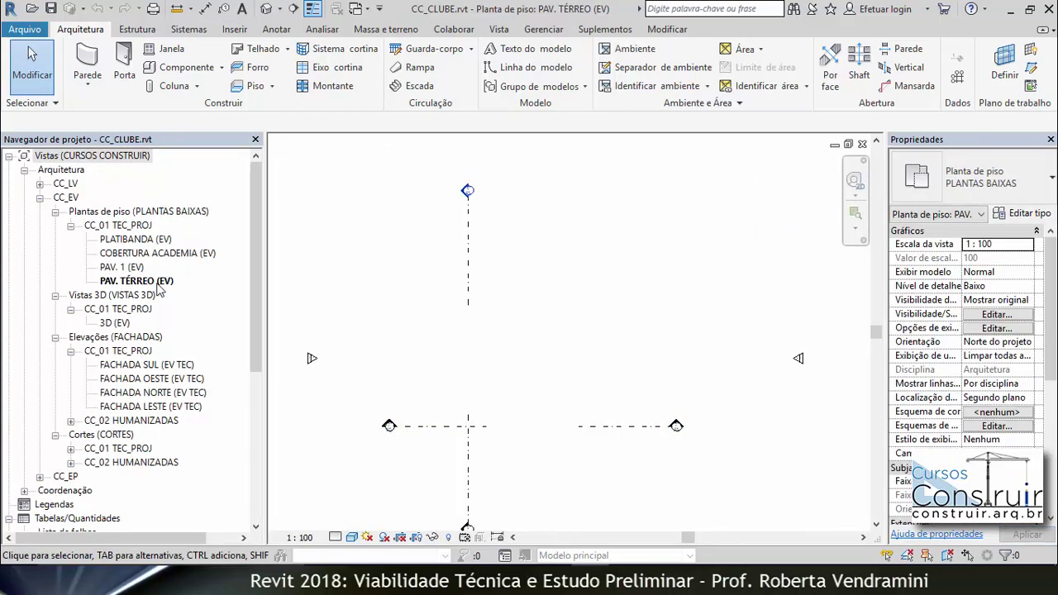
Step: Create an in-place mass named CLUBE and enter its editing environment
scroll(467, 261, "down", 1)
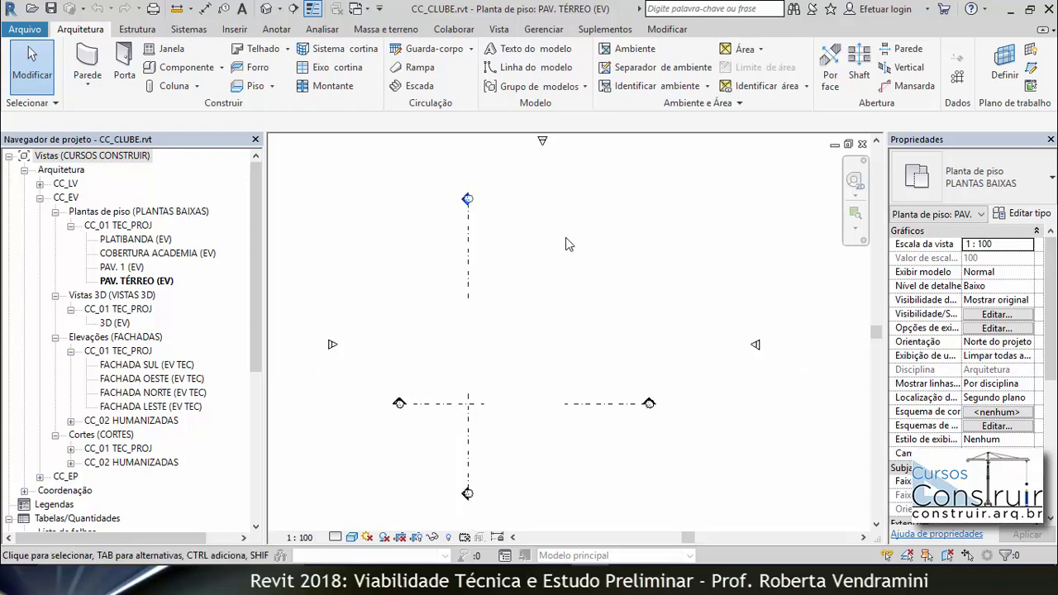
left_click(386, 28)
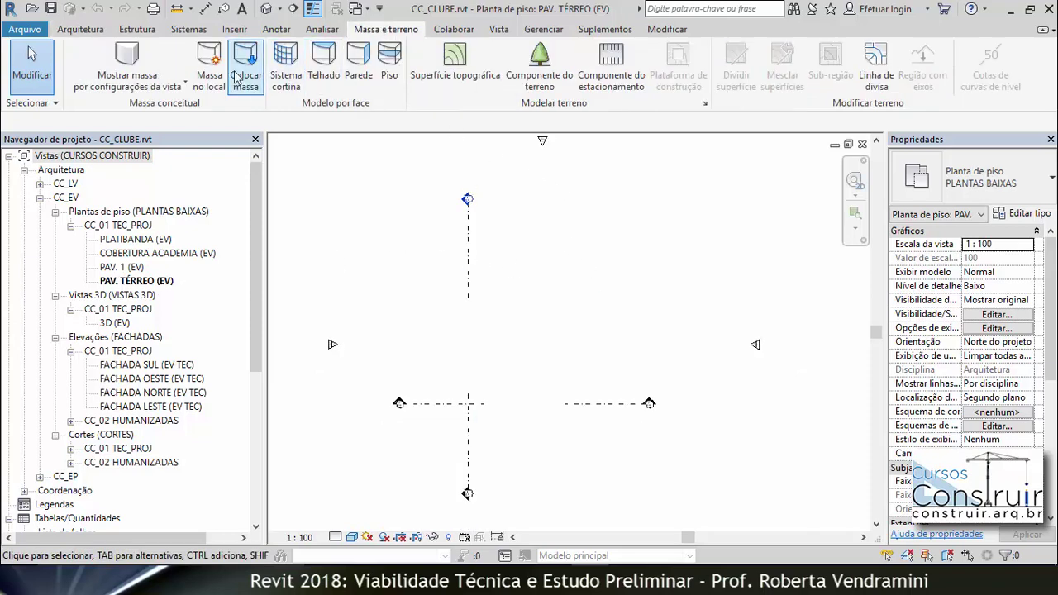
left_click(213, 74)
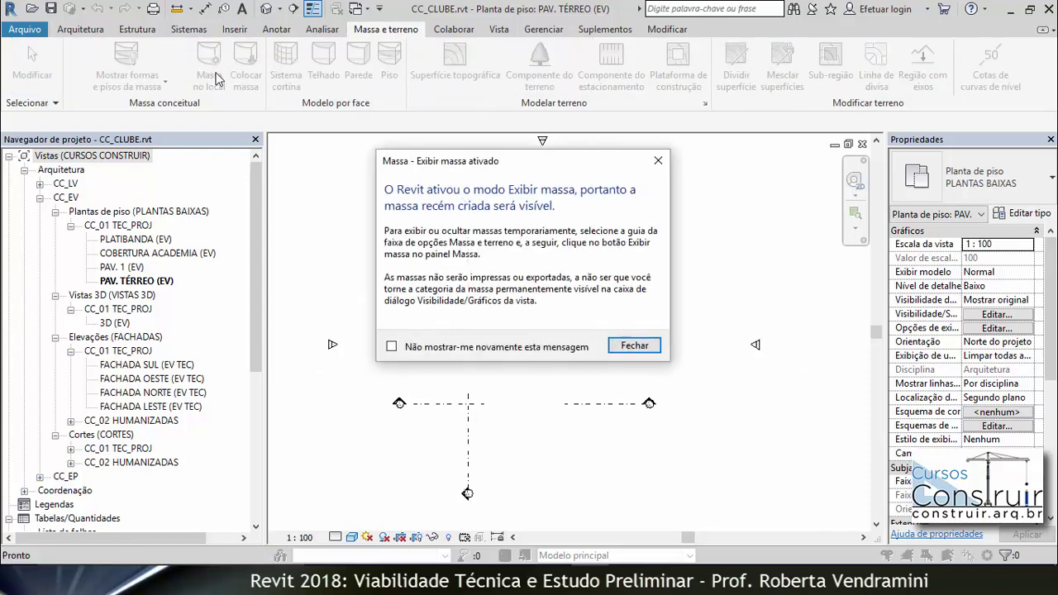
left_click(634, 345)
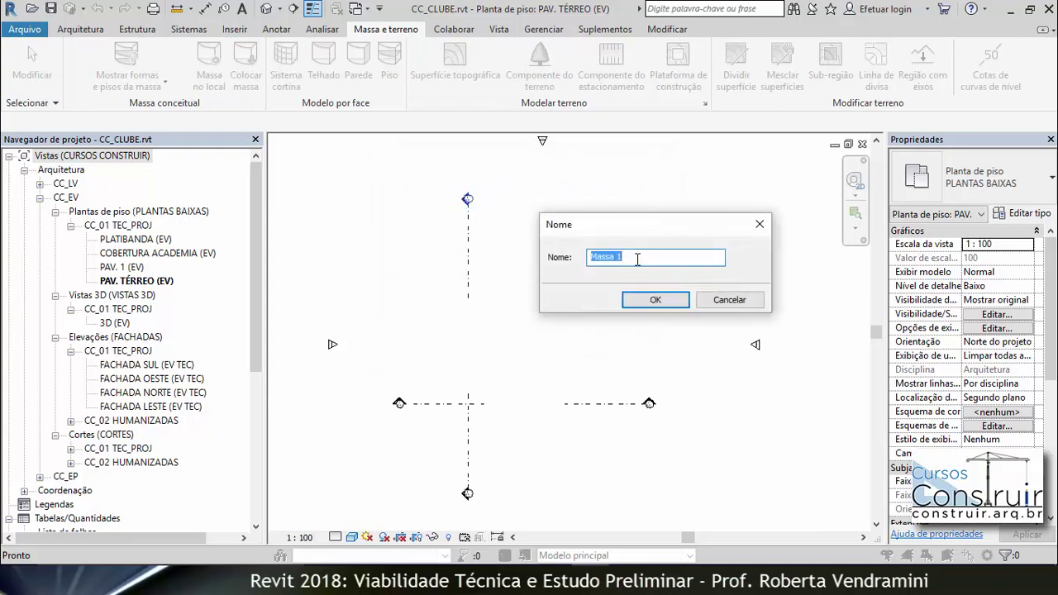
type("CLUBE")
left_click(635, 300)
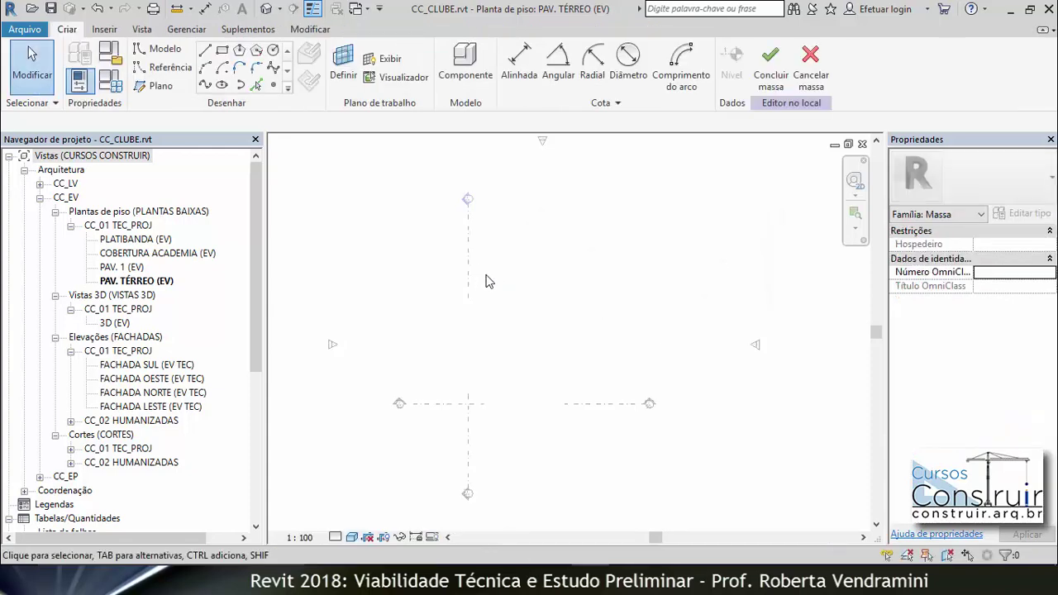
scroll(548, 241, "up", 2)
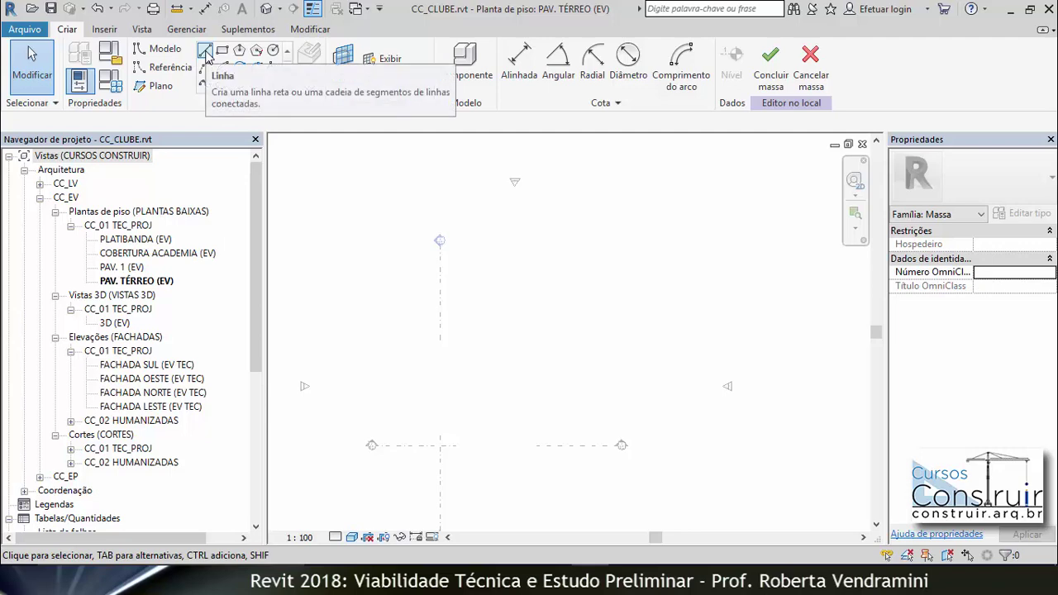
Step: Start a chained line outline with a 6 m vertical side and a 6 m horizontal step
left_click(206, 54)
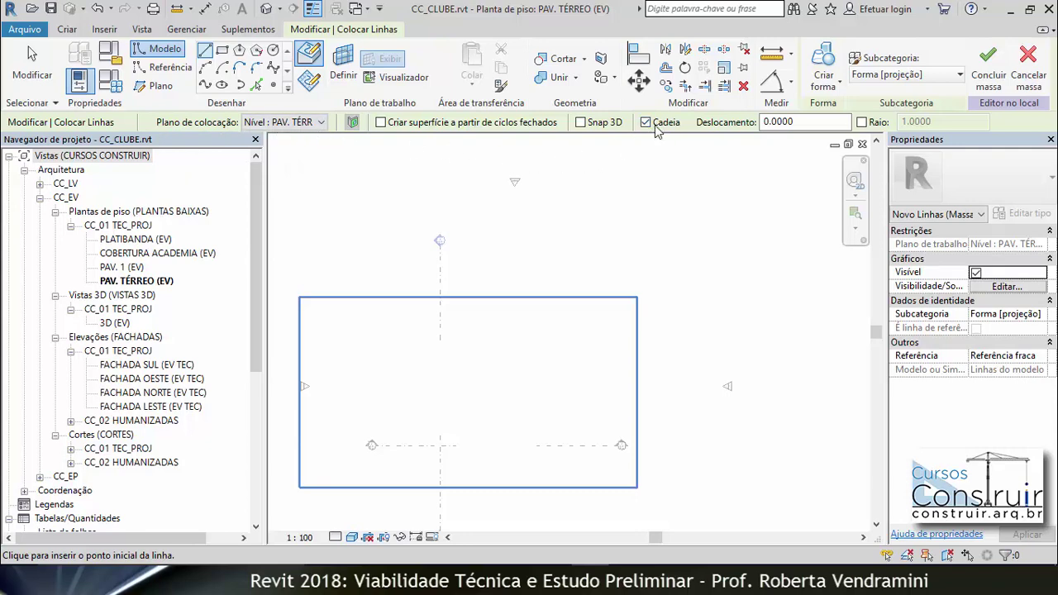
scroll(571, 258, "down", 2)
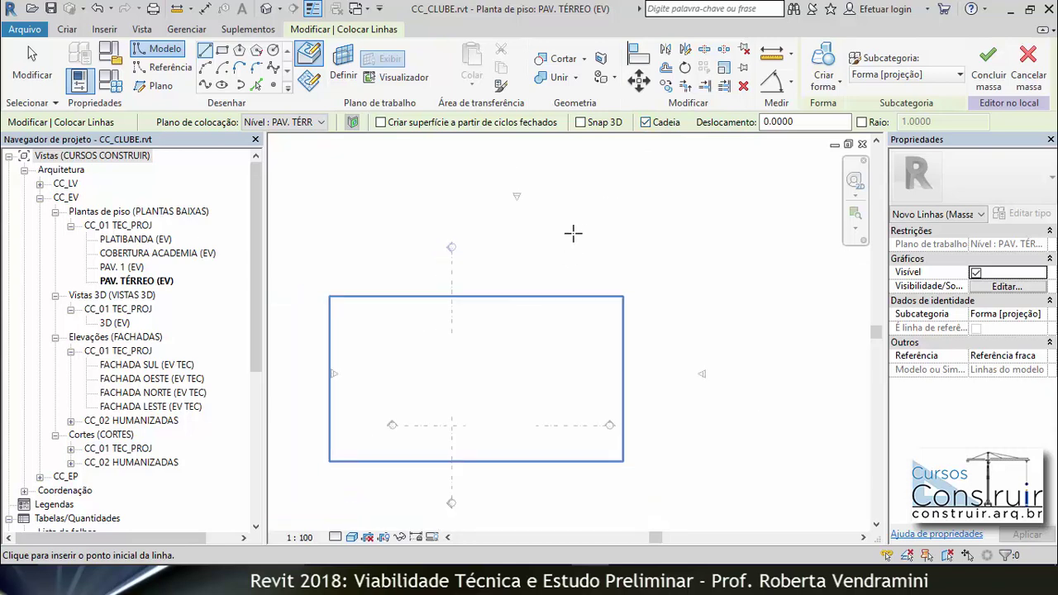
scroll(574, 234, "up", 4)
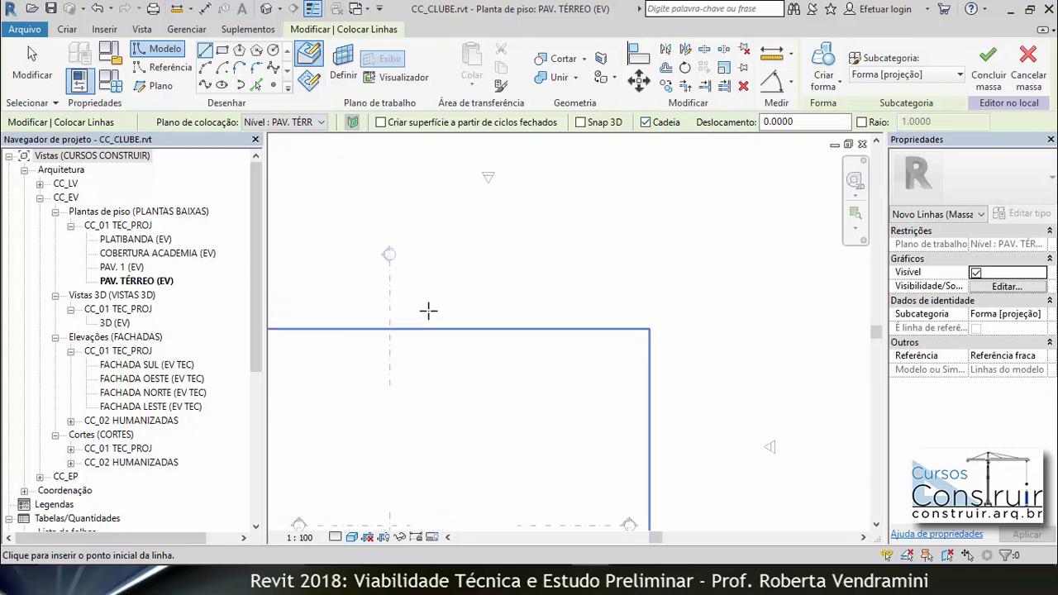
left_click(428, 311)
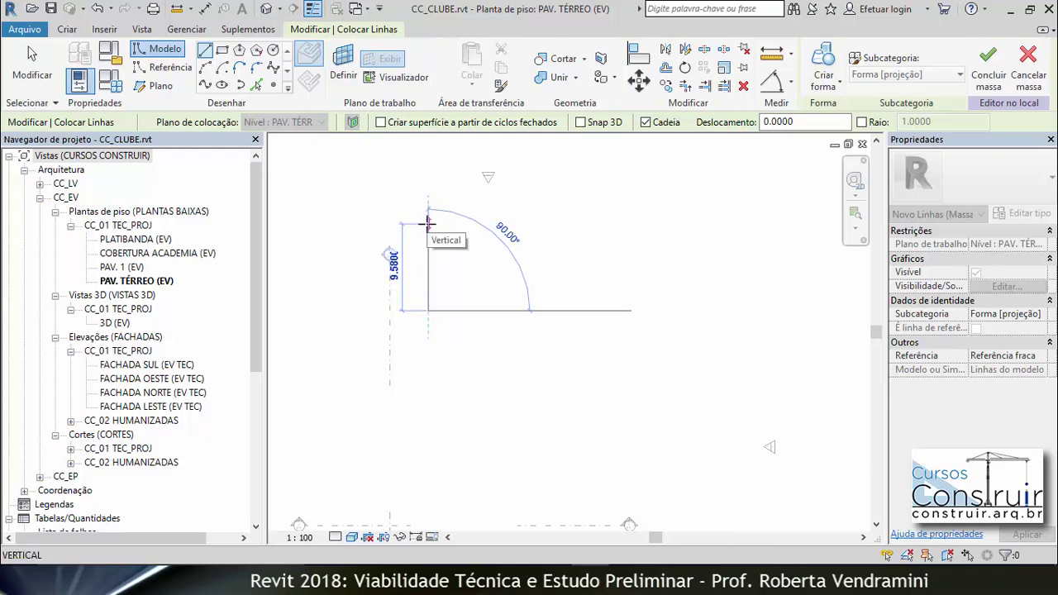
type("6")
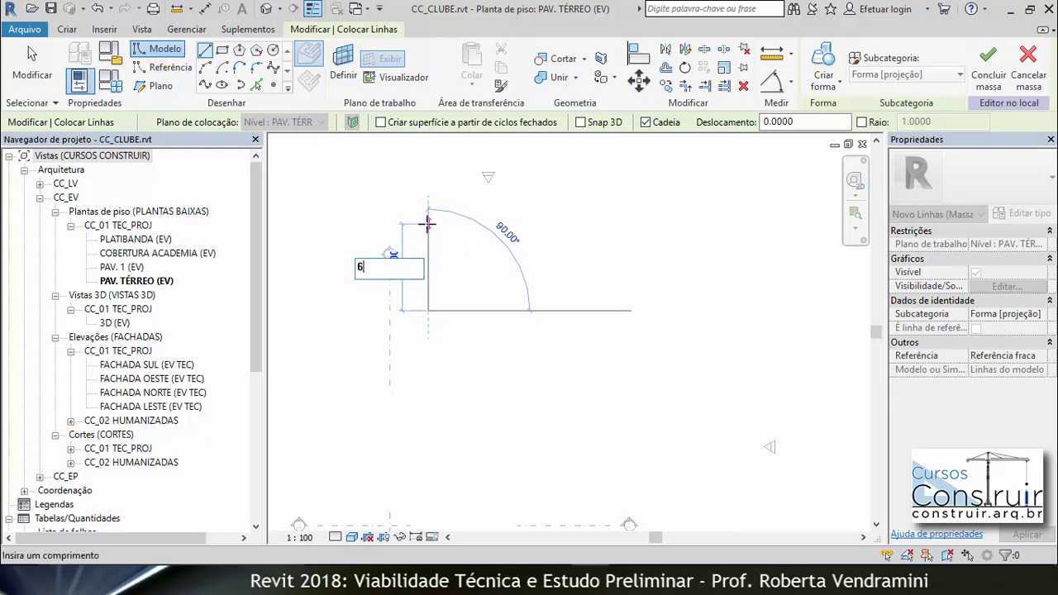
key("Return")
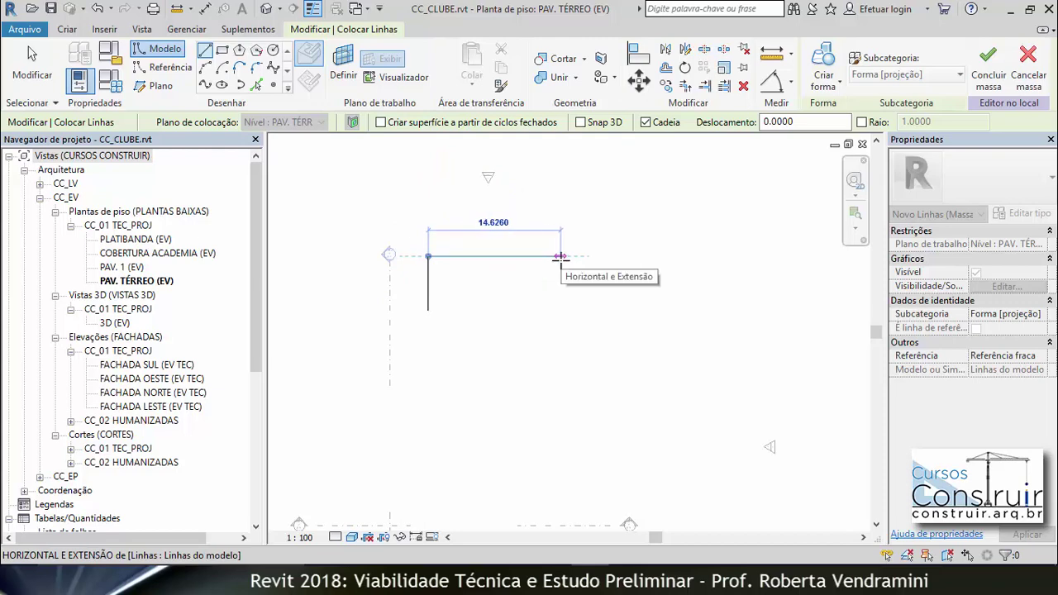
type("6")
key("Return")
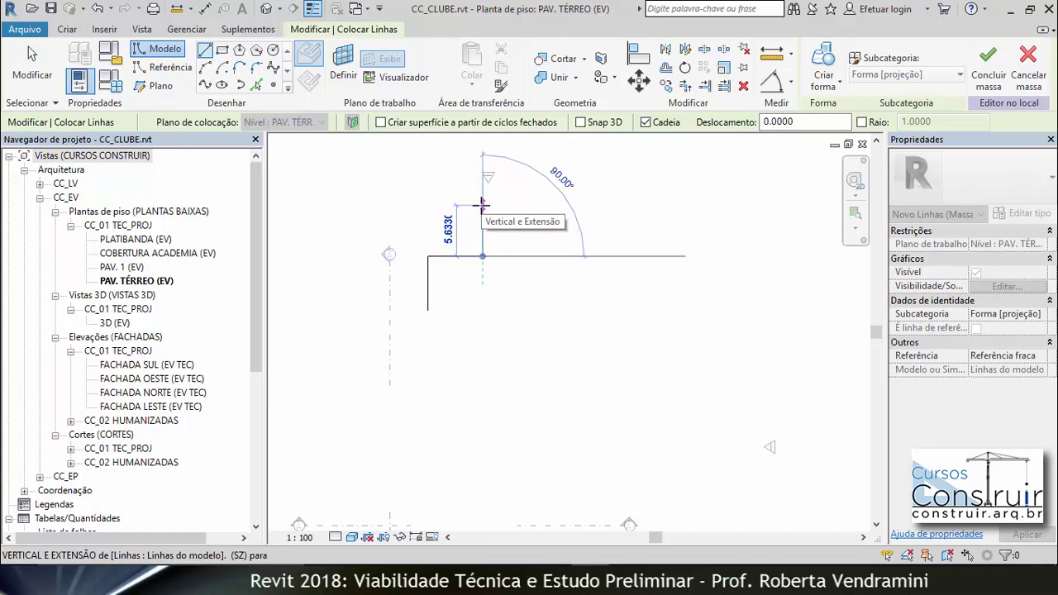
Step: Add the 6, 12 and 12 m sides and close the outline at the start point
type("6")
key("Return")
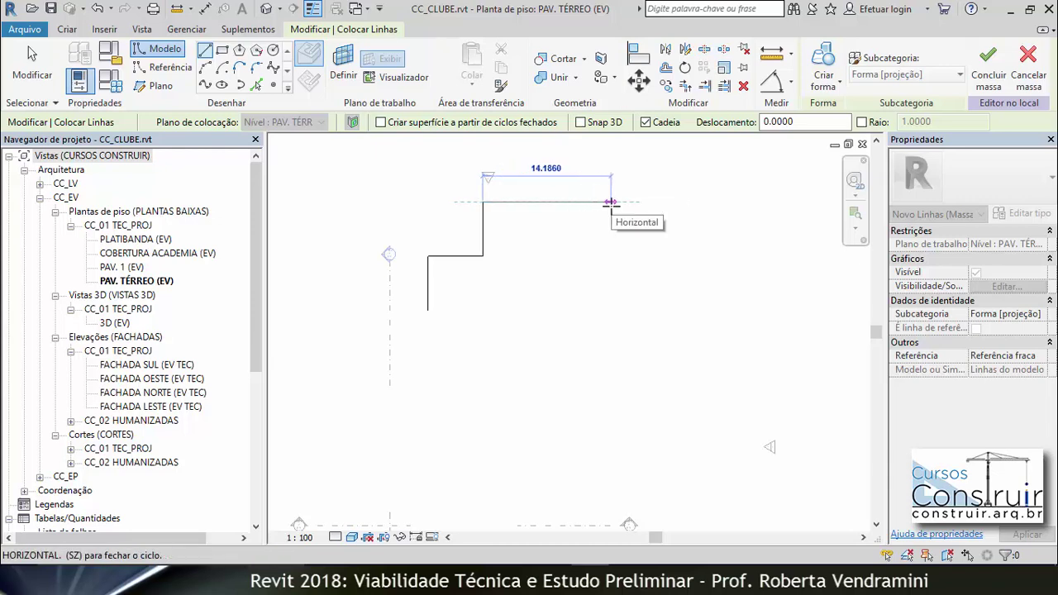
type("12")
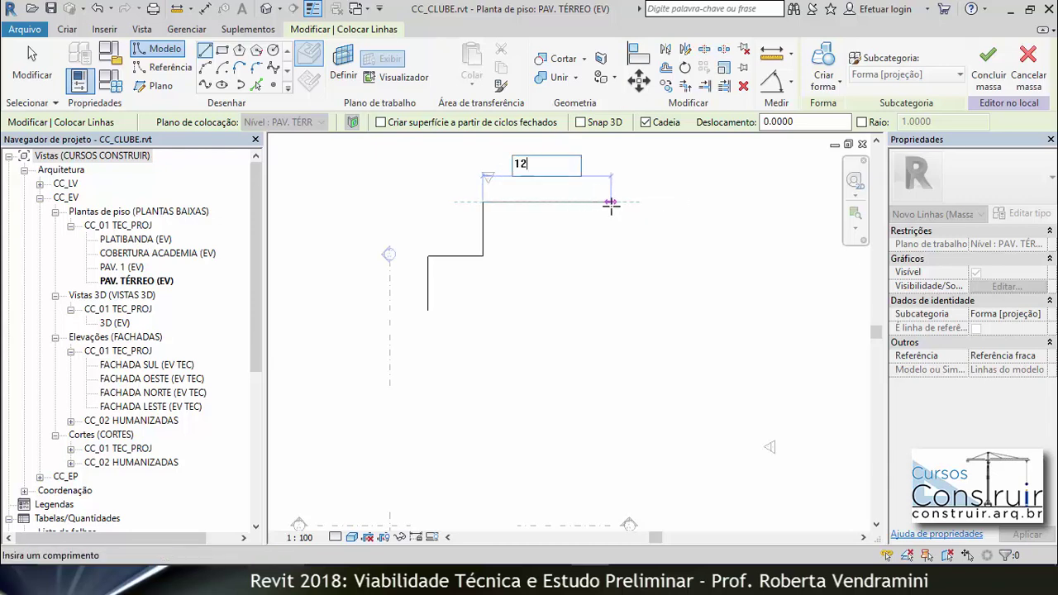
key("Return")
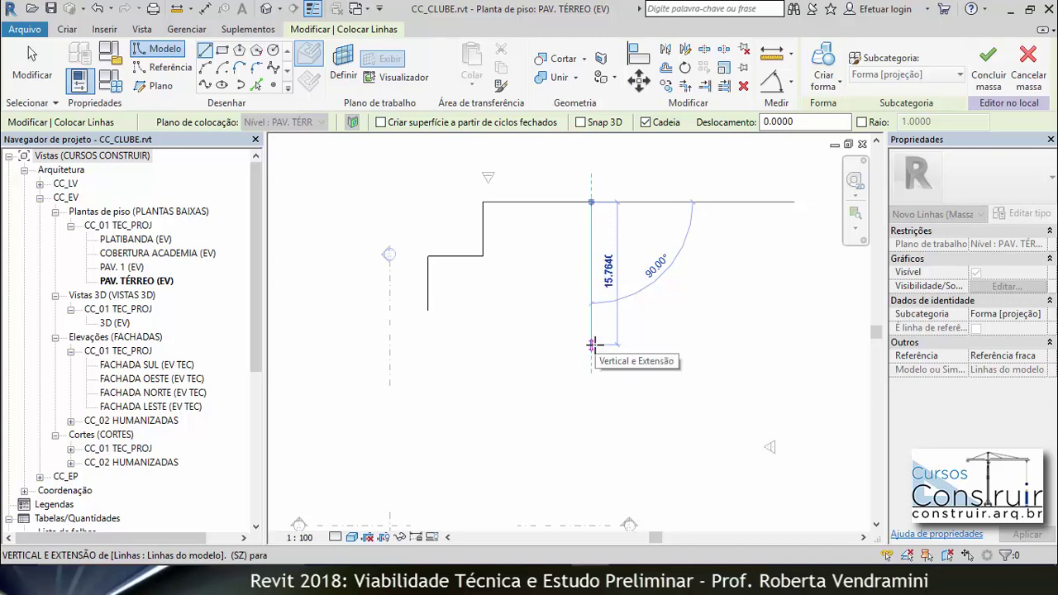
type("12")
key("Return")
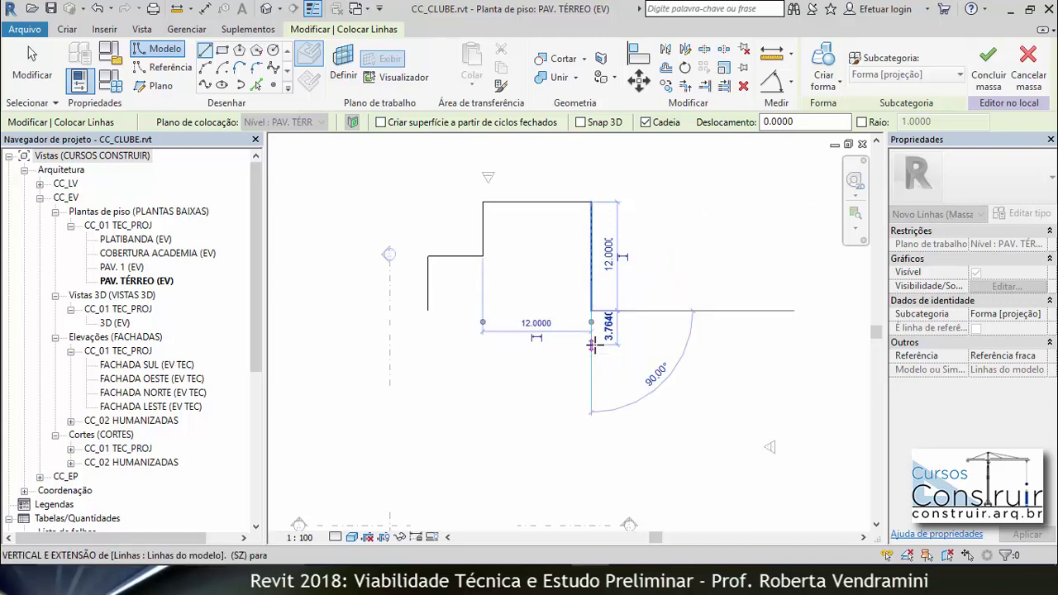
left_click(428, 310)
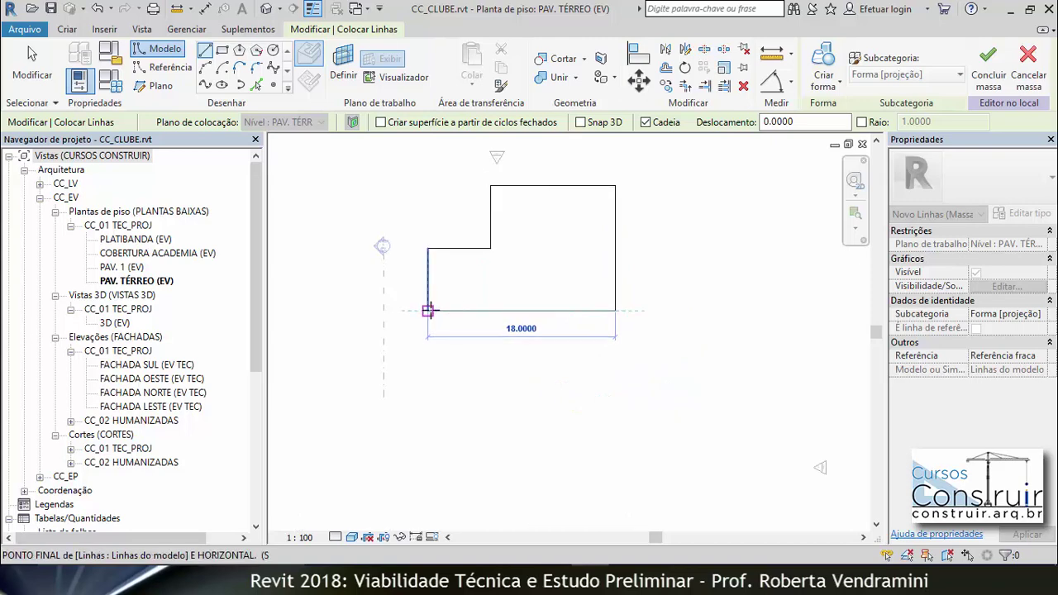
scroll(428, 310, "up", 2)
key("Escape")
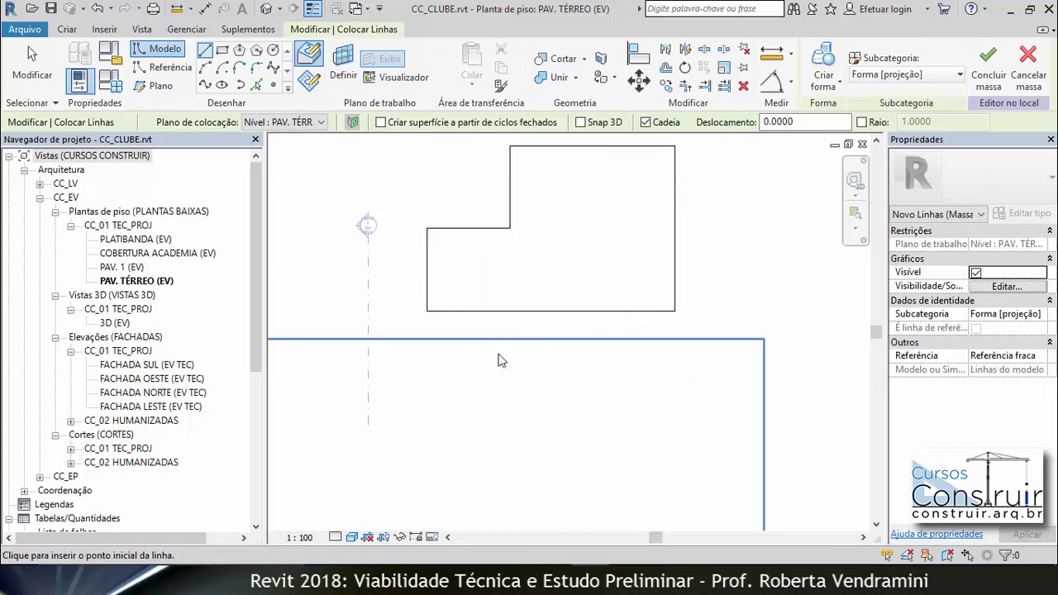
key("Escape")
scroll(496, 373, "down", 1)
scroll(578, 331, "down", 2)
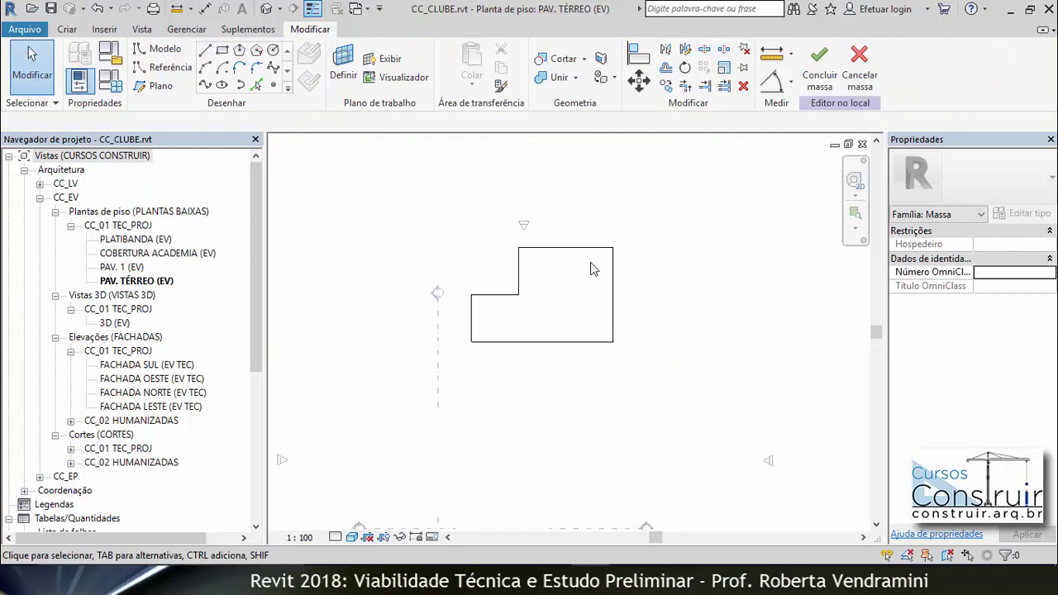
Step: Select the whole closed outline chain and extrude it into a solid form
scroll(592, 269, "up", 2)
key("Tab")
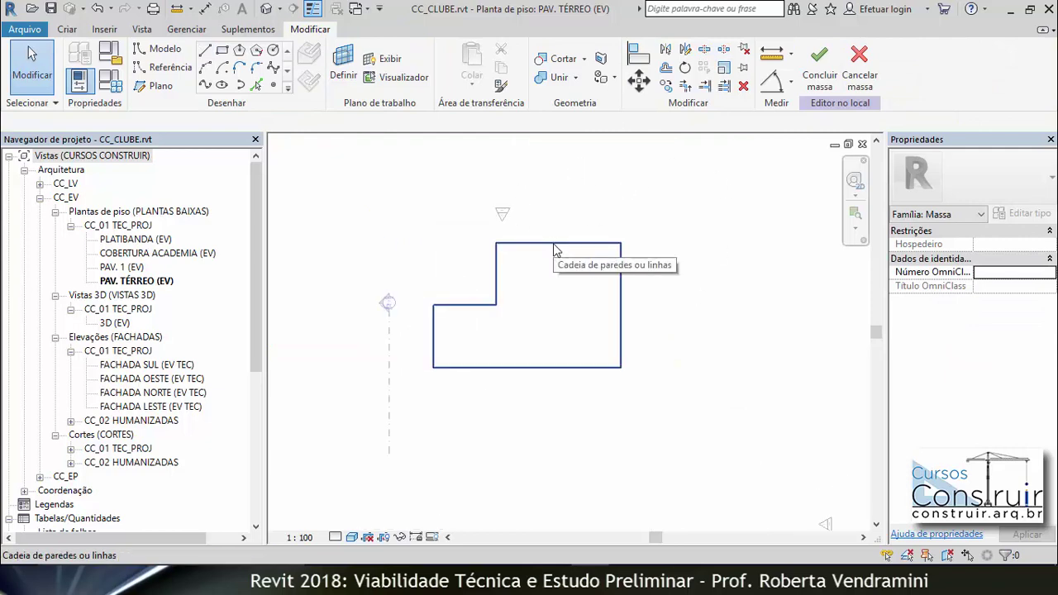
left_click(555, 248)
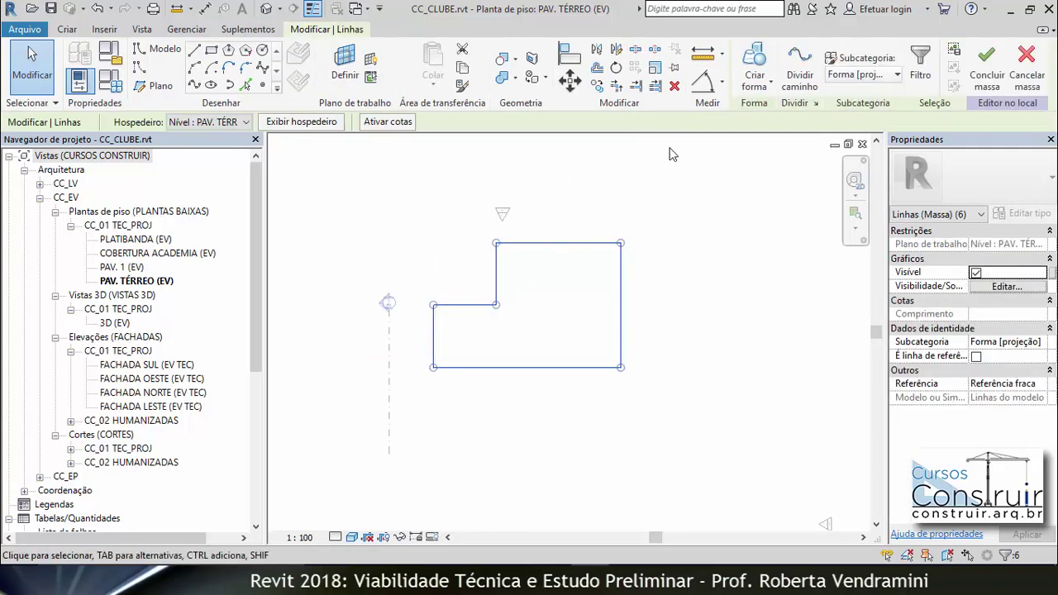
left_click(771, 86)
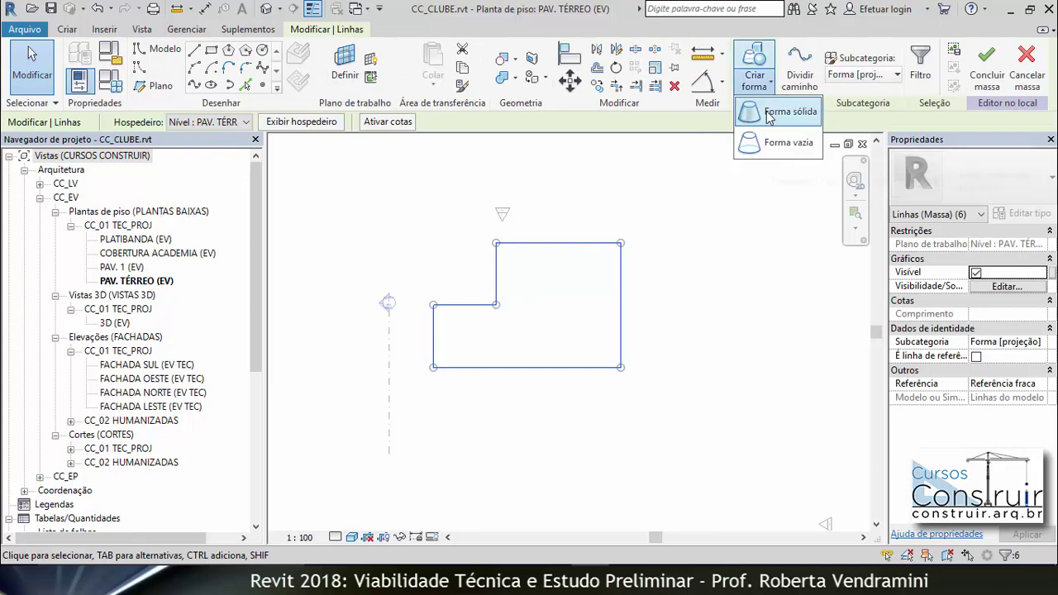
left_click(770, 114)
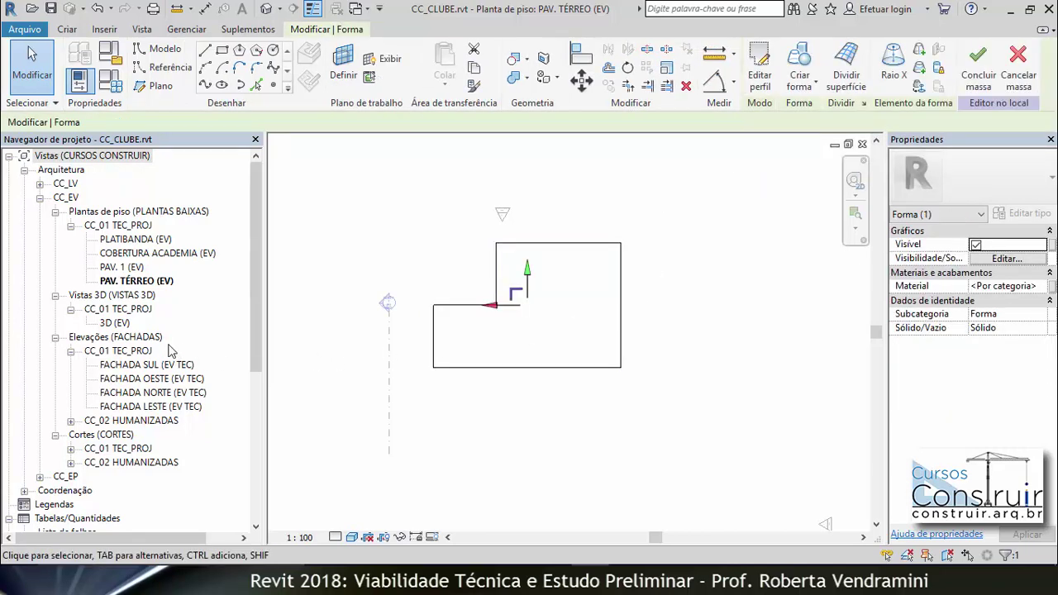
Step: Switch to the 3D (EV) view and orbit around the new form
double_click(115, 325)
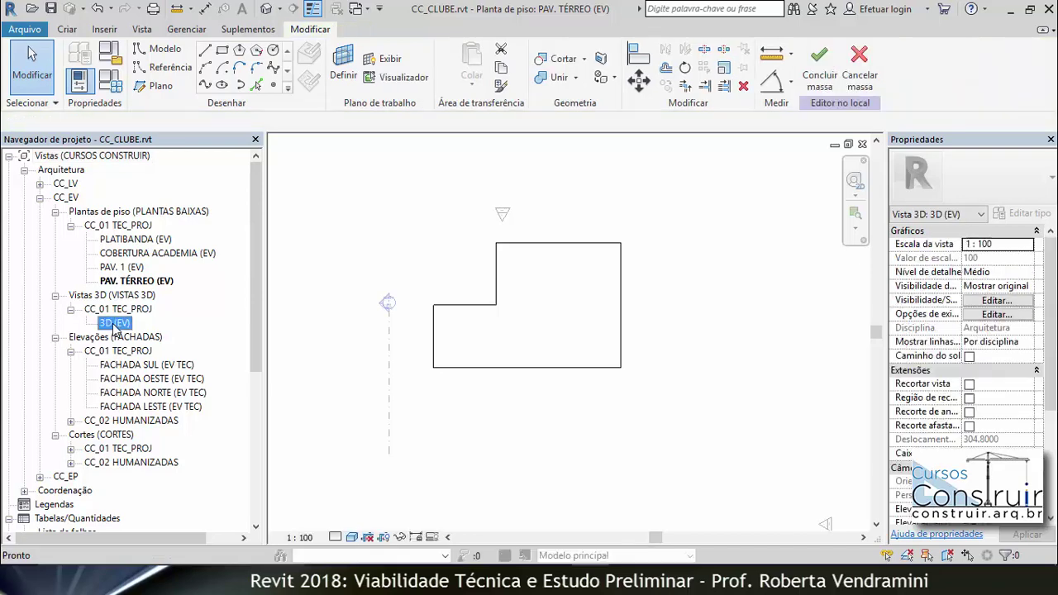
middle_click_drag(532, 364, 533, 391, "shift")
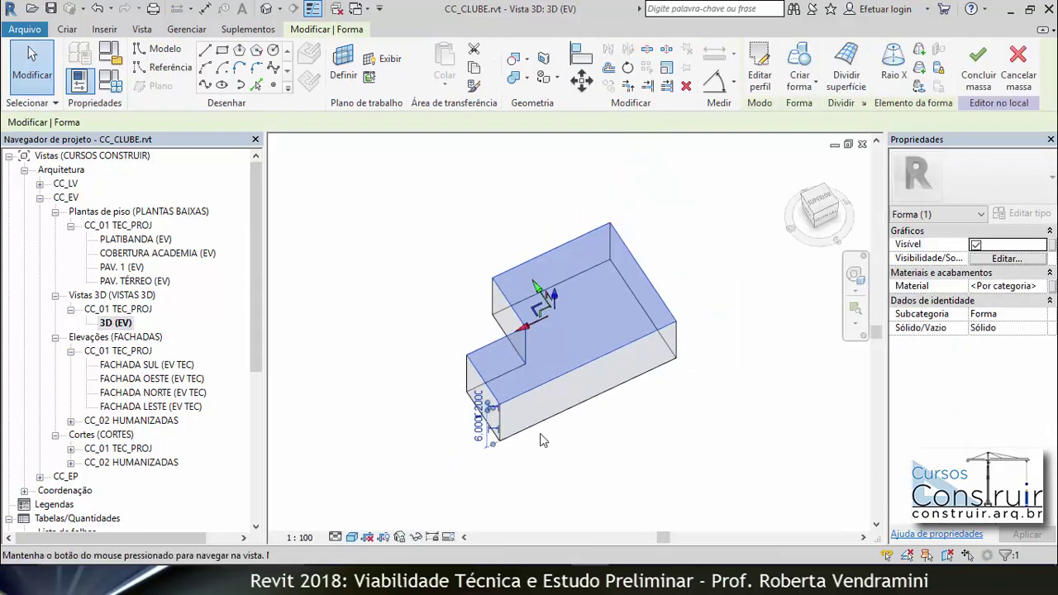
scroll(532, 392, "up", 2)
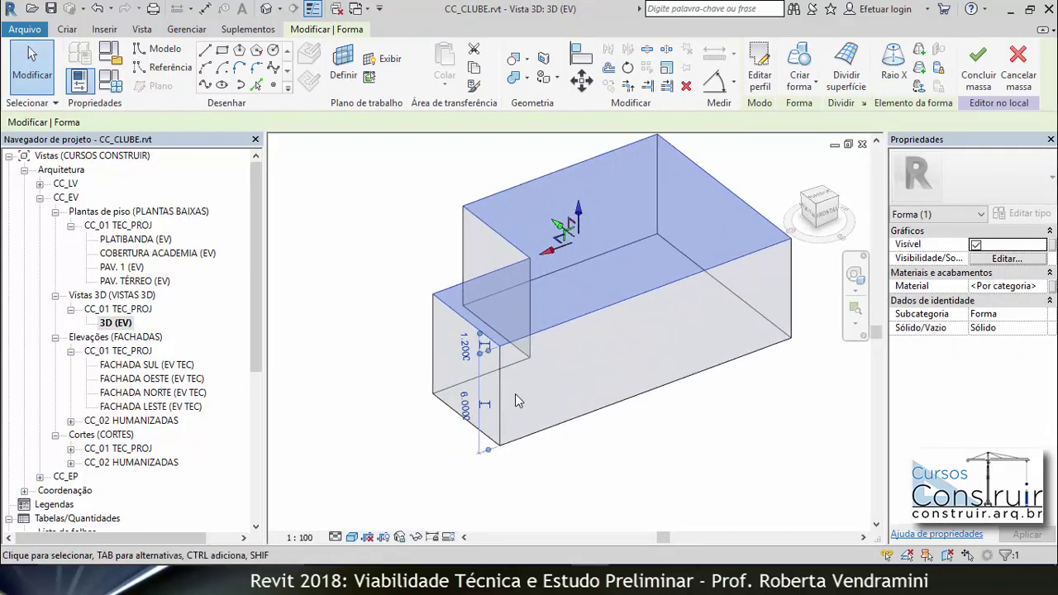
scroll(515, 393, "up", 3)
mouse_move(509, 430)
middle_mouse_down("shift")
mouse_move(433, 449)
mouse_move(515, 435)
mouse_move(491, 364)
mouse_move(449, 380)
mouse_move(483, 418)
middle_mouse_up("shift")
Step: Select the form's top face, orbit back to an isometric view and deselect the mass
left_click(662, 431)
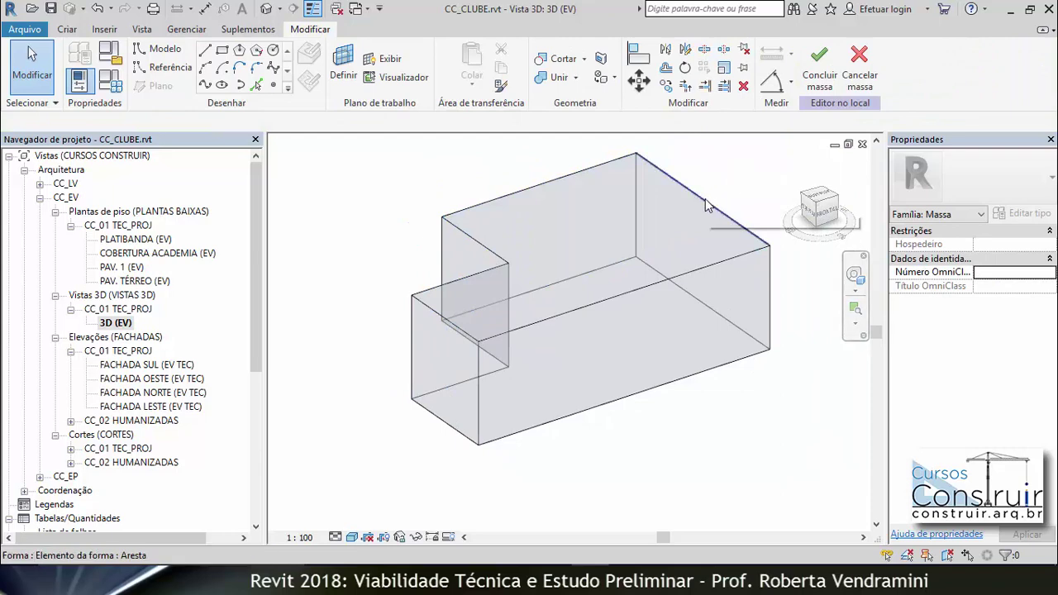
key("Tab")
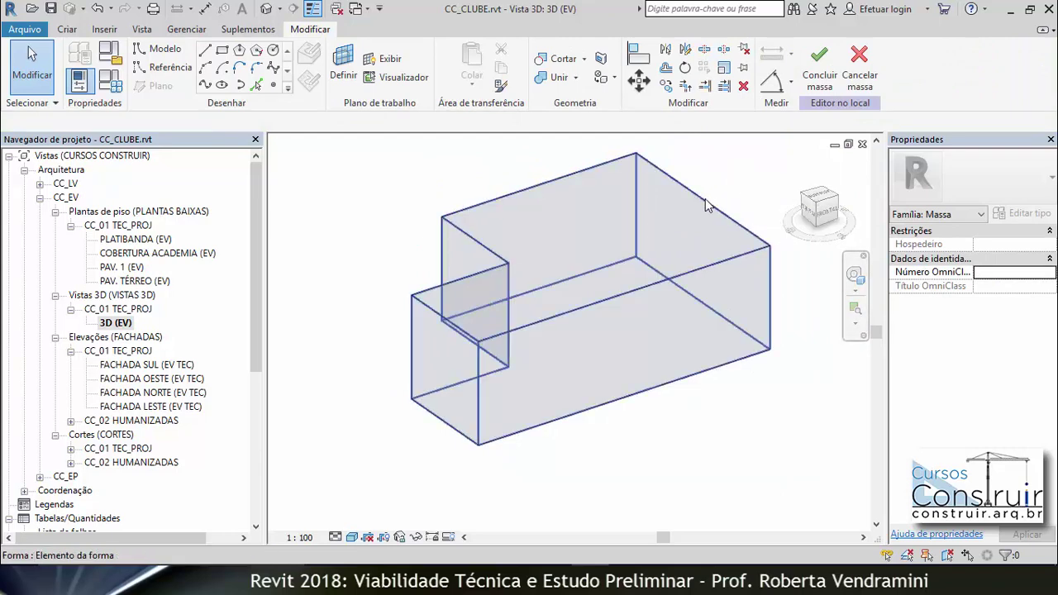
key("Tab")
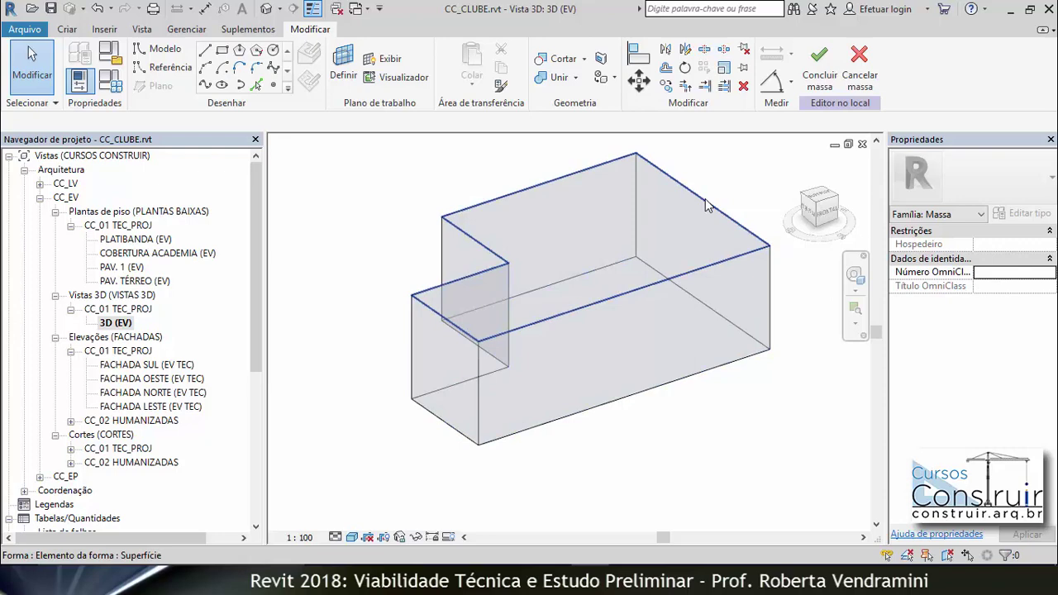
left_click(705, 198)
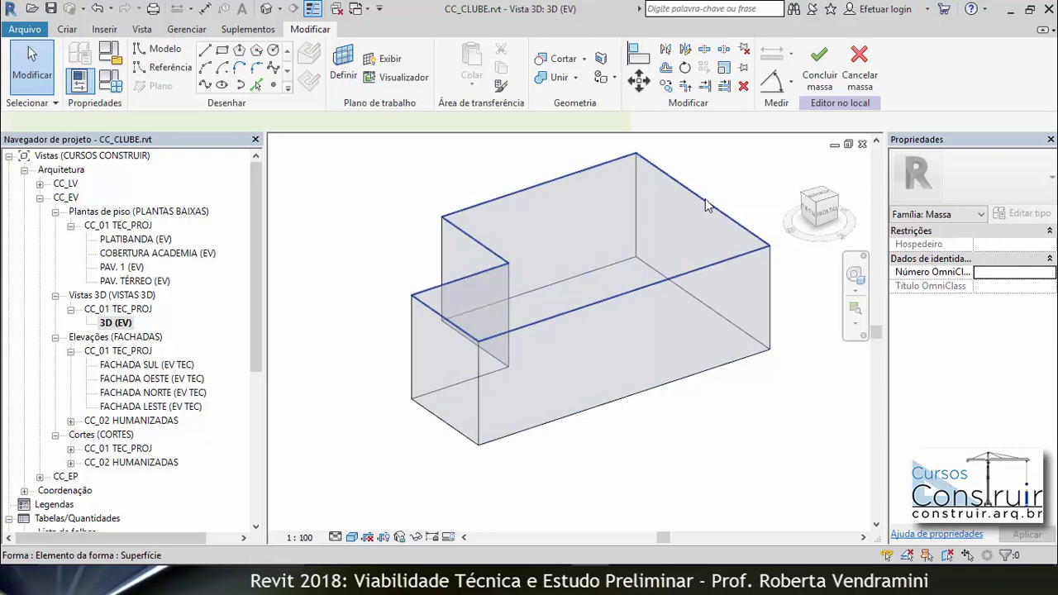
middle_click_drag(514, 435, 445, 422, "shift")
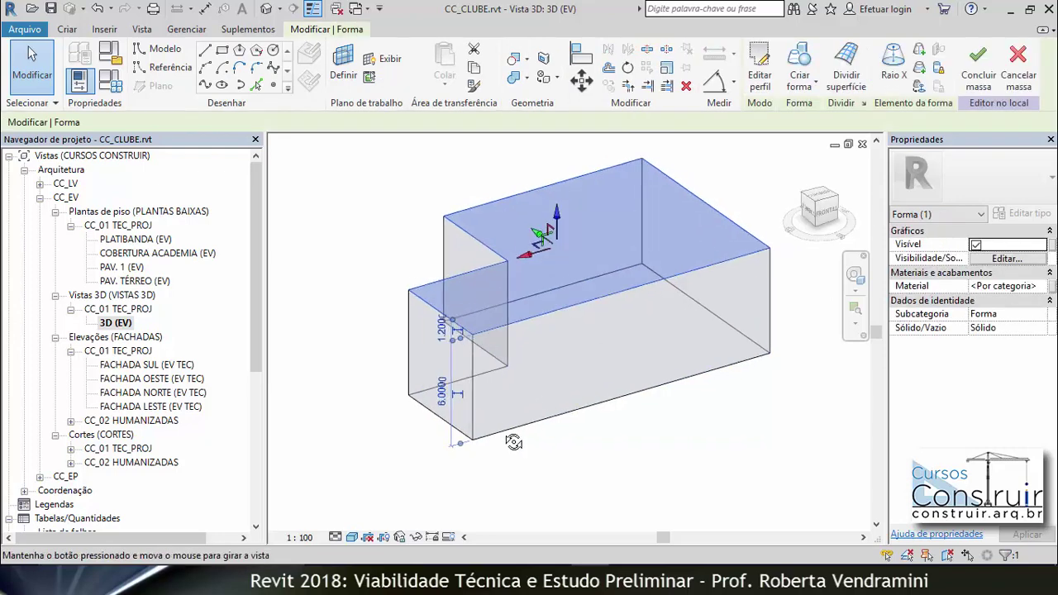
scroll(368, 354, "up", 2)
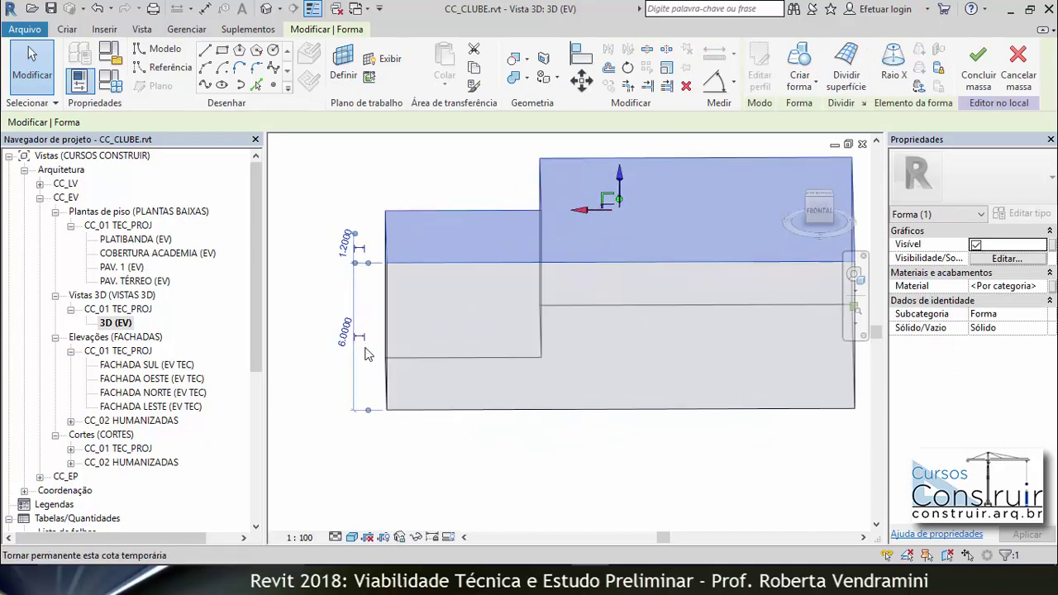
scroll(368, 354, "up", 2)
scroll(368, 354, "up", 1)
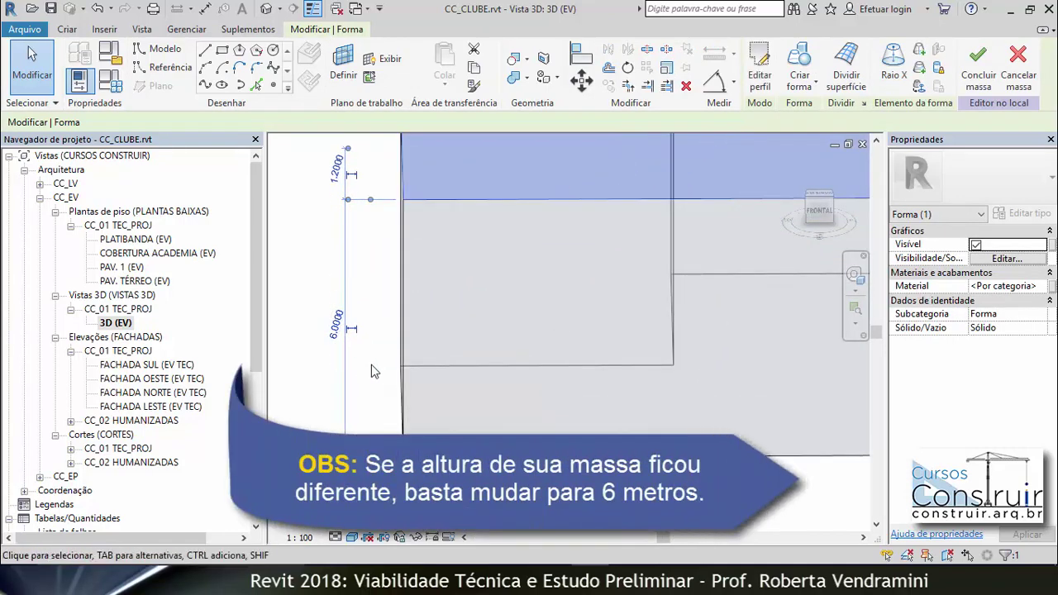
scroll(356, 285, "down", 3)
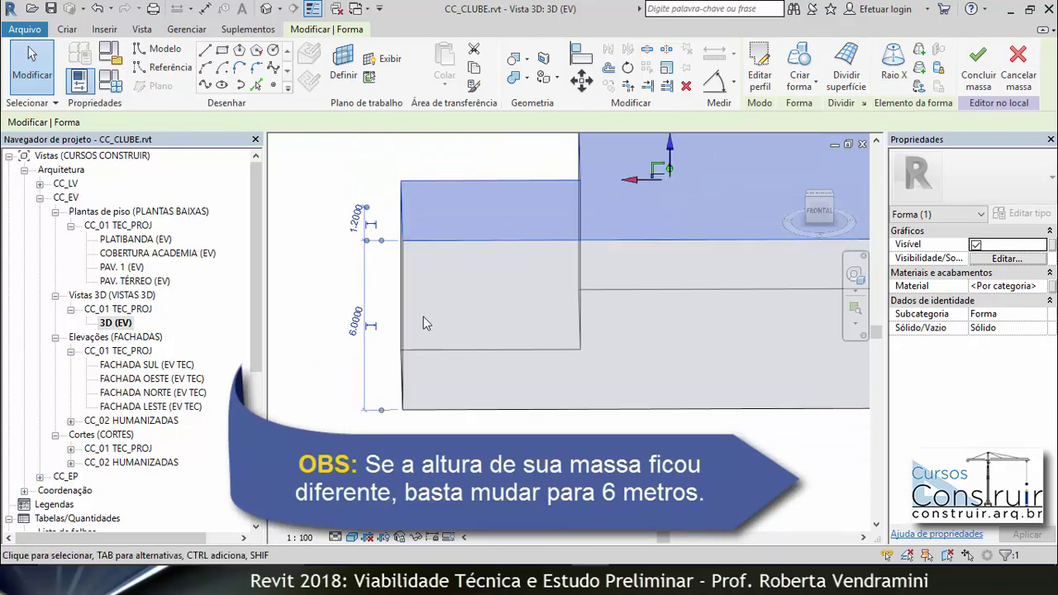
mouse_move(423, 317)
middle_mouse_down("shift")
mouse_move(480, 402)
mouse_move(484, 432)
mouse_move(419, 393)
middle_mouse_up("shift")
left_click(381, 362)
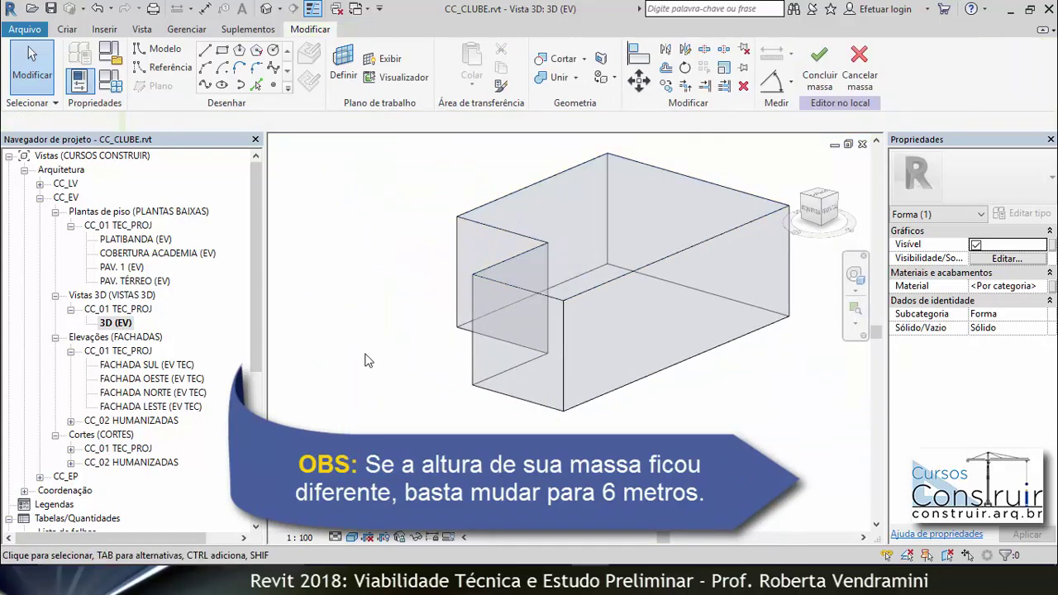
Step: Open the FACHADA SUL (EV TEC) elevation, then the PAV. TÉRREO (EV) floor plan
double_click(130, 366)
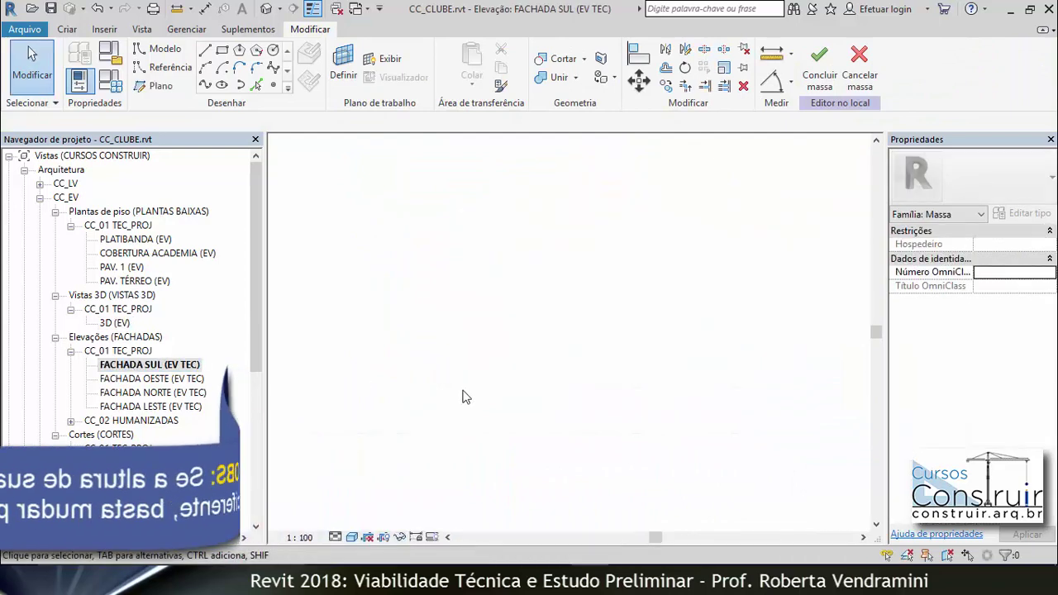
scroll(637, 341, "up", 3)
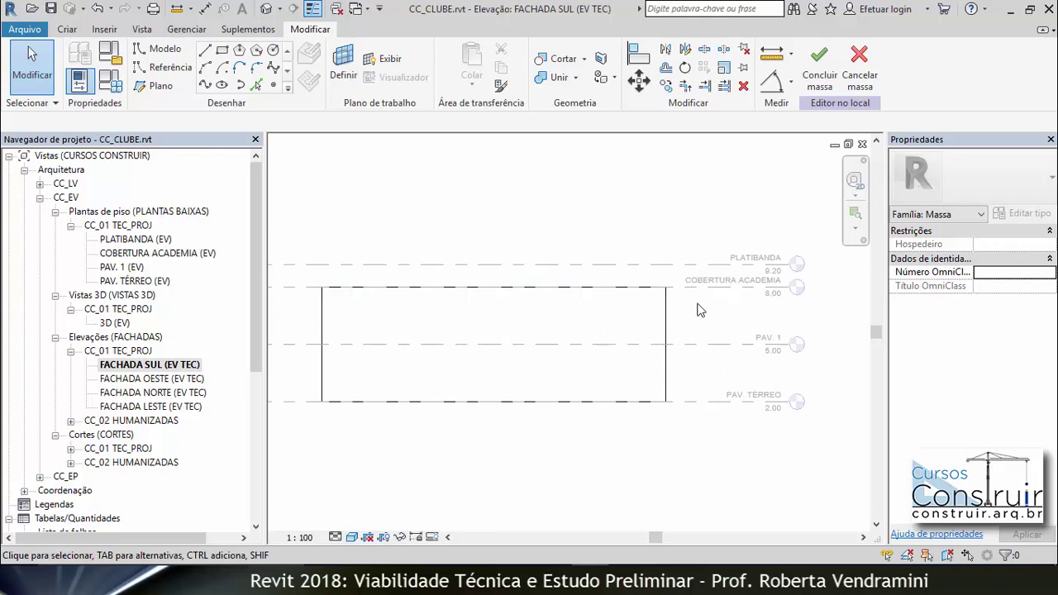
double_click(121, 282)
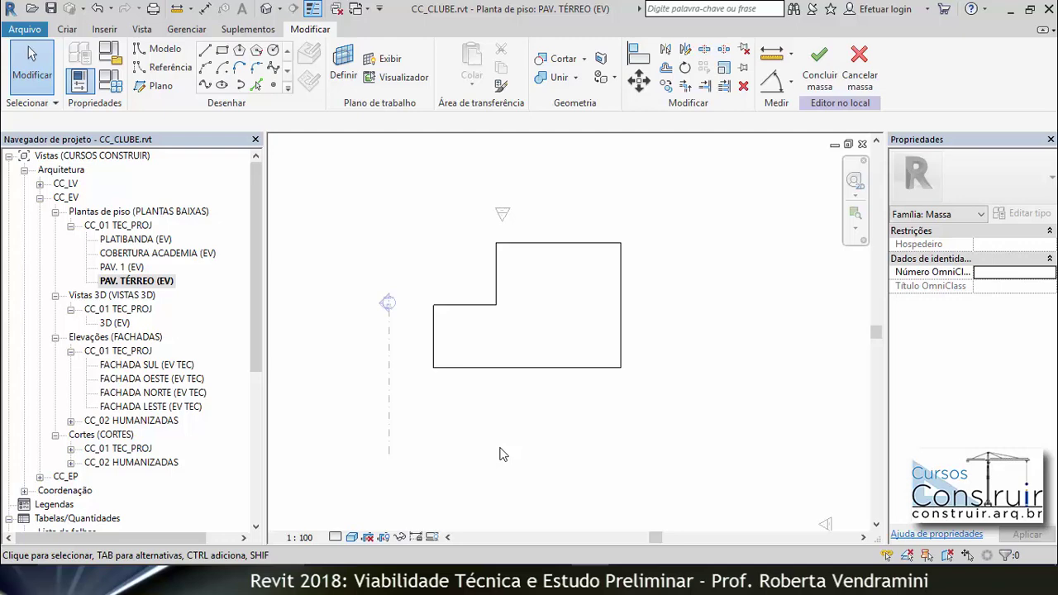
Step: Start a chained line outline at the mass's lower-left corner with two 6 m segments
left_click(205, 51)
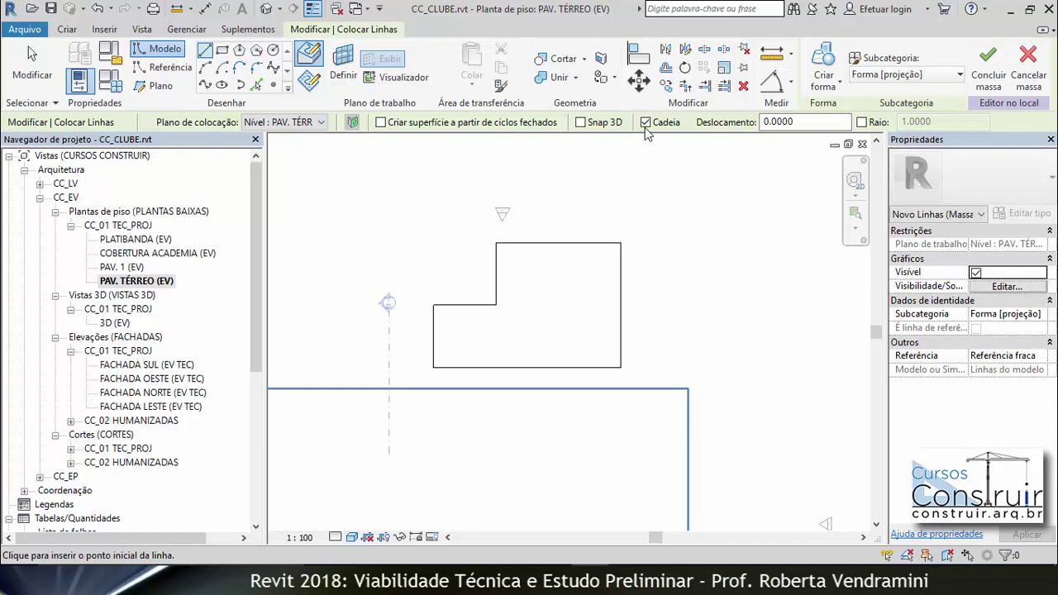
scroll(496, 298, "down", 2)
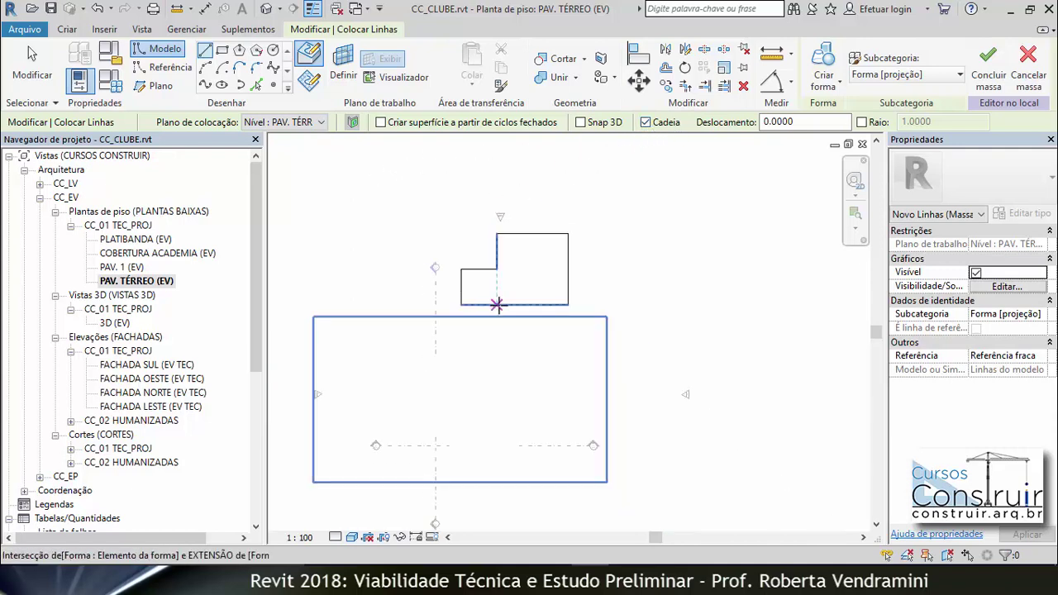
scroll(455, 316, "up", 2)
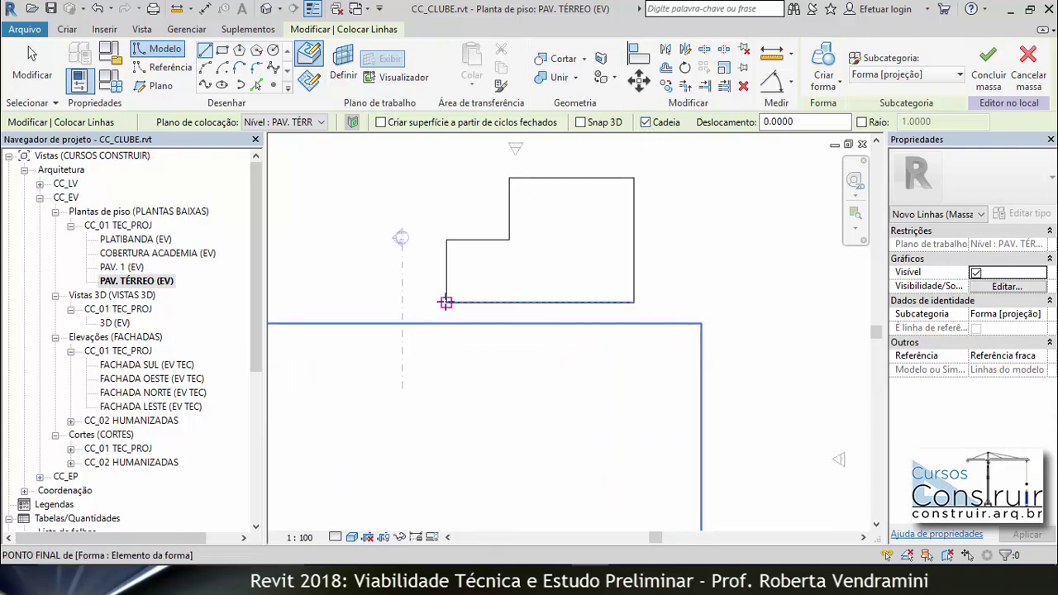
scroll(453, 313, "up", 3)
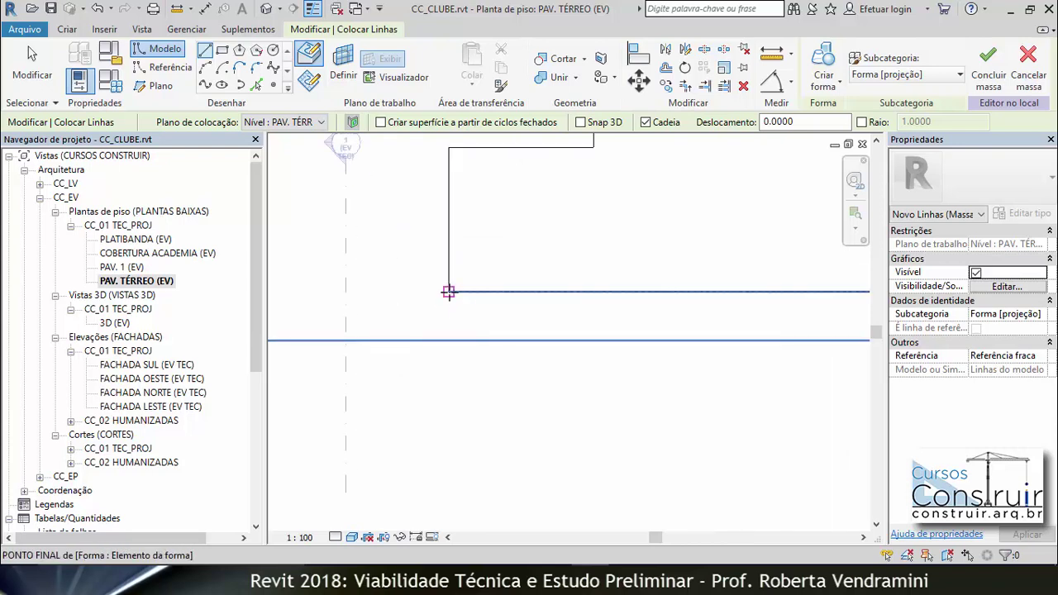
left_click(449, 291)
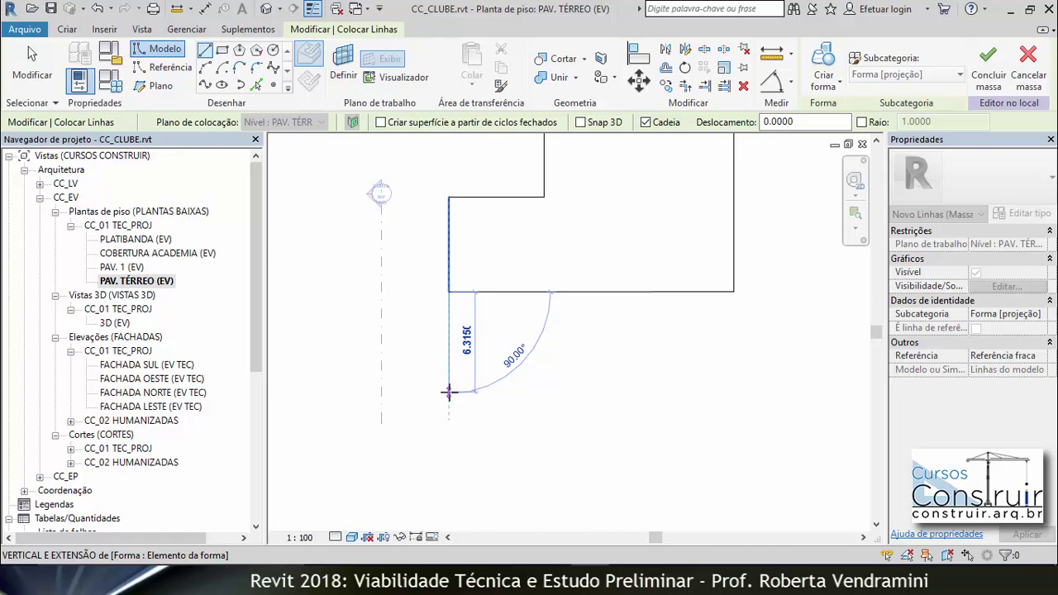
type("6")
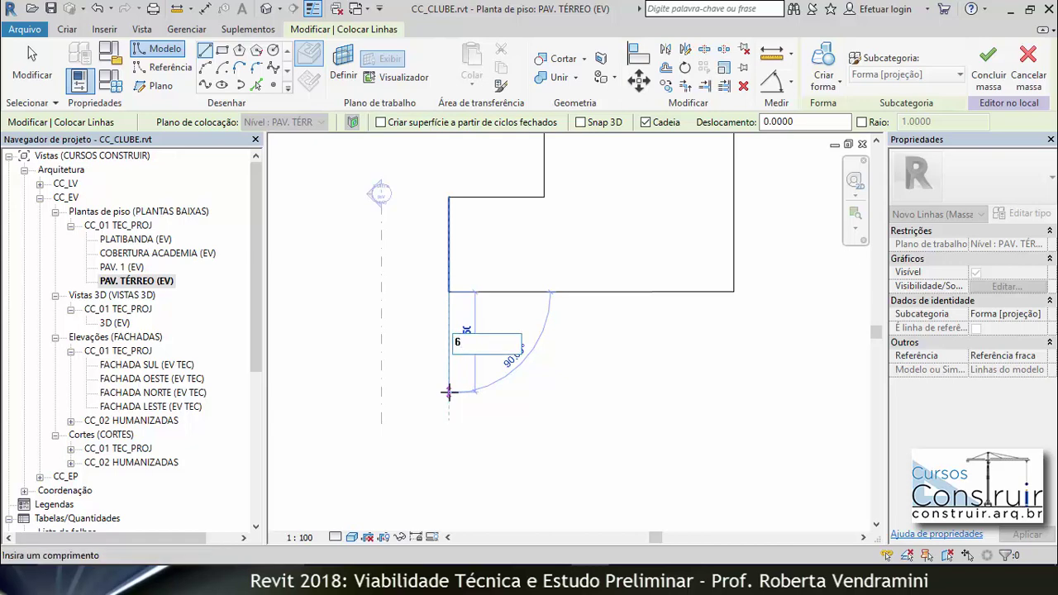
key("Return")
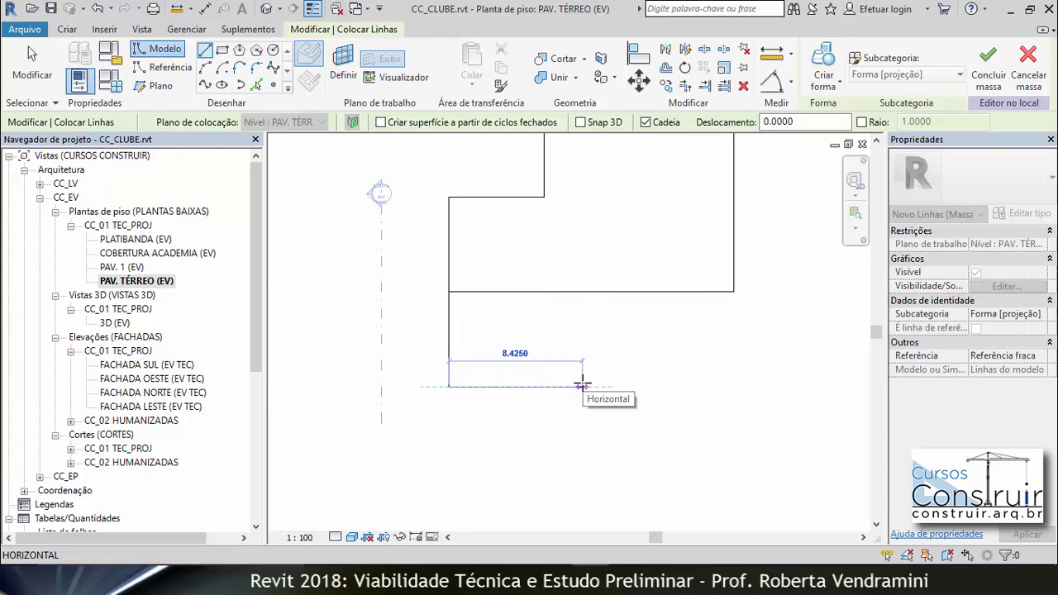
type("6")
key("Return")
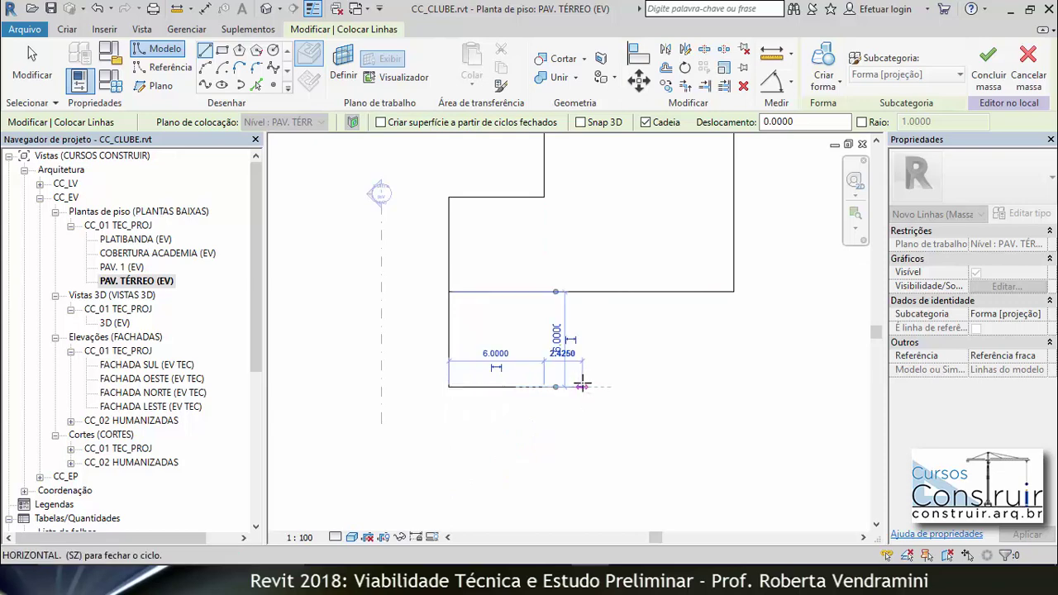
Step: Add the 16, 9 and 22 m segments and close the outline at its starting corner
scroll(491, 368, "down", 2)
scroll(511, 455, "up", 1)
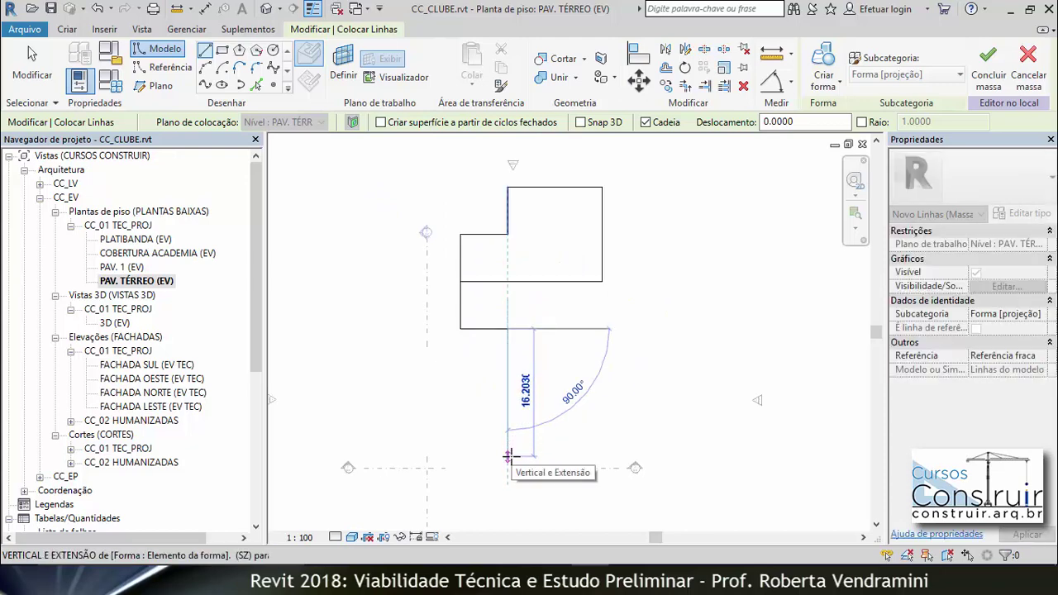
type("16")
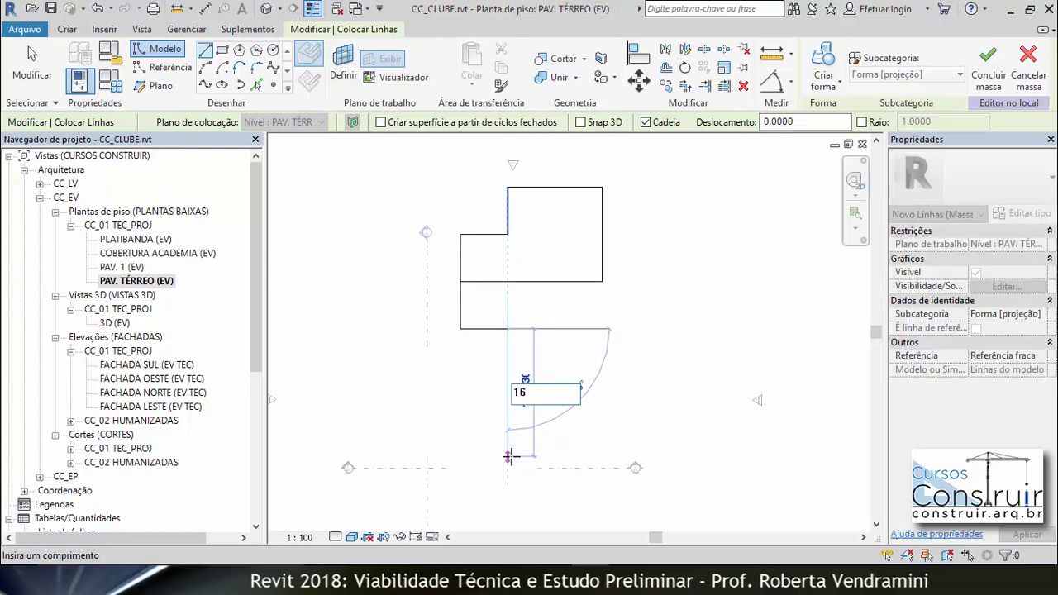
key("Return")
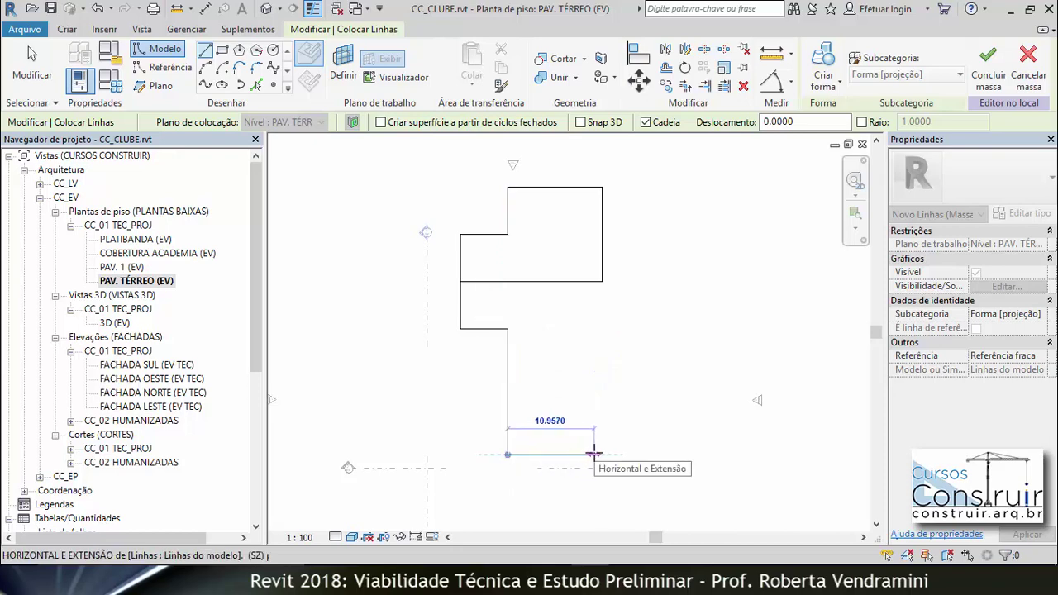
type("9")
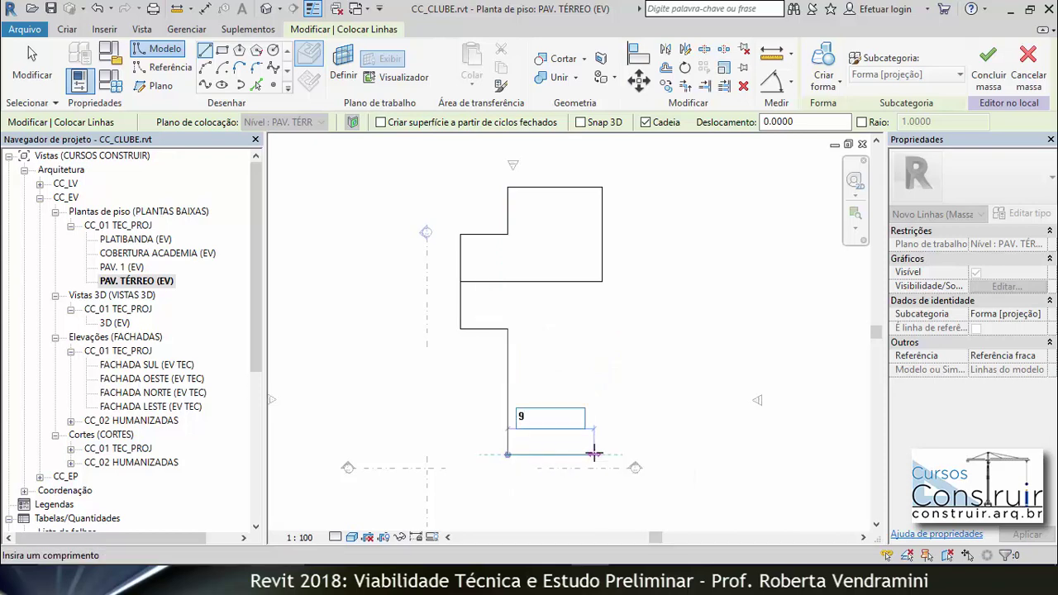
key("Return")
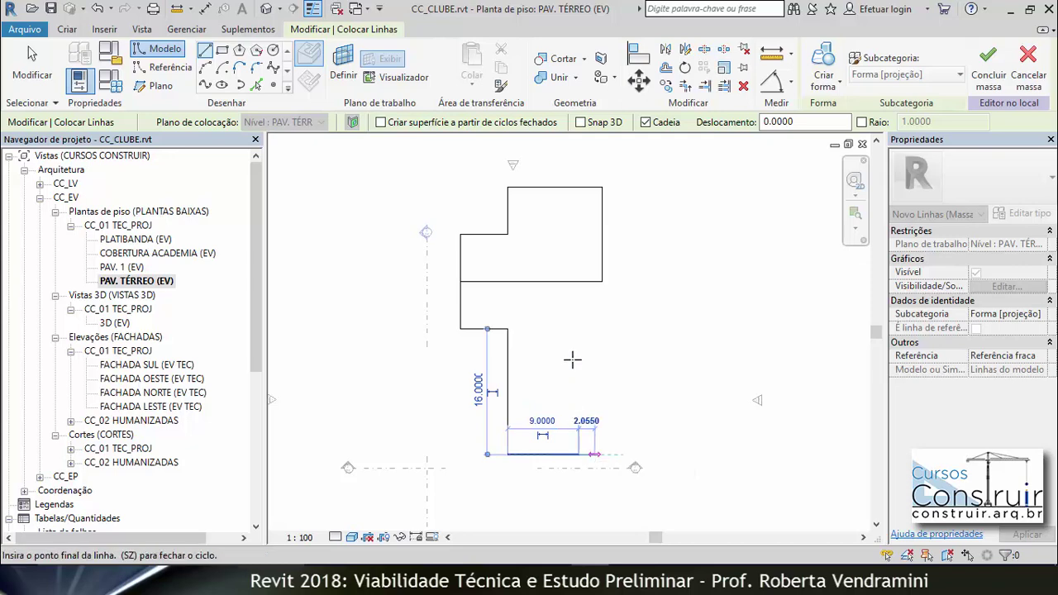
scroll(579, 282, "up", 2)
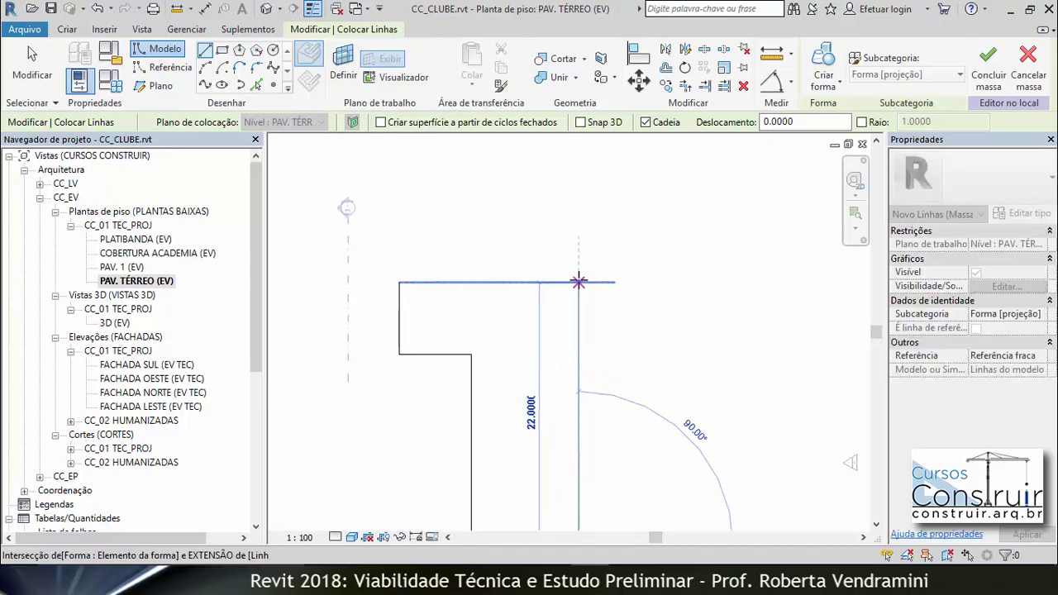
scroll(579, 282, "up", 2)
scroll(579, 282, "up", 1)
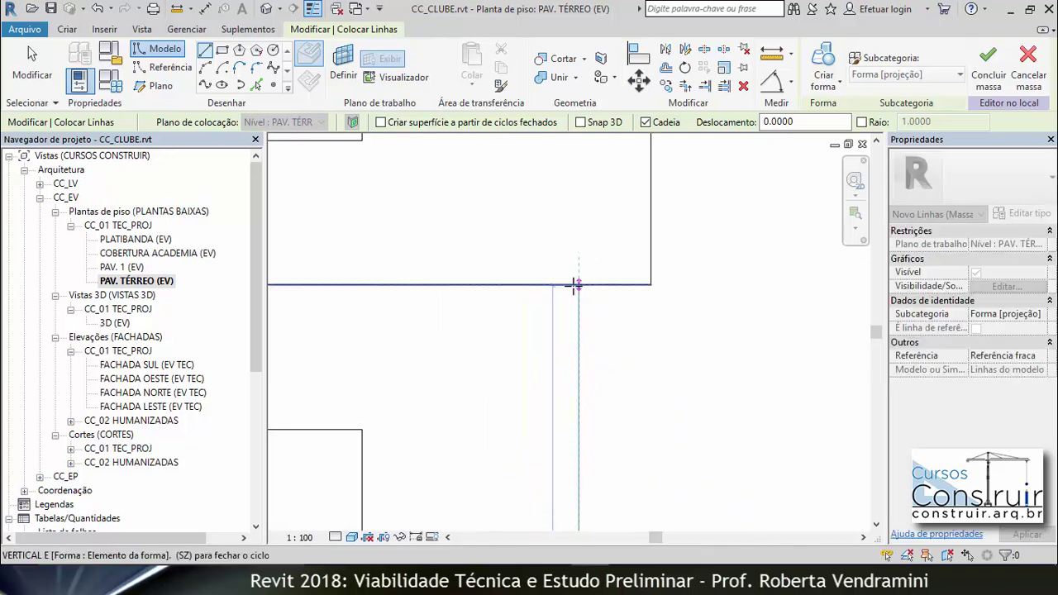
scroll(576, 285, "down", 2)
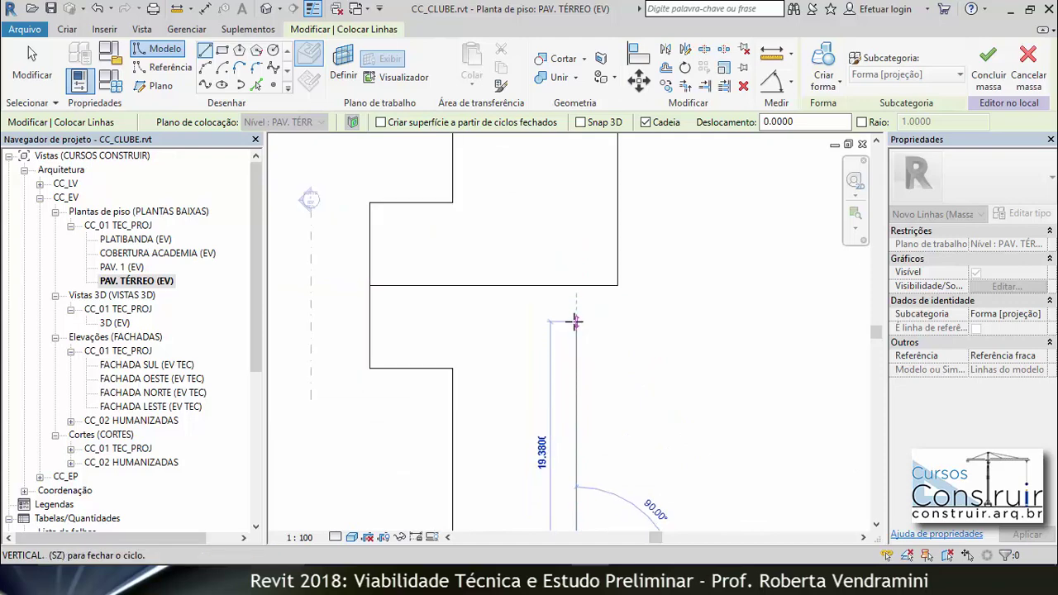
type("22")
key("Return")
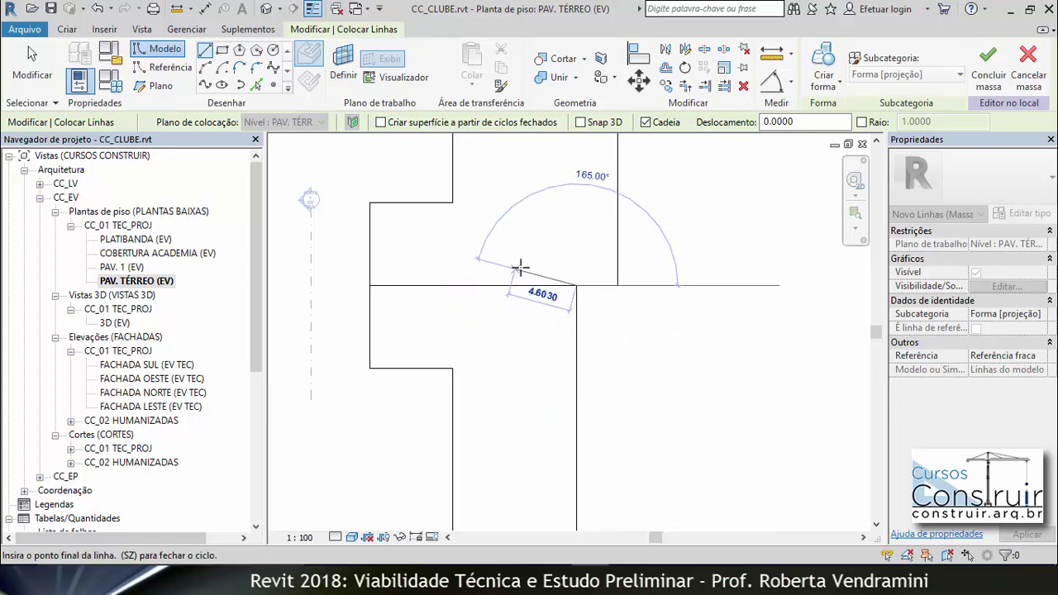
scroll(444, 286, "up", 1)
scroll(443, 285, "up", 1)
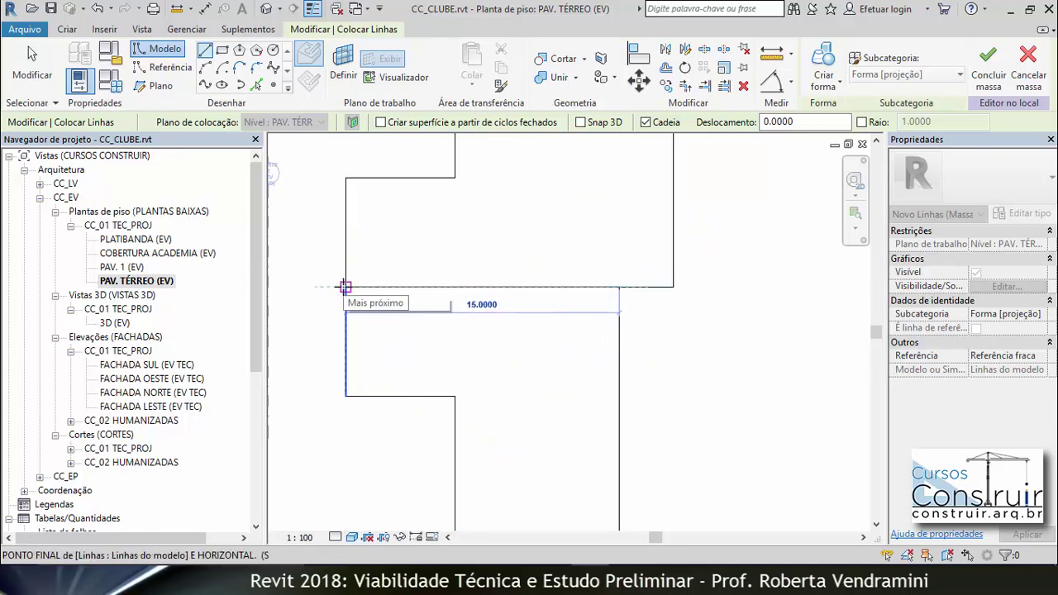
left_click(346, 287)
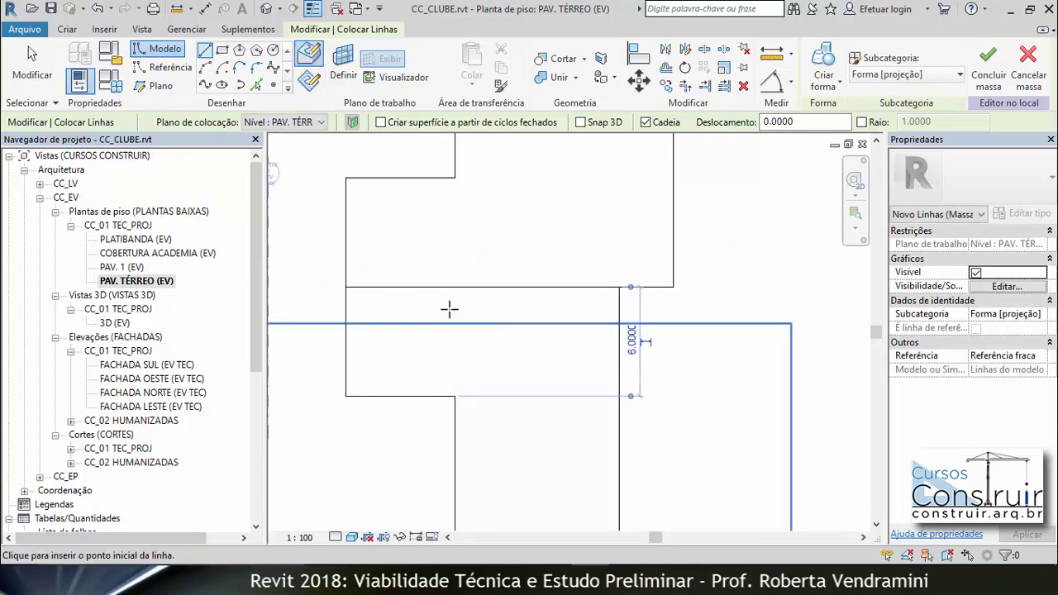
key("Escape")
key("Escape")
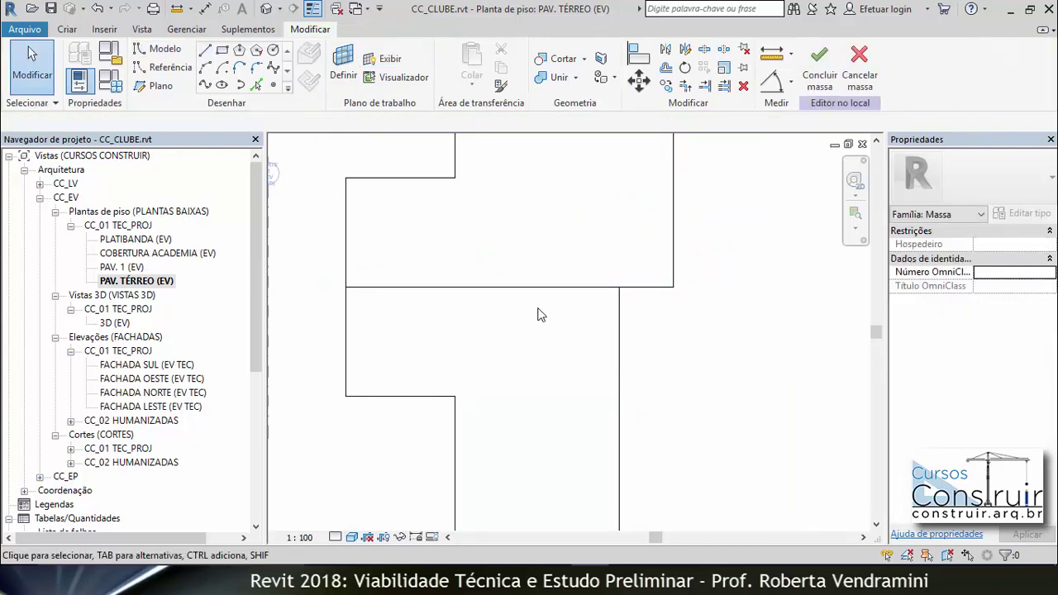
Step: Select the six lines of the new outline and extrude them into a solid form
scroll(538, 312, "down", 3)
scroll(588, 381, "up", 2)
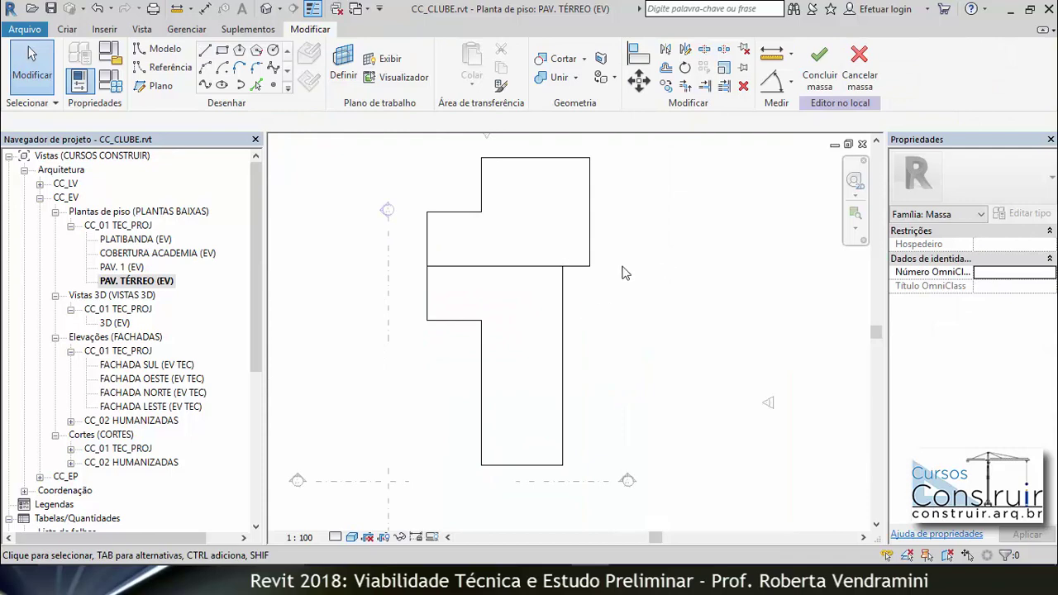
key("Tab")
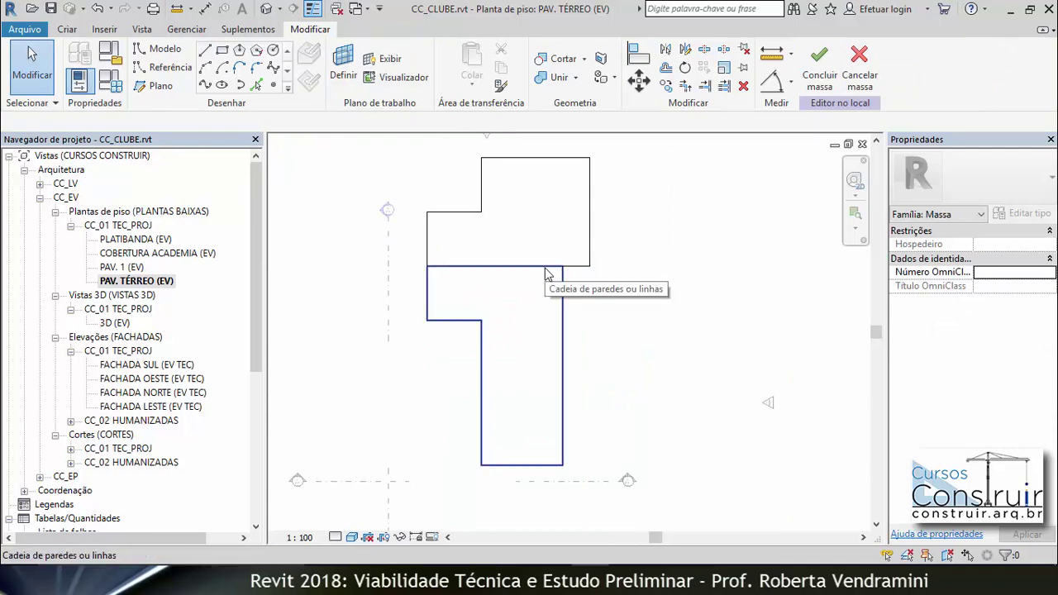
left_click(545, 275)
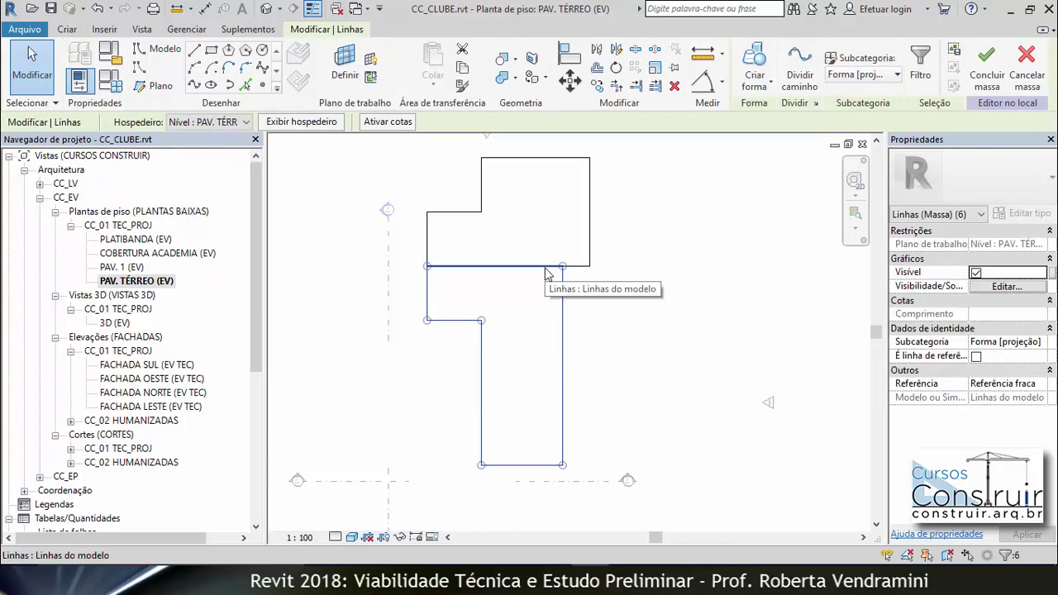
left_click(769, 86)
left_click(774, 116)
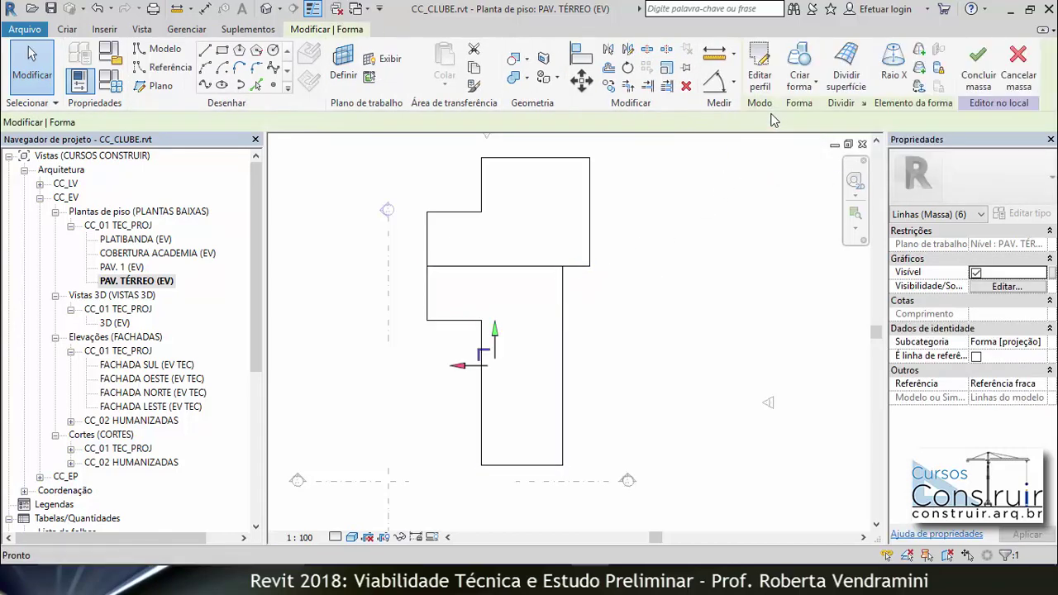
Step: In 3D (EV), change the new block's height from 8 m to 3.000 and inspect it
double_click(114, 322)
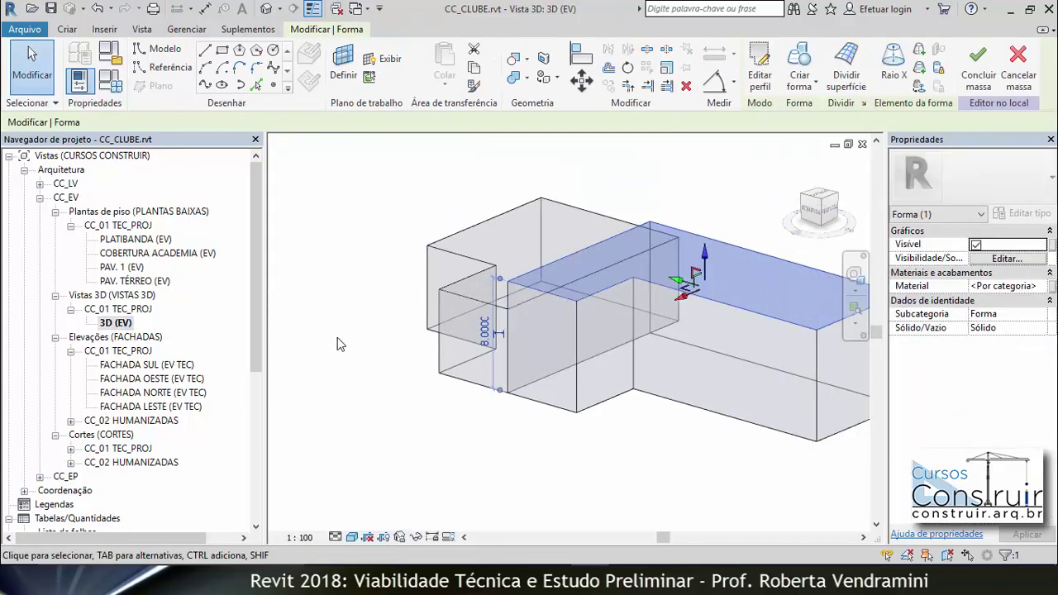
scroll(540, 363, "up", 2)
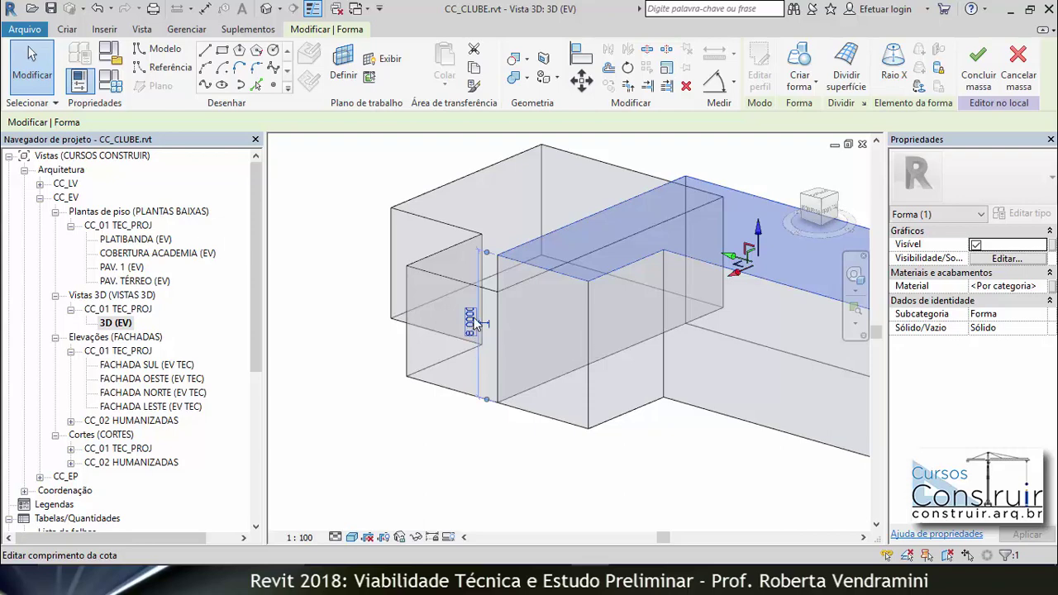
left_click(473, 322)
type("3")
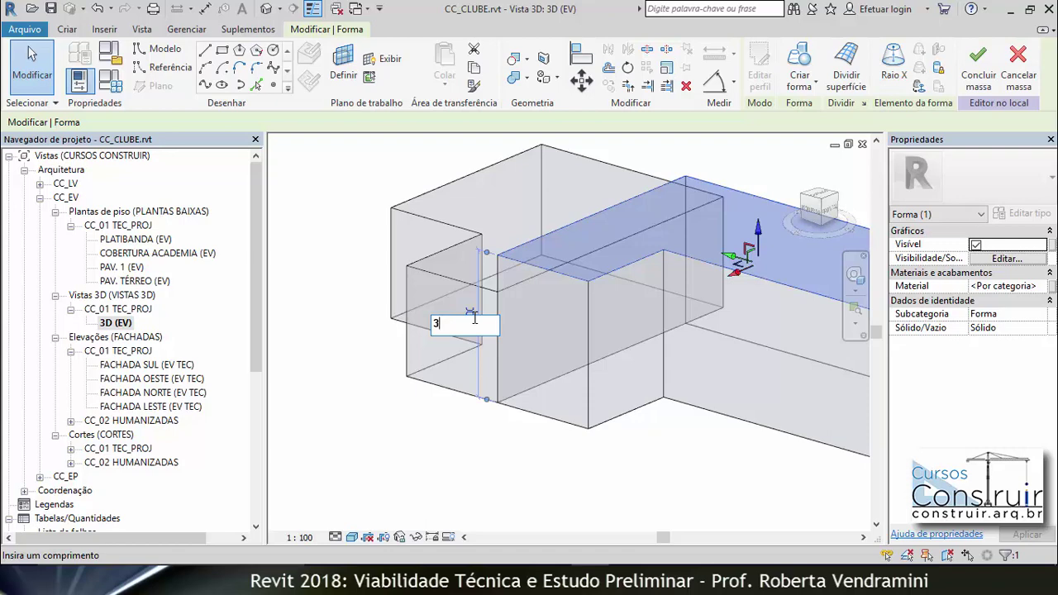
key("Return")
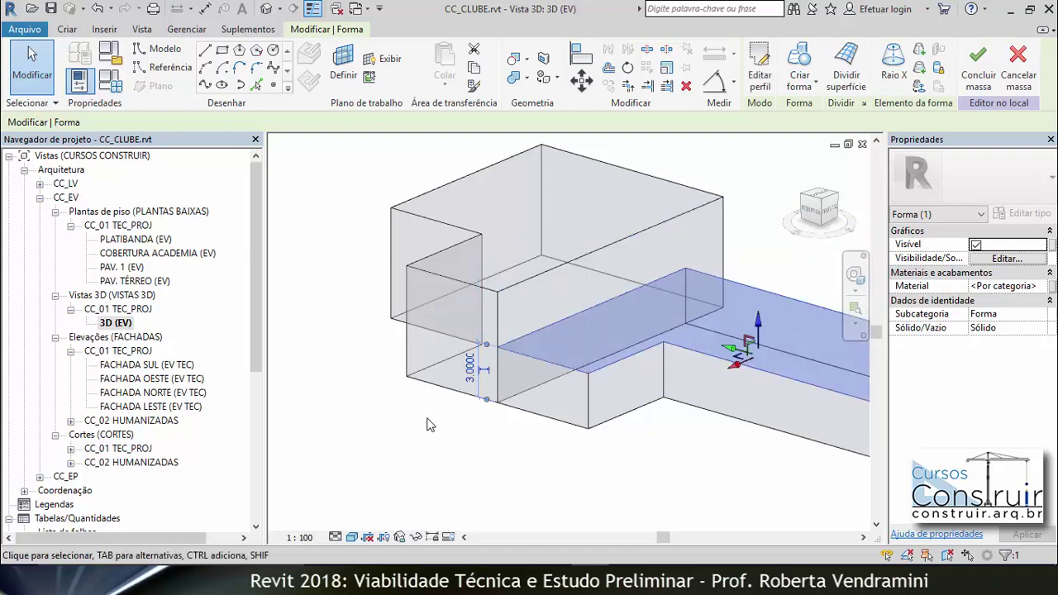
left_click(413, 446)
middle_click_drag(362, 376, 478, 419, "shift")
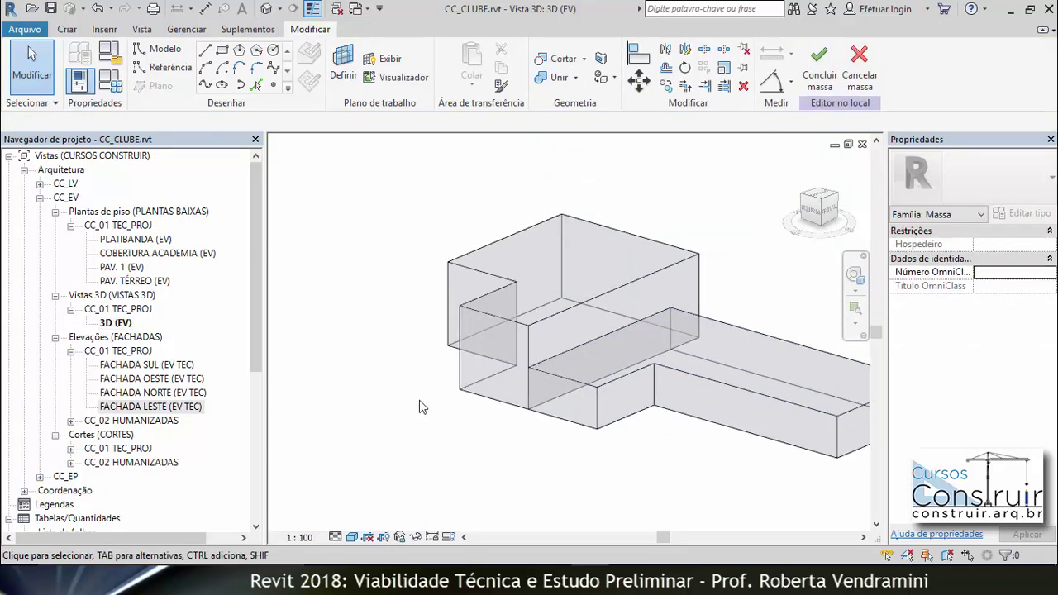
double_click(155, 407)
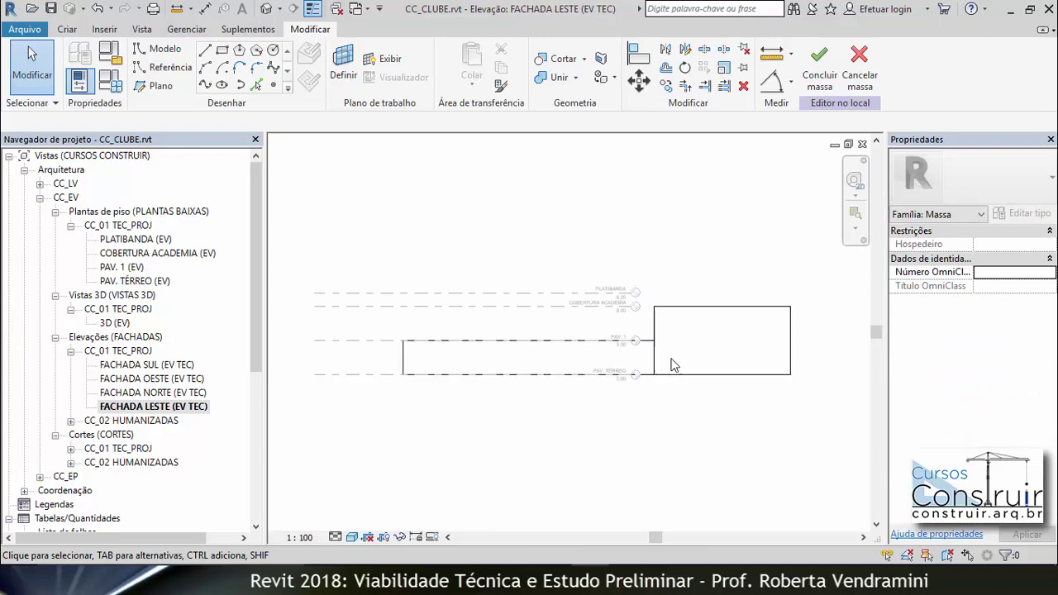
scroll(674, 364, "up", 1)
scroll(682, 347, "up", 1)
scroll(690, 322, "up", 1)
scroll(662, 298, "up", 1)
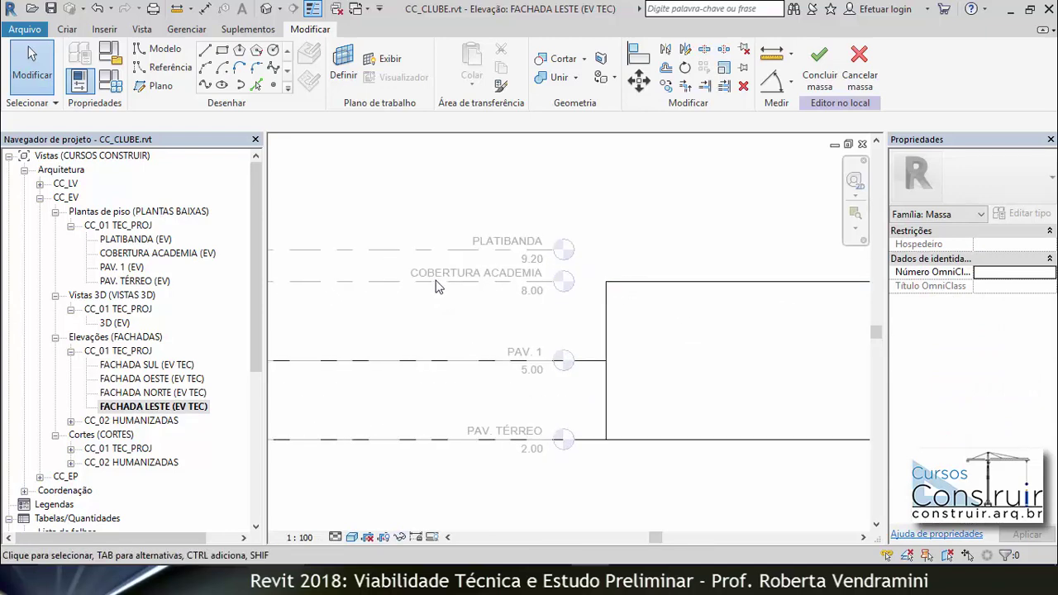
scroll(603, 330, "down", 2)
scroll(479, 377, "down", 1)
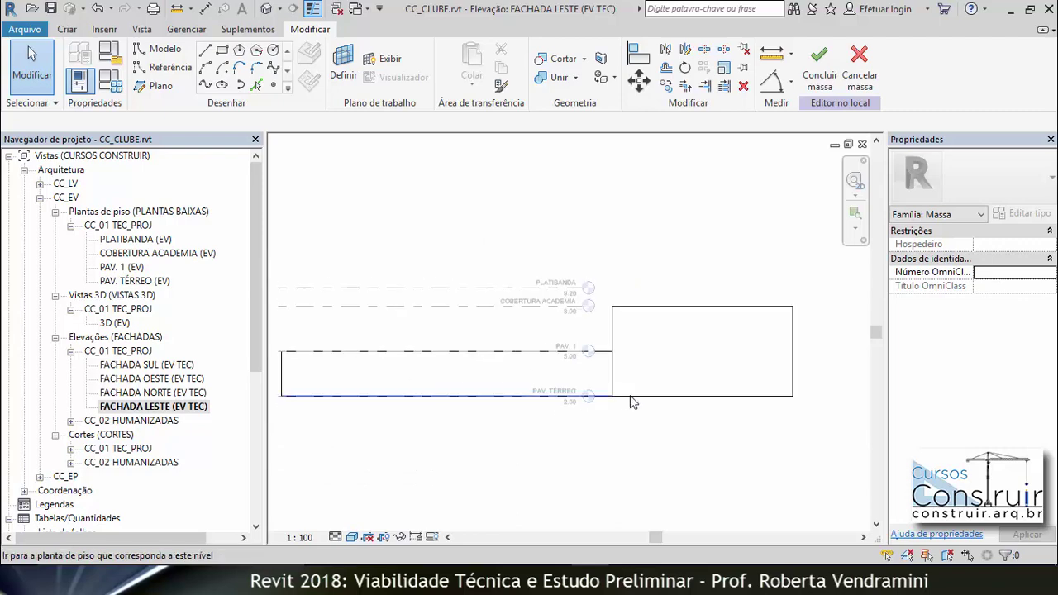
scroll(496, 397, "down", 1)
scroll(408, 373, "up", 2)
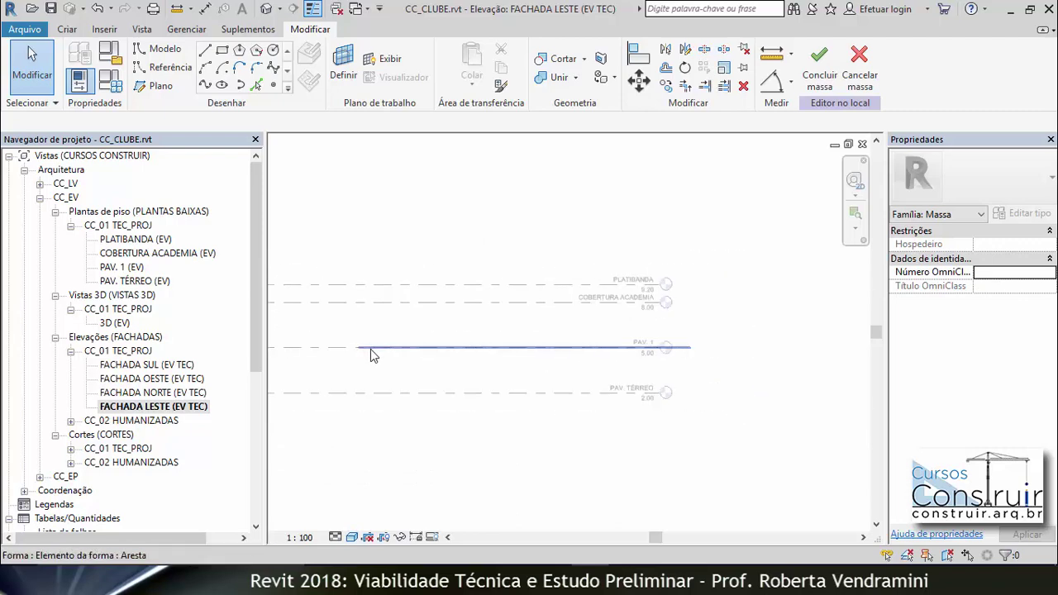
scroll(624, 352, "up", 1)
scroll(626, 357, "up", 1)
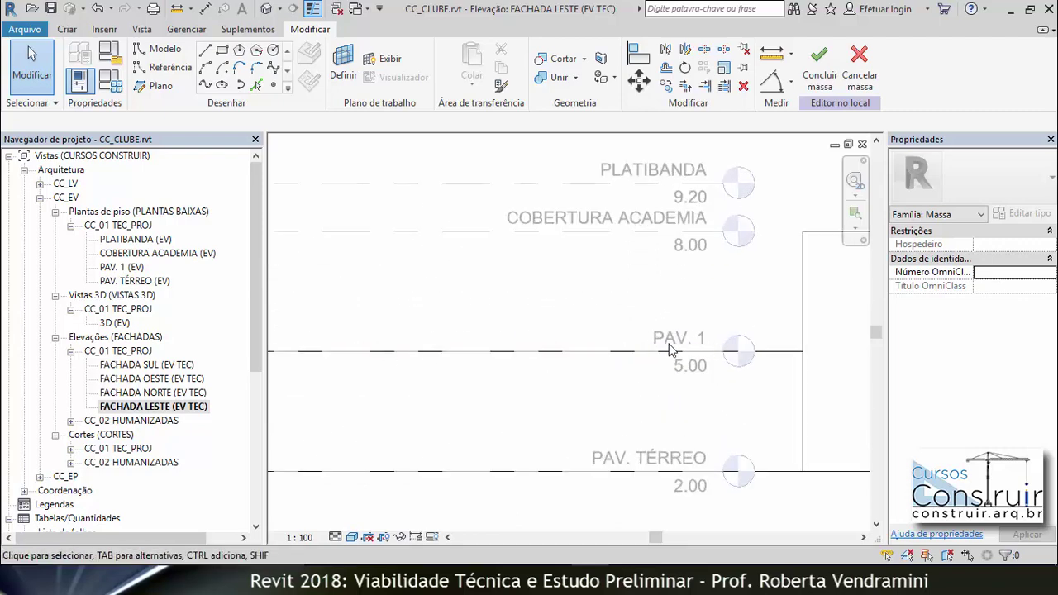
scroll(512, 365, "down", 2)
scroll(515, 369, "down", 1)
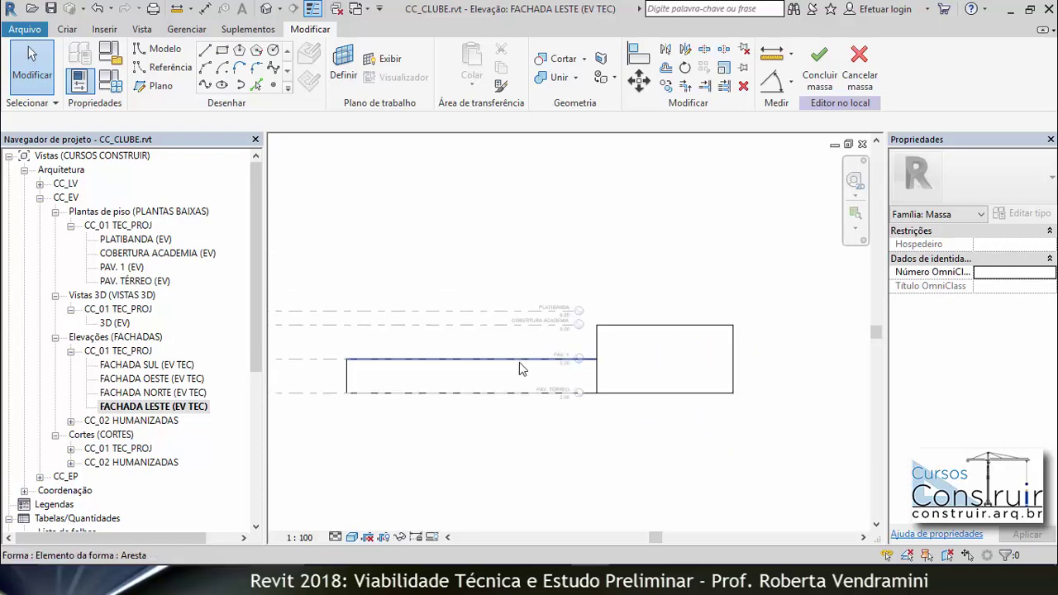
key("ctrl+Tab")
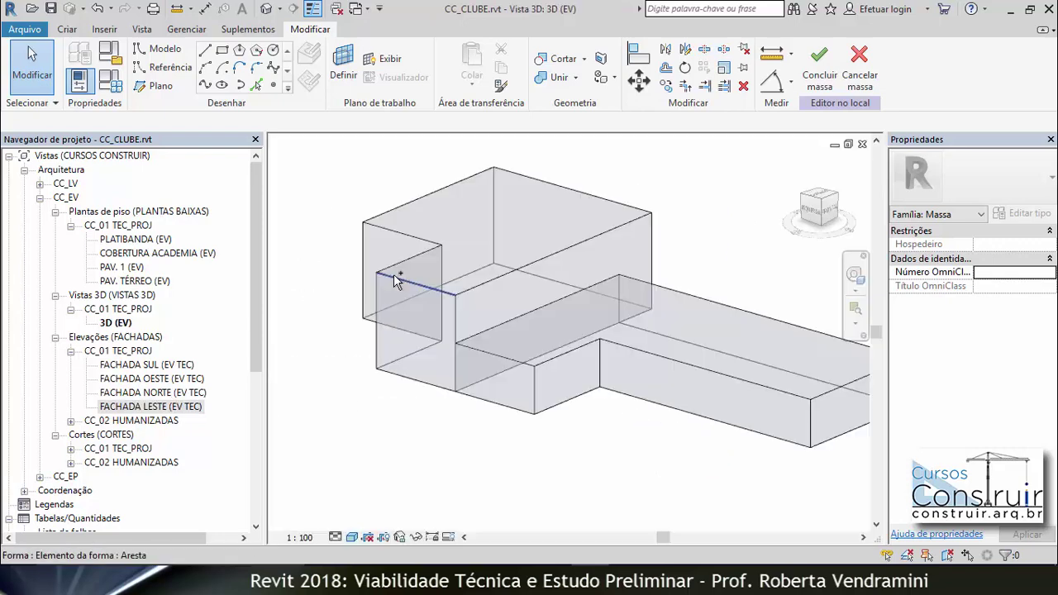
key("ctrl+Tab")
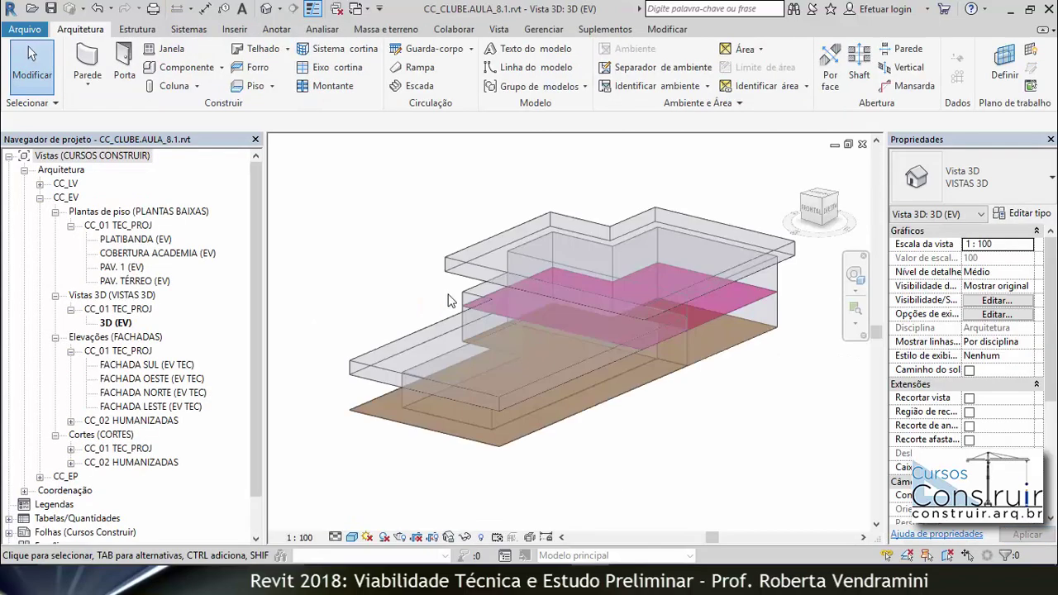
Step: Orbit and zoom the reference massing model in 3D to review the whole model
middle_click_drag(453, 301, 553, 412, "shift")
scroll(419, 391, "up", 2)
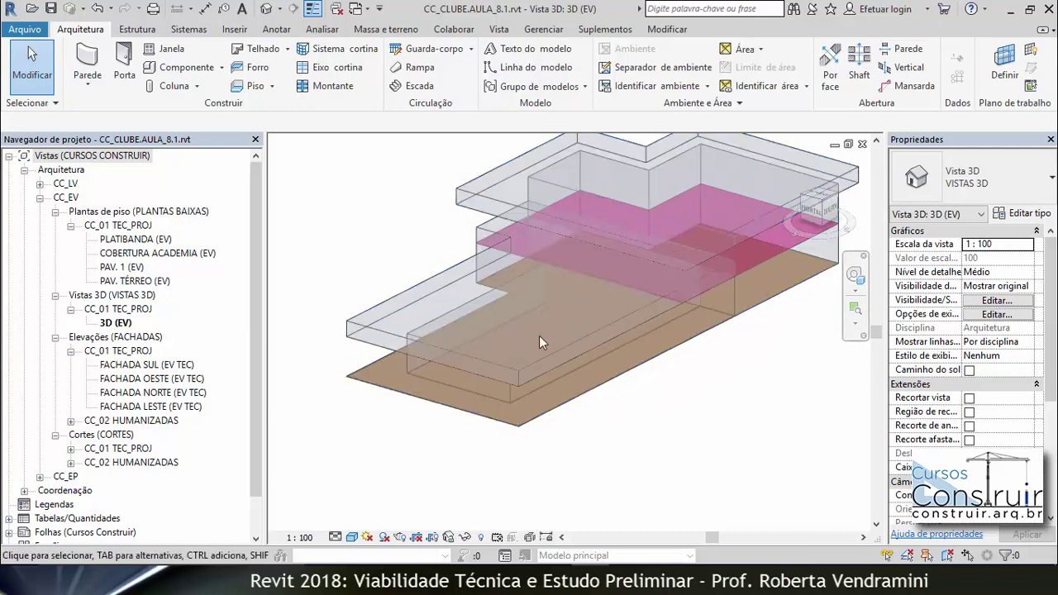
scroll(513, 358, "up", 1)
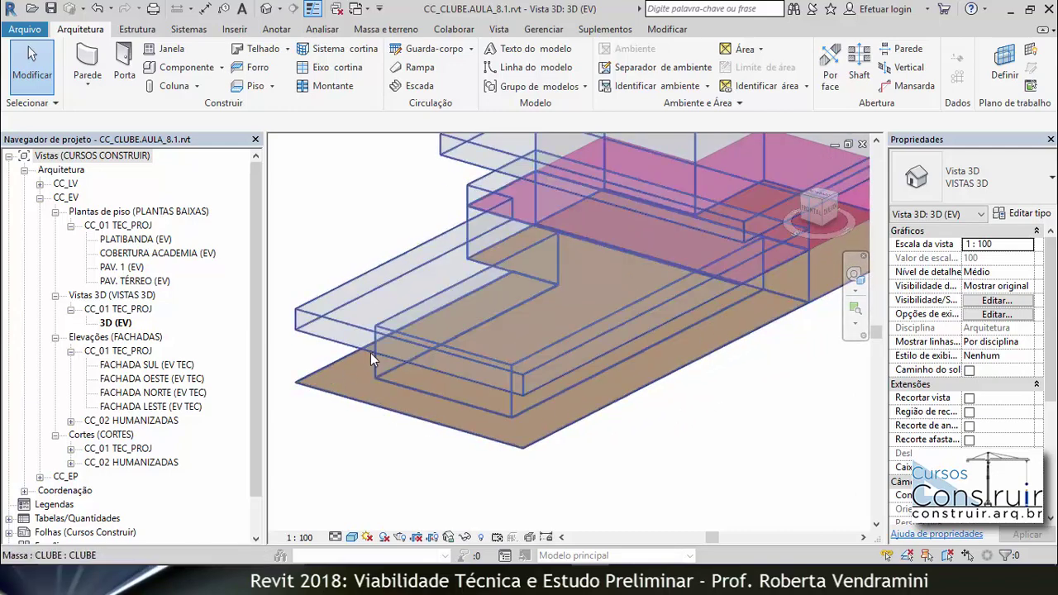
scroll(573, 406, "up", 2)
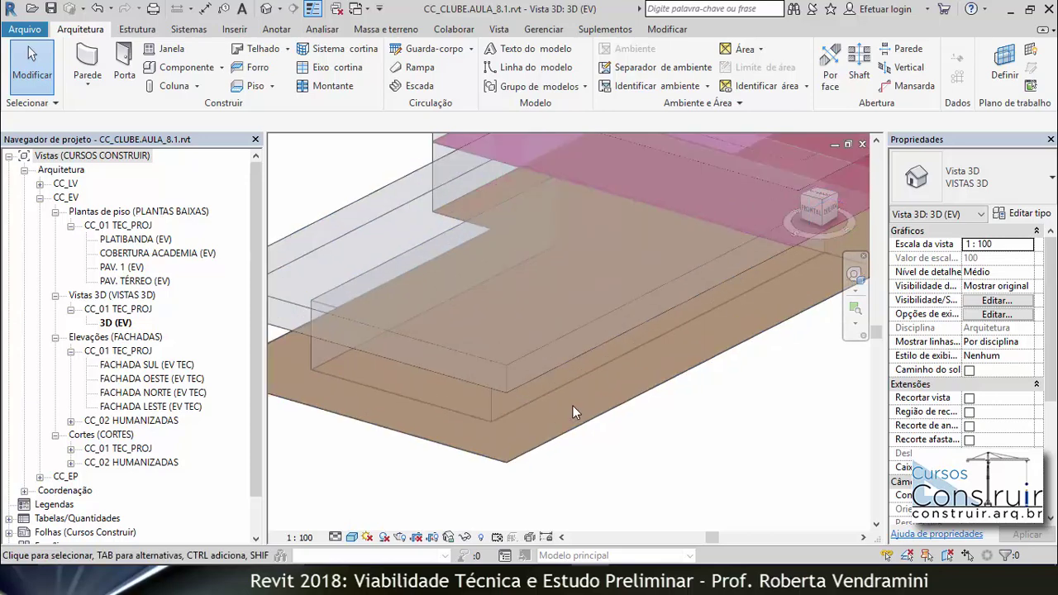
scroll(573, 405, "up", 1)
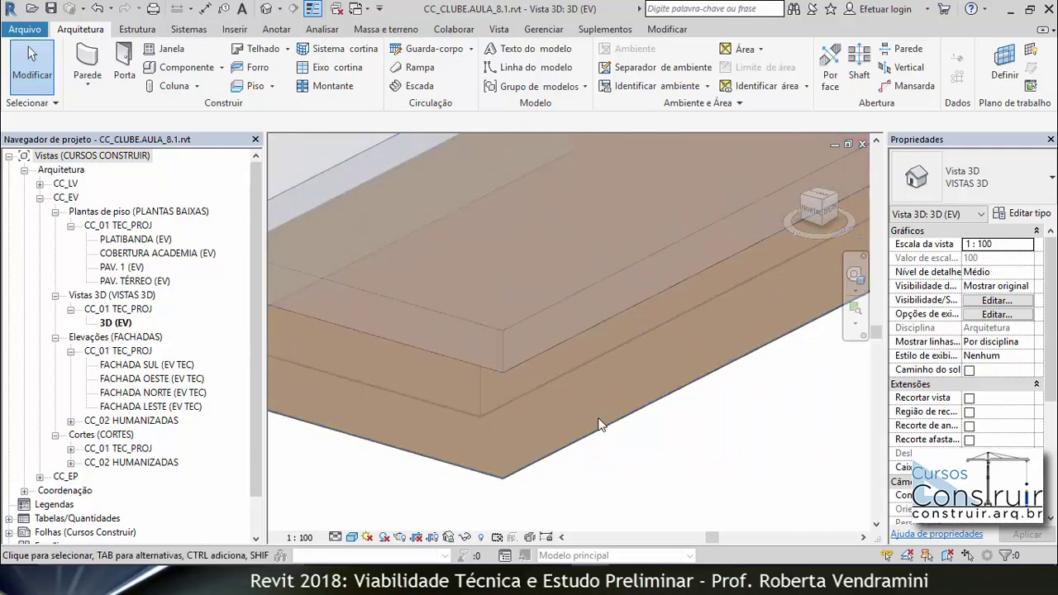
scroll(524, 446, "down", 5)
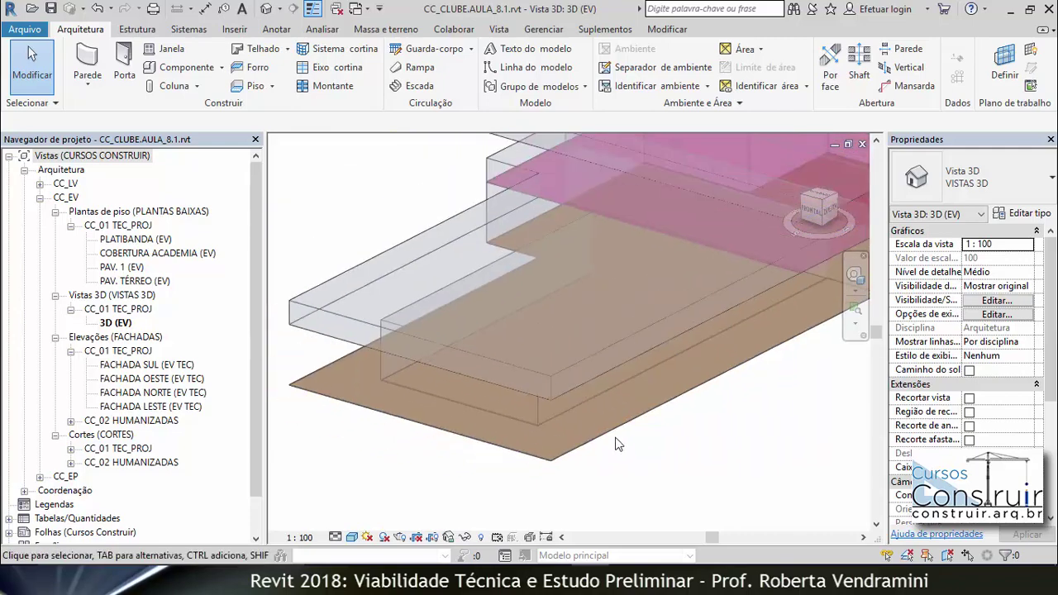
mouse_move(531, 420)
middle_mouse_down("shift")
mouse_move(656, 434)
mouse_move(633, 439)
middle_mouse_up("shift")
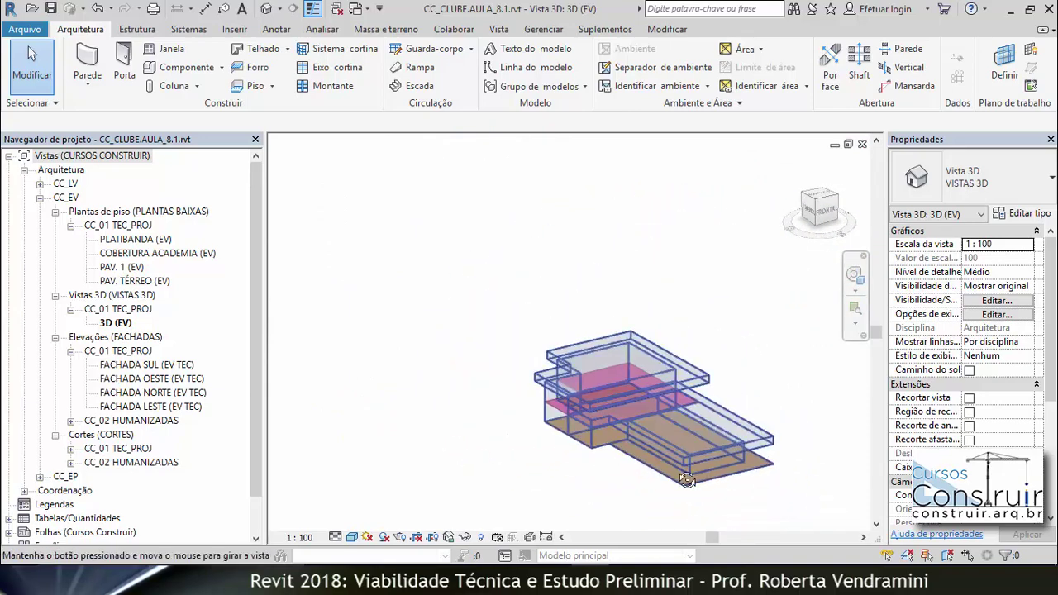
scroll(633, 439, "up", 2)
scroll(618, 444, "up", 2)
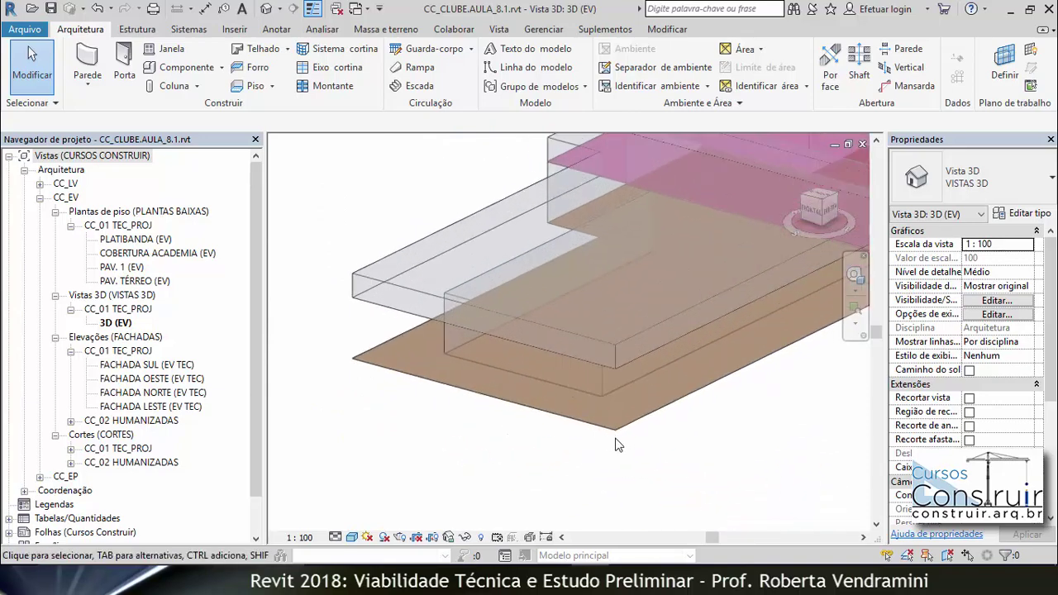
scroll(618, 437, "up", 3)
scroll(617, 434, "up", 3)
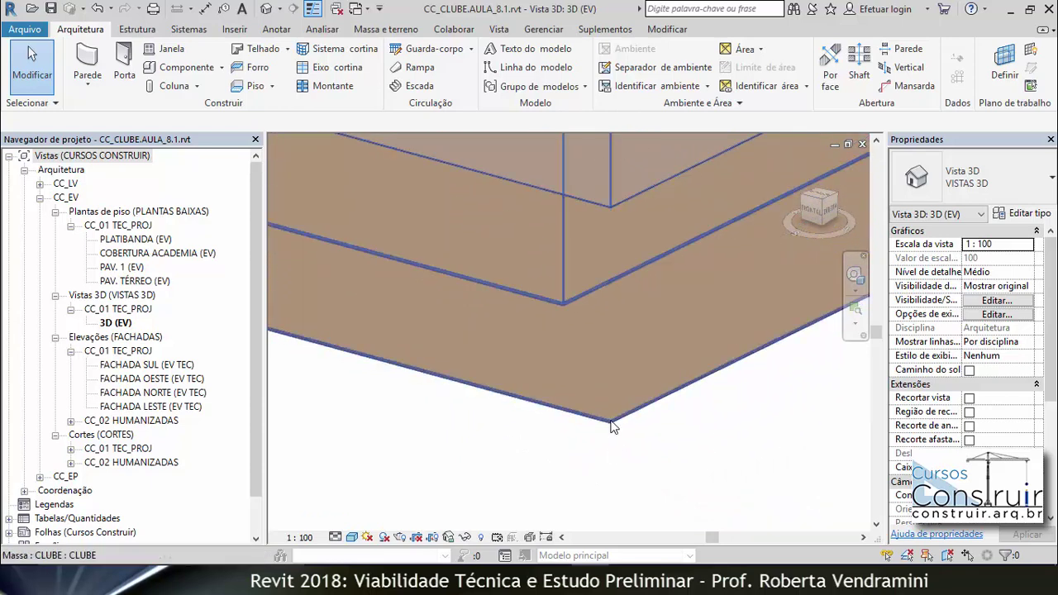
scroll(604, 427, "down", 1)
scroll(598, 430, "down", 2)
scroll(589, 435, "down", 3)
scroll(563, 447, "down", 1)
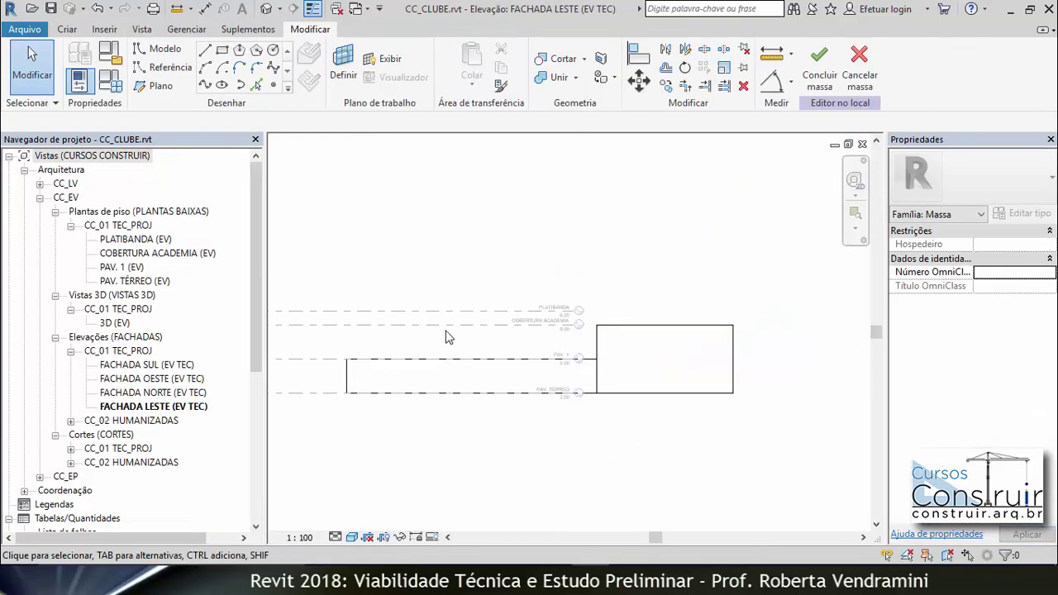
Step: On PAV. TÉRREO (EV), pick the left, bottom and right mass edges with a 3.0000 offset
double_click(137, 281)
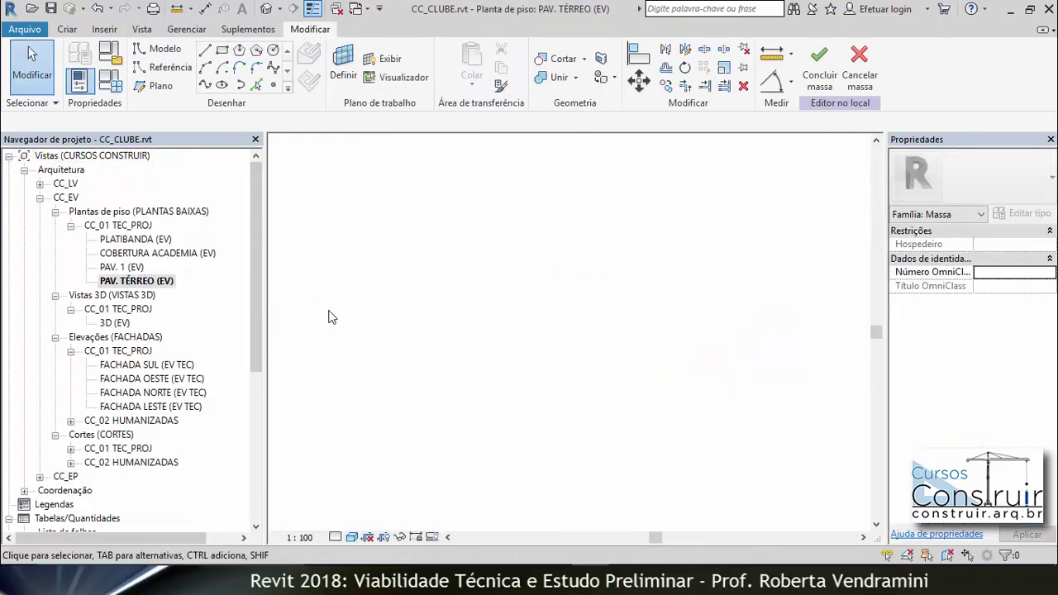
scroll(494, 392, "down", 1)
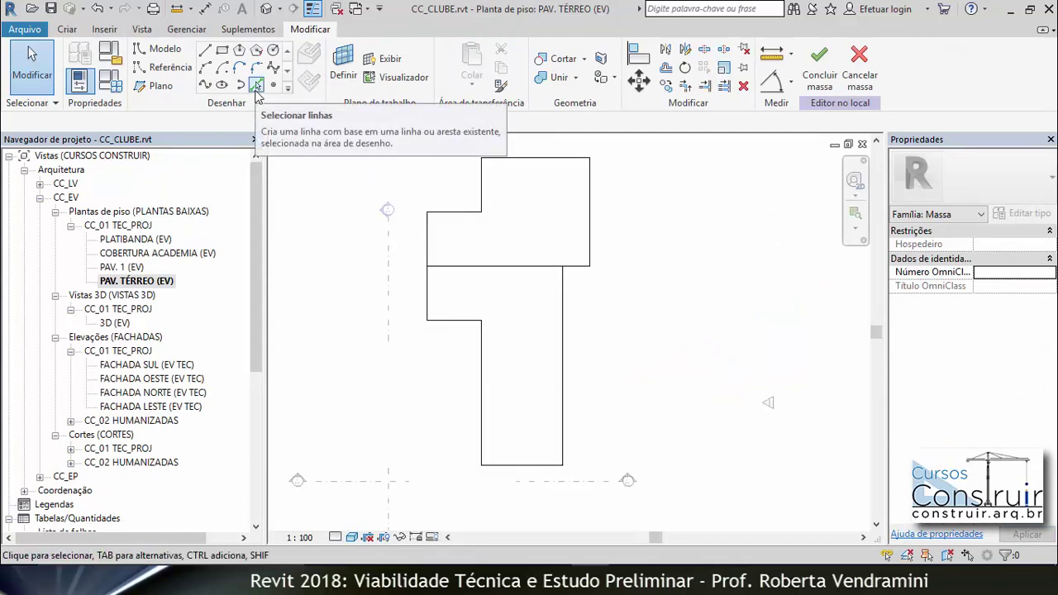
left_click(257, 86)
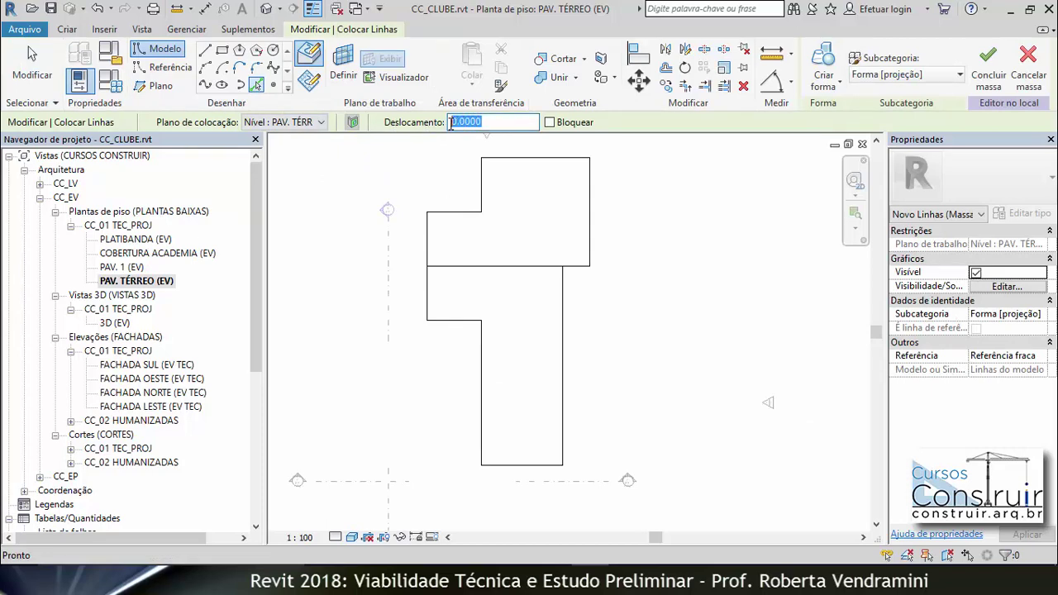
type("3.0000")
key("Return")
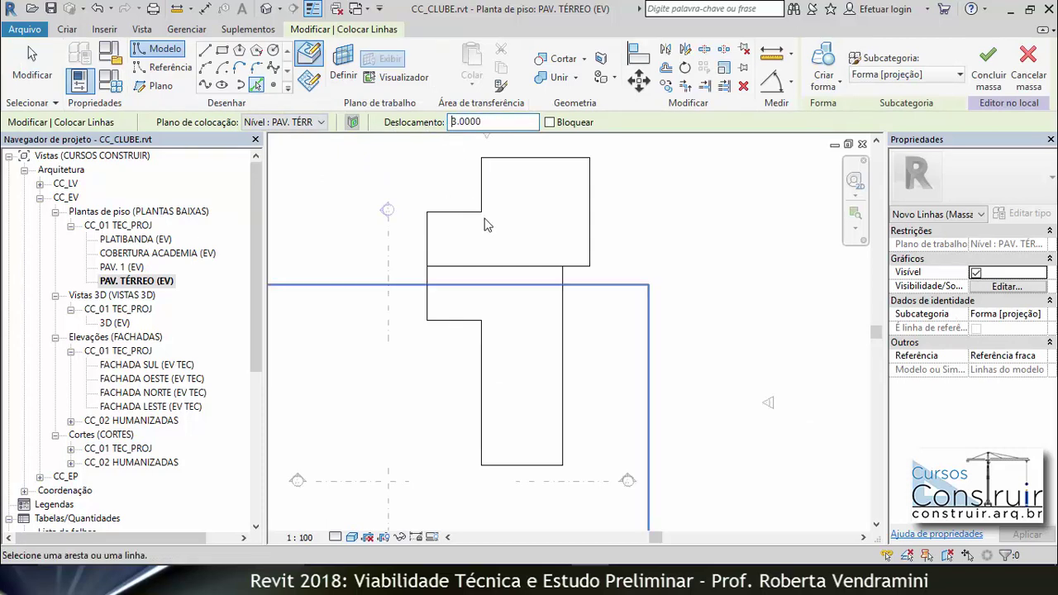
scroll(511, 398, "up", 1)
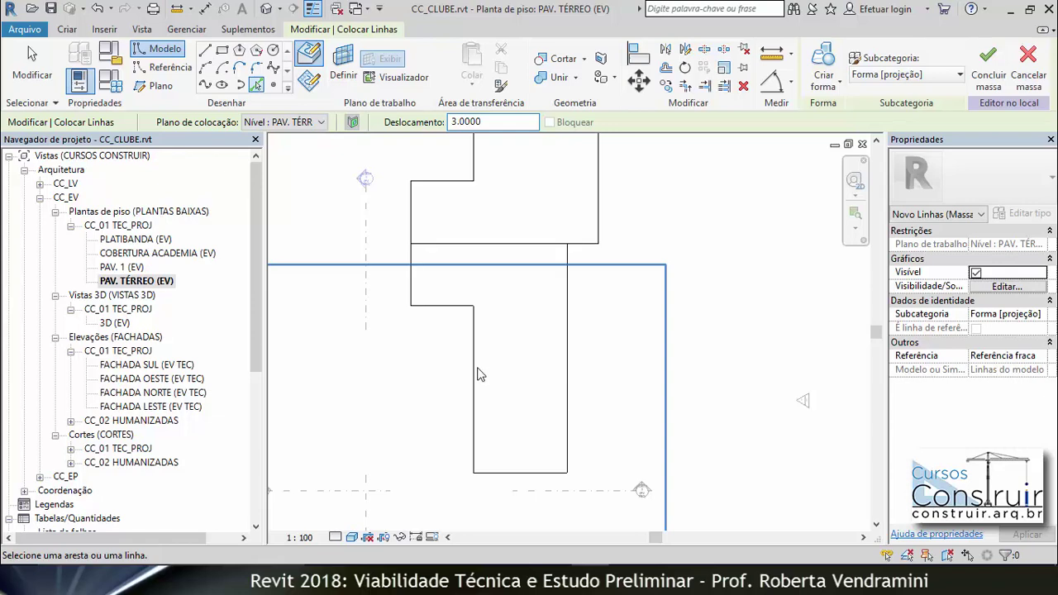
left_click(476, 375)
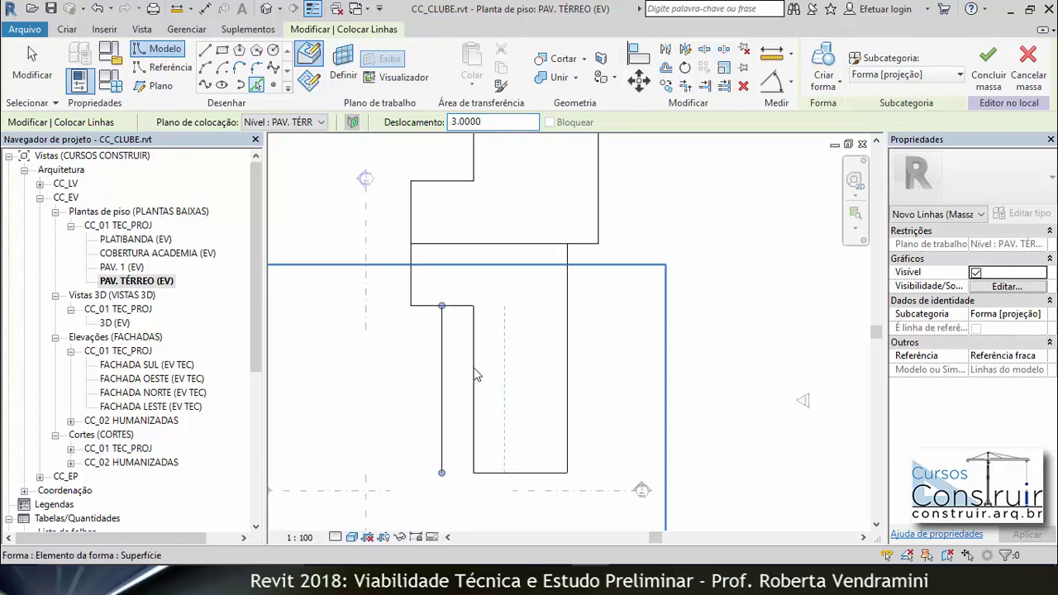
left_click(529, 479)
left_click(569, 414)
type("0")
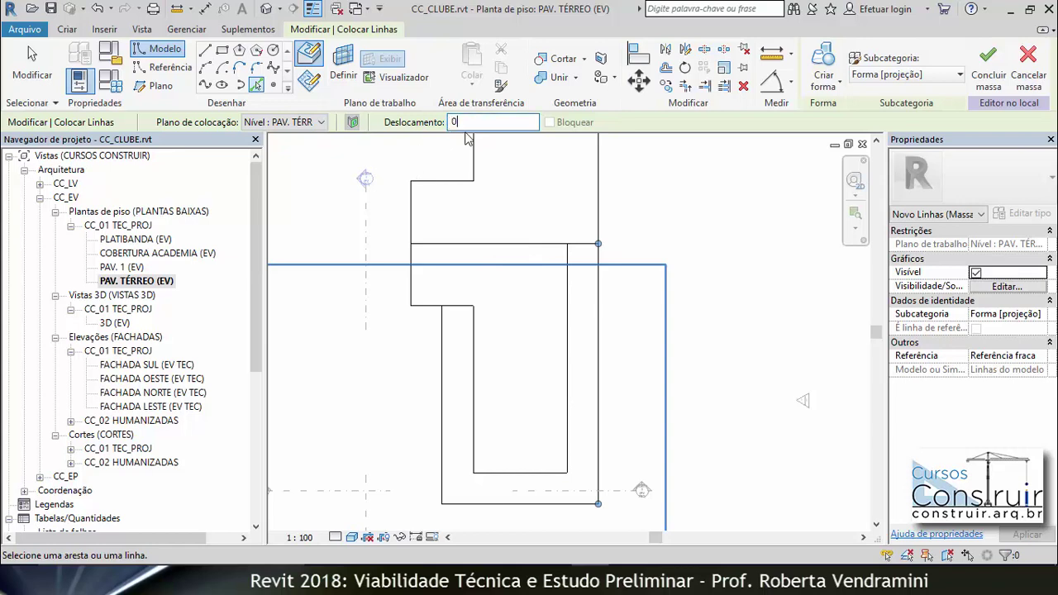
Step: Reset the offset to 0 and pick lines directly on two vertical mass edges
key("Return")
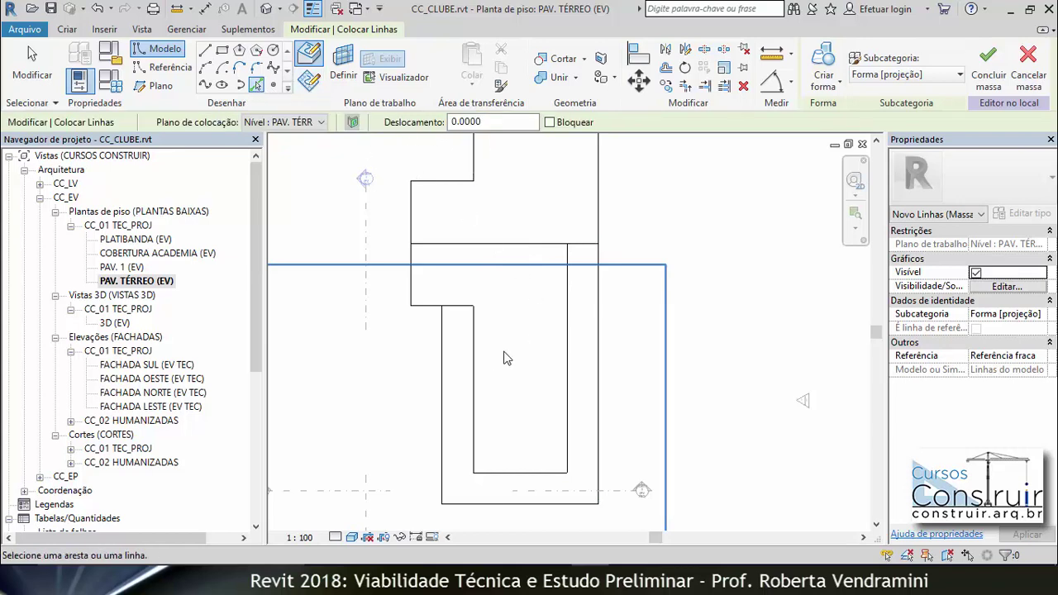
left_click(476, 357)
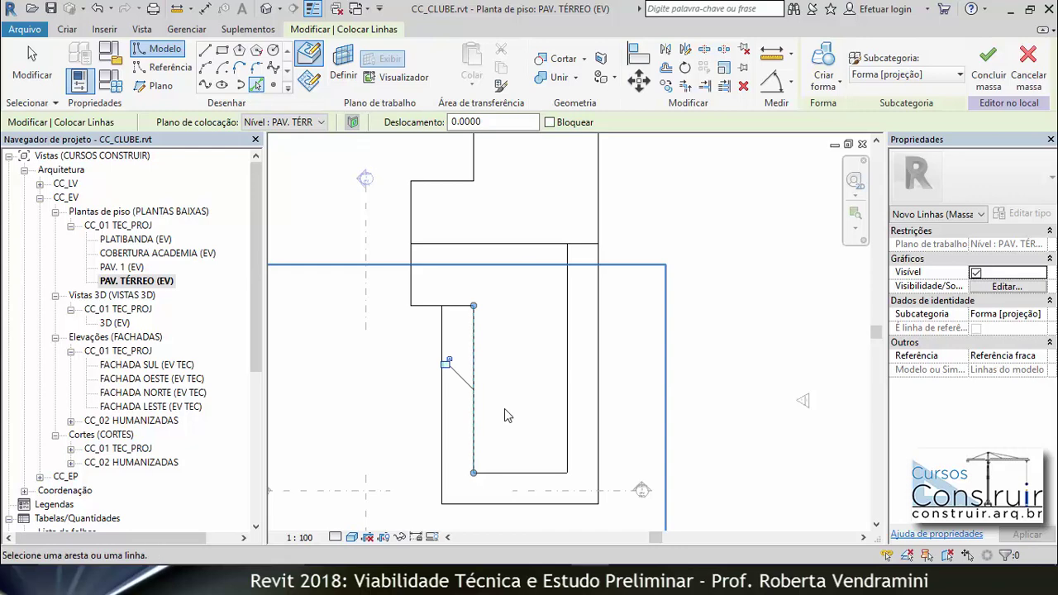
left_click(567, 460)
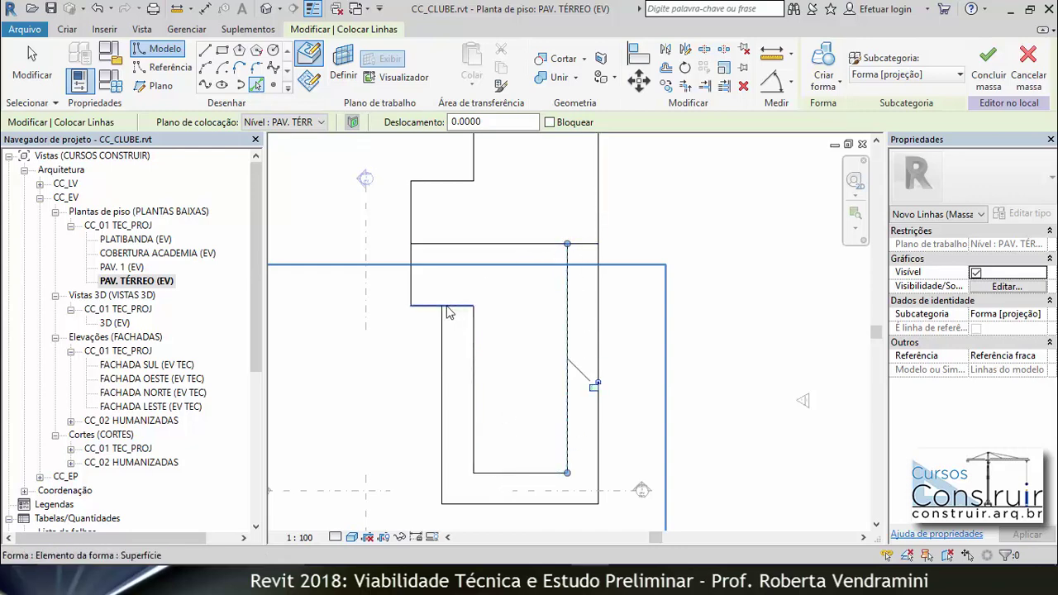
Step: Draw a 16 m vertical line and a final horizontal line to close the outline
left_click(206, 51)
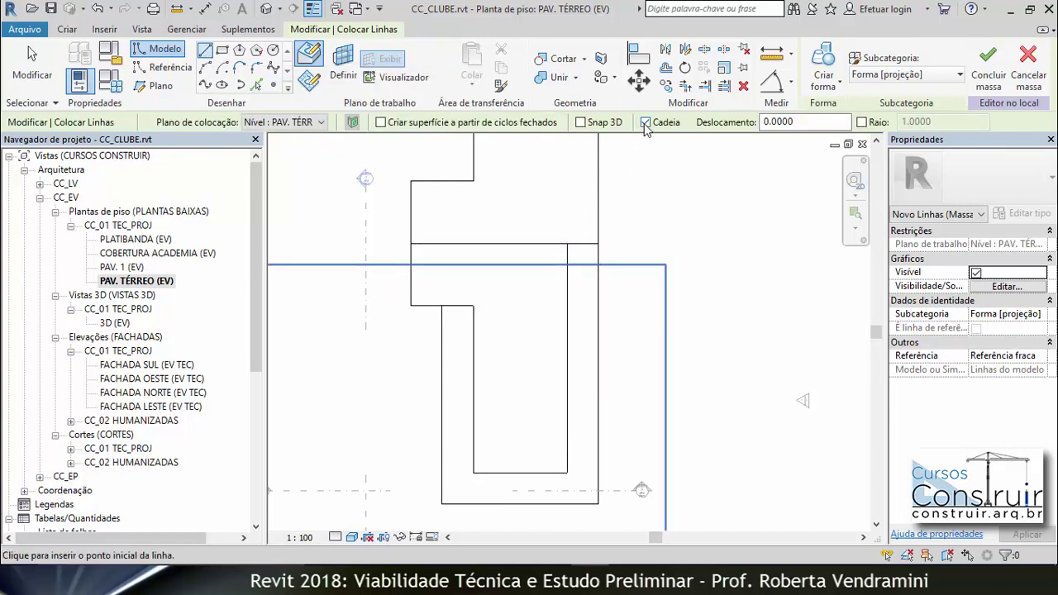
left_click(443, 306)
type("16")
key("Return")
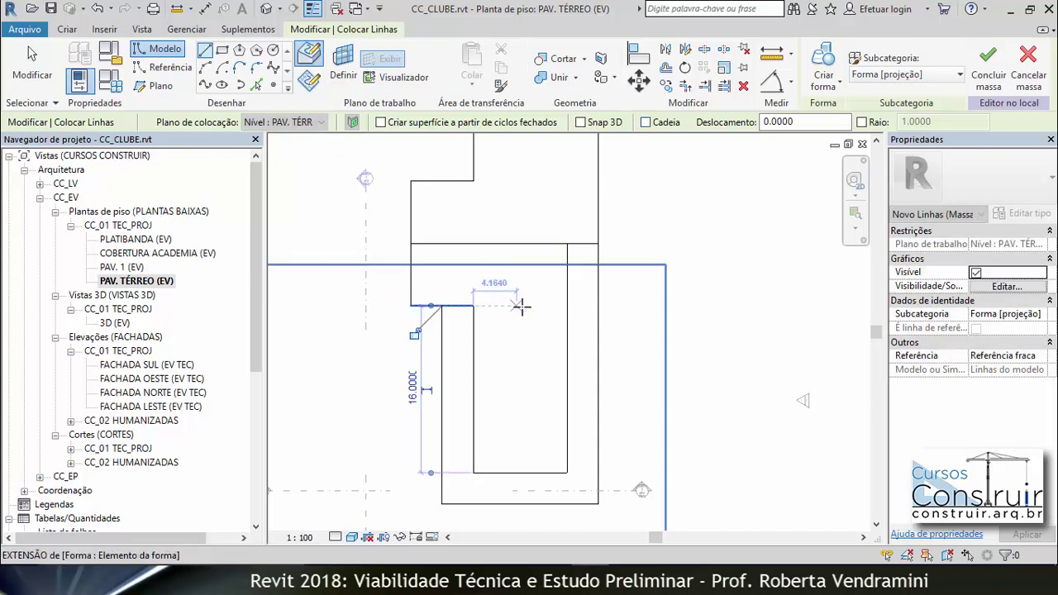
left_click(567, 243)
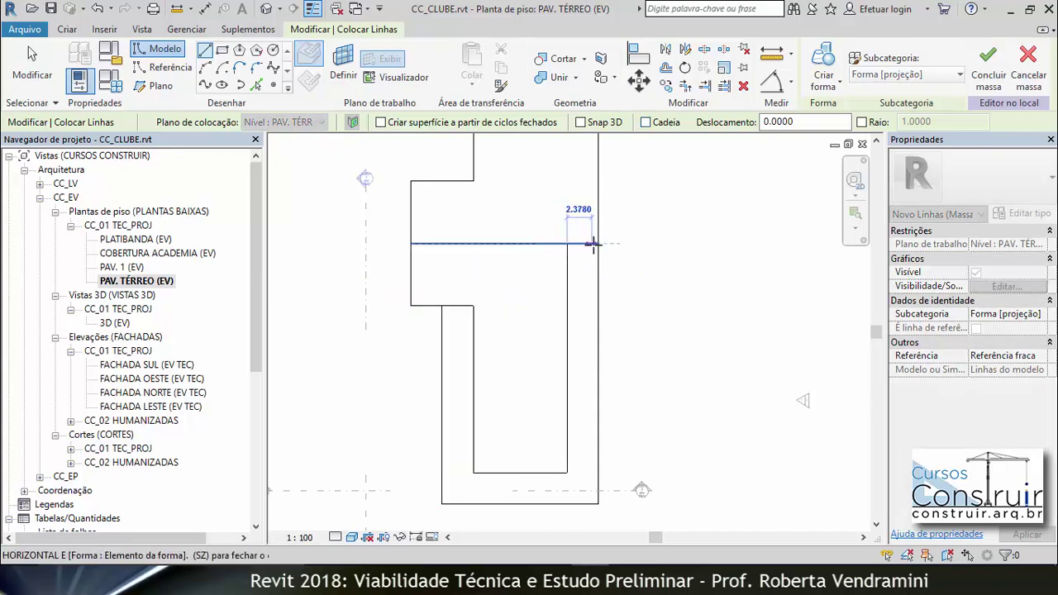
left_click(599, 244)
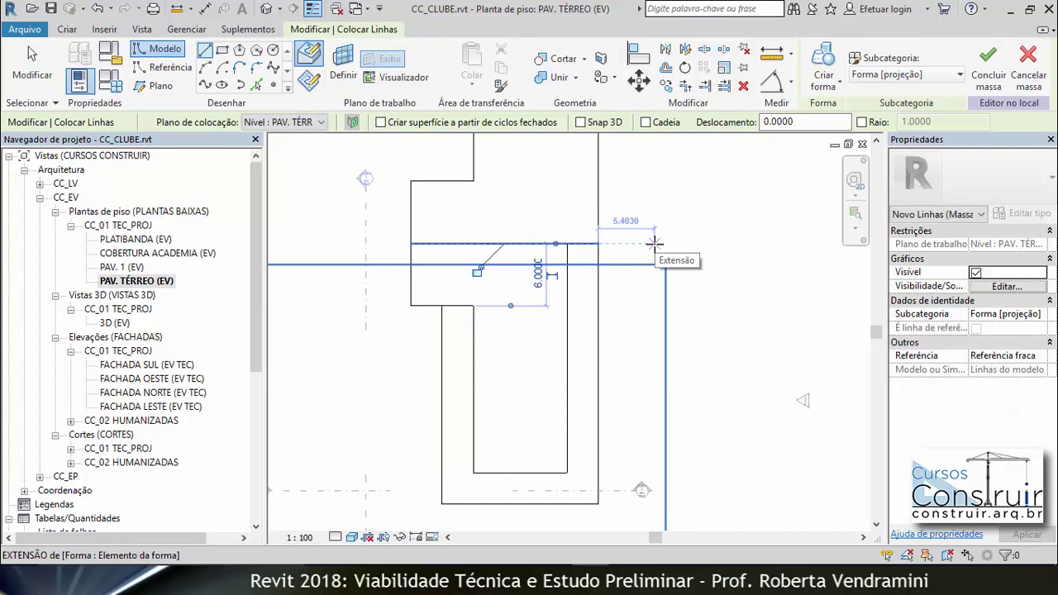
Step: Select all eight lines of the new outline as one chain
key("Escape")
key("Escape")
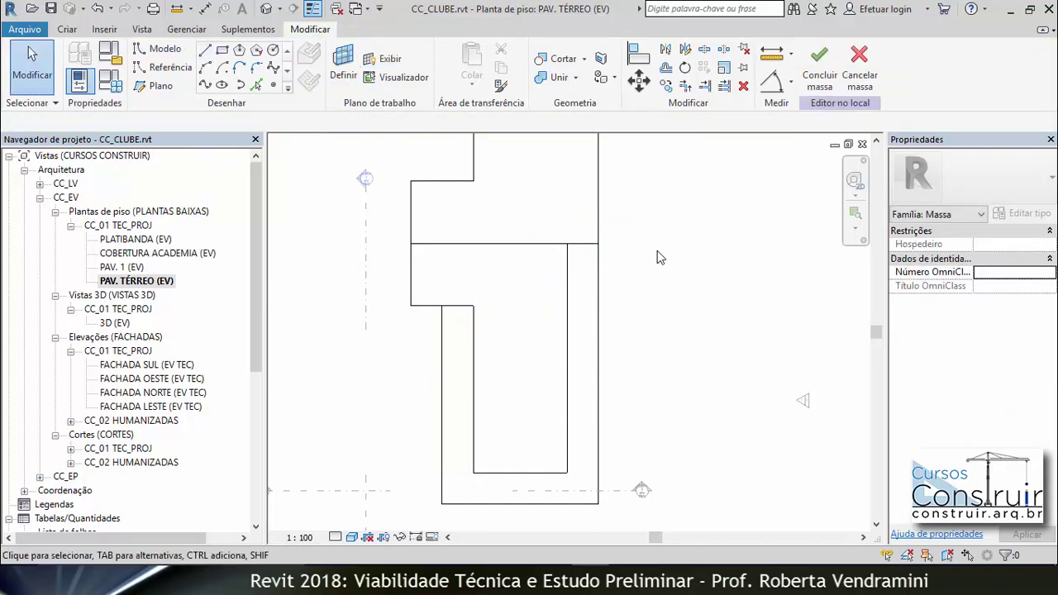
key("Tab")
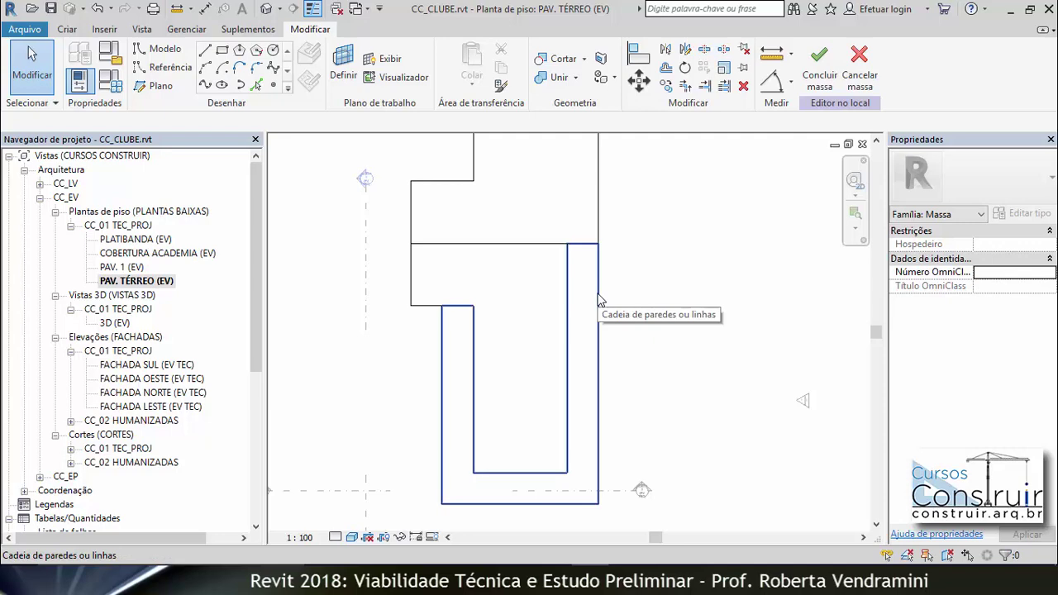
left_click(600, 300)
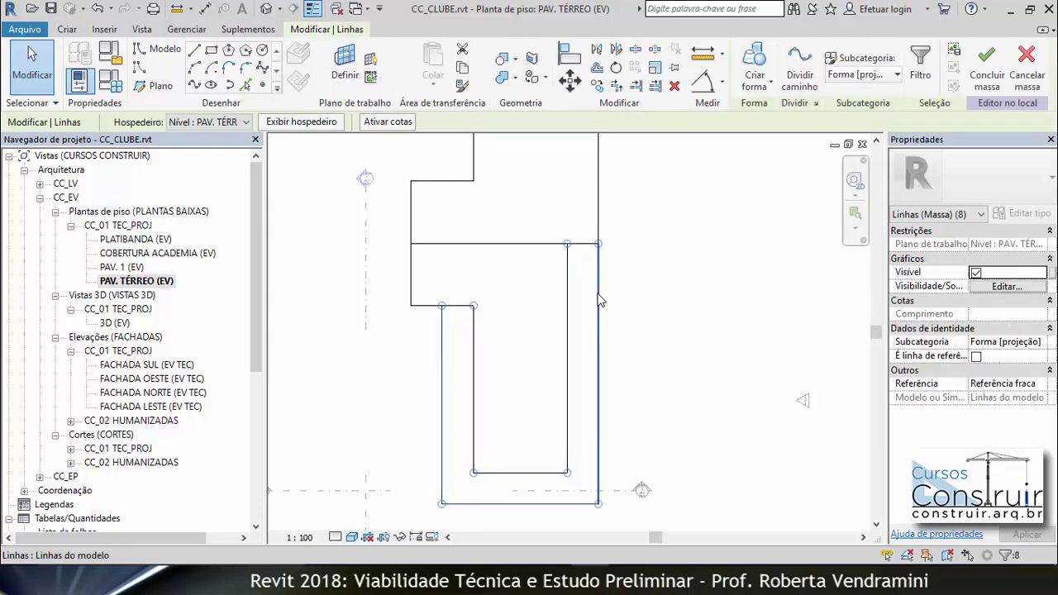
Step: Extrude the outline into a solid form and set its height to 0.025 in 3D (EV)
left_click(773, 89)
left_click(790, 102)
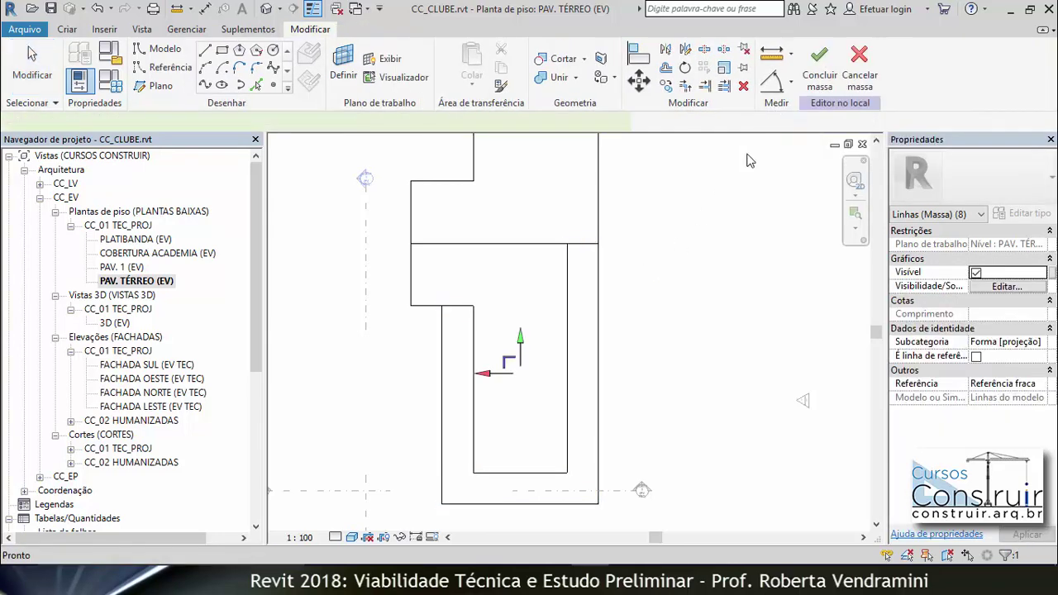
double_click(115, 323)
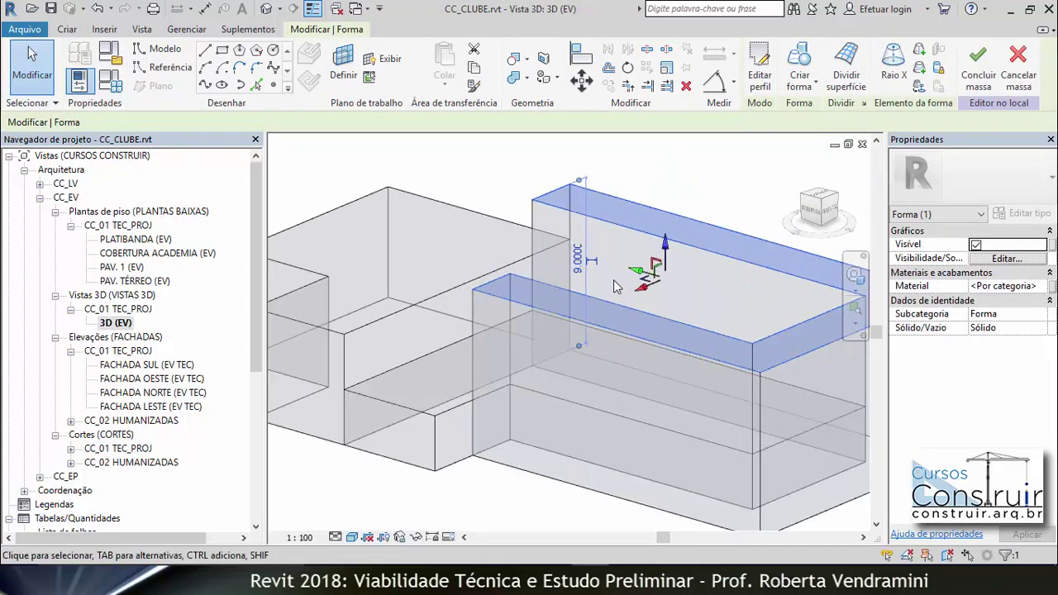
scroll(609, 268, "up", 1)
scroll(608, 267, "up", 2)
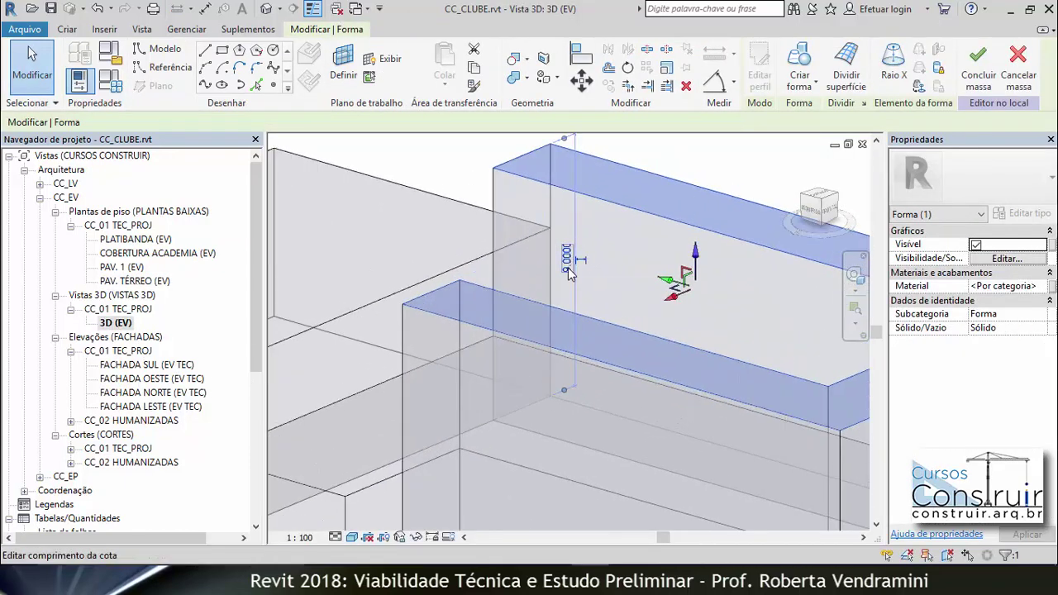
left_click(568, 255)
type("0.025")
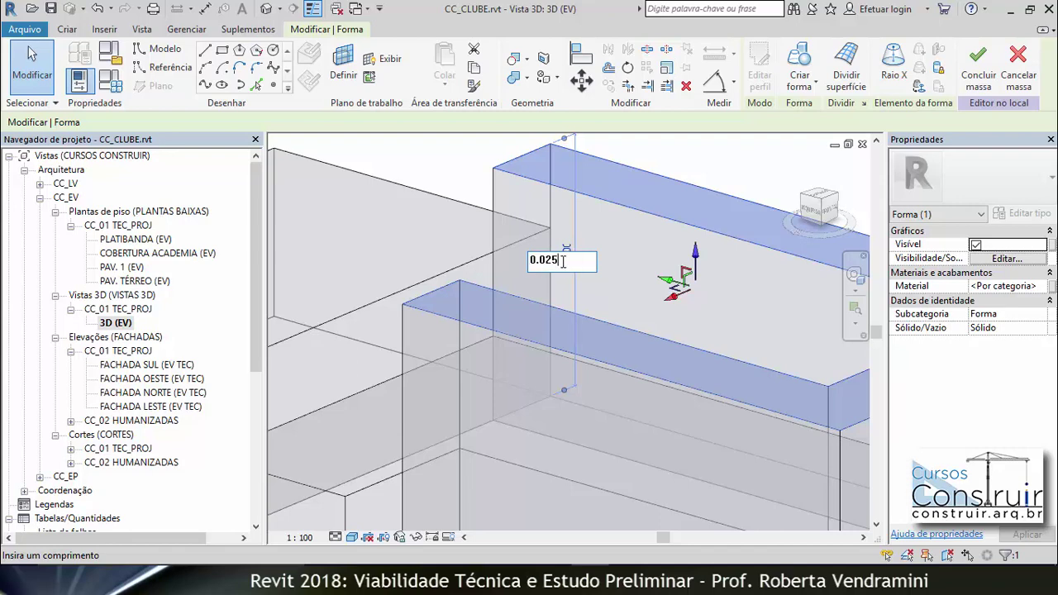
key("Return")
Step: Orbit the model to inspect the thin slab, then deselect it
scroll(642, 223, "down", 5)
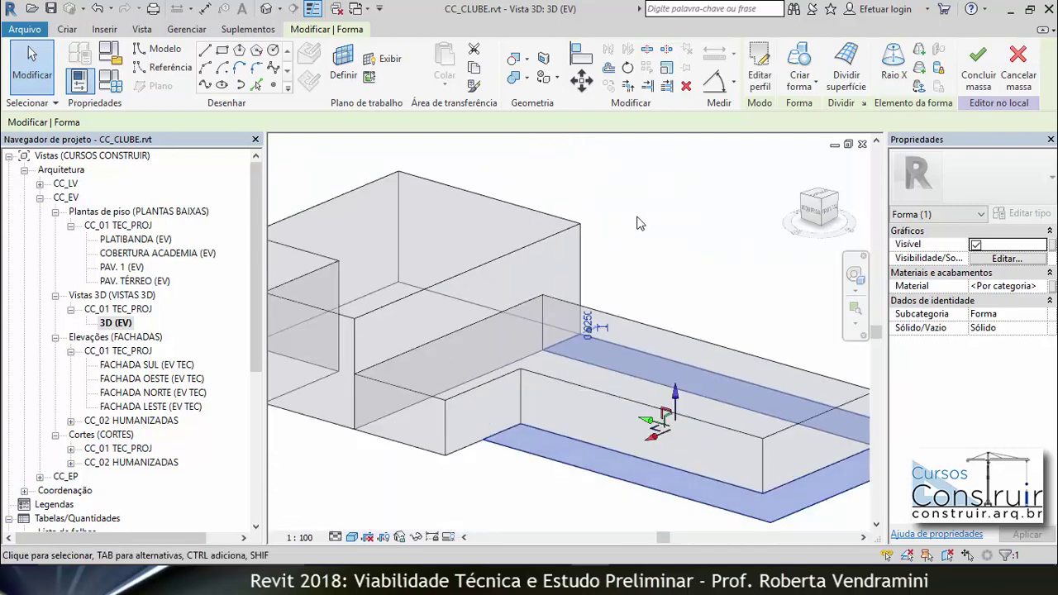
mouse_move(690, 360)
middle_mouse_down("shift")
mouse_move(702, 407)
mouse_move(541, 410)
middle_mouse_up("shift")
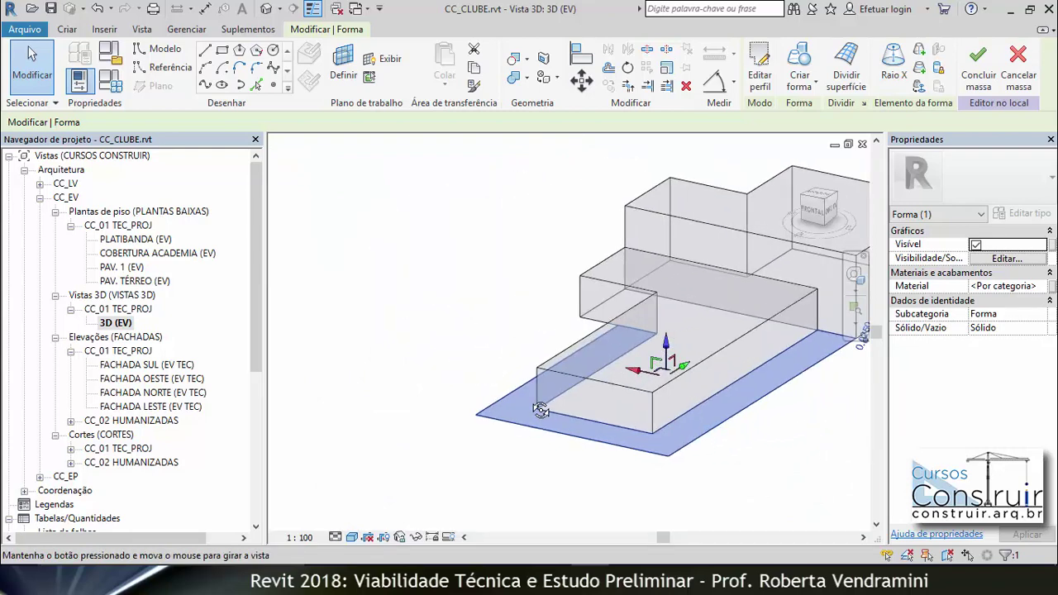
scroll(425, 380, "down", 2)
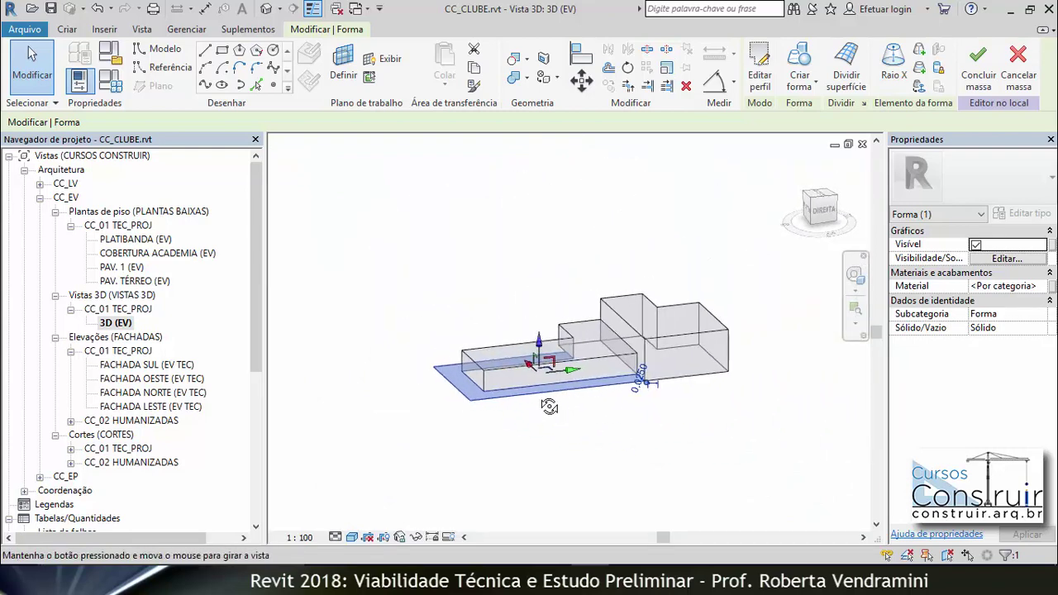
middle_click_drag(631, 416, 641, 388, "shift")
scroll(656, 364, "up", 1)
scroll(645, 359, "up", 1)
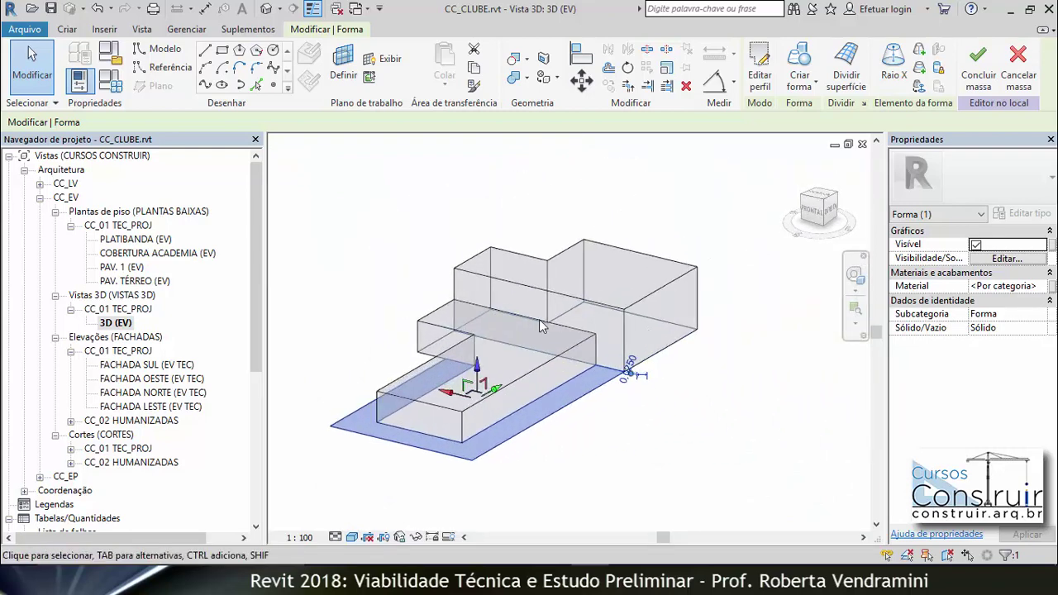
left_click(652, 213)
scroll(652, 213, "up", 1)
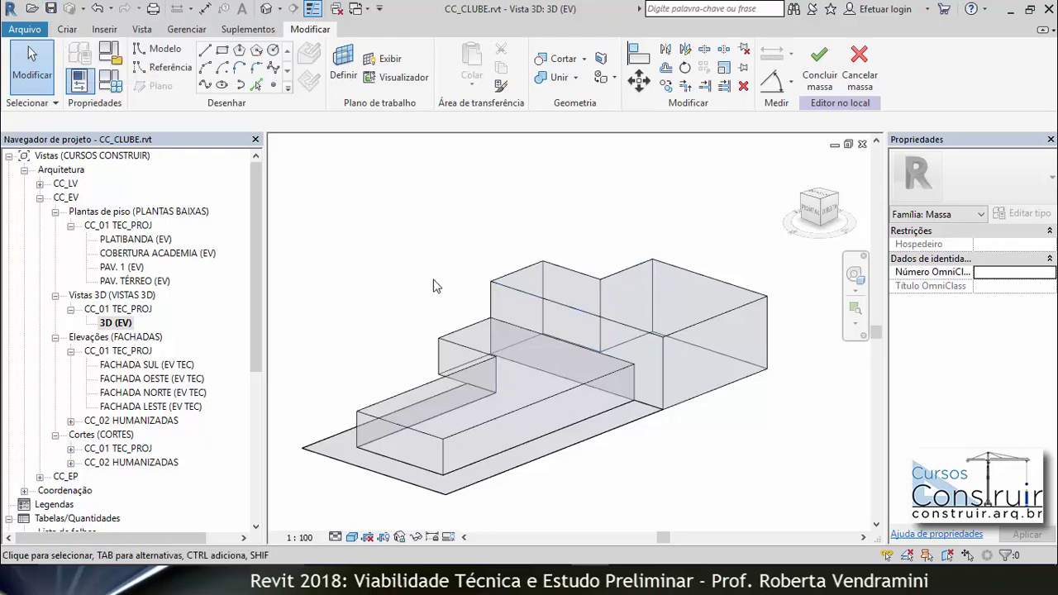
Step: Finish the mass, then select CLUBE and reopen it with Edit In-Place
left_click(820, 66)
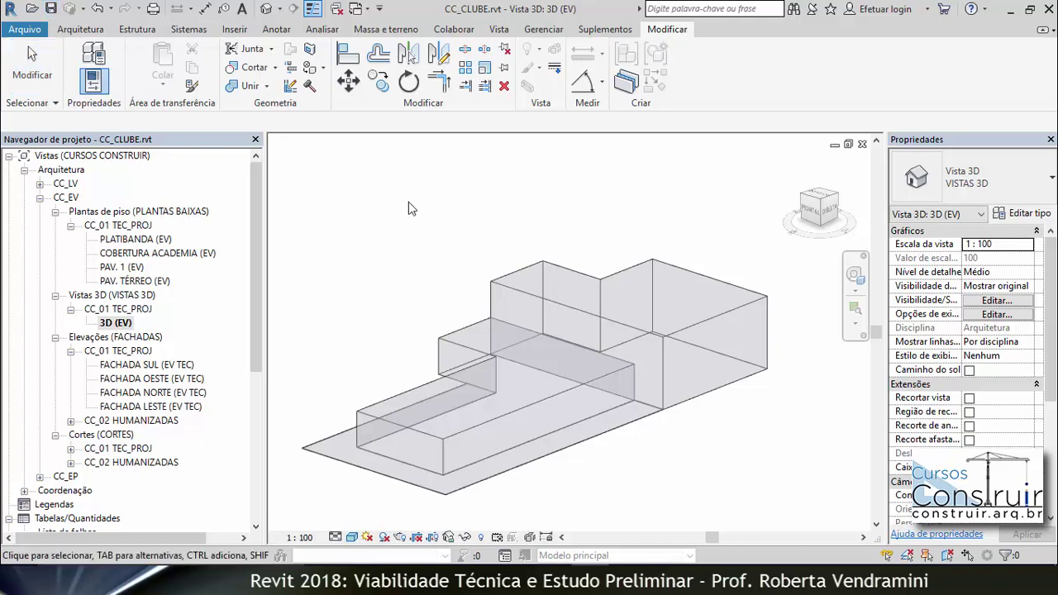
left_click(590, 278)
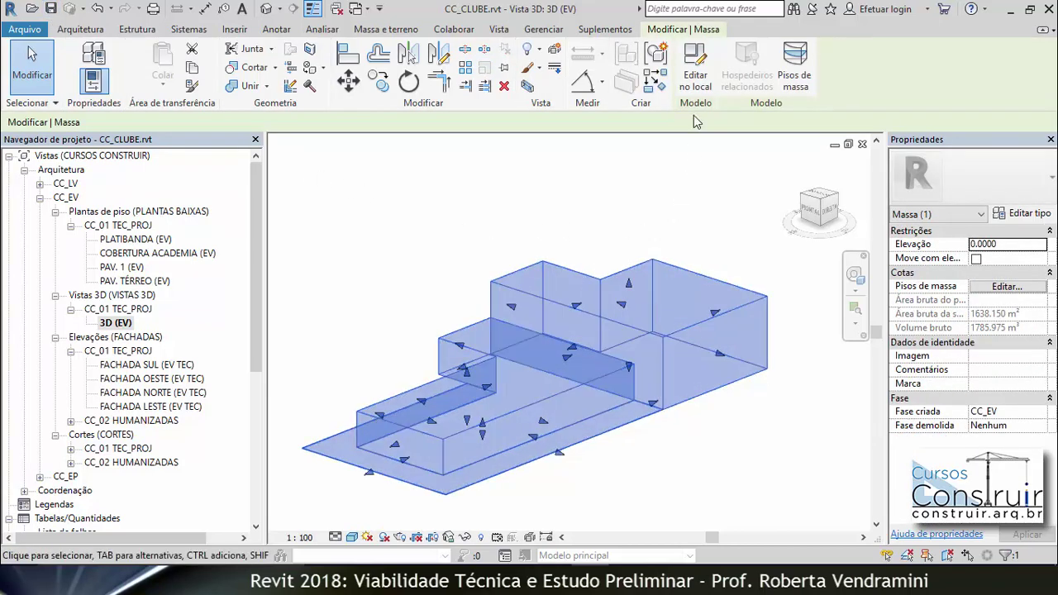
left_click(696, 74)
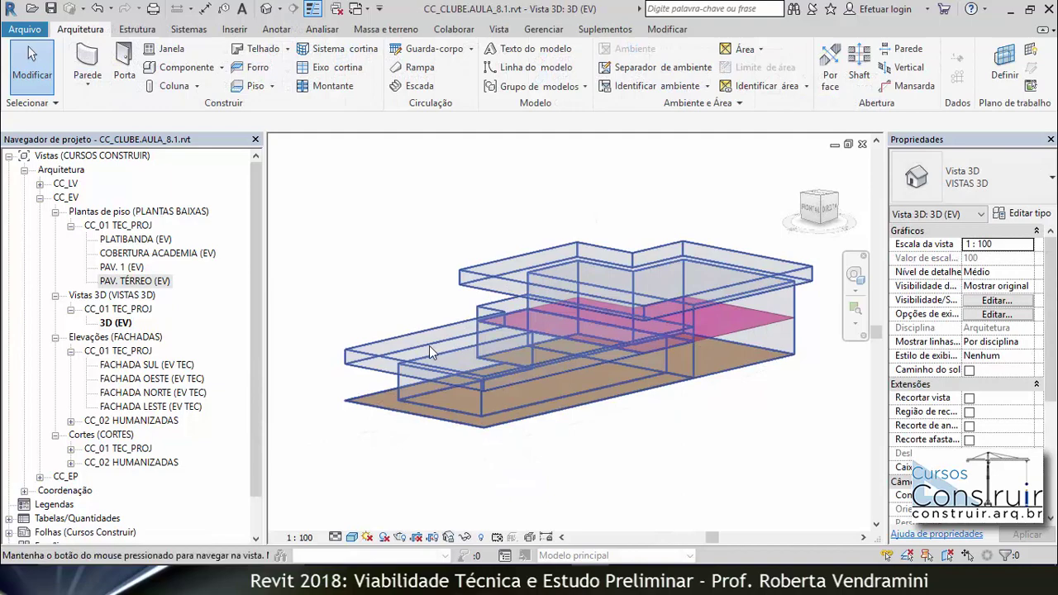
middle_click_drag(429, 346, 570, 461, "shift")
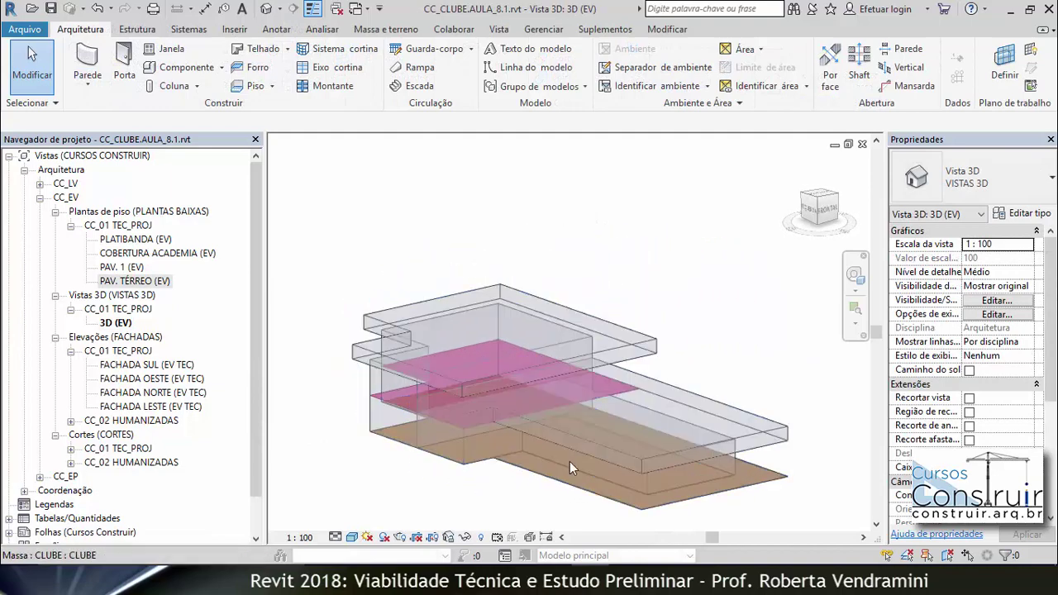
middle_click_drag(635, 416, 604, 436, "shift")
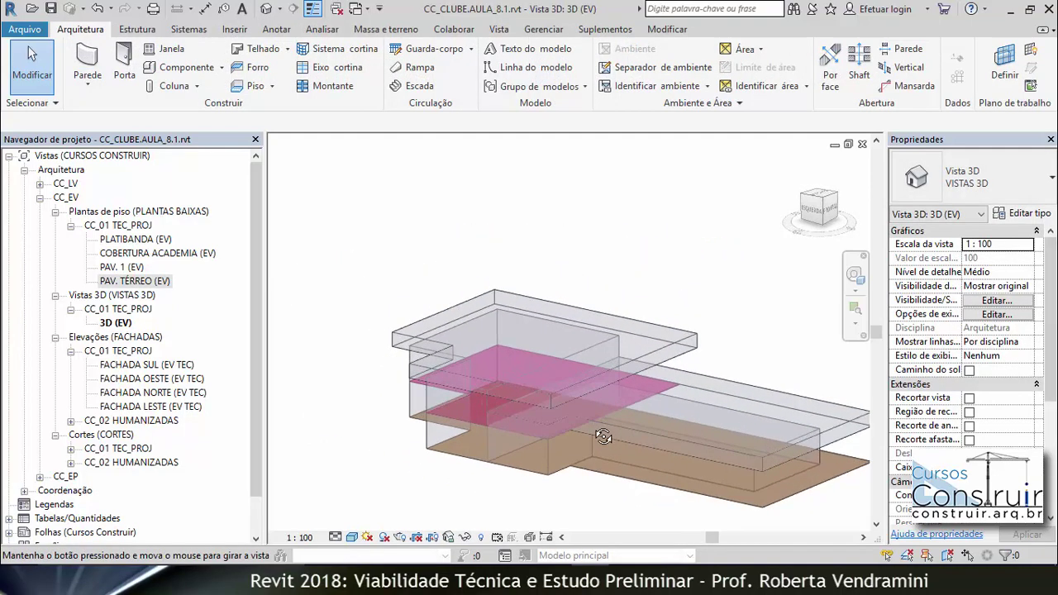
scroll(622, 433, "up", 3)
scroll(622, 434, "up", 2)
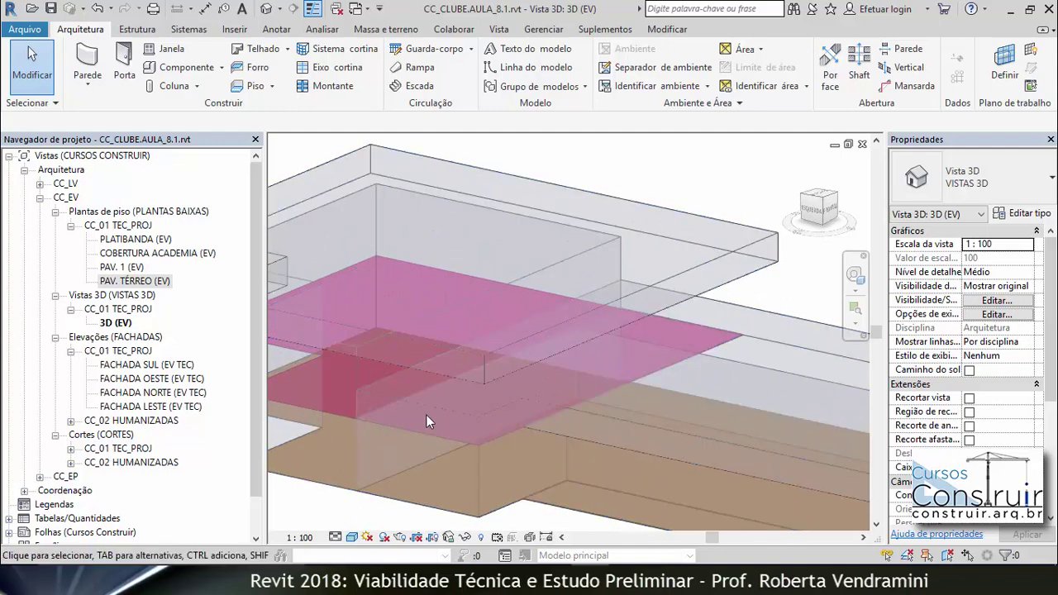
scroll(426, 414, "up", 2)
scroll(441, 411, "up", 2)
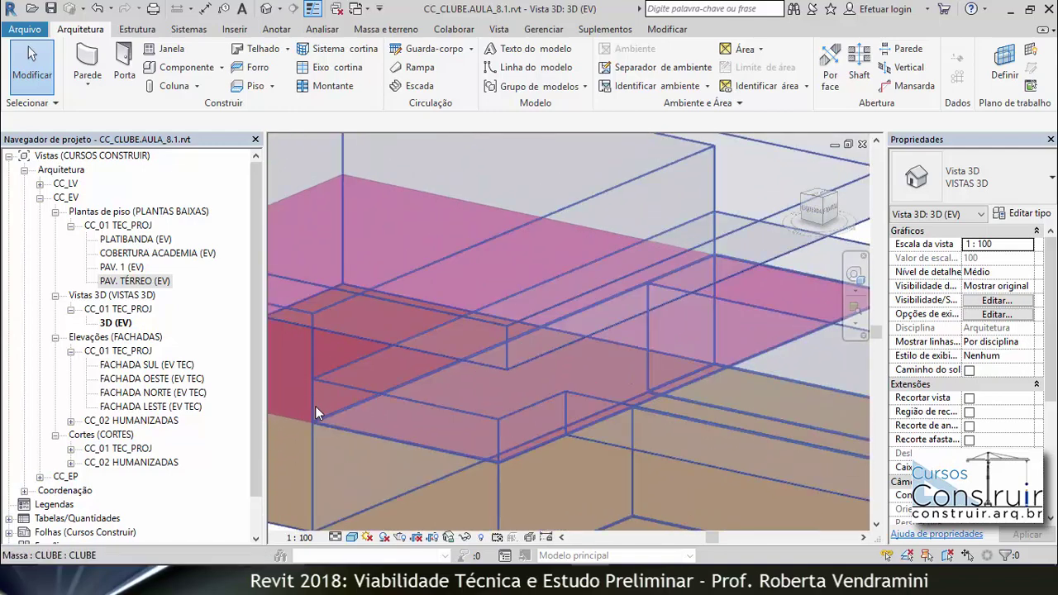
scroll(437, 393, "down", 2)
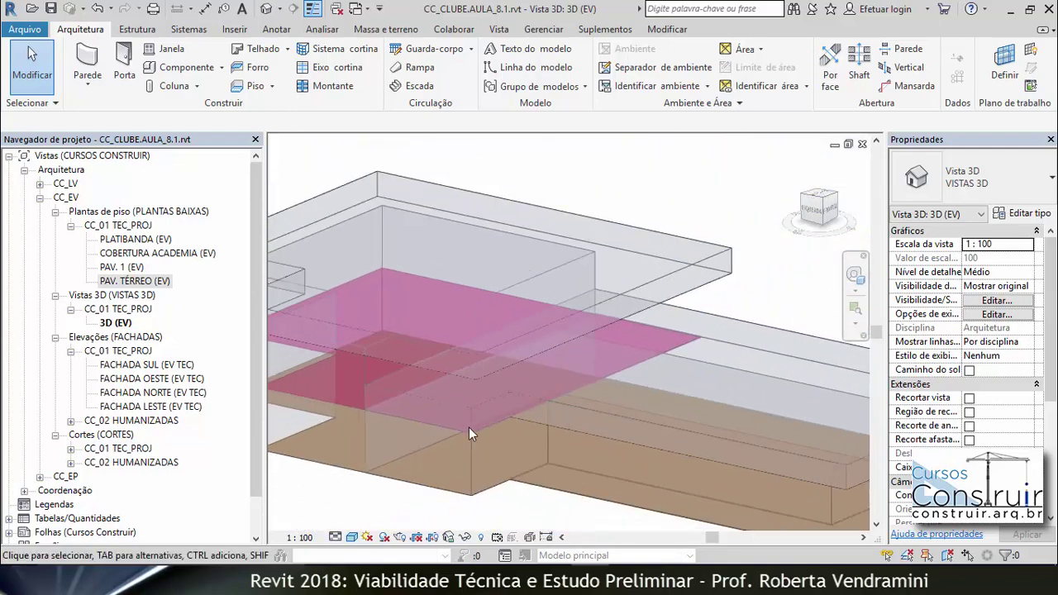
scroll(469, 427, "down", 2)
scroll(363, 396, "down", 2)
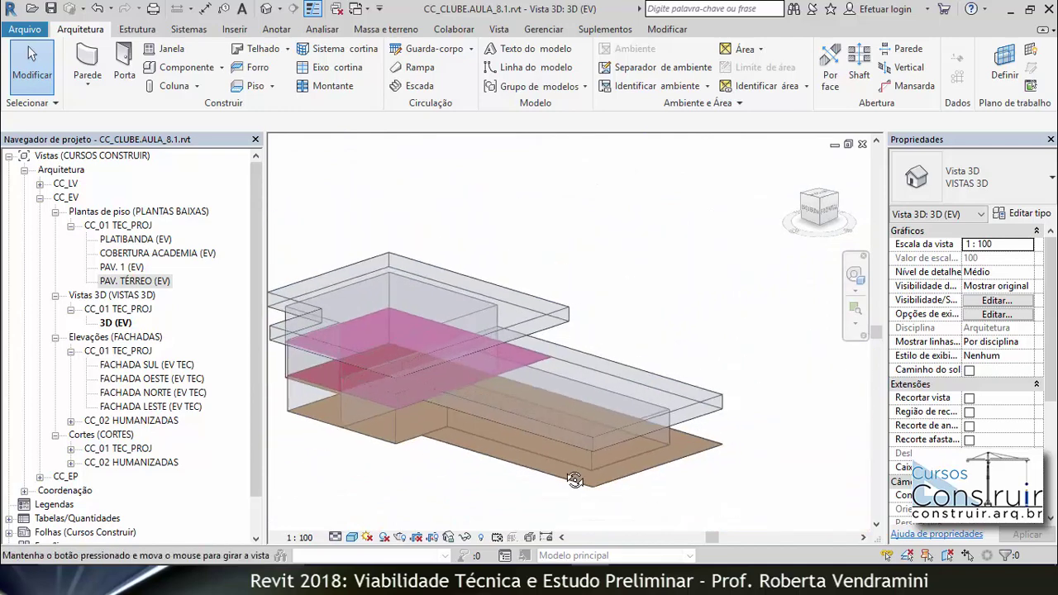
scroll(530, 480, "down", 1)
scroll(472, 460, "down", 1)
scroll(472, 459, "up", 2)
scroll(347, 397, "up", 1)
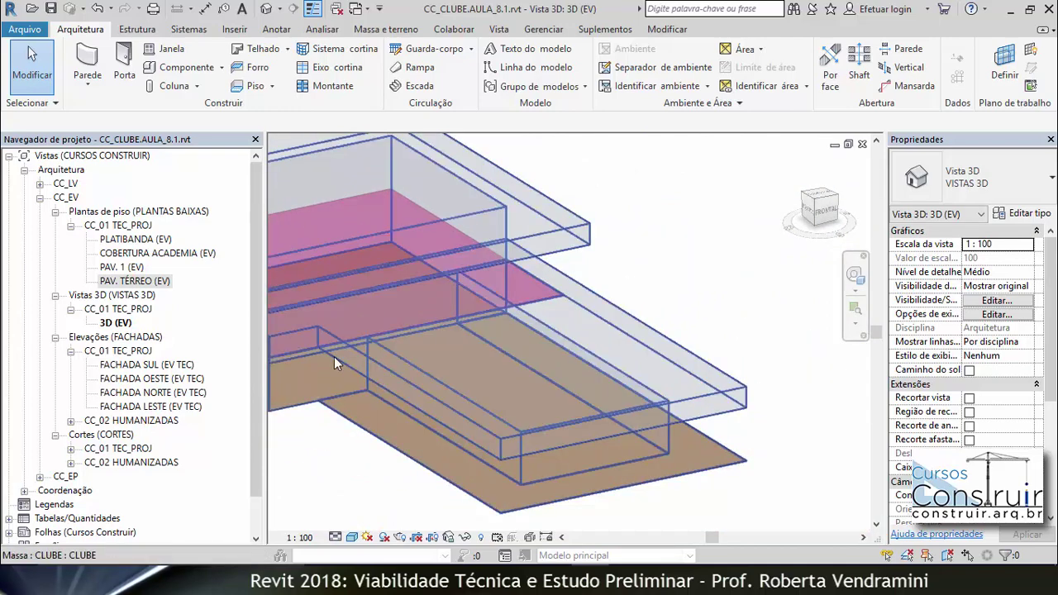
scroll(334, 356, "down", 1)
scroll(323, 396, "up", 1)
scroll(653, 463, "down", 2)
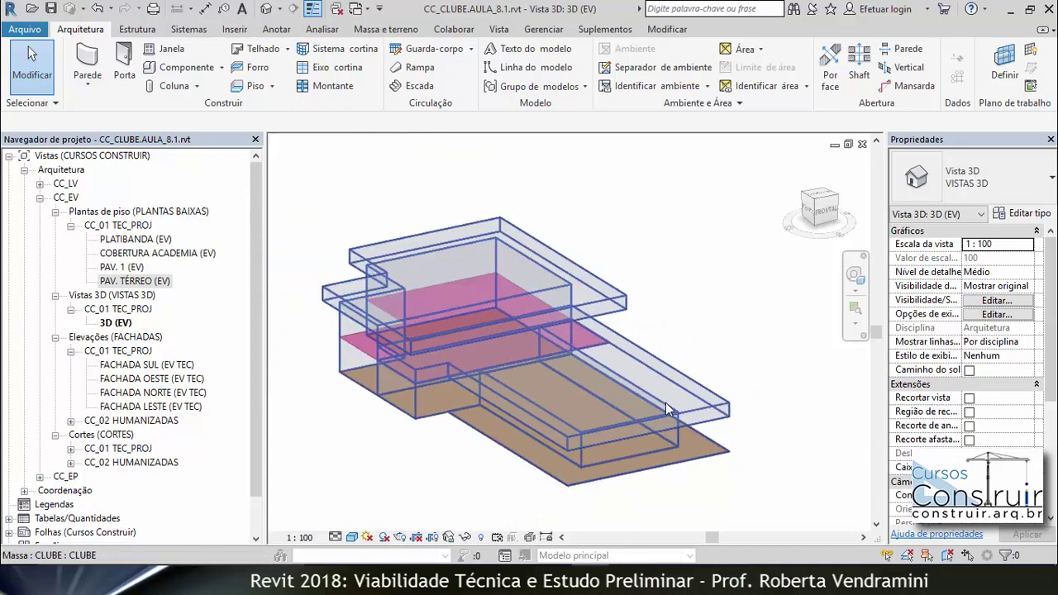
middle_click_drag(666, 402, 682, 321, "shift")
scroll(683, 319, "up", 3)
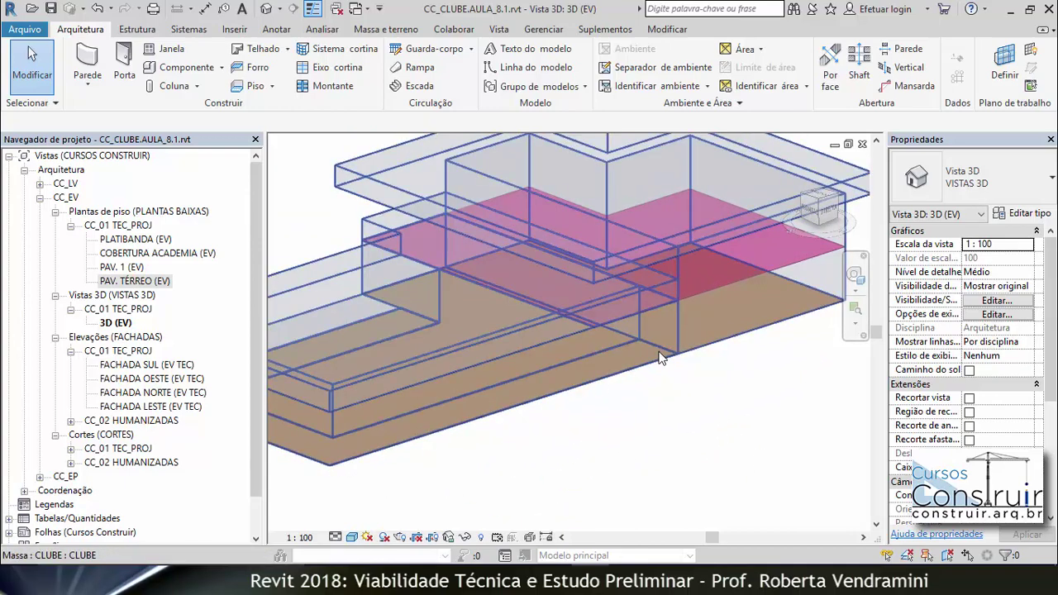
scroll(498, 385, "down", 3)
middle_click_drag(557, 371, 685, 329, "shift")
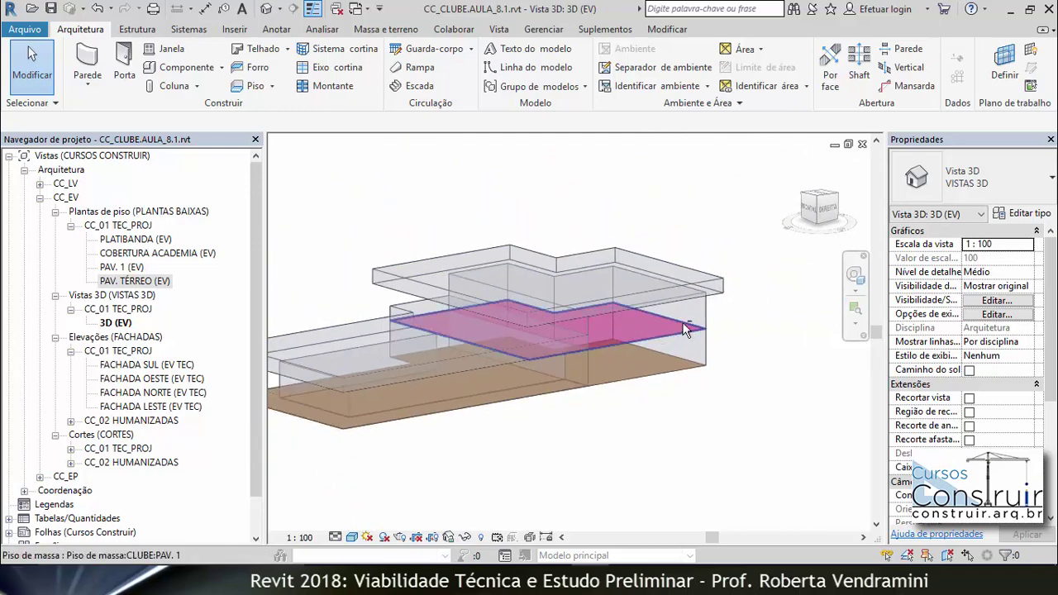
middle_click_drag(685, 329, 716, 366, "shift")
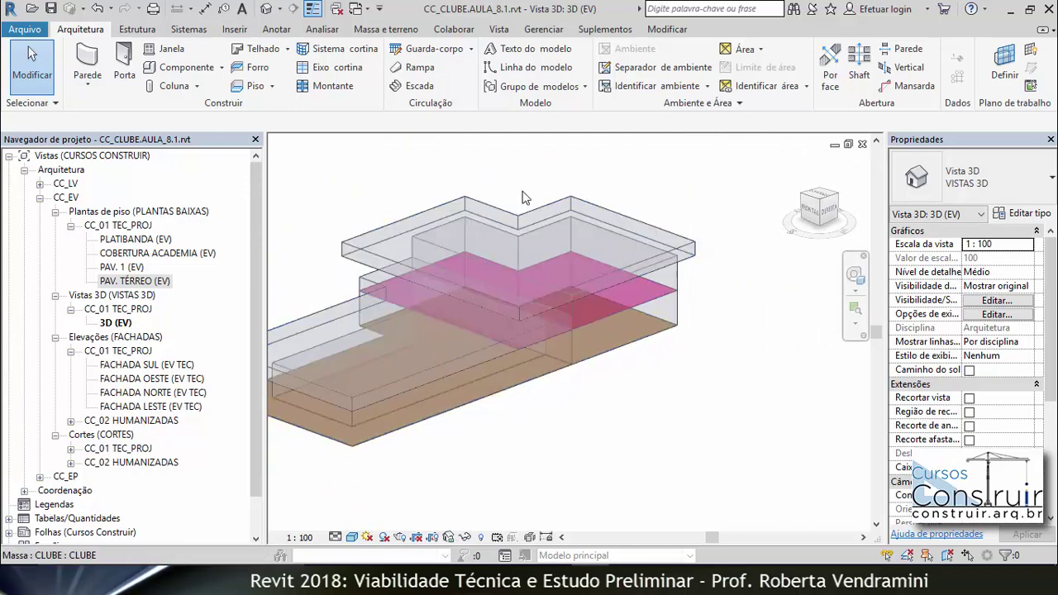
scroll(523, 198, "up", 2)
scroll(579, 248, "up", 2)
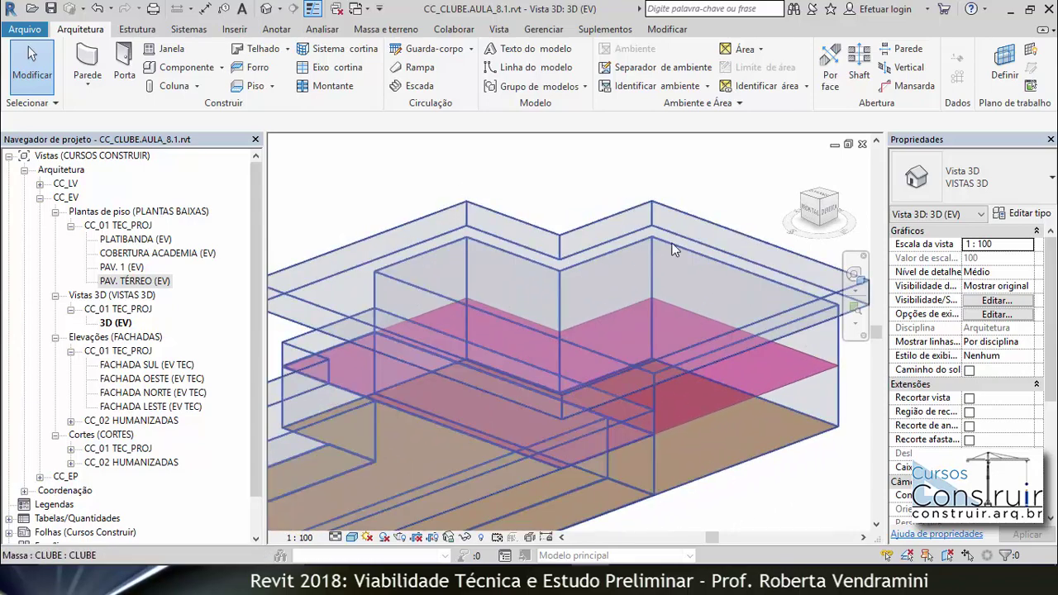
scroll(674, 248, "down", 2)
scroll(668, 242, "down", 2)
mouse_move(668, 242)
middle_mouse_down("shift")
mouse_move(490, 363)
mouse_move(498, 452)
middle_mouse_up("shift")
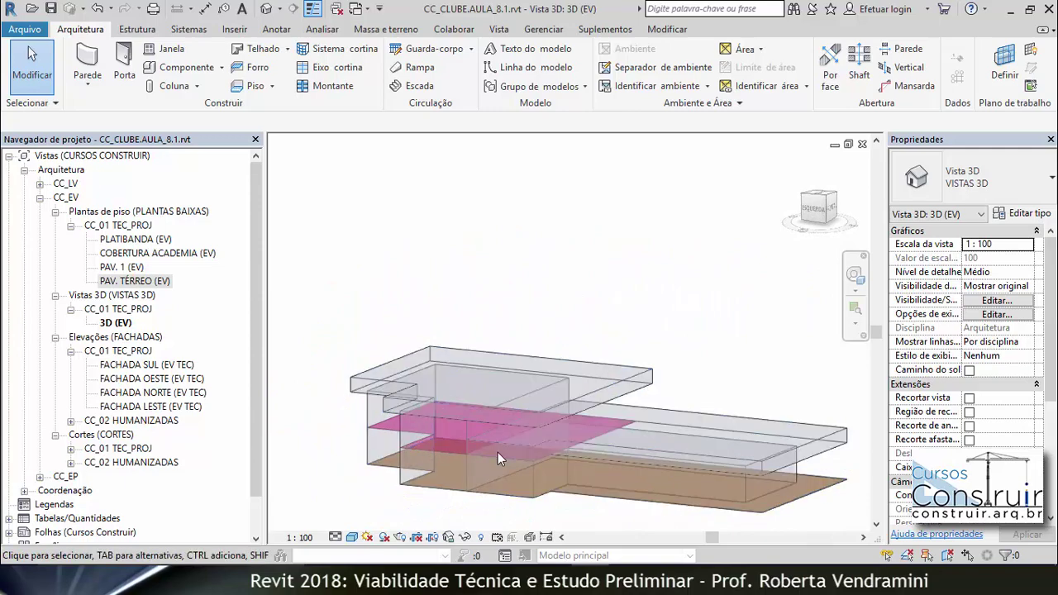
scroll(498, 452, "up", 2)
scroll(511, 462, "up", 1)
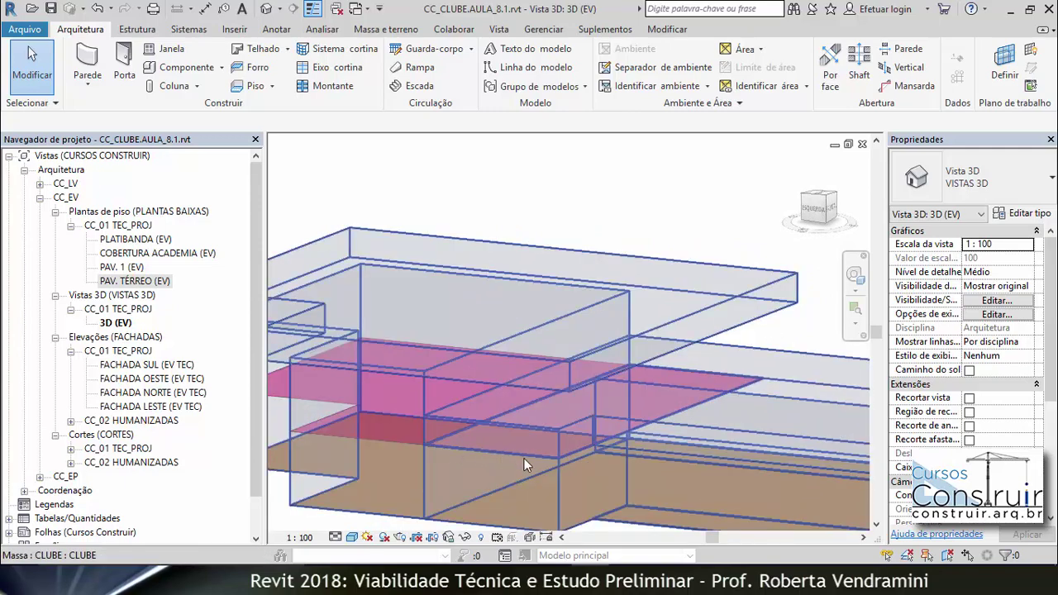
scroll(527, 435, "up", 1)
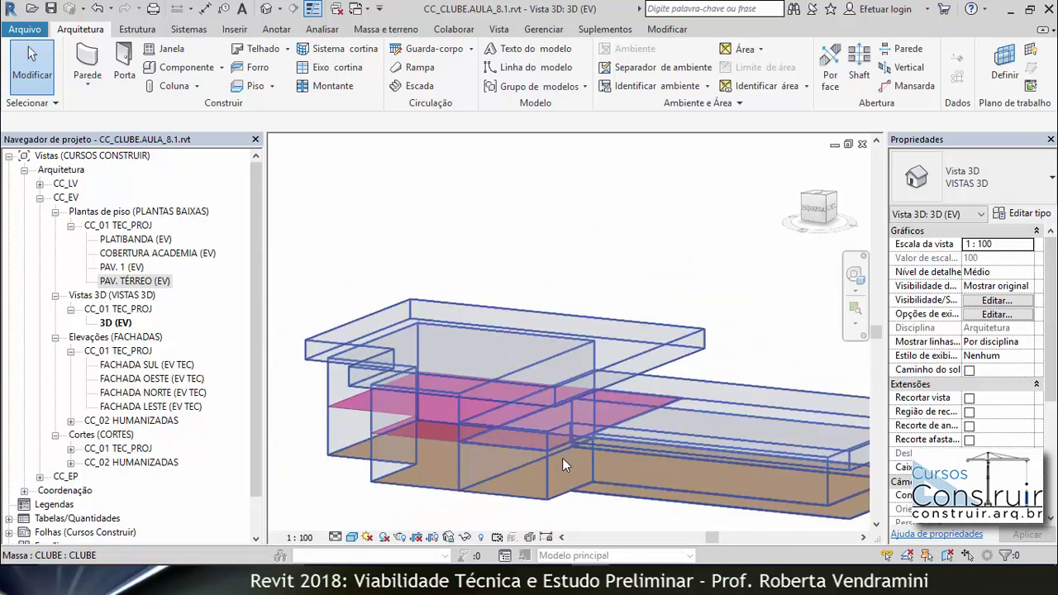
scroll(562, 458, "up", 1)
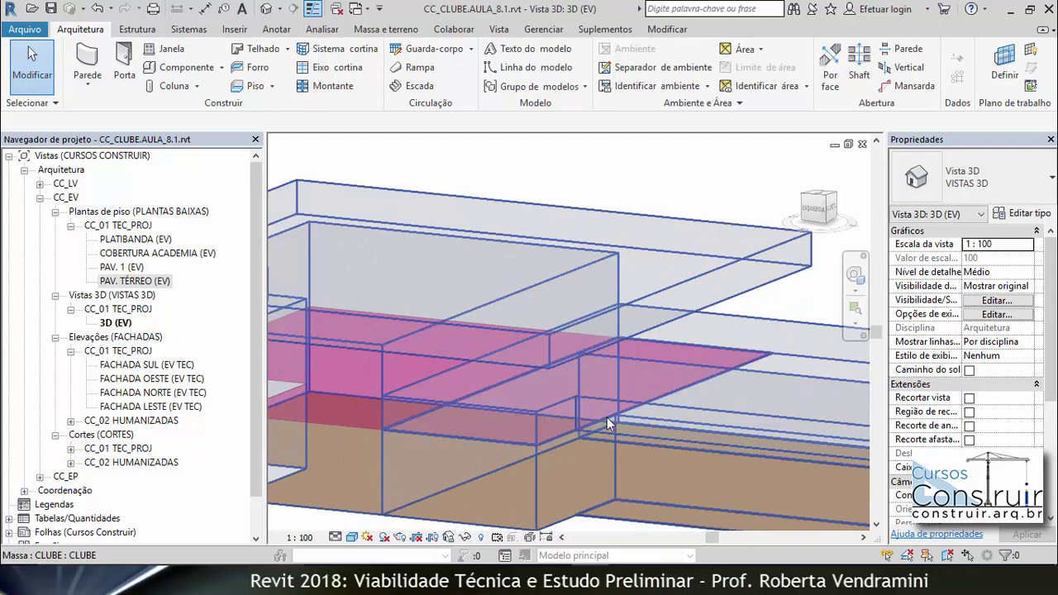
scroll(570, 405, "down", 2)
middle_click_drag(529, 394, 562, 432, "shift")
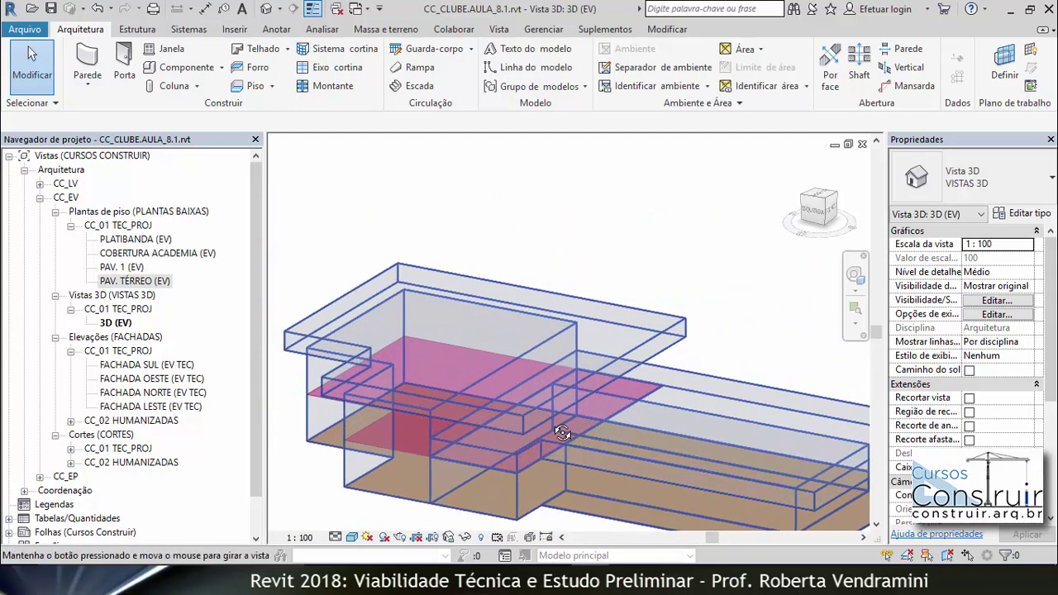
scroll(511, 432, "down", 2)
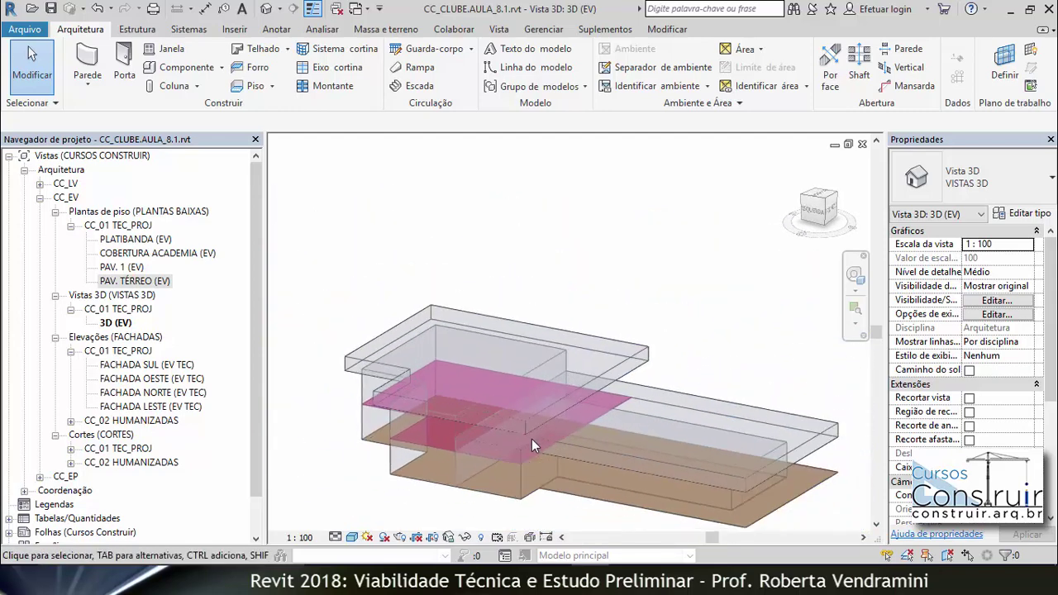
scroll(531, 439, "up", 2)
scroll(522, 465, "up", 3)
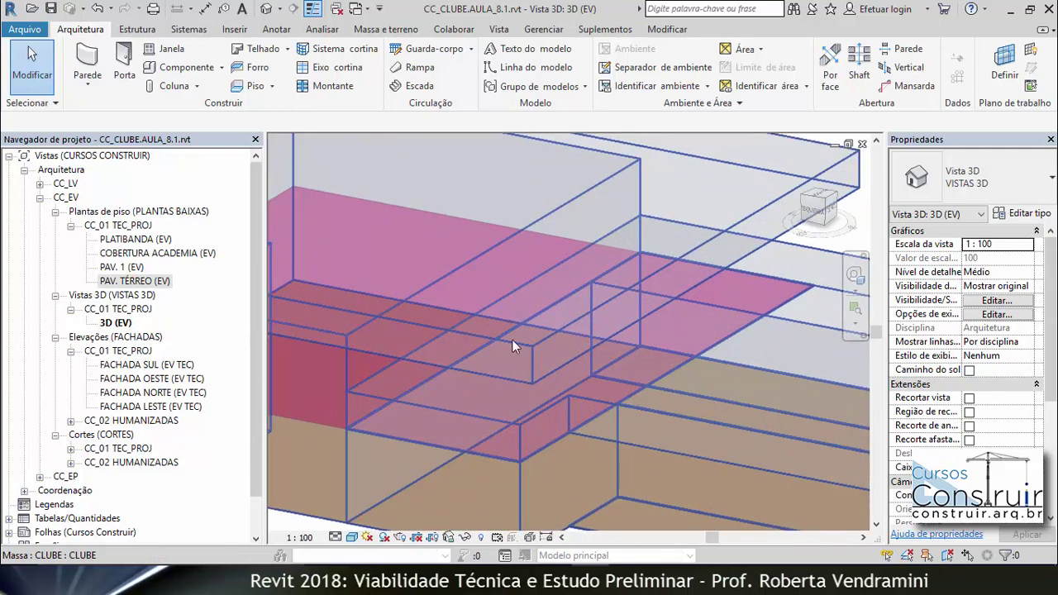
scroll(512, 339, "down", 5)
scroll(537, 303, "down", 1)
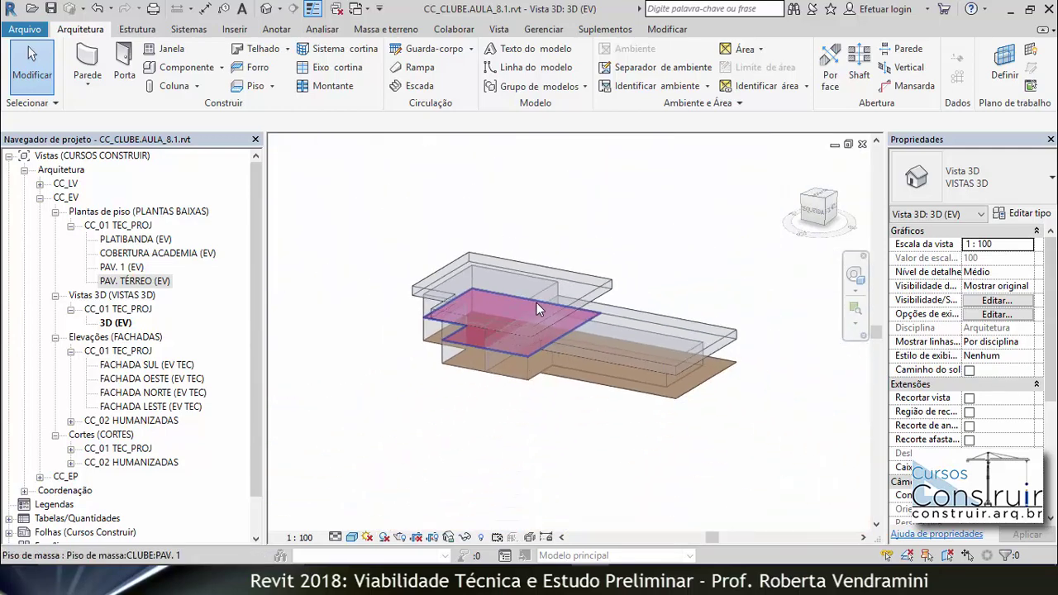
Step: Edit the CLUBE mass in place and switch to the PAV. 1 floor plan
double_click(507, 347)
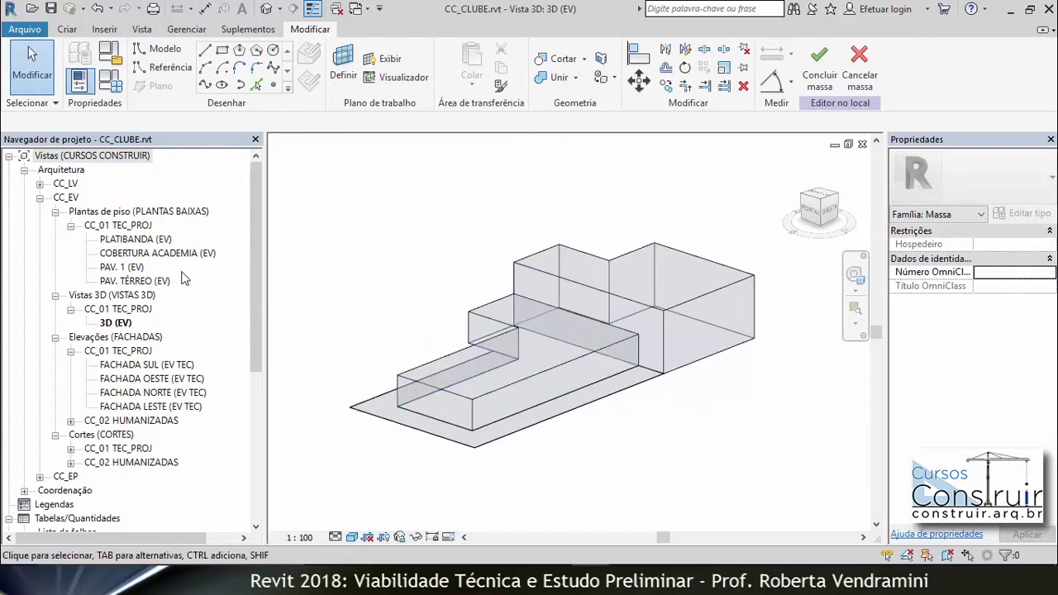
double_click(108, 268)
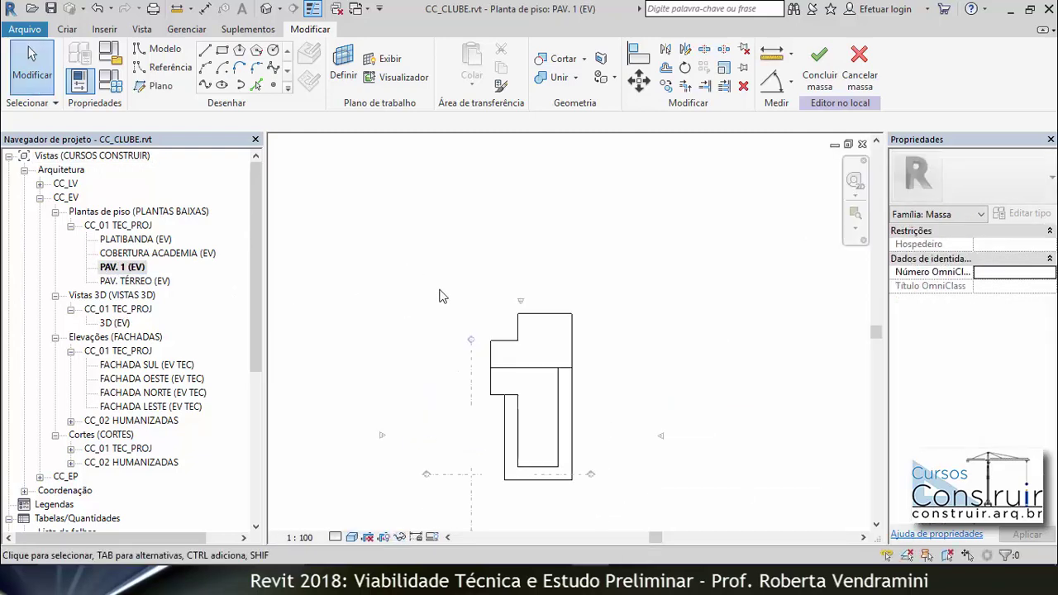
scroll(444, 296, "up", 3)
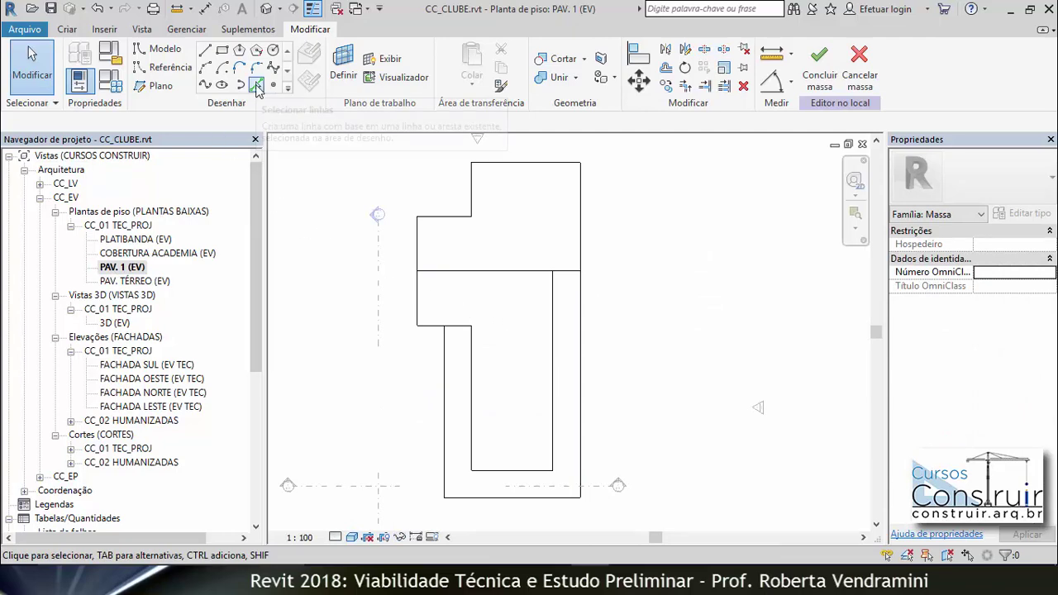
Step: Trace model lines on the mass's horizontal, right, bottom, left and upper-left step edges
left_click(256, 87)
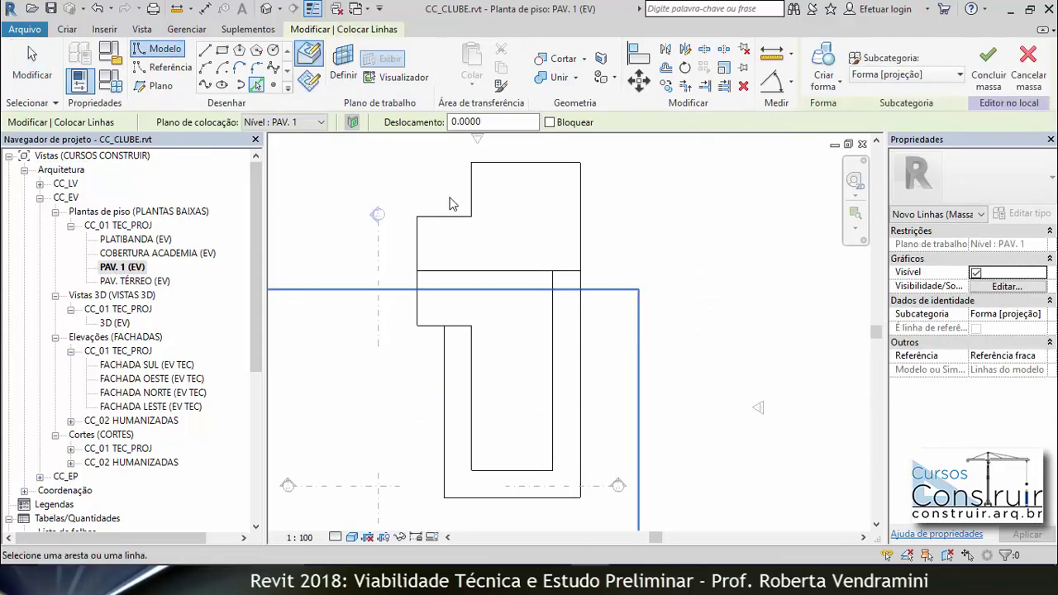
left_click(499, 273)
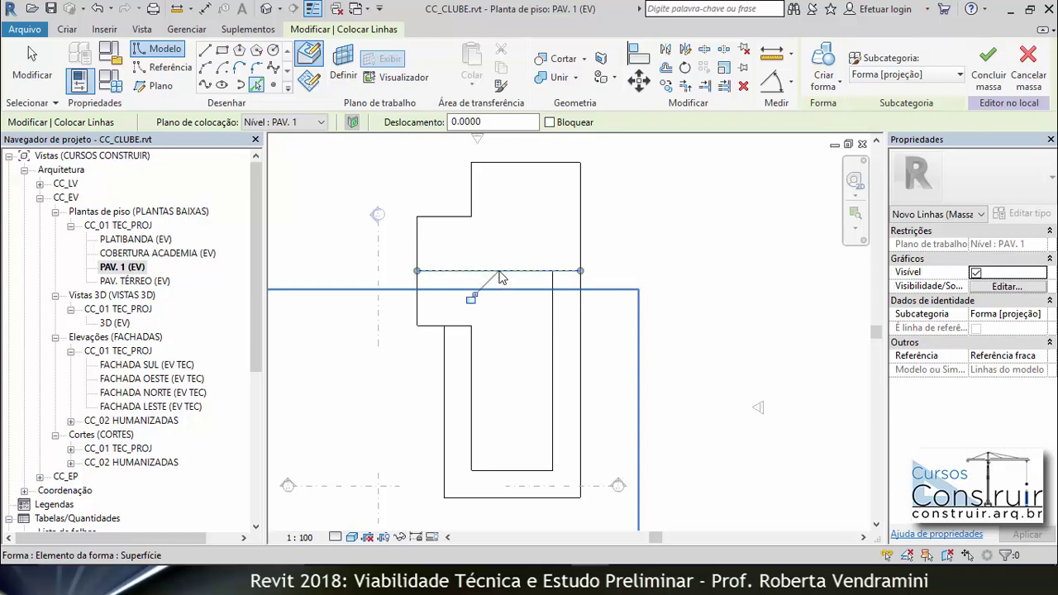
left_click(581, 339)
left_click(554, 499)
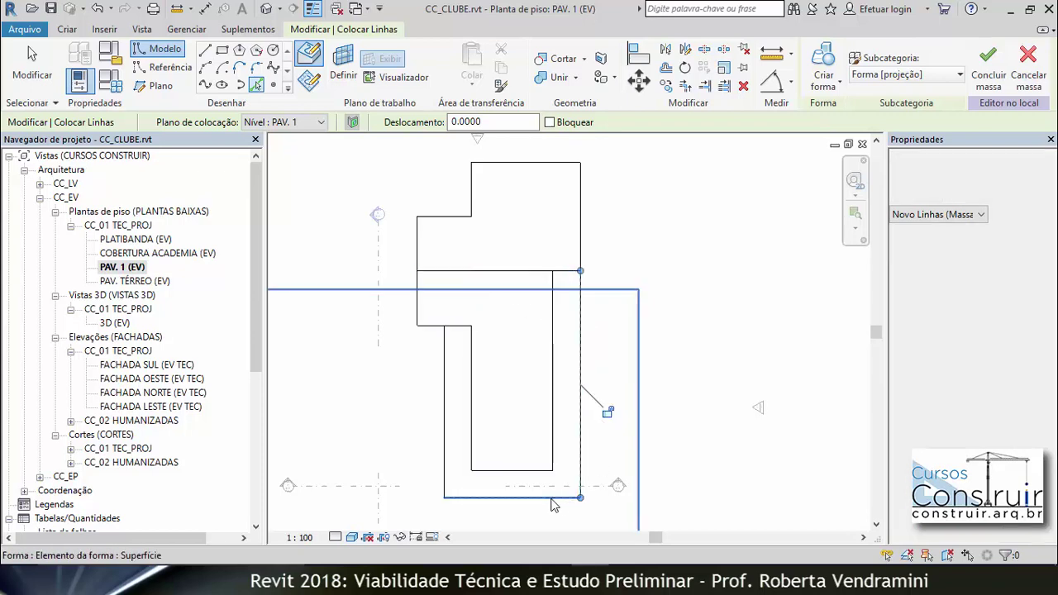
left_click(444, 470)
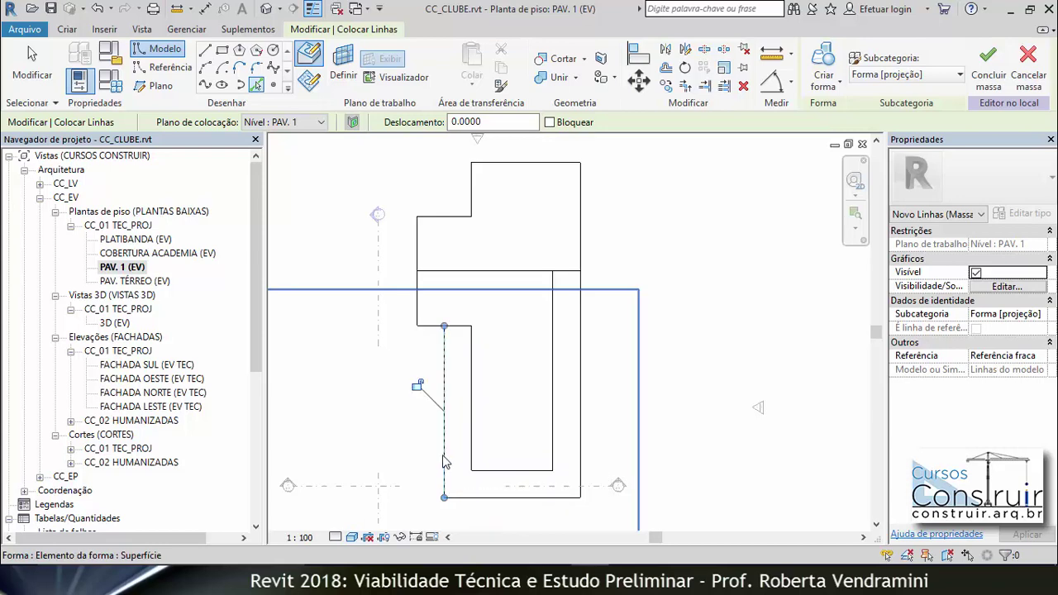
scroll(422, 310, "up", 2)
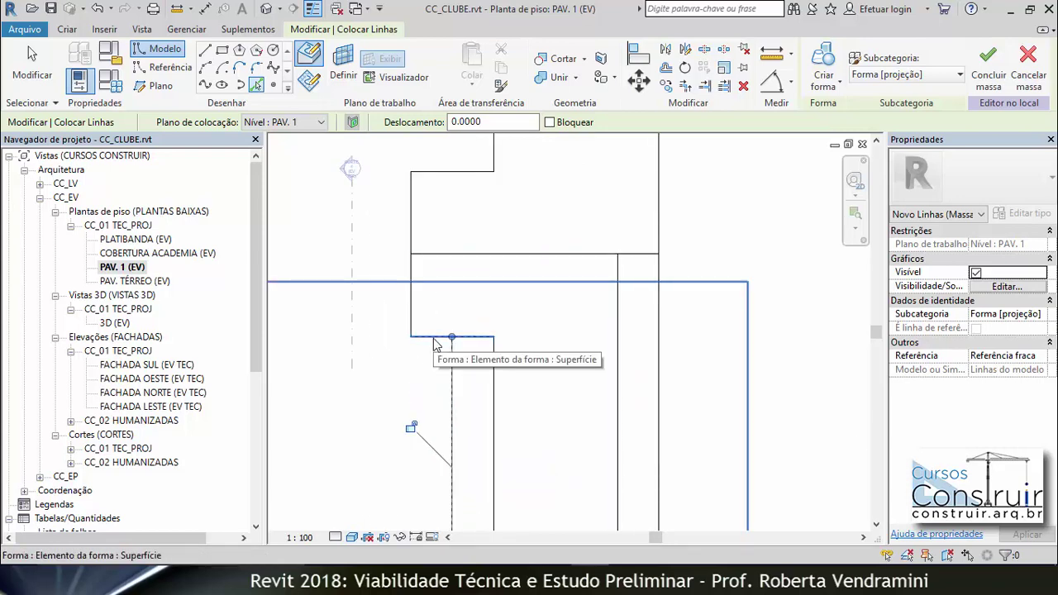
left_click(435, 341)
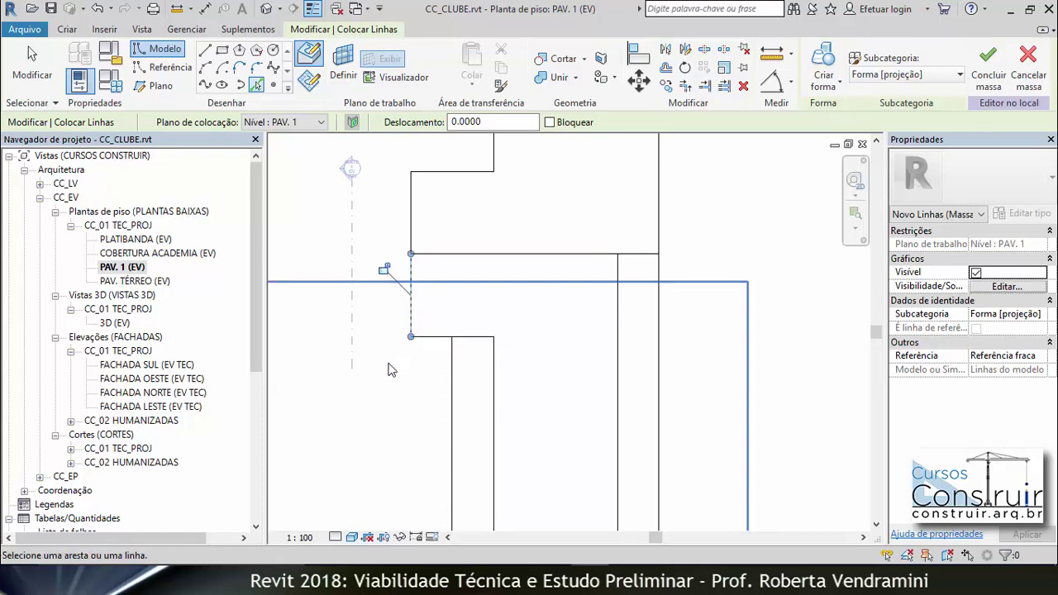
key("Delete")
key("Escape")
scroll(416, 333, "down", 1)
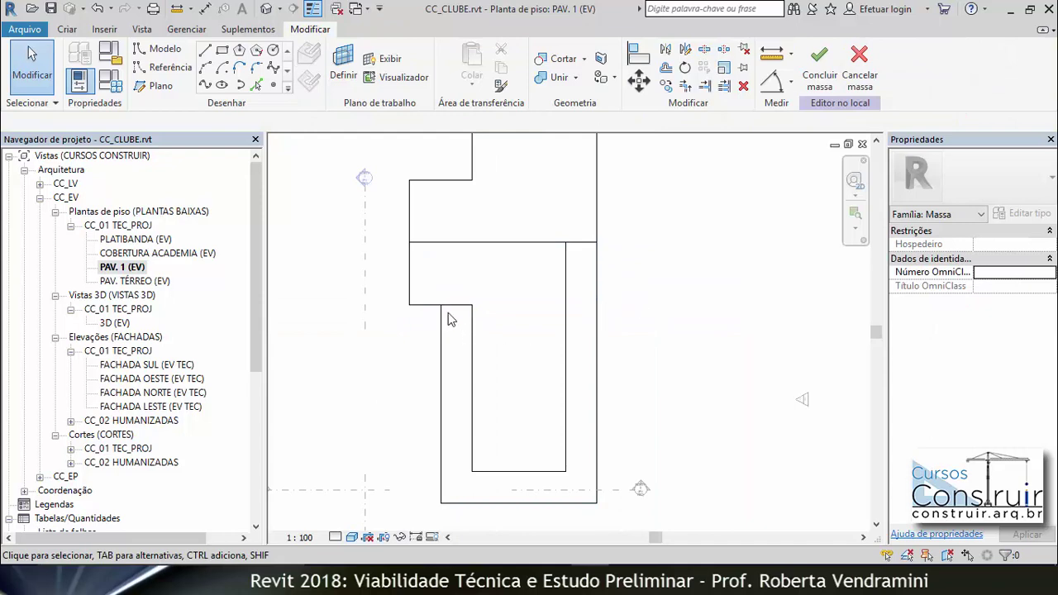
Step: Trim the horizontal and vertical outline lines so they meet at a corner
key("Tab")
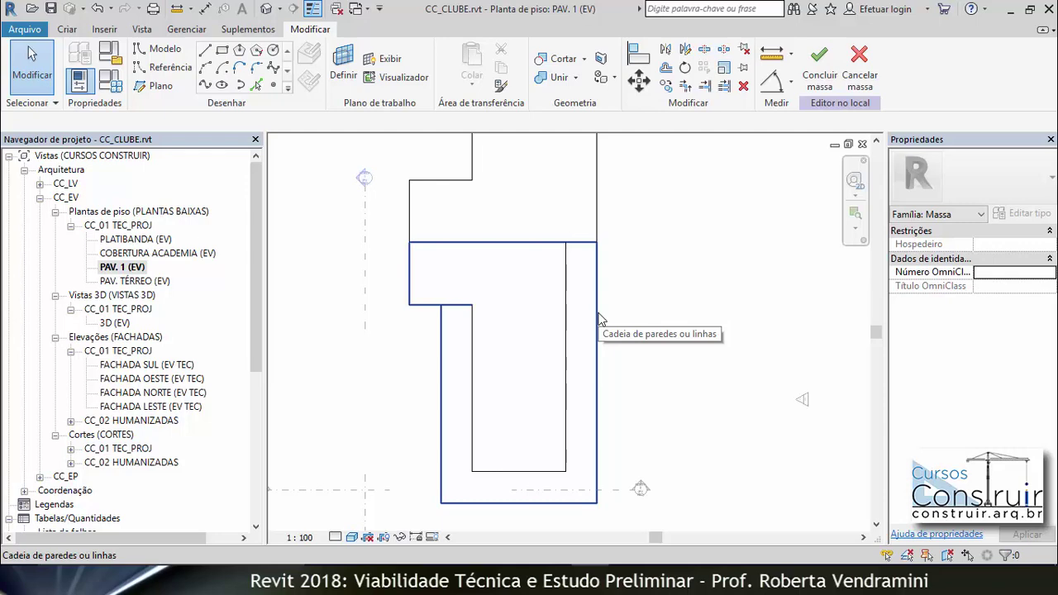
scroll(446, 310, "up", 2)
scroll(443, 309, "up", 1)
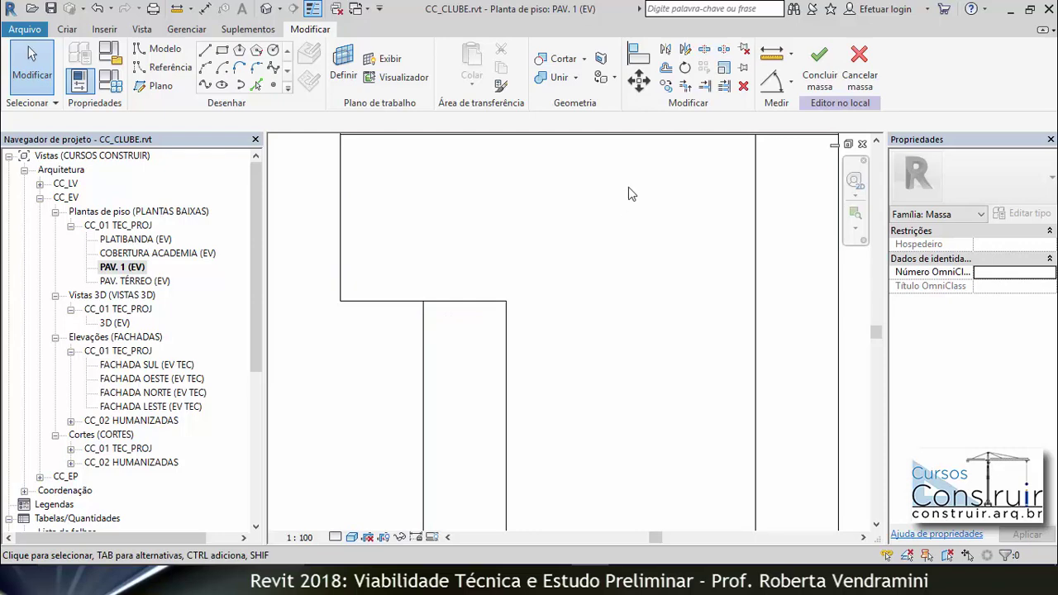
left_click(686, 86)
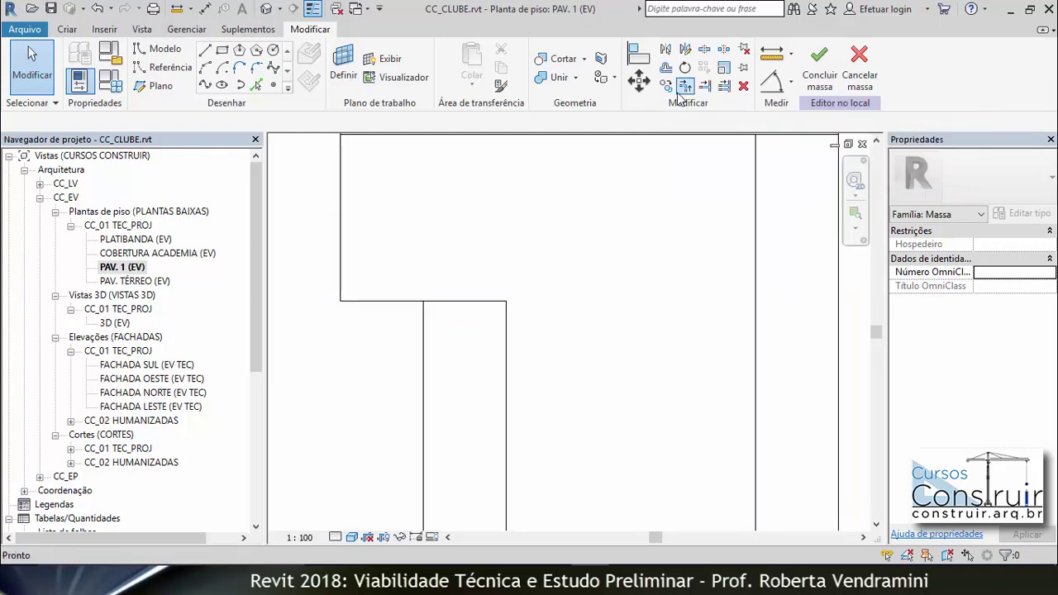
left_click(405, 302)
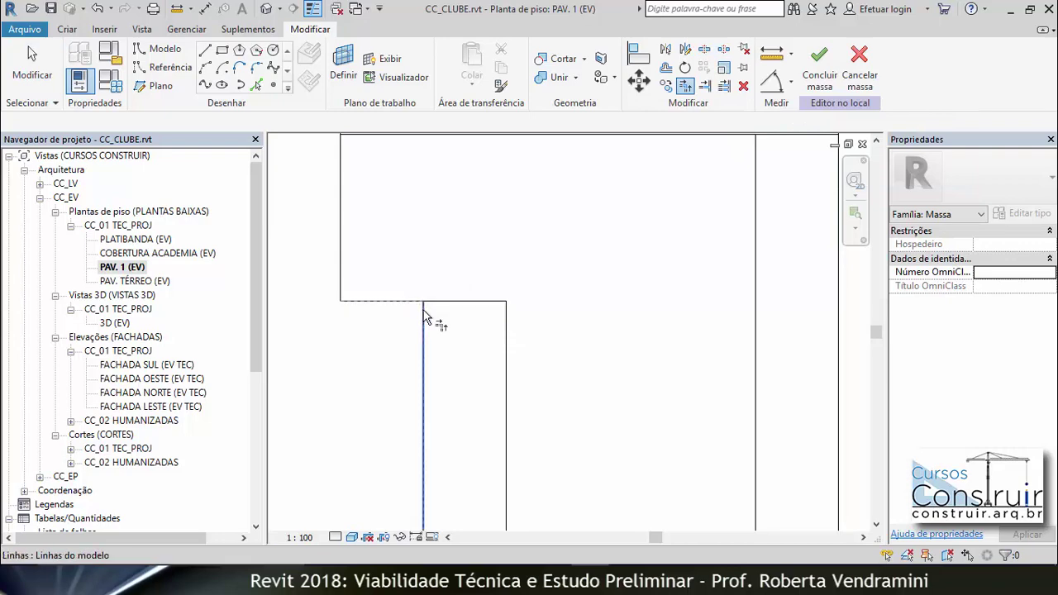
left_click(423, 314)
scroll(424, 272, "down", 5)
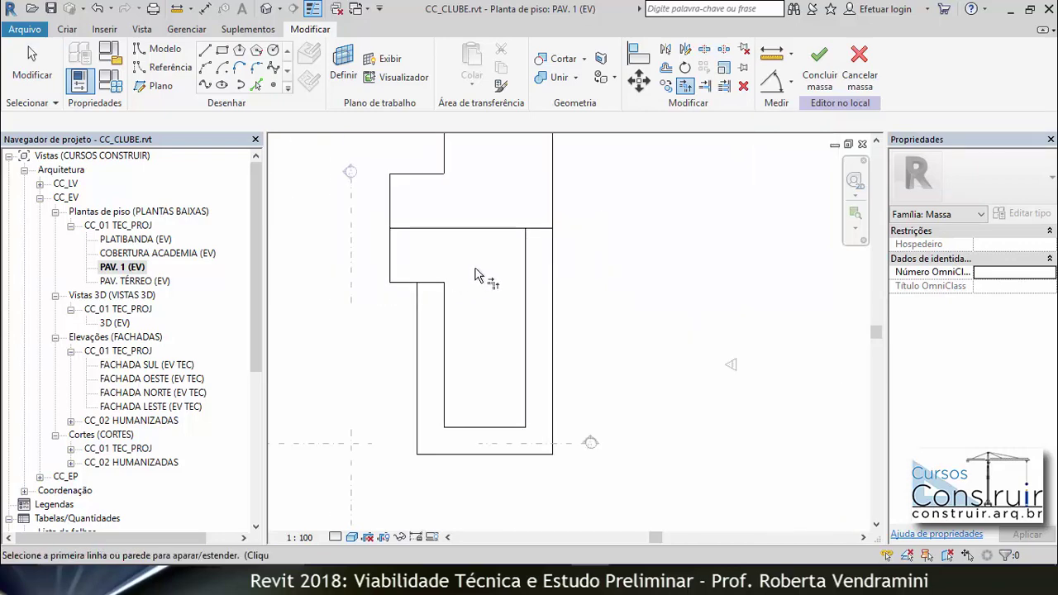
key("Escape")
Step: Select the full chain of six outline lines together
key("Tab")
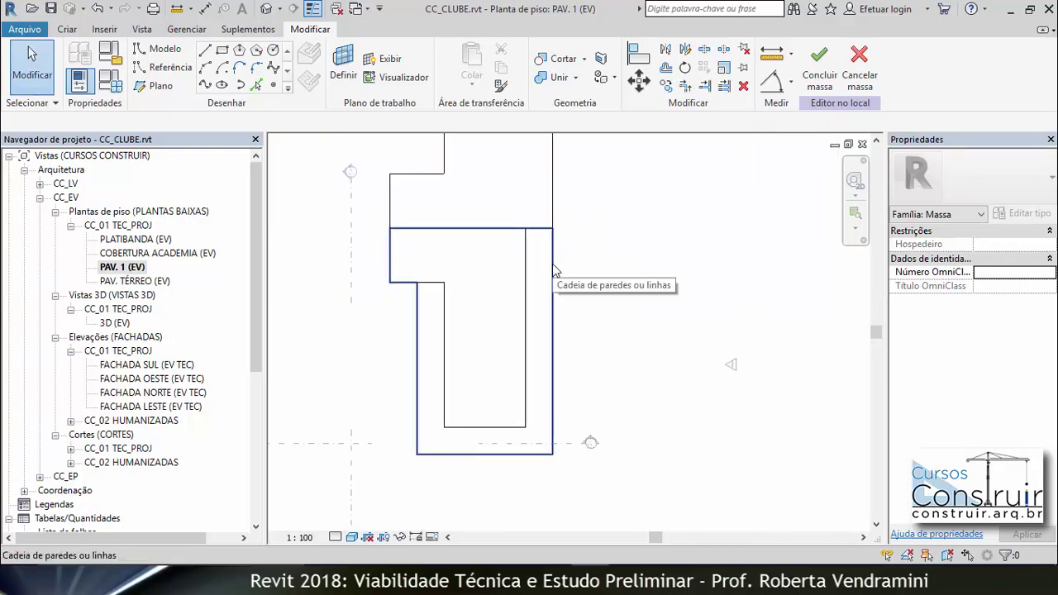
scroll(428, 257, "up", 1)
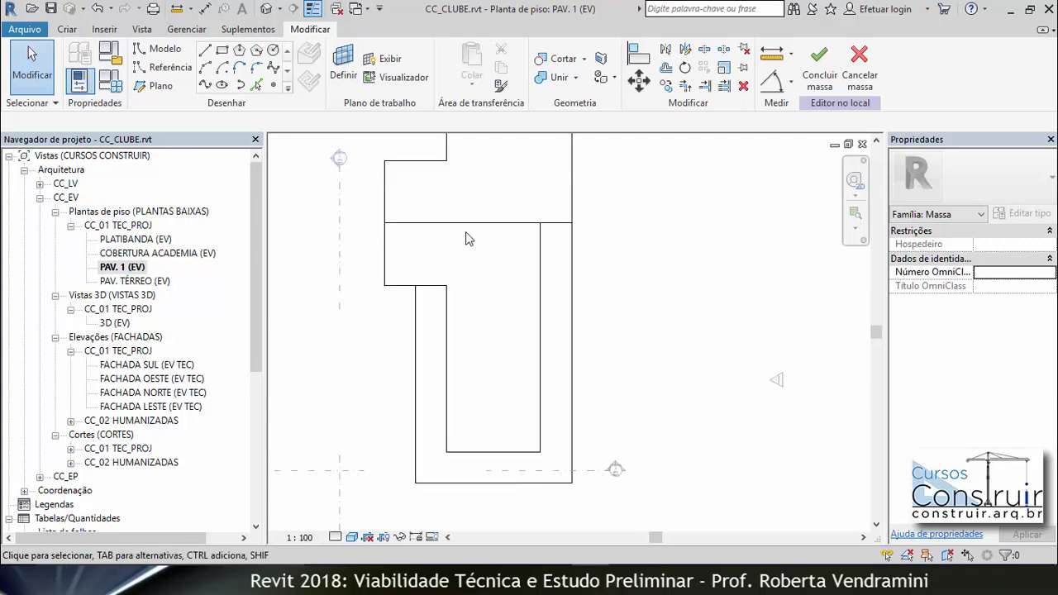
key("Tab")
left_click(468, 230)
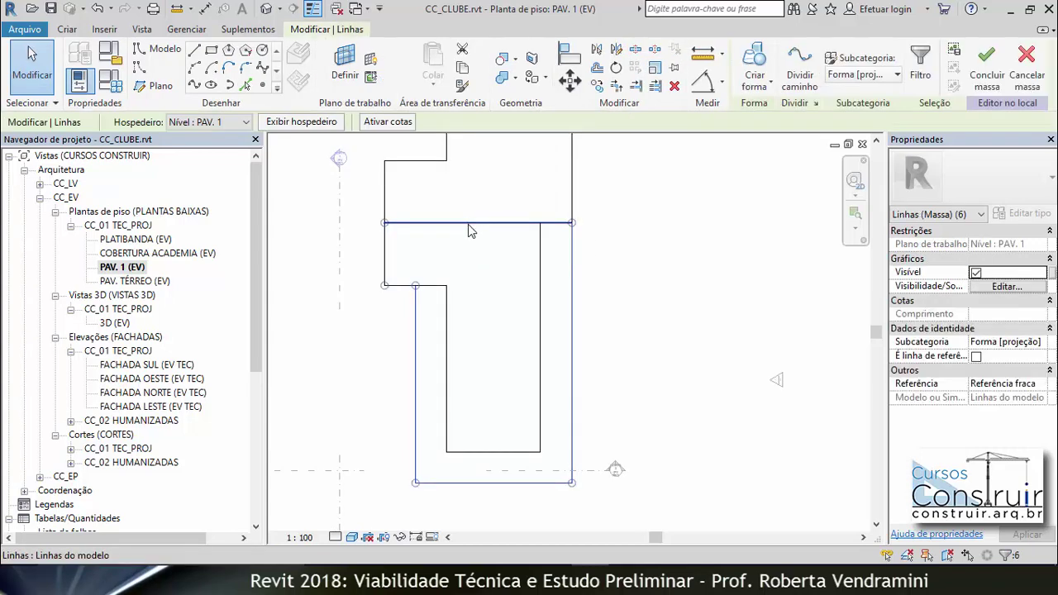
Step: Turn the selected outline into a solid form and view it in 3D (EV)
left_click(770, 85)
left_click(778, 112)
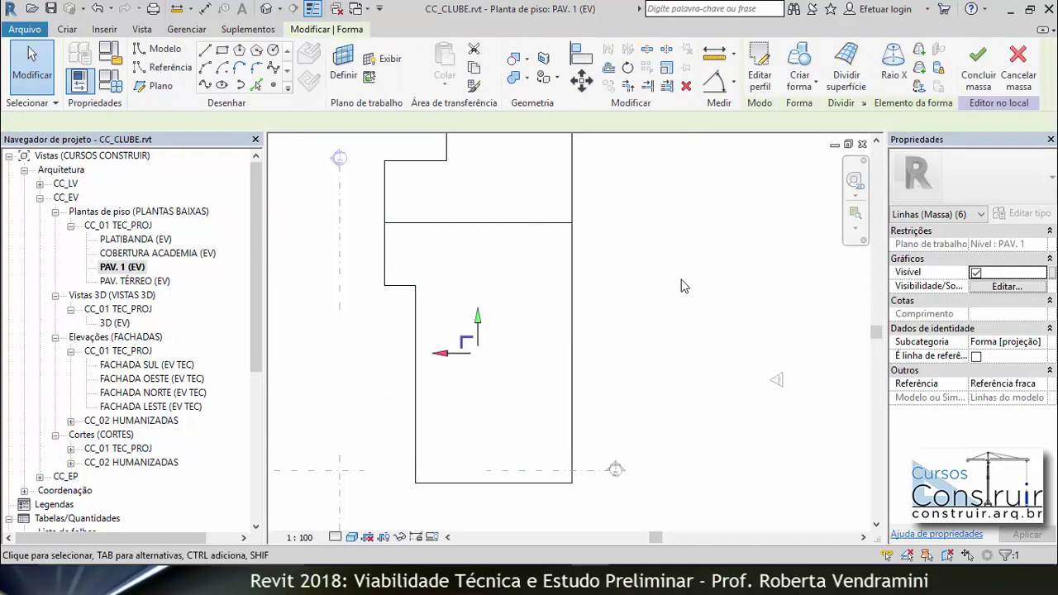
double_click(114, 323)
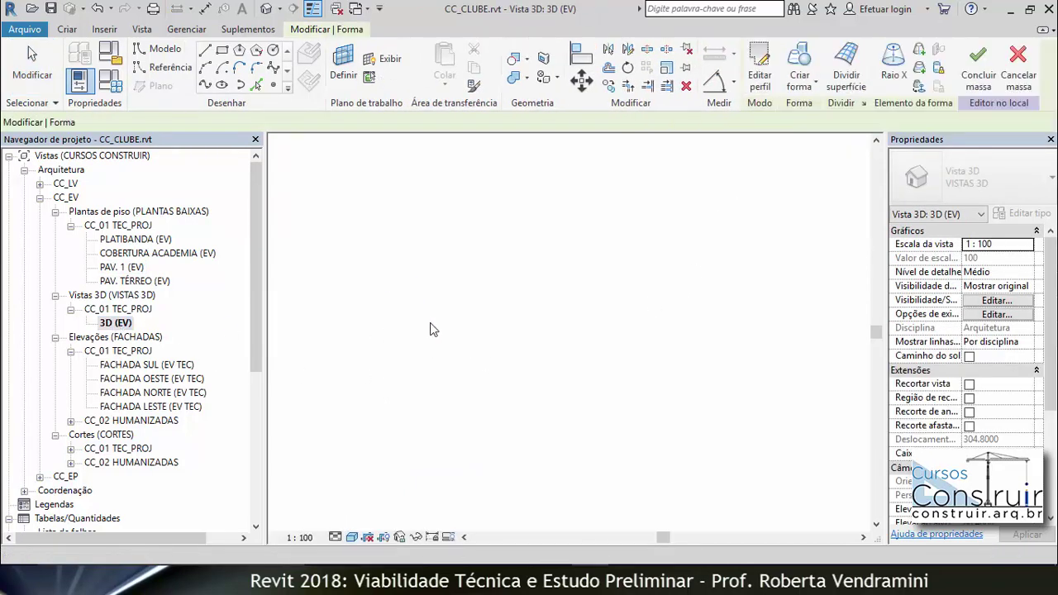
scroll(492, 378, "up", 1)
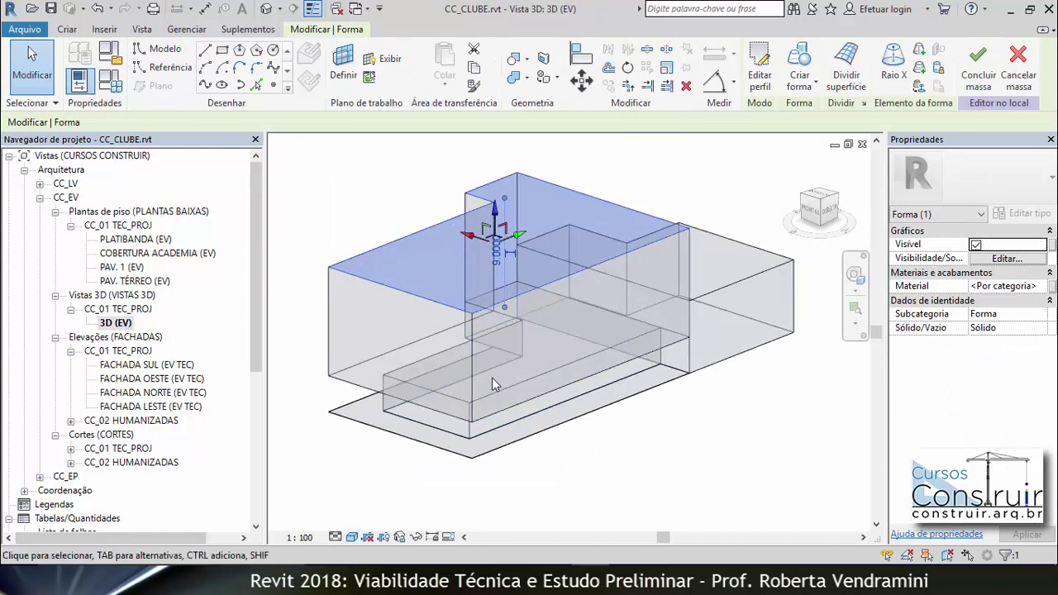
Step: Set the new form's height to 1.2 and orbit to inspect the block
left_click(499, 257)
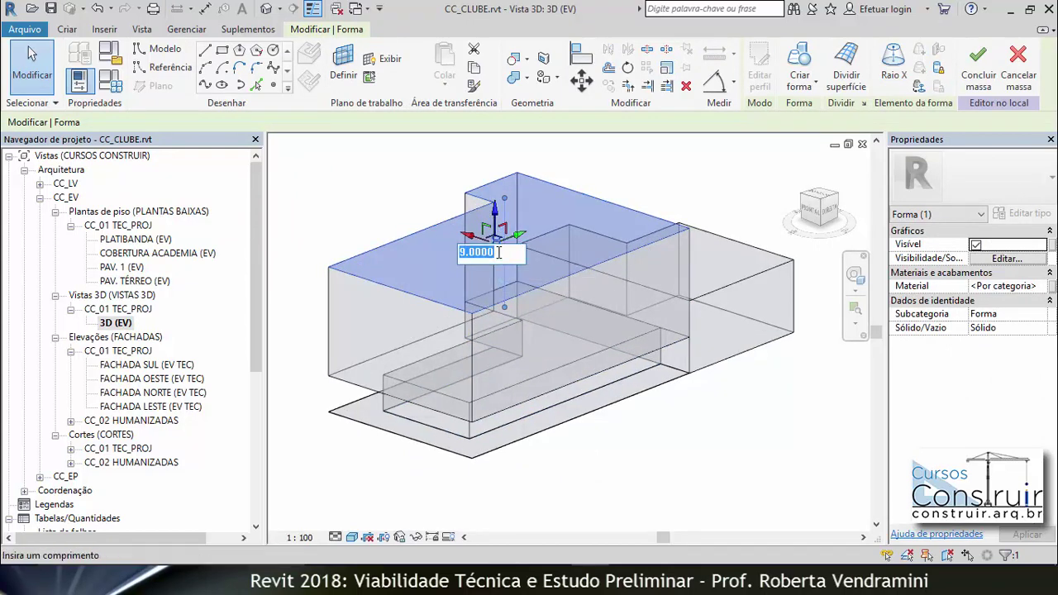
type("1.2")
key("Return")
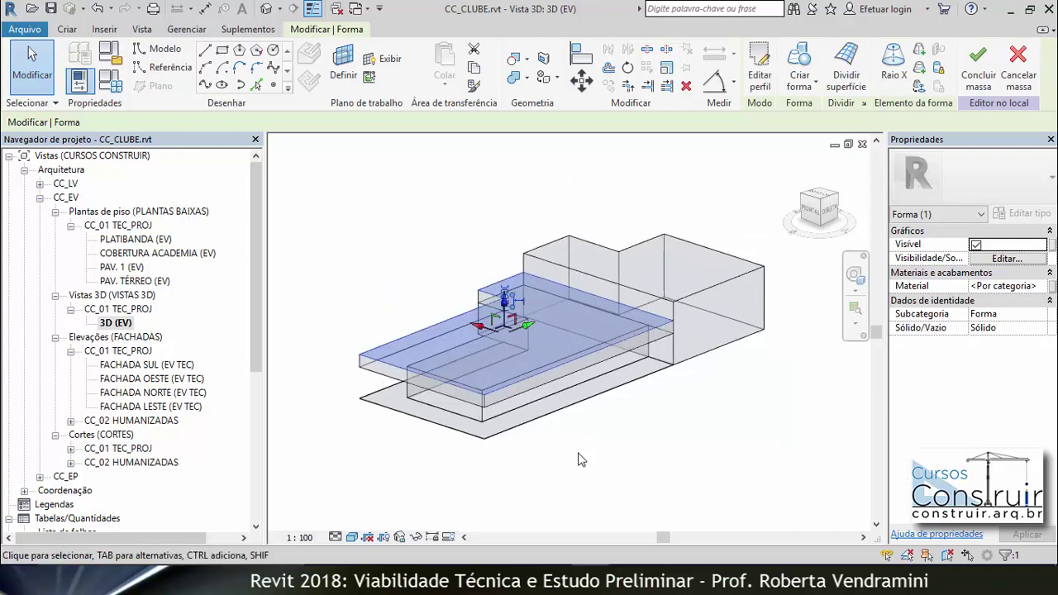
mouse_move(583, 457)
middle_mouse_down("shift")
mouse_move(471, 448)
mouse_move(624, 487)
mouse_move(678, 486)
middle_mouse_up("shift")
left_click(471, 448)
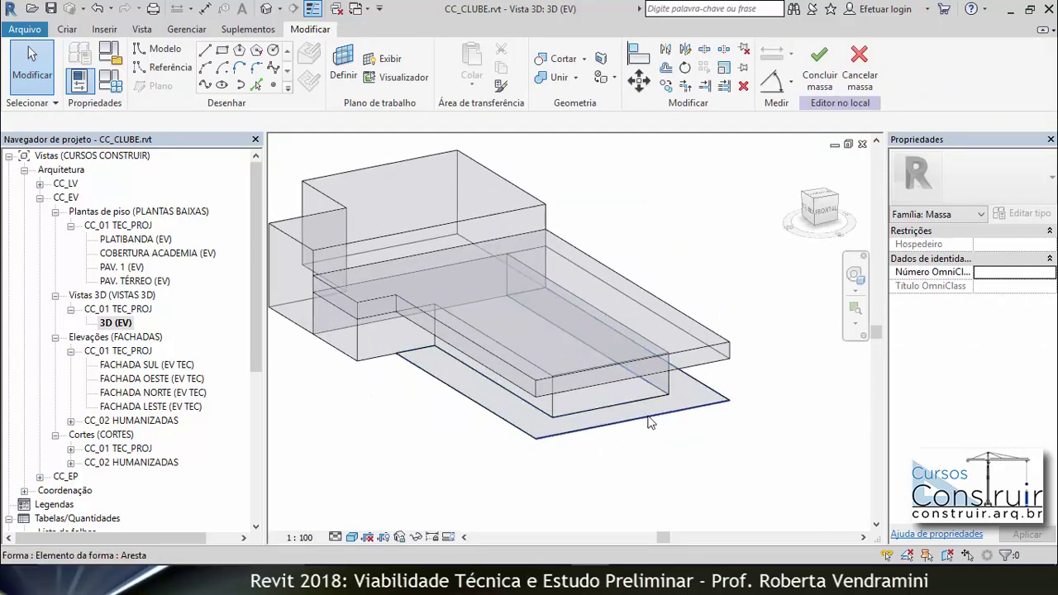
mouse_move(645, 425)
middle_mouse_down("shift")
mouse_move(517, 459)
mouse_move(542, 426)
middle_mouse_up("shift")
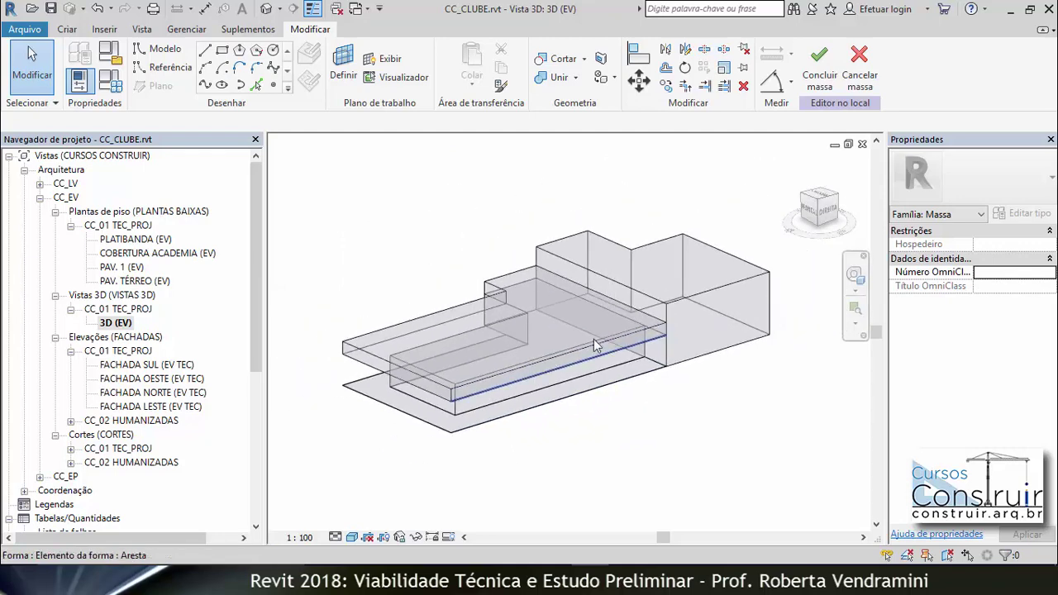
scroll(654, 200, "up", 2)
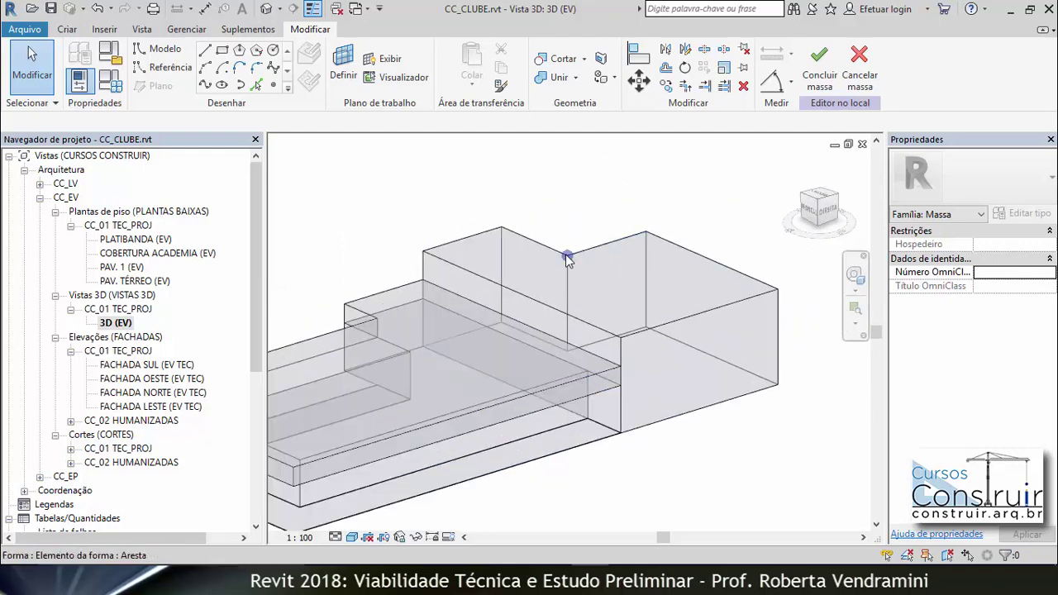
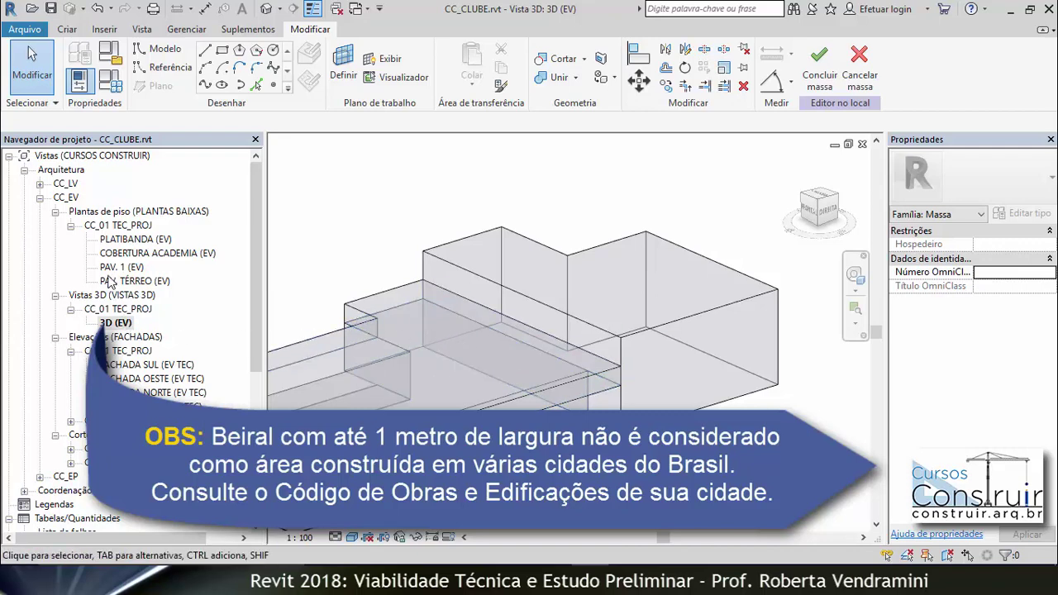
Step: Switch to the COBERTURA ACADEMIA (EV) floor plan while still inside the in-place mass edit
double_click(164, 256)
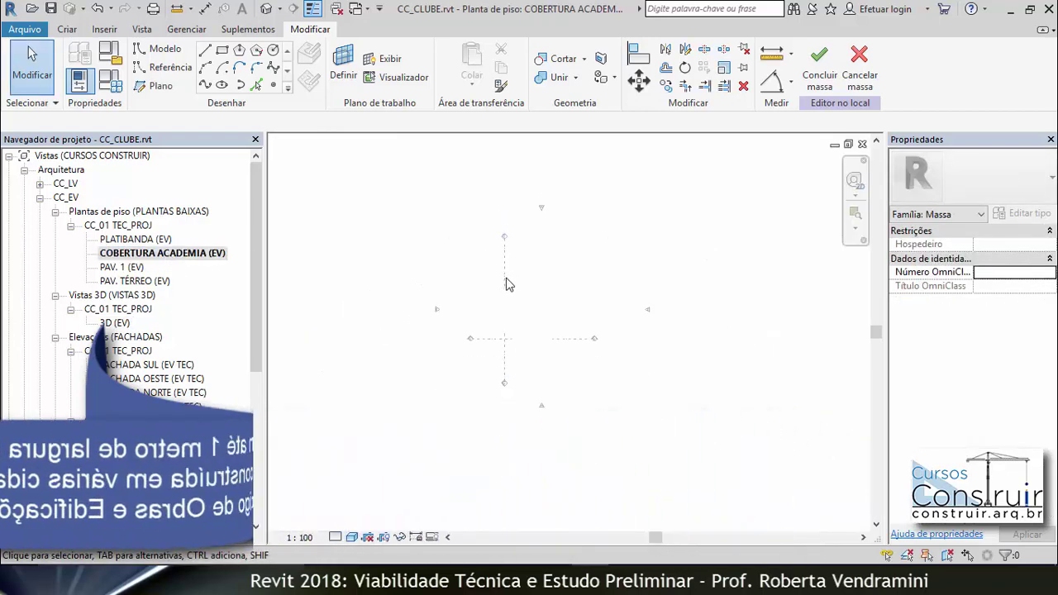
scroll(537, 264, "down", 1)
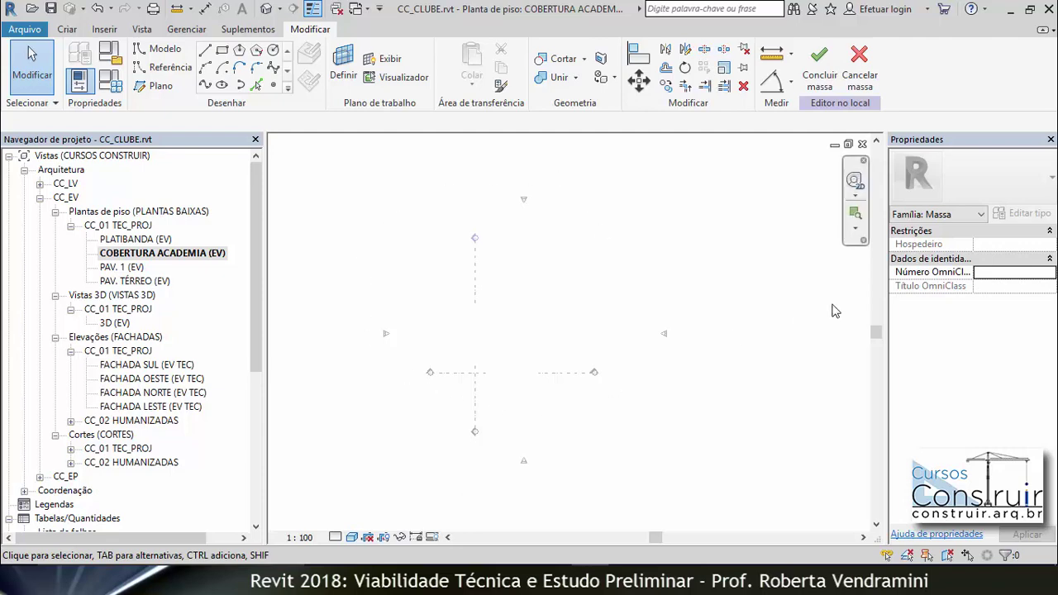
Step: Finish editing the in-place club mass with Concluir massa
left_click(819, 66)
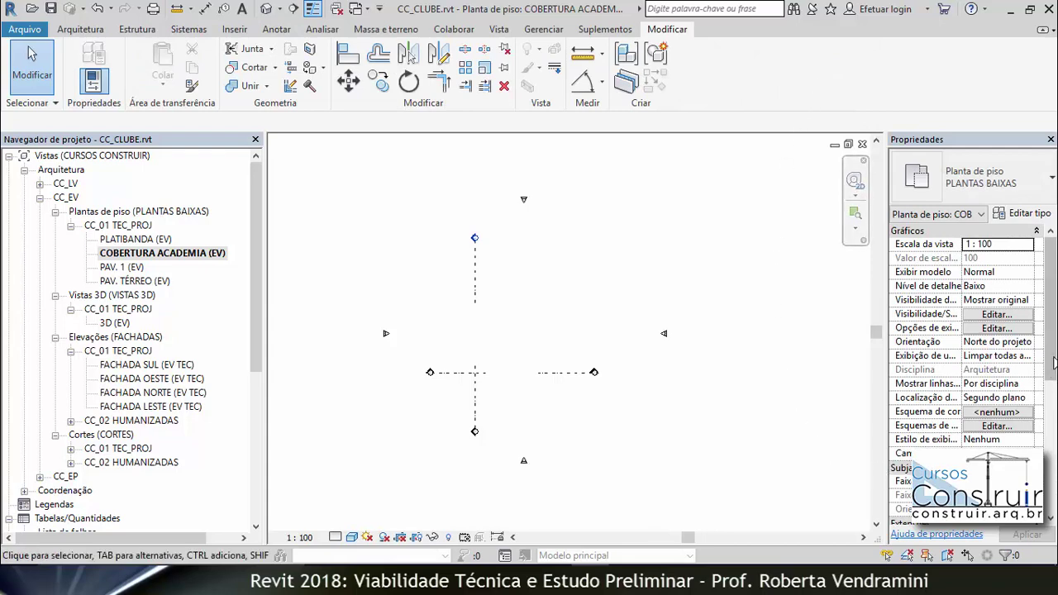
scroll(994, 395, "down", 2)
scroll(995, 395, "down", 2)
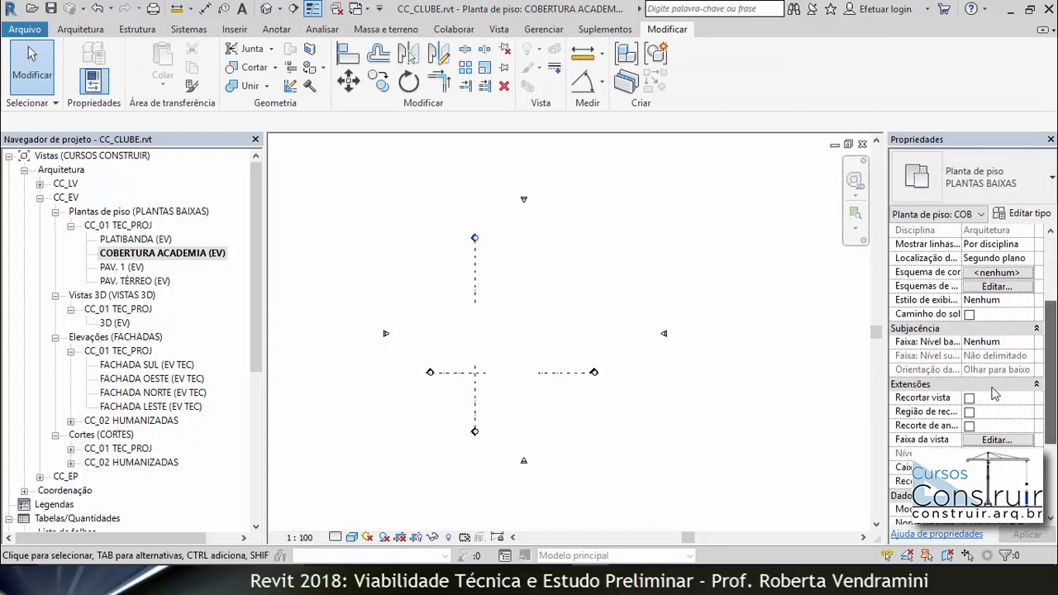
Step: Set the plan's underlay base level to PAV. TÉRREO so it spans to PAV. 1
left_click(977, 346)
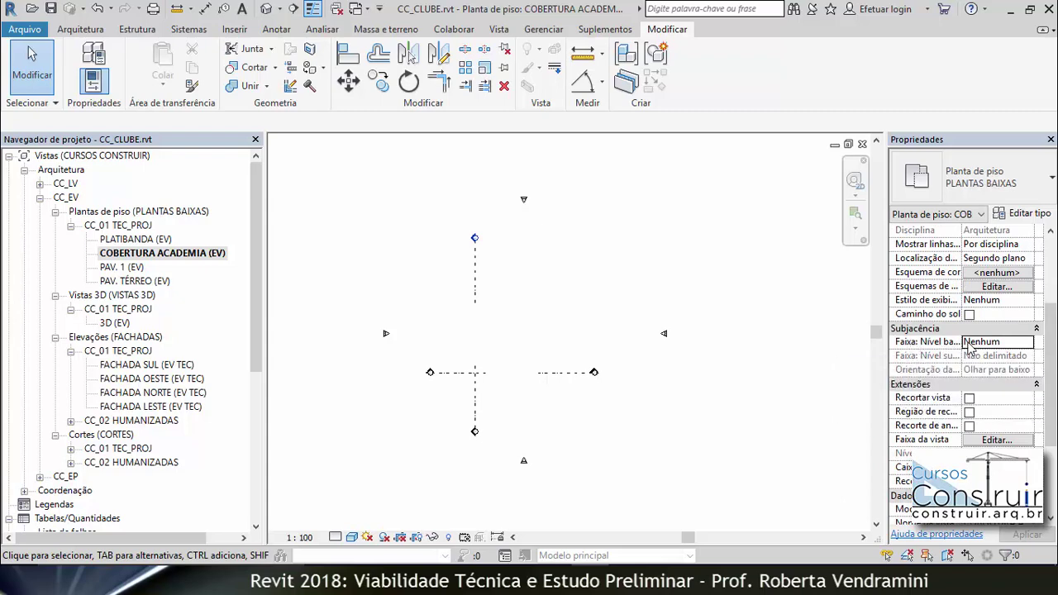
left_click(1030, 343)
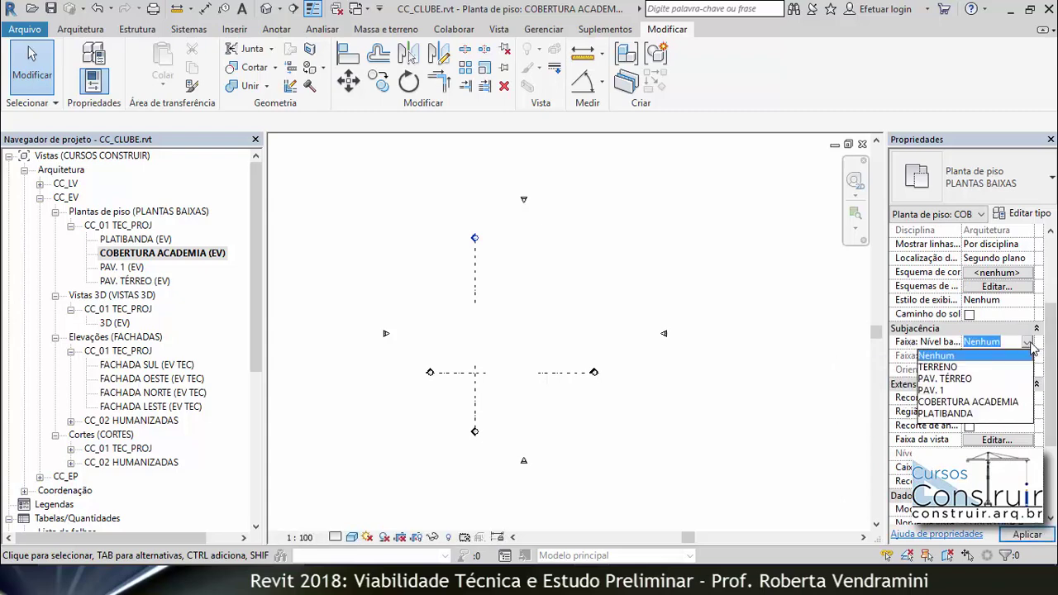
left_click(988, 379)
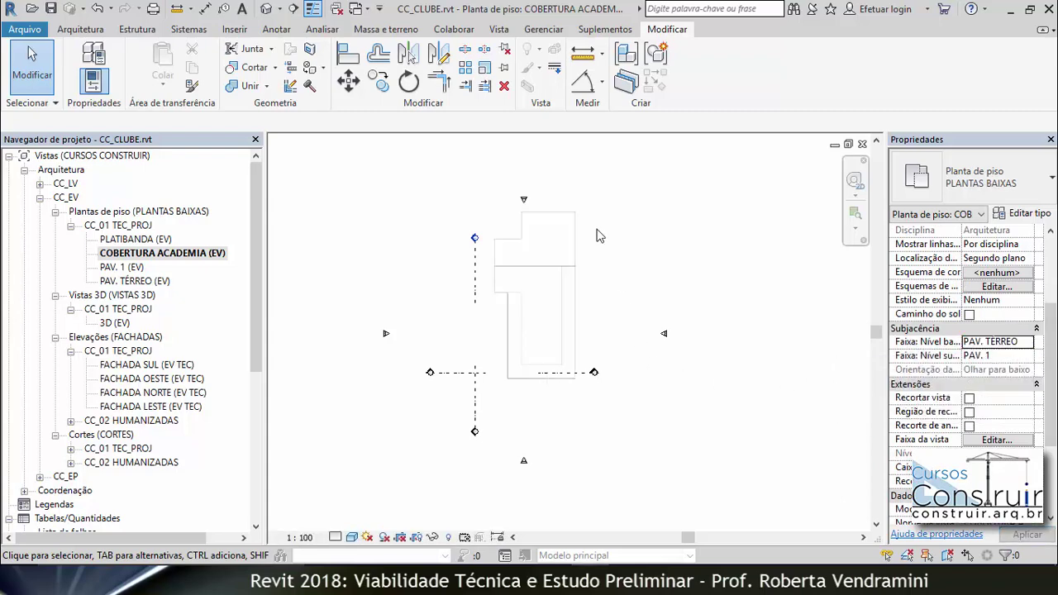
scroll(557, 244, "up", 2)
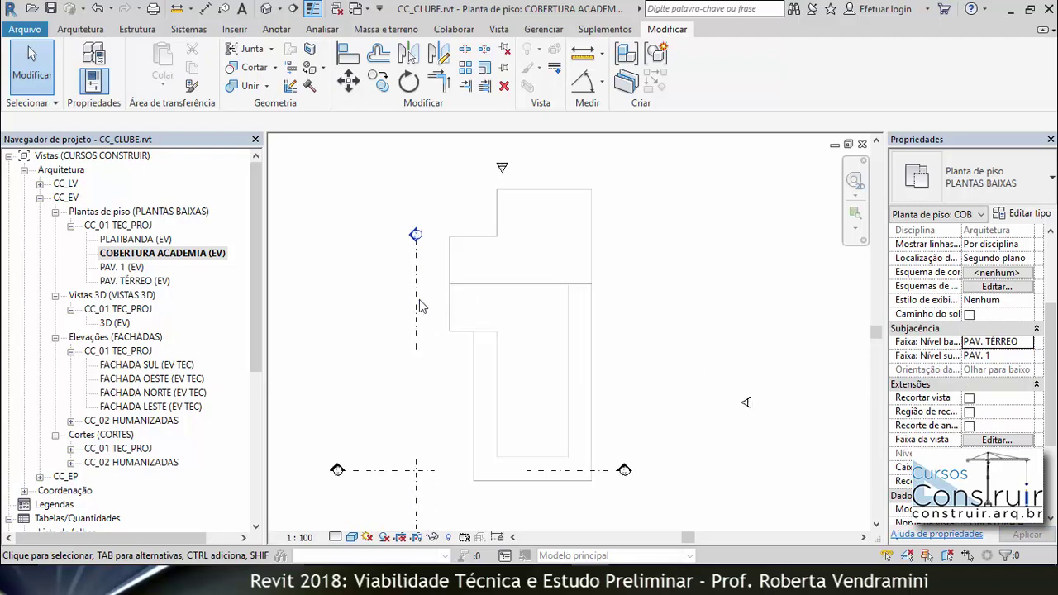
scroll(511, 266, "down", 2)
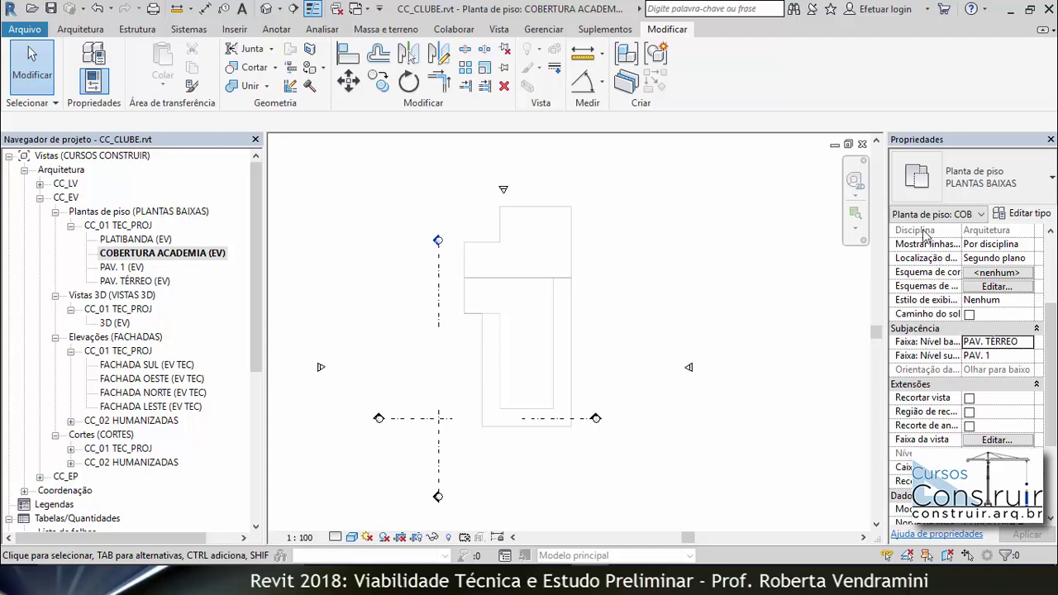
scroll(939, 282, "up", 2)
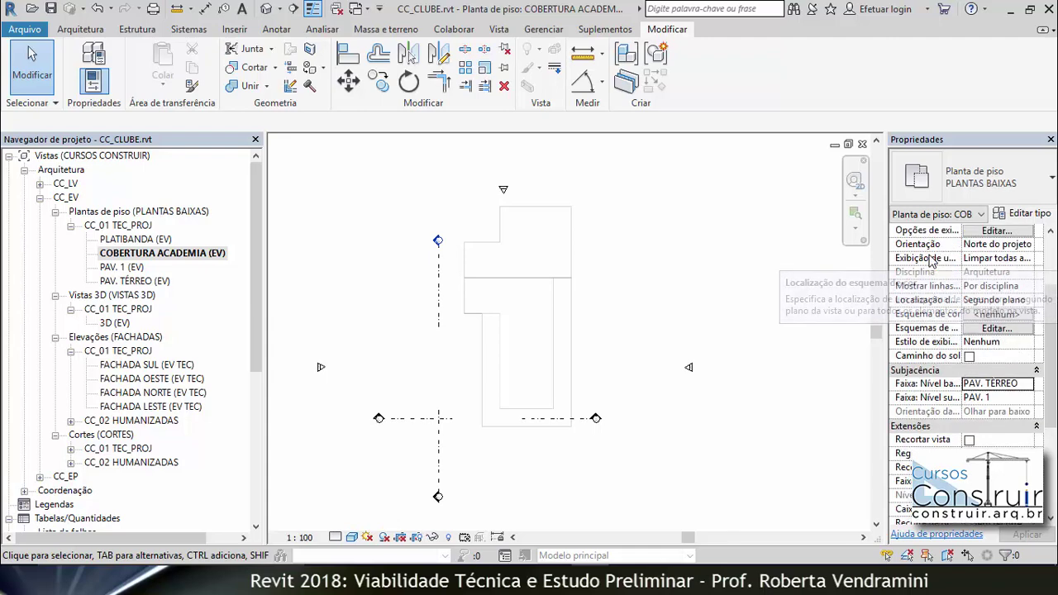
scroll(959, 265, "up", 3)
scroll(928, 281, "up", 1)
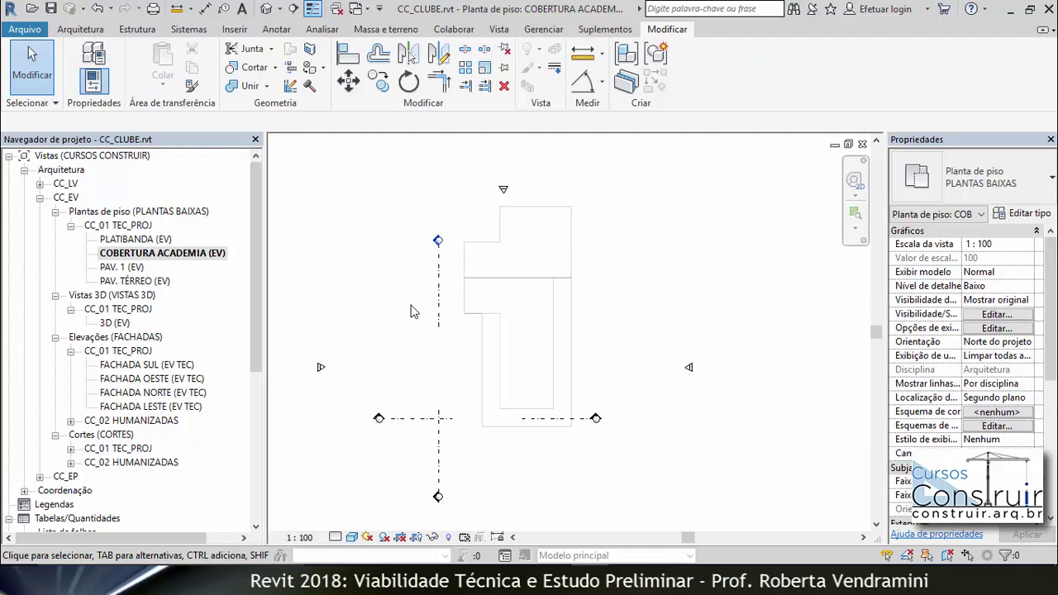
Step: Reopen the club mass for in-place editing from 3D (EV), then return to COBERTURA ACADEMIA
double_click(116, 323)
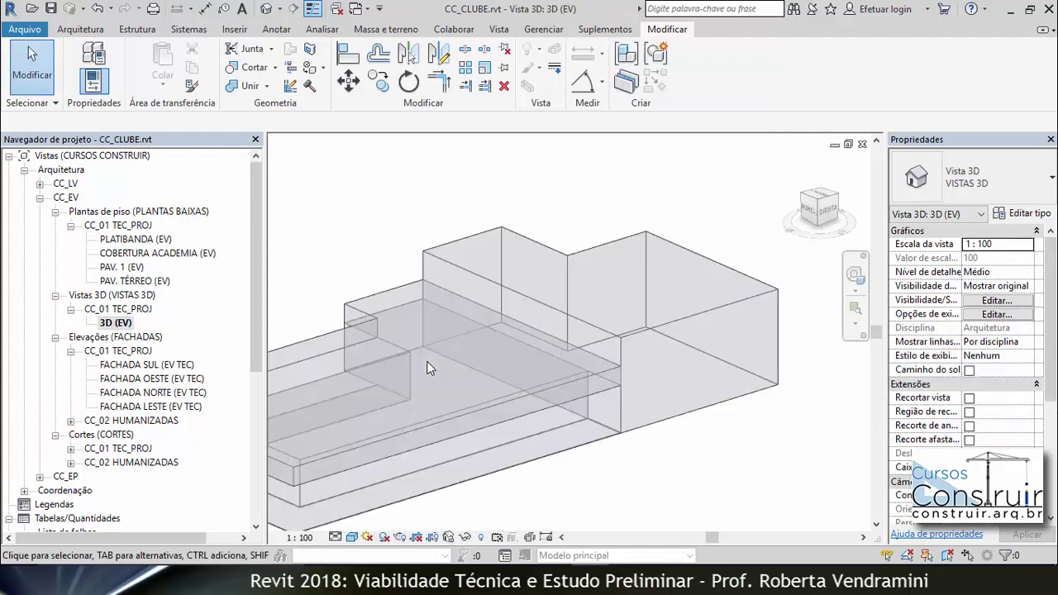
left_click(584, 278)
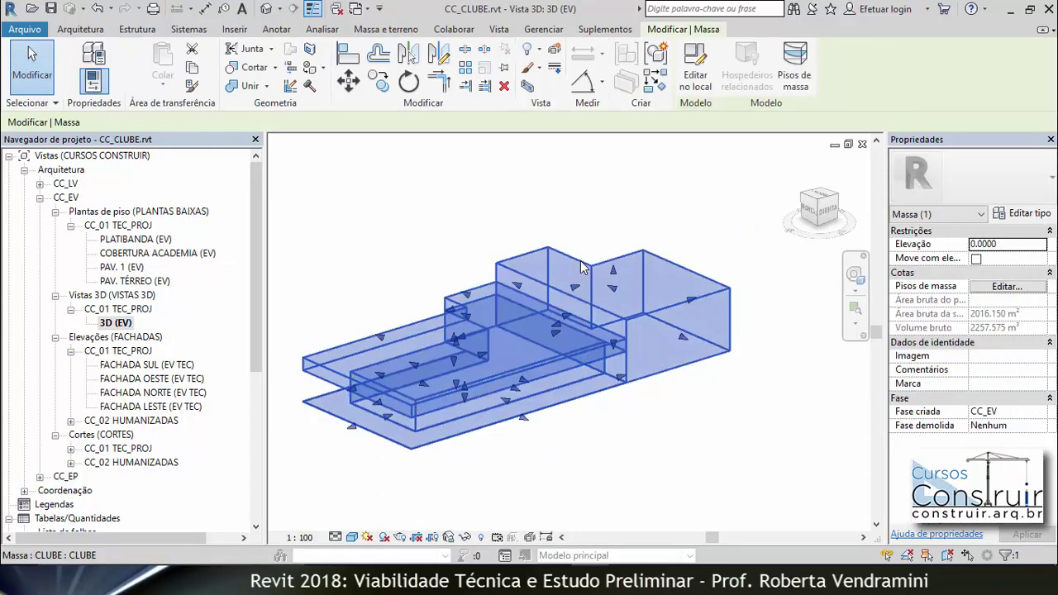
left_click(692, 76)
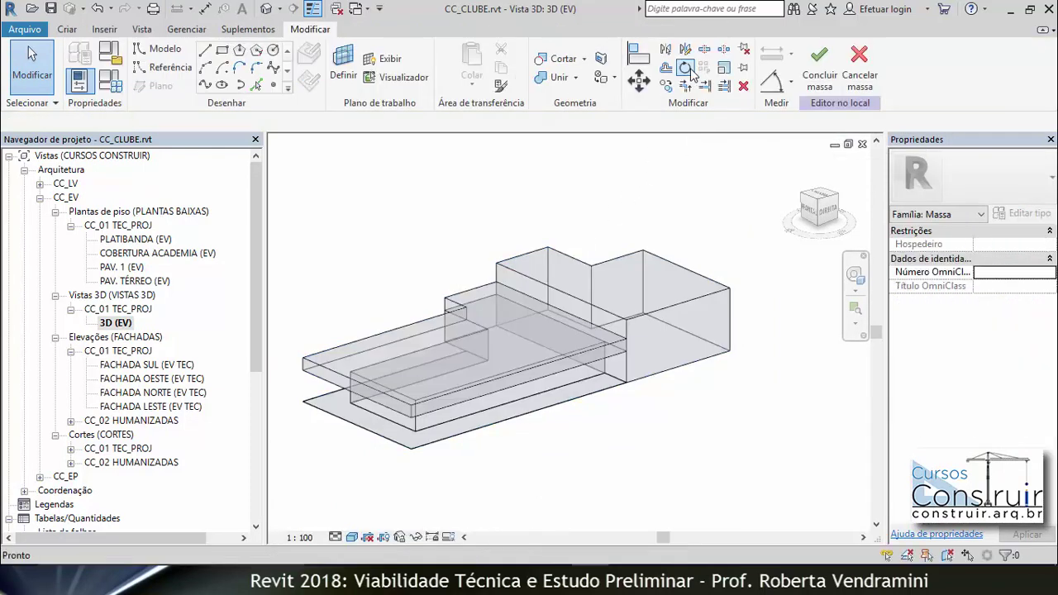
double_click(128, 253)
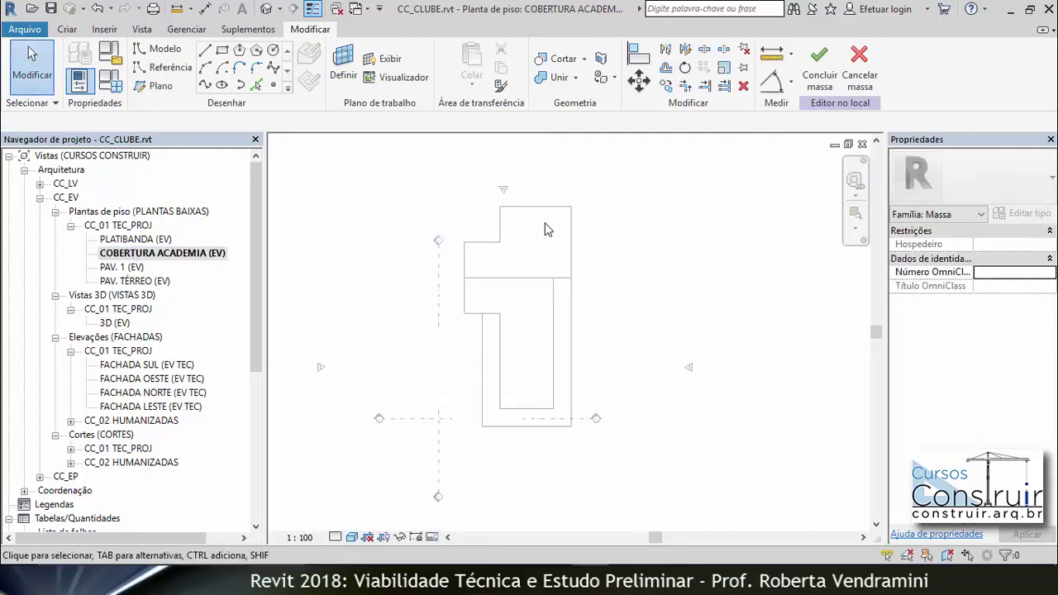
scroll(544, 230, "up", 2)
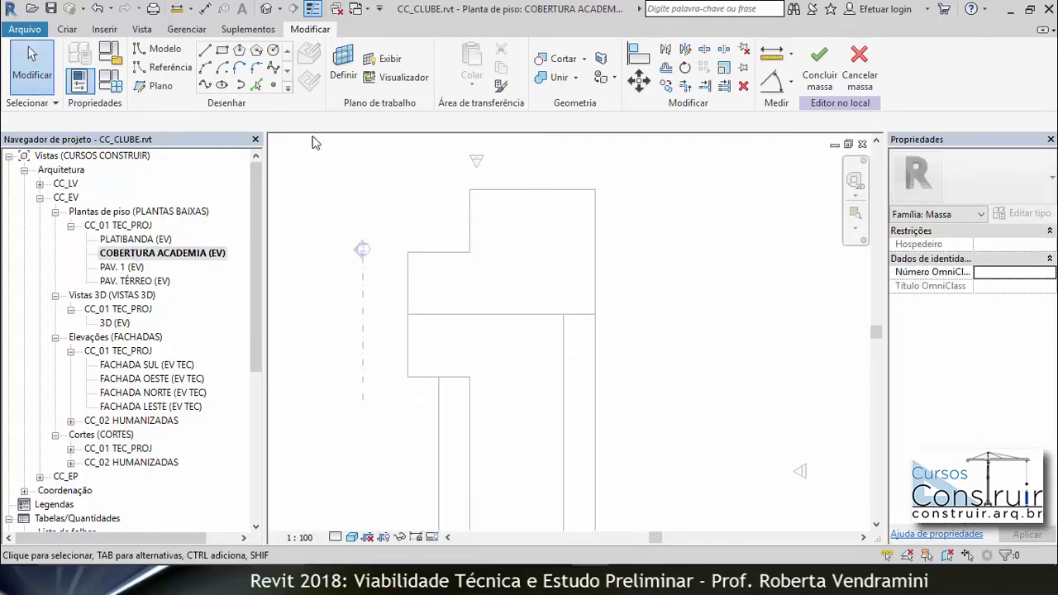
Step: Use Selecionar linhas with offset 1 to add lines along the mass's top and left edges
left_click(255, 86)
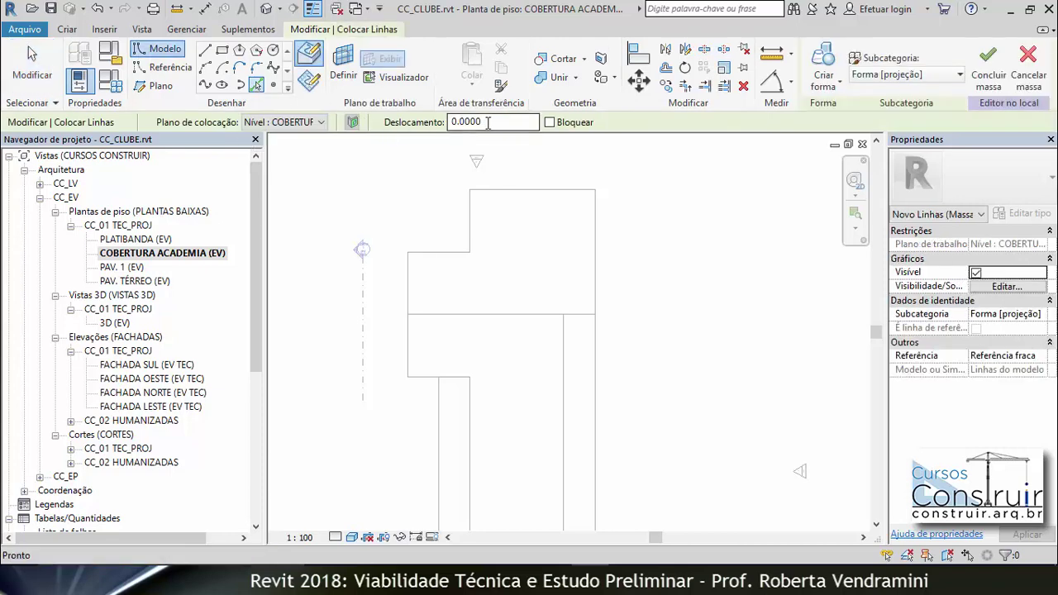
left_click_drag(488, 123, 456, 122)
type("1")
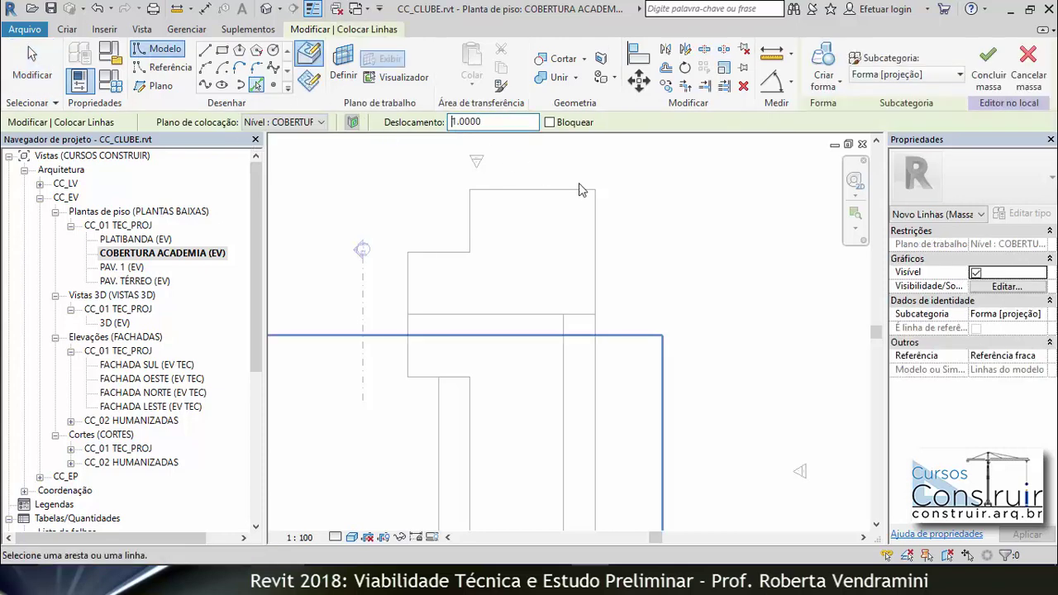
left_click(533, 188)
left_click(471, 220)
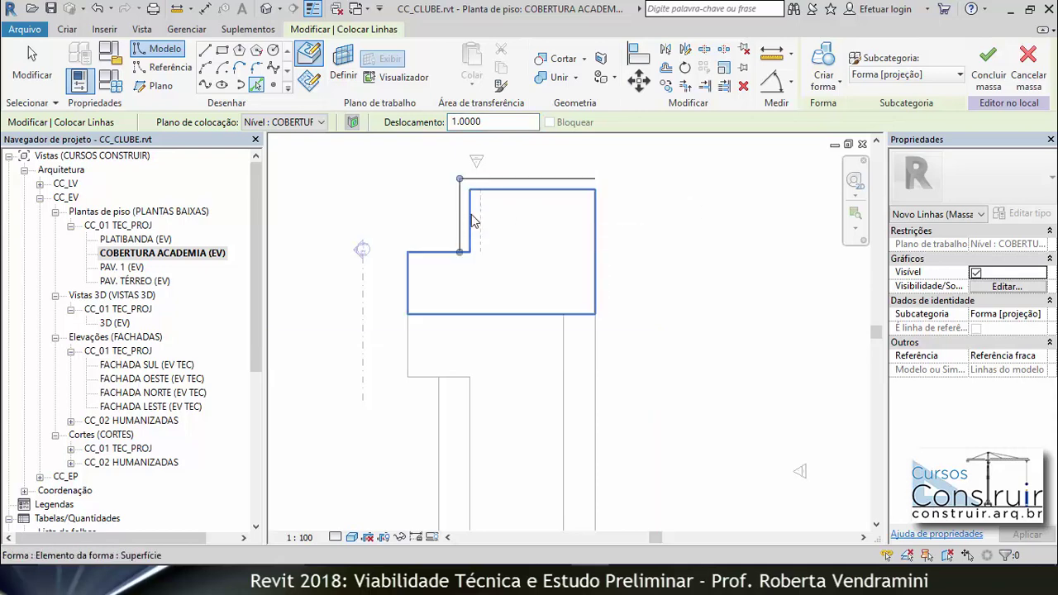
Step: Add offset lines along the remaining horizontal, left, lower and right mass edges
scroll(437, 235, "up", 2)
scroll(431, 233, "up", 2)
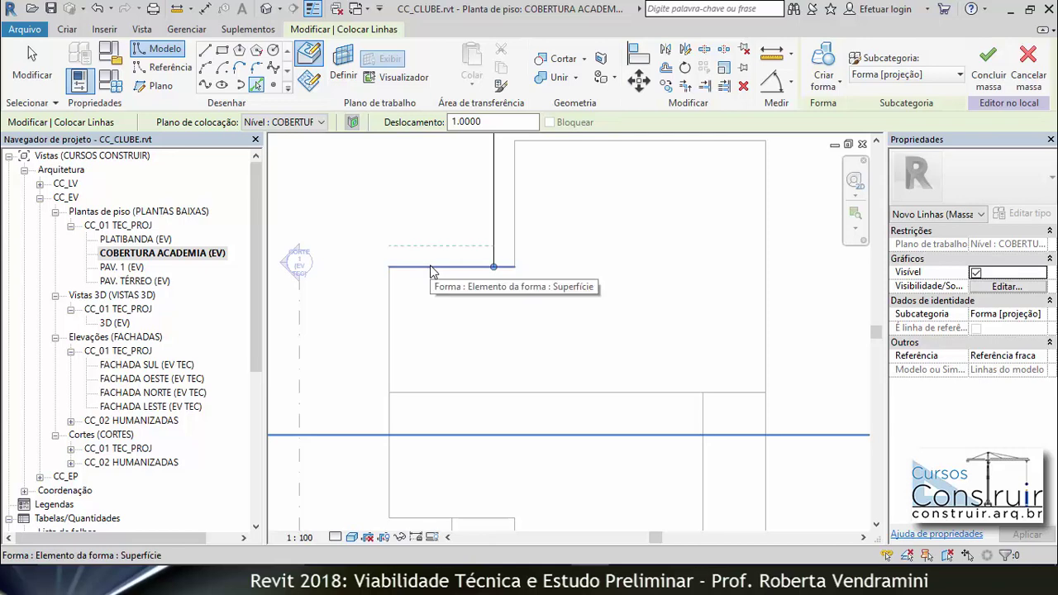
left_click(430, 271)
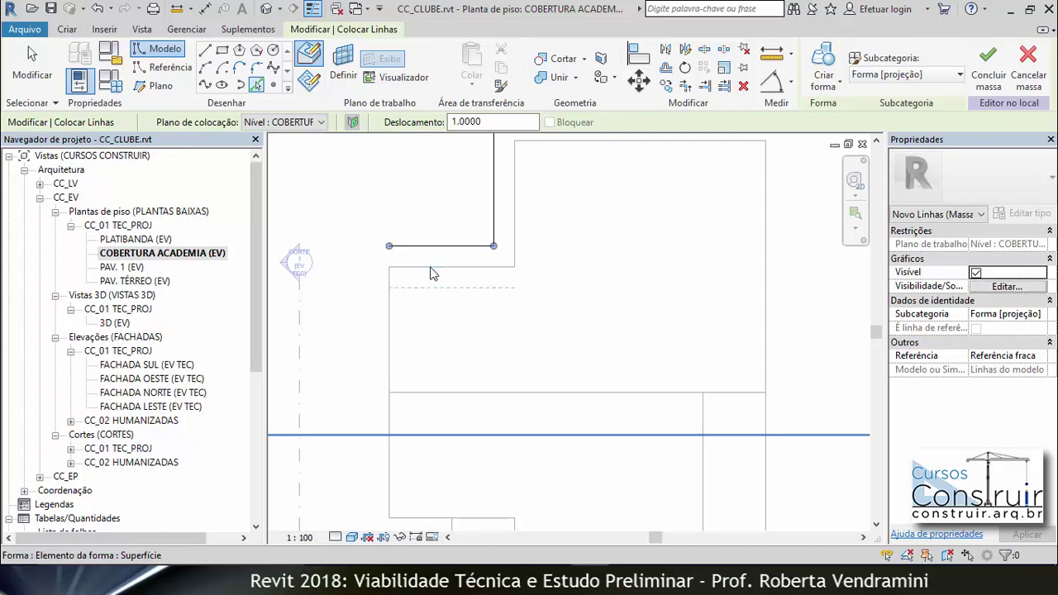
left_click(392, 298)
scroll(434, 264, "down", 2)
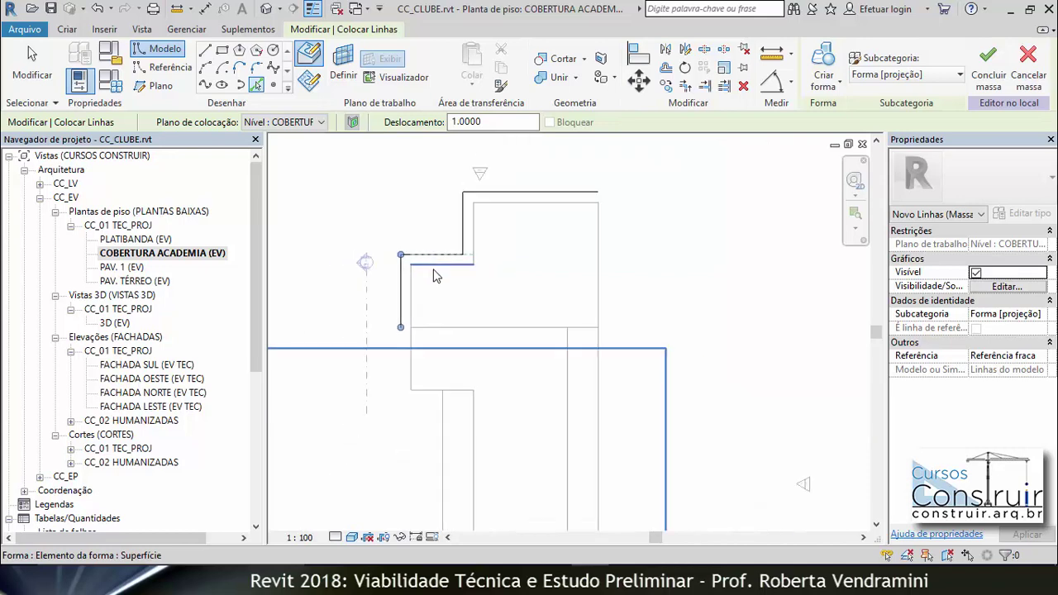
scroll(431, 394, "up", 2)
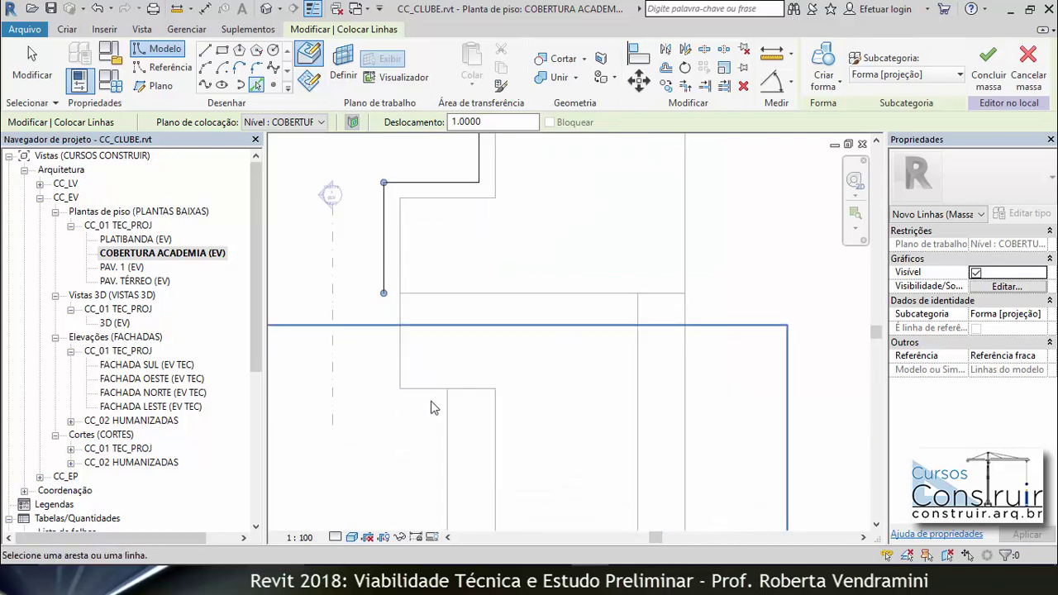
left_click(432, 394)
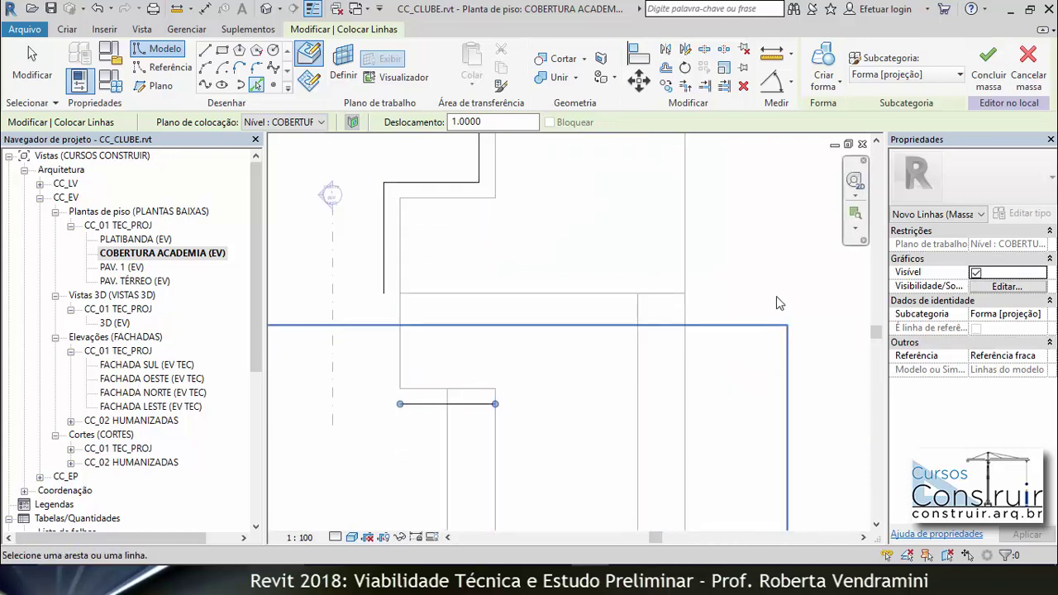
left_click(691, 248)
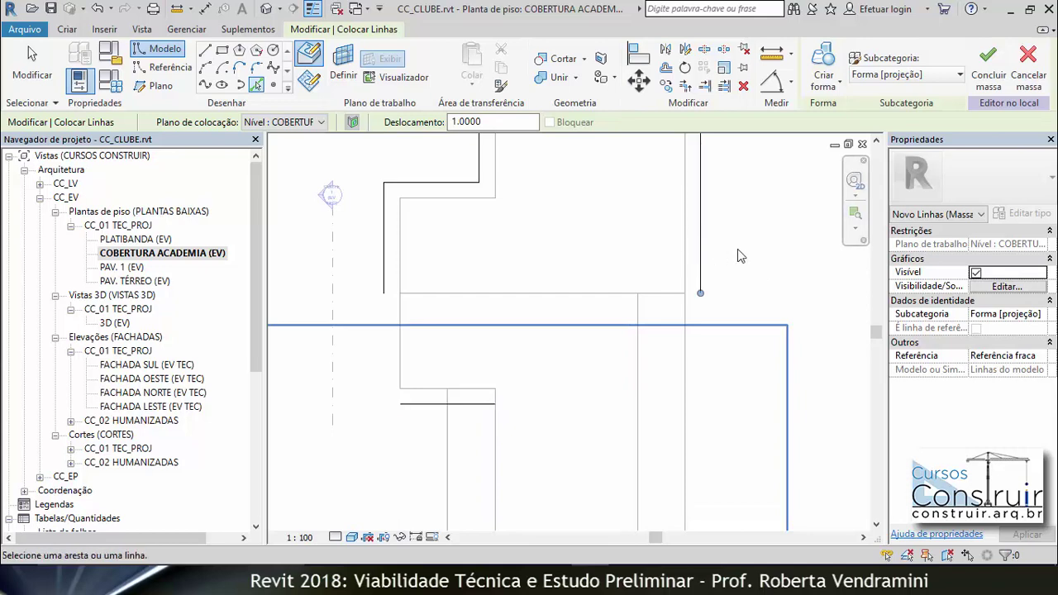
Step: Trim/extend the left-bottom and bottom-right outline lines so they meet at corners
left_click(685, 89)
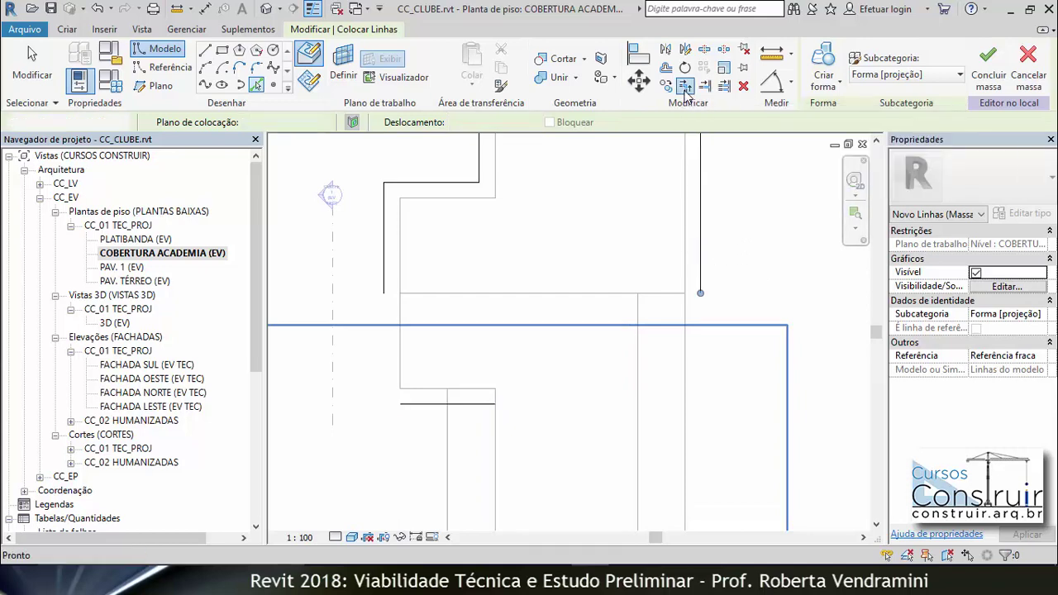
left_click(382, 268)
left_click(411, 405)
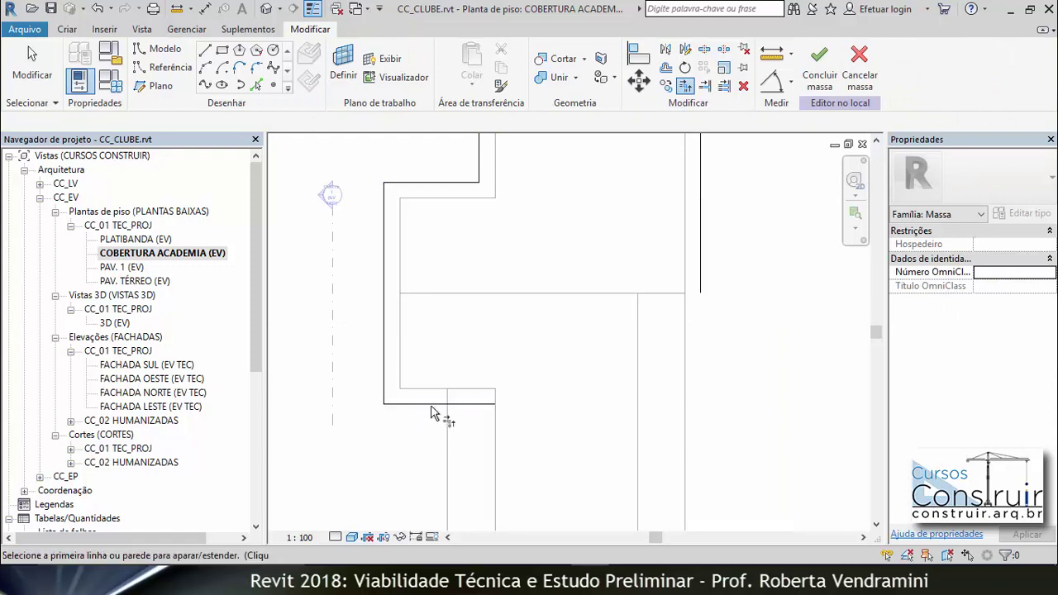
left_click(431, 405)
left_click(701, 274)
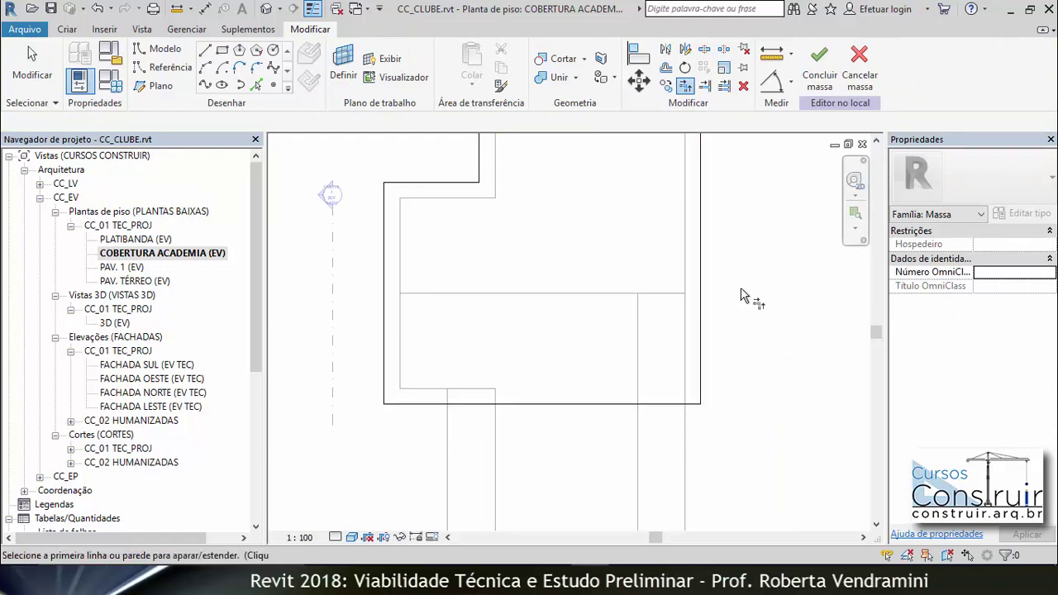
key("Escape")
scroll(699, 338, "down", 2)
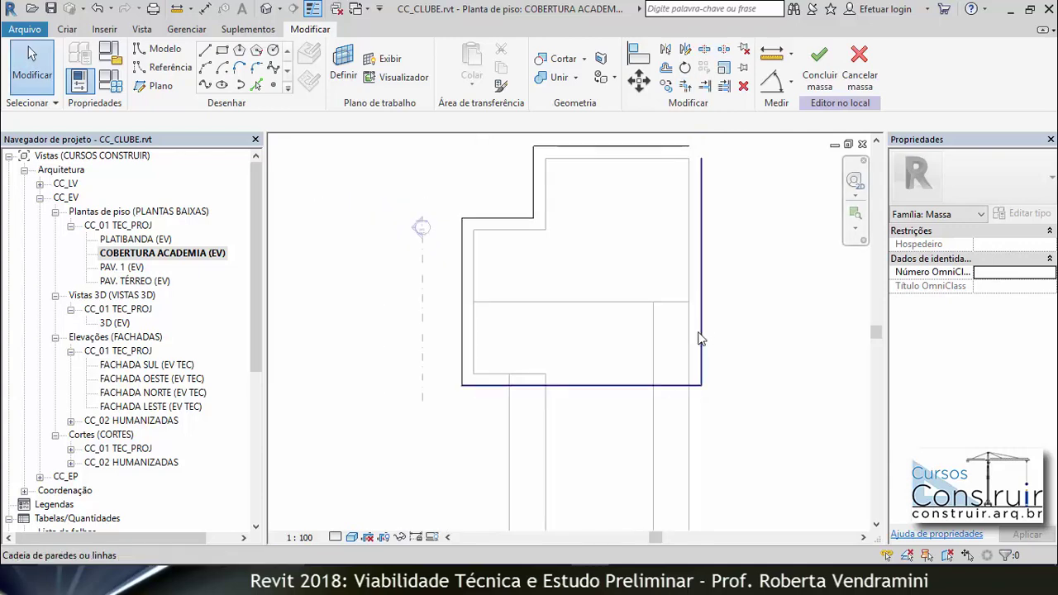
scroll(742, 222, "up", 1)
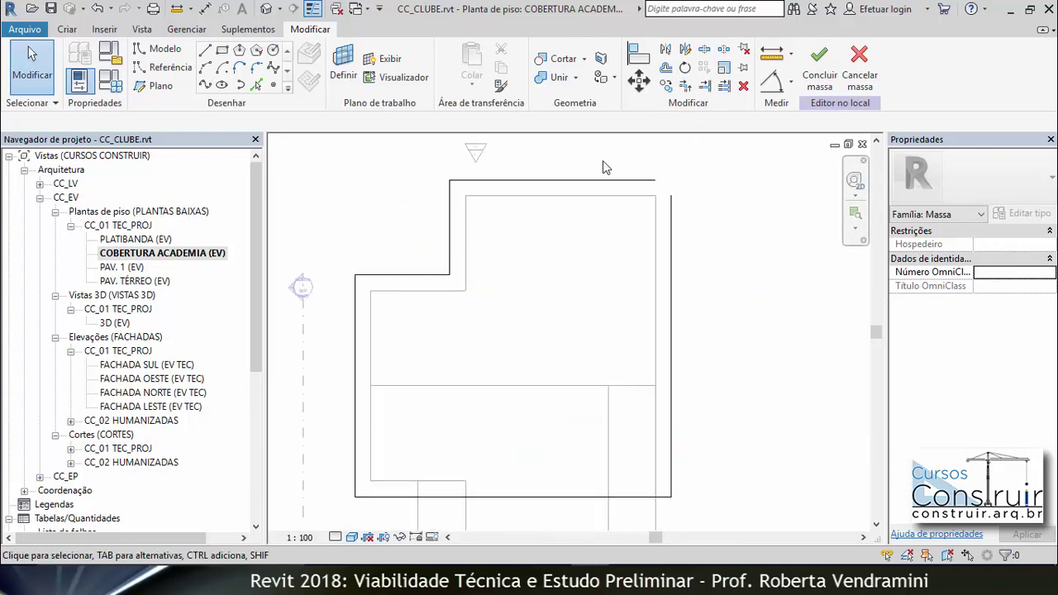
Step: Join the top and right outline lines at their corner to close the outline
left_click(685, 87)
left_click(643, 179)
left_click(672, 197)
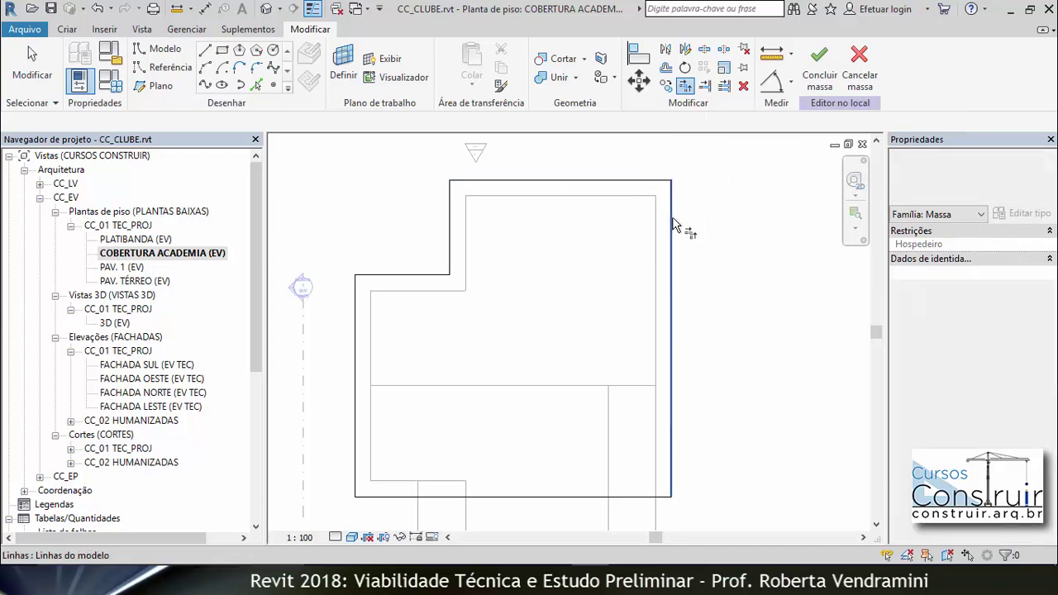
key("Escape")
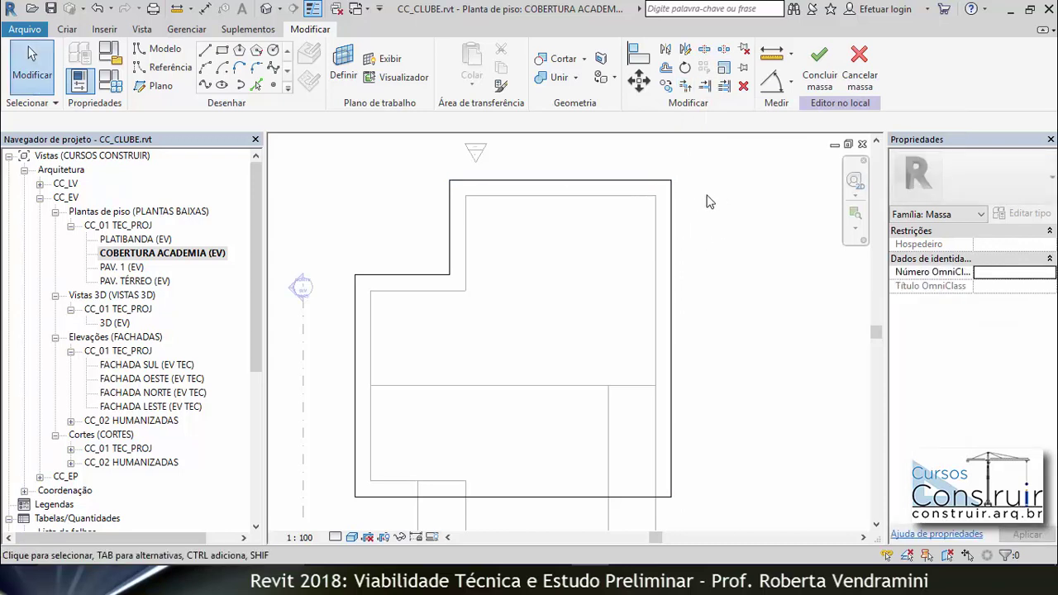
key("Tab")
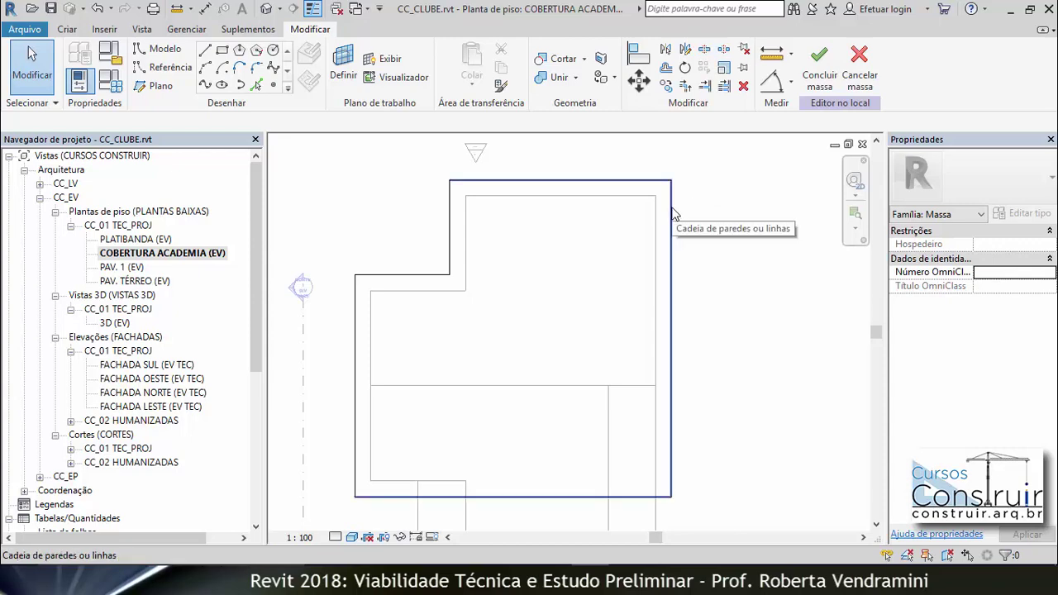
Step: Select all six closed outline lines and create a solid form from them
left_click(674, 213)
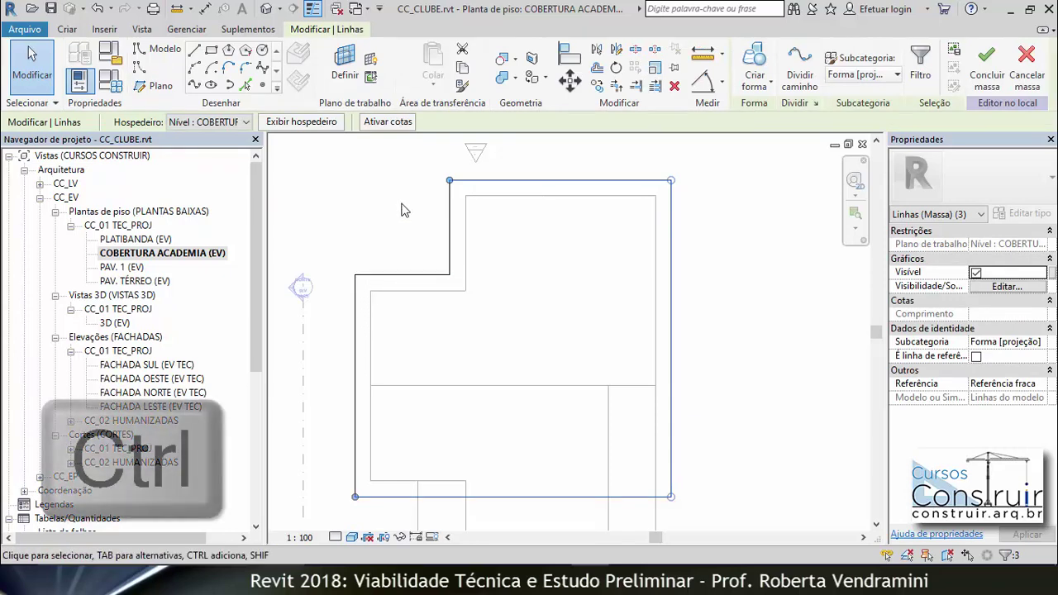
left_click(448, 223, "ctrl")
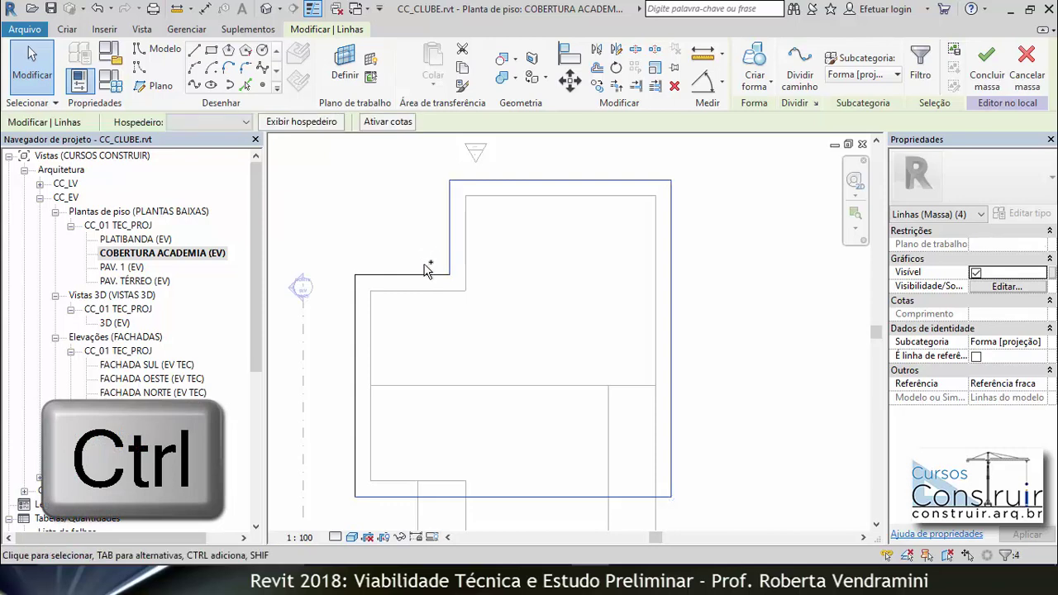
left_click(425, 274, "ctrl")
left_click(357, 305, "ctrl")
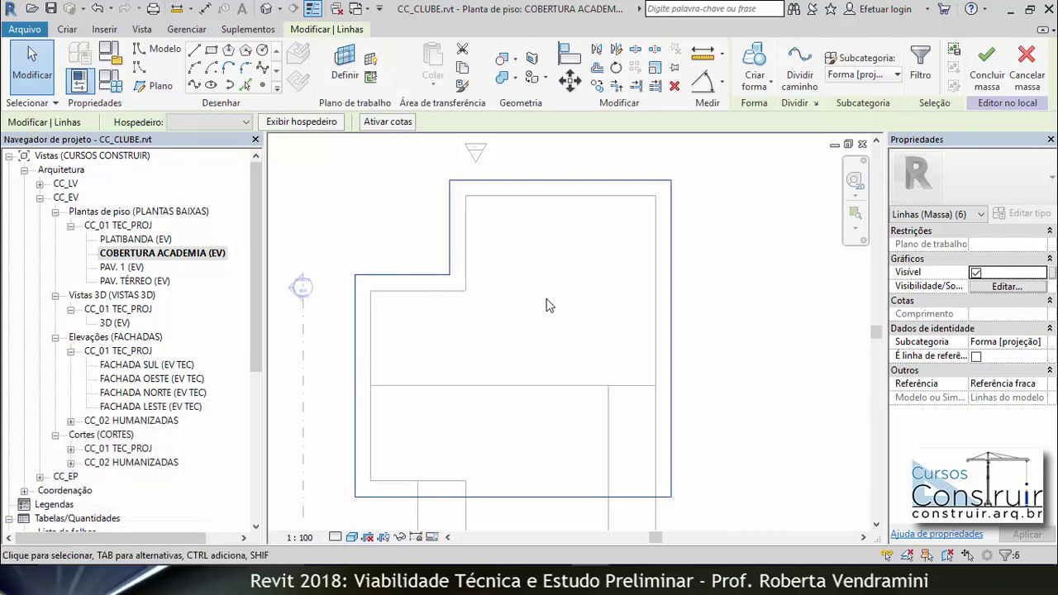
left_click(771, 86)
left_click(770, 114)
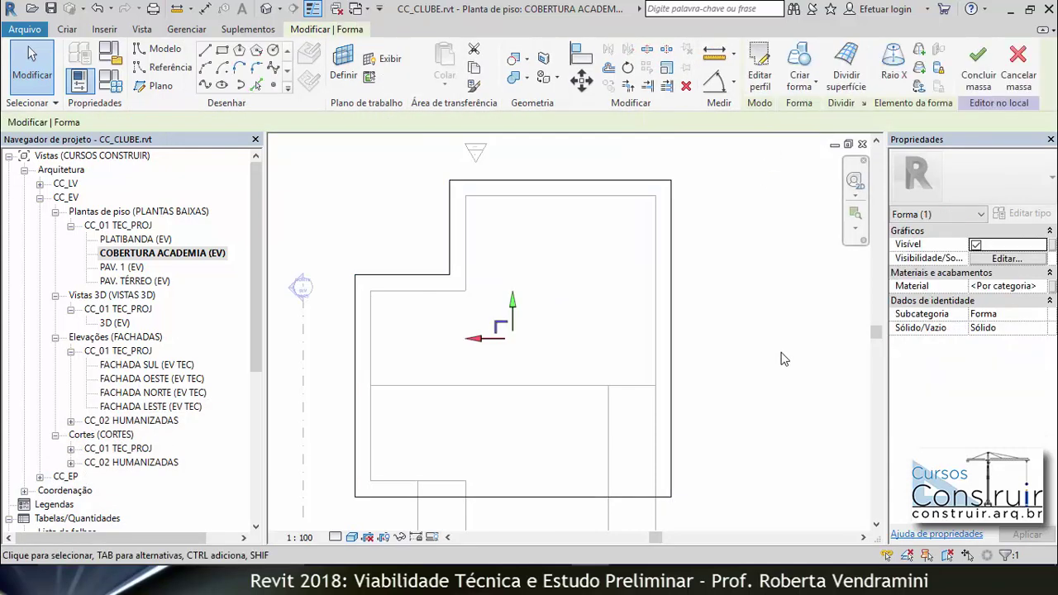
Step: Set the new form's height to 1.2 in 3D (EV), then finish the mass from FACHADA LESTE
double_click(116, 324)
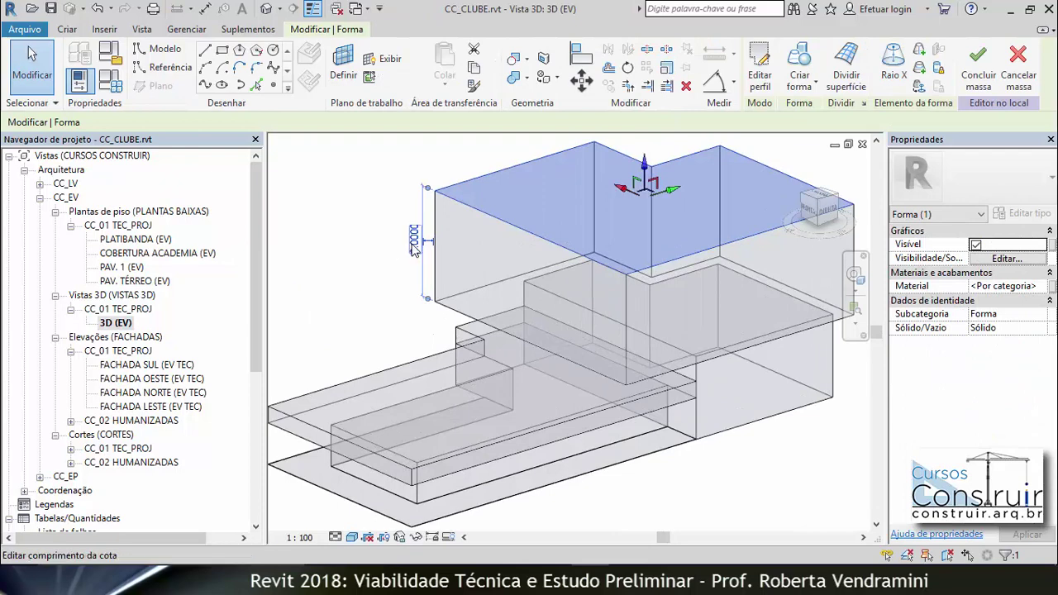
left_click(415, 241)
type("1.2")
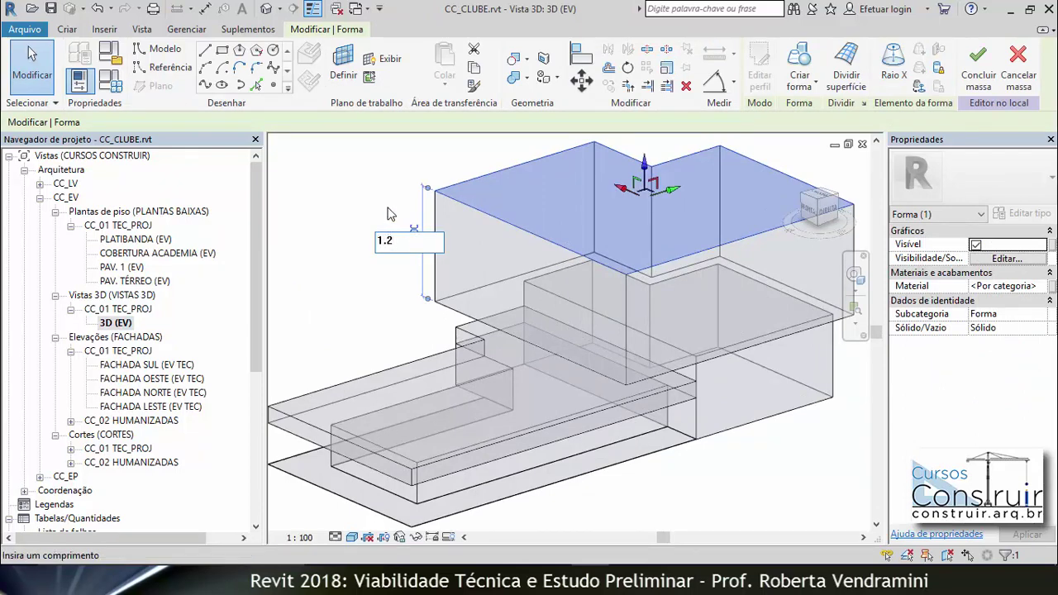
key("Return")
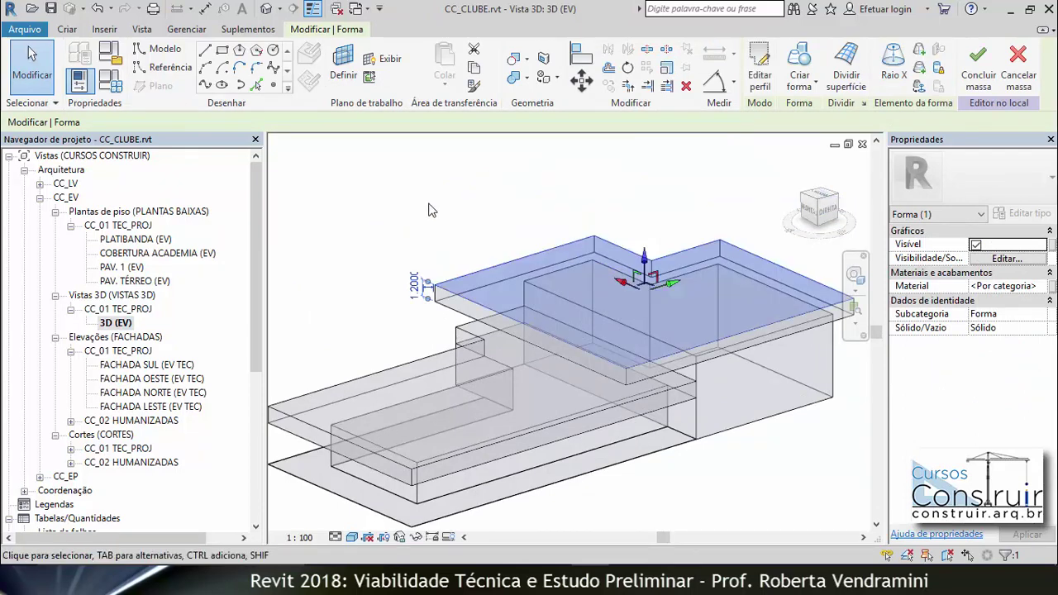
key("Escape")
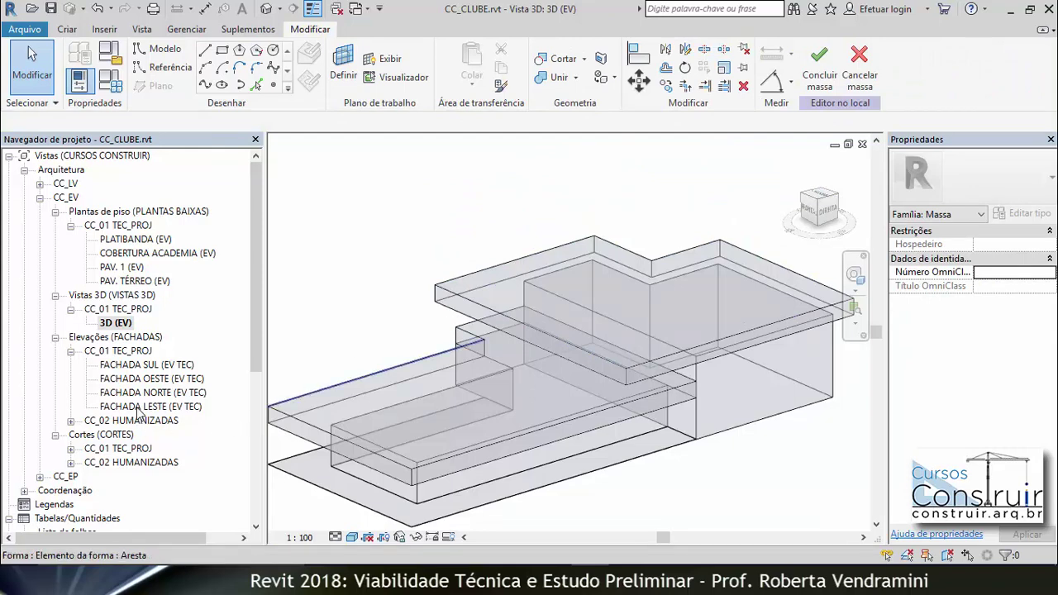
double_click(140, 407)
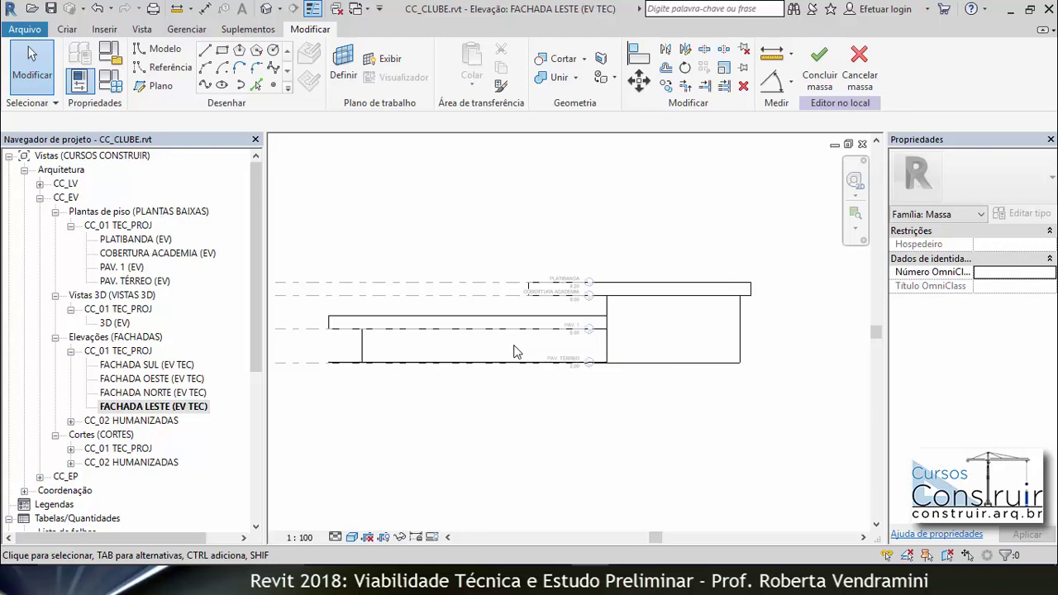
left_click(820, 65)
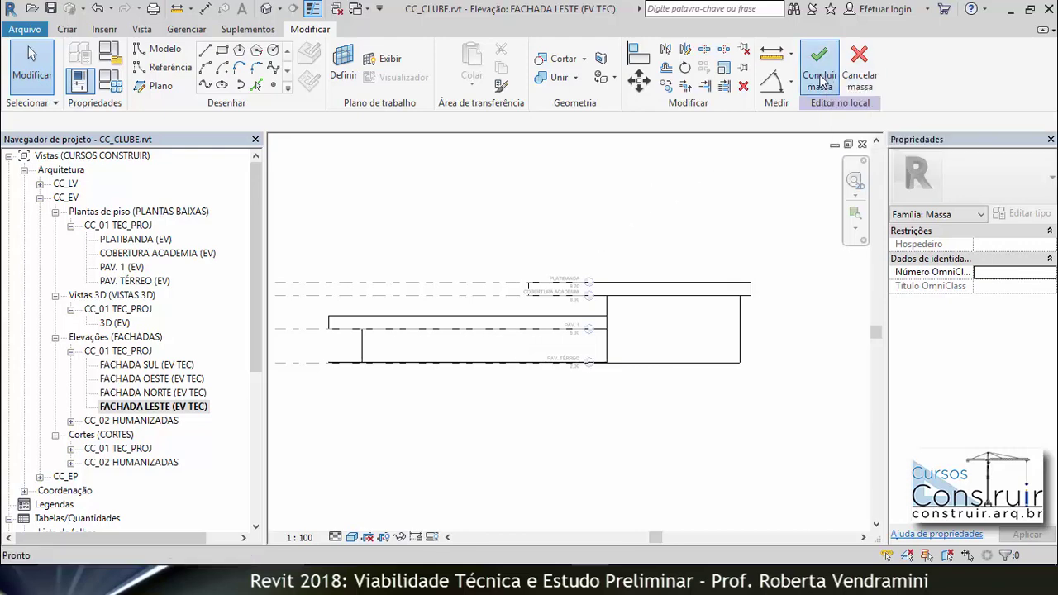
Step: Select the CLUBE mass in 3D (EV) and add mass floors at PAV. TÉRREO and PAV. 1
double_click(115, 323)
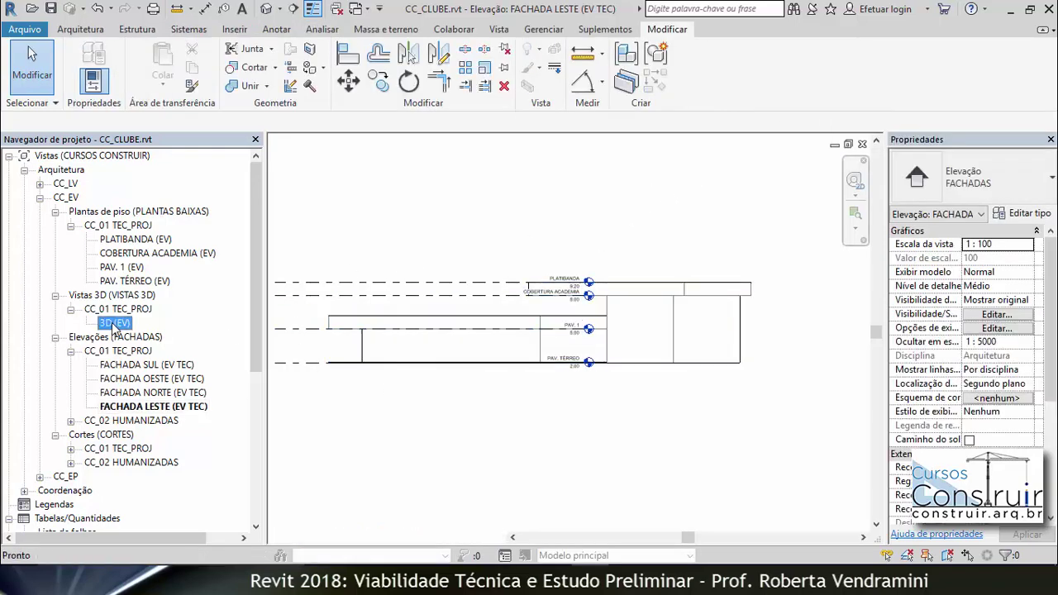
scroll(567, 286, "down", 3)
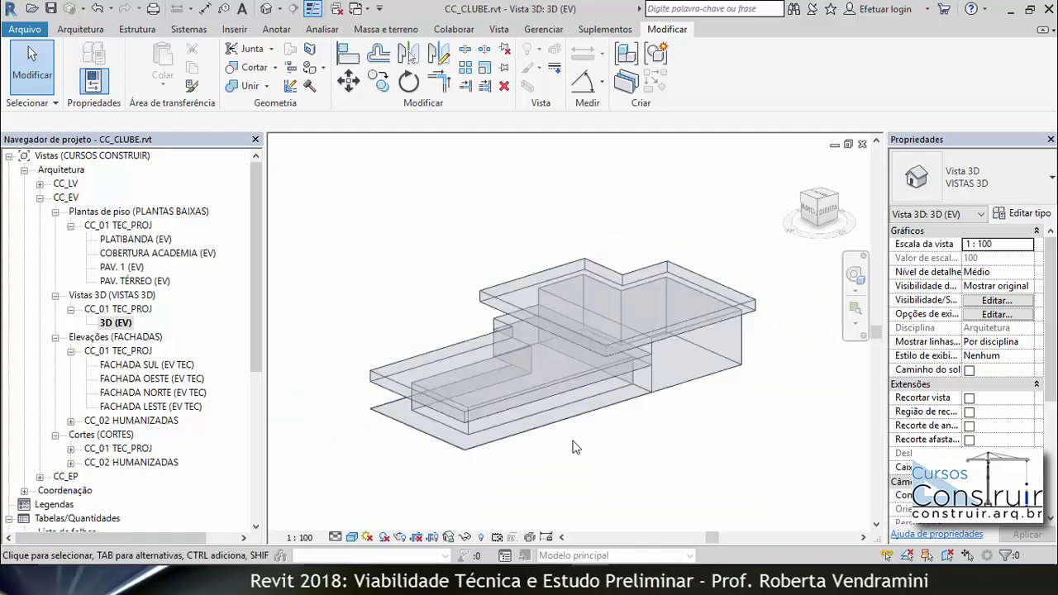
middle_click_drag(567, 446, 568, 432, "shift")
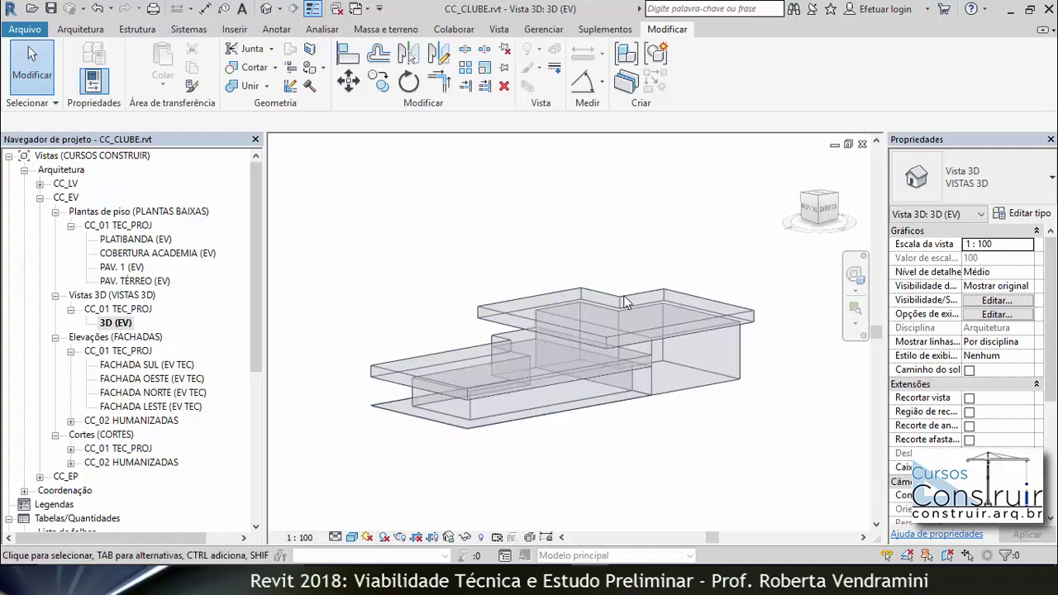
left_click(619, 338)
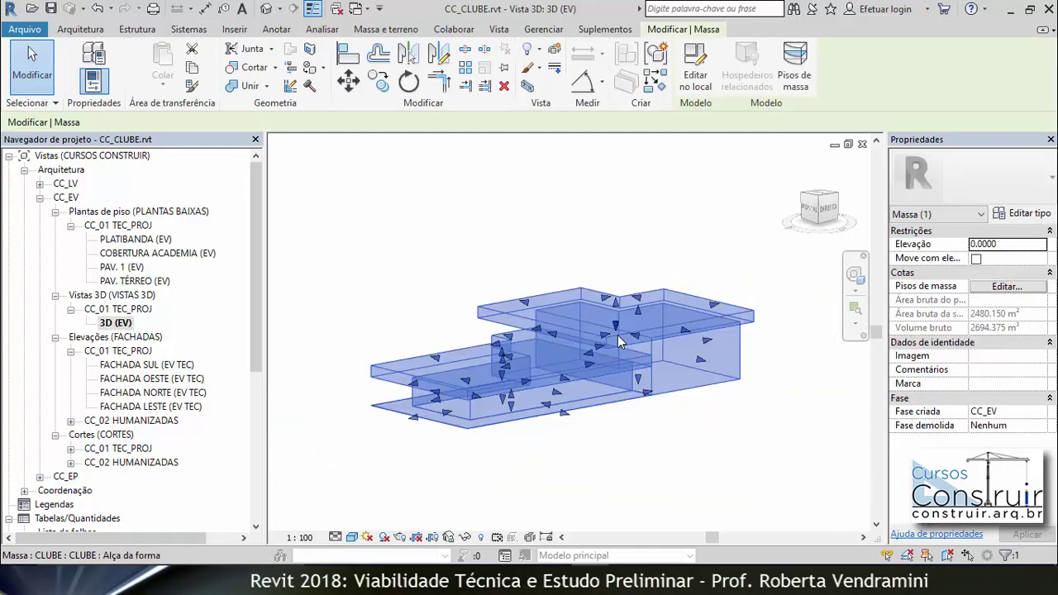
left_click(793, 60)
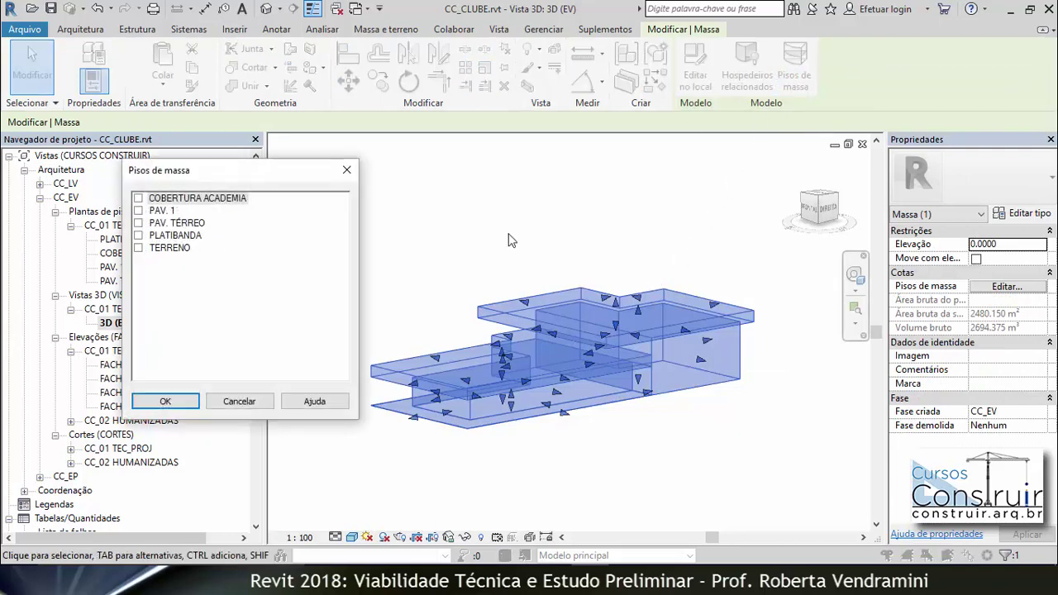
left_click(138, 224)
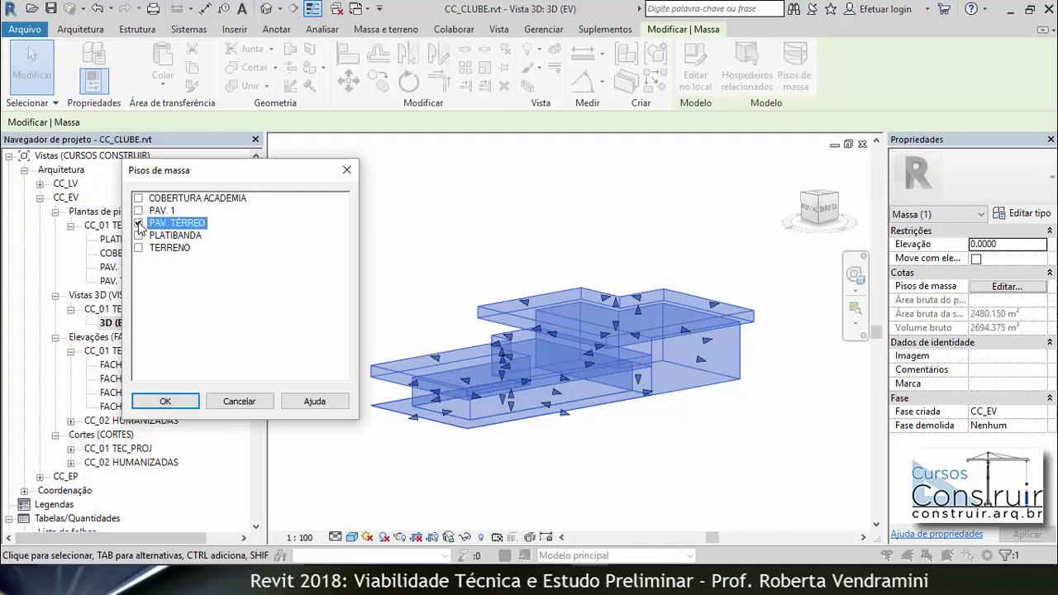
left_click(139, 211)
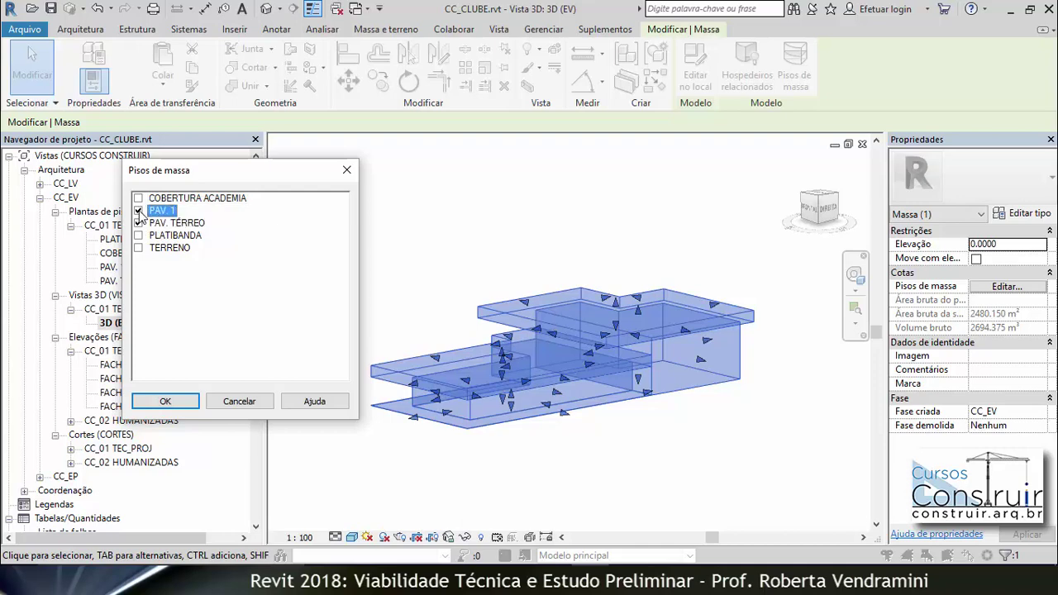
left_click(184, 402)
key("Escape")
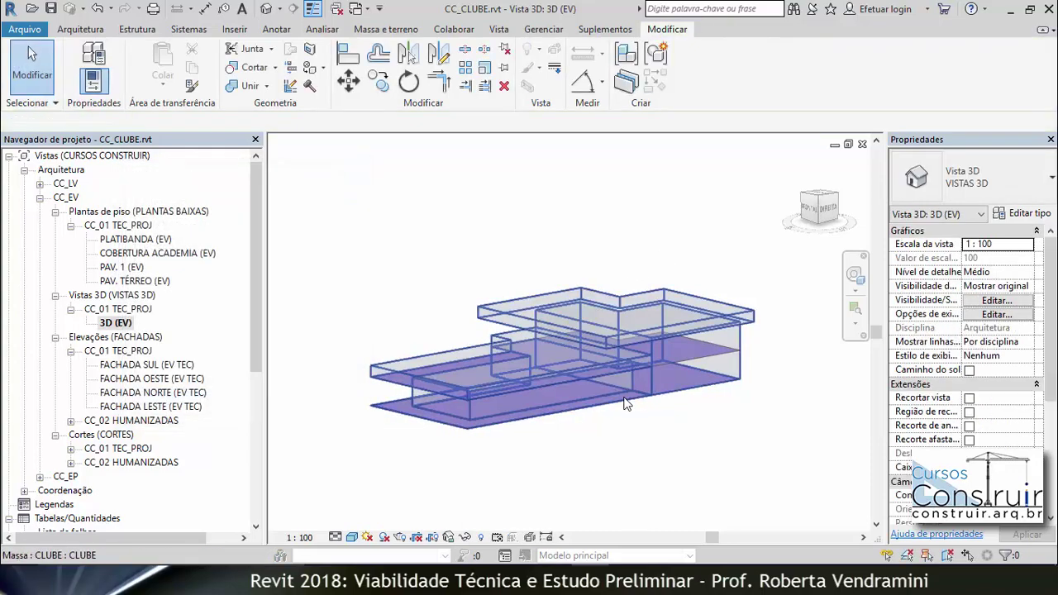
middle_click_drag(626, 402, 549, 425, "shift")
scroll(349, 180, "up", 5)
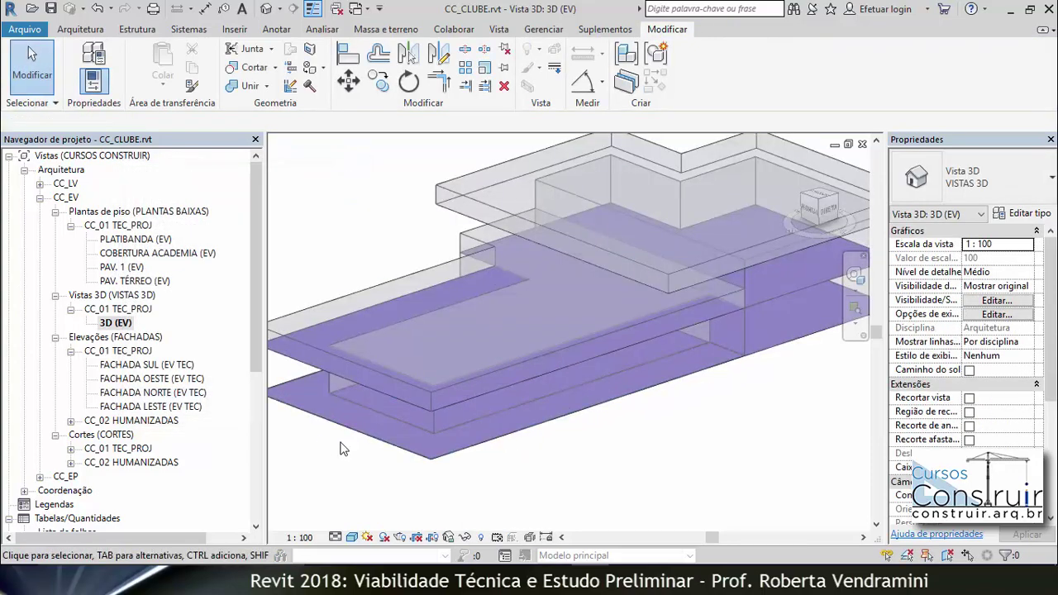
scroll(344, 448, "down", 3)
mouse_move(730, 365)
middle_mouse_down("shift")
mouse_move(664, 397)
mouse_move(678, 383)
middle_mouse_up("shift")
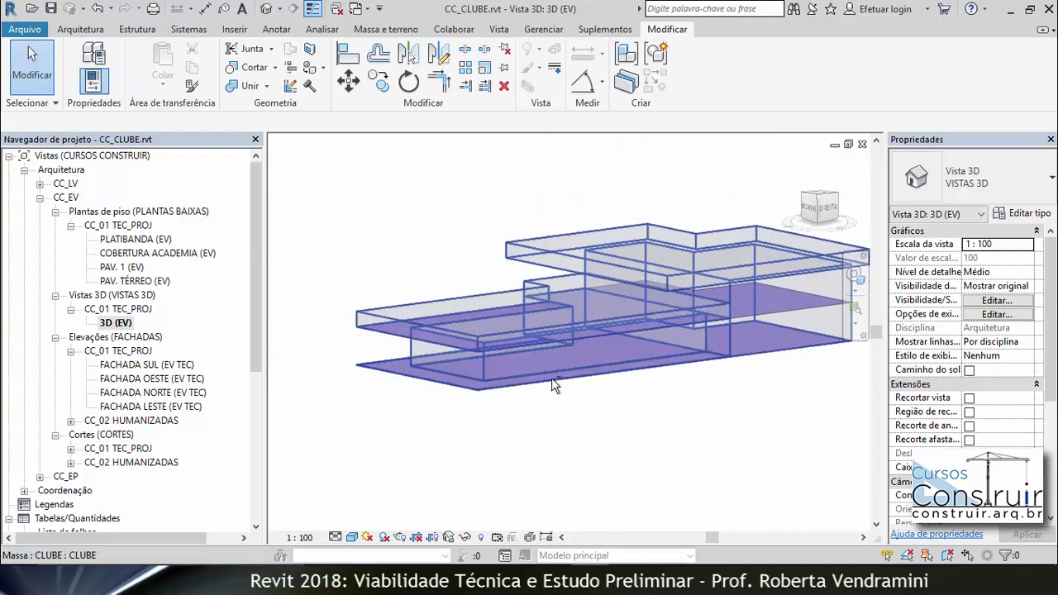
mouse_move(551, 384)
middle_mouse_down("shift")
mouse_move(603, 425)
mouse_move(567, 284)
middle_mouse_up("shift")
scroll(567, 284, "up", 2)
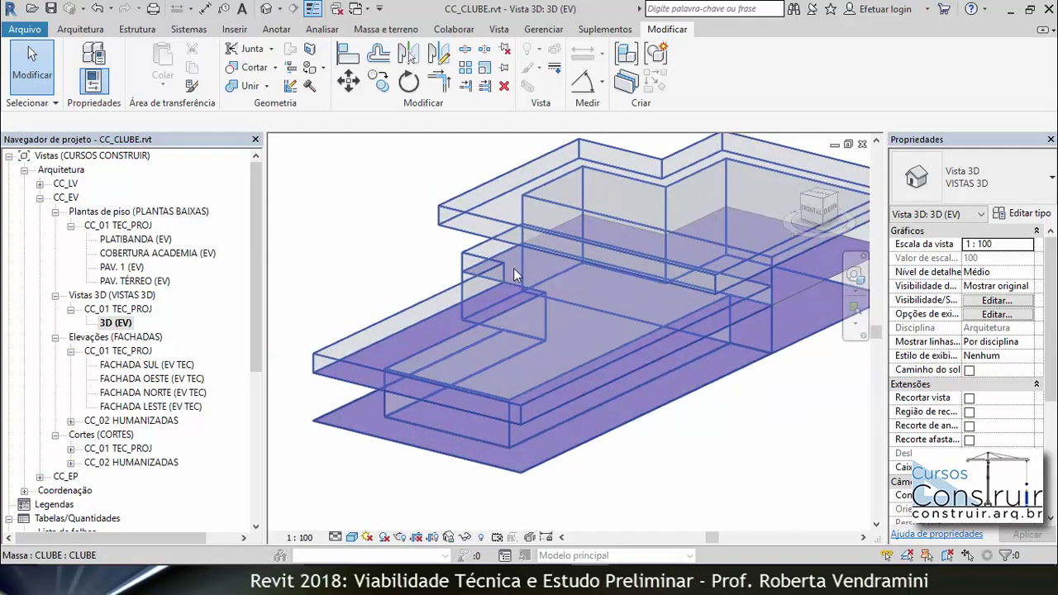
middle_click_drag(498, 295, 680, 325, "shift")
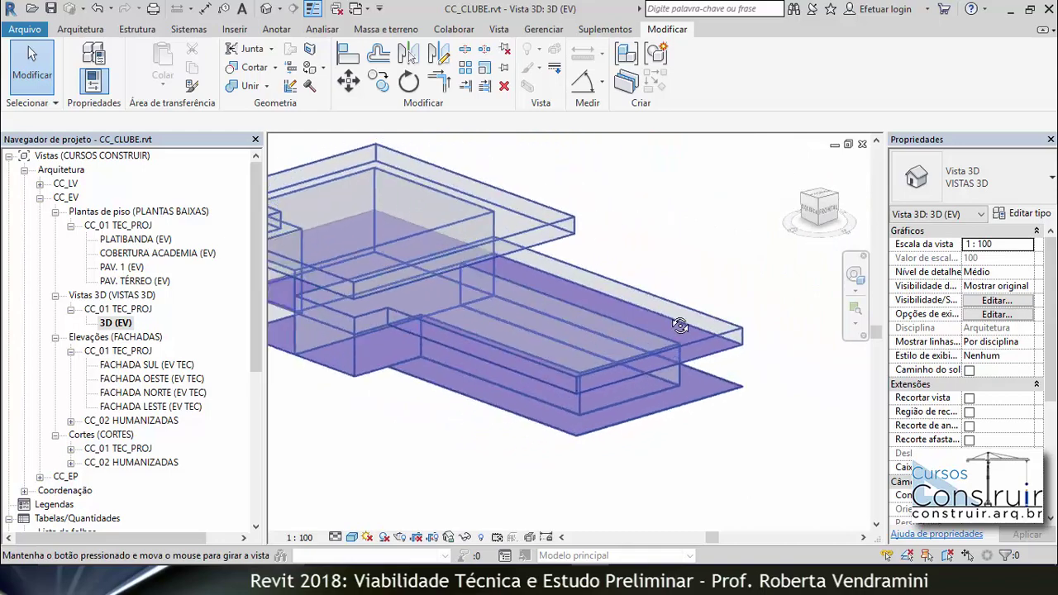
scroll(307, 317, "up", 2)
scroll(307, 317, "up", 2)
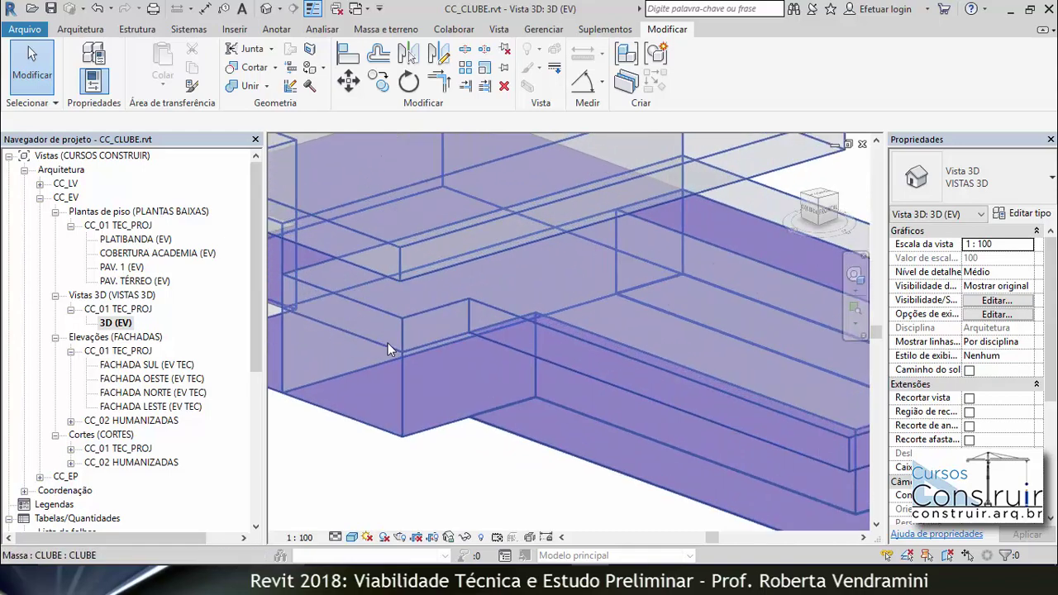
scroll(567, 328, "down", 5)
mouse_move(595, 318)
middle_mouse_down("shift")
mouse_move(548, 384)
mouse_move(416, 371)
middle_mouse_up("shift")
scroll(416, 371, "up", 2)
scroll(499, 340, "up", 2)
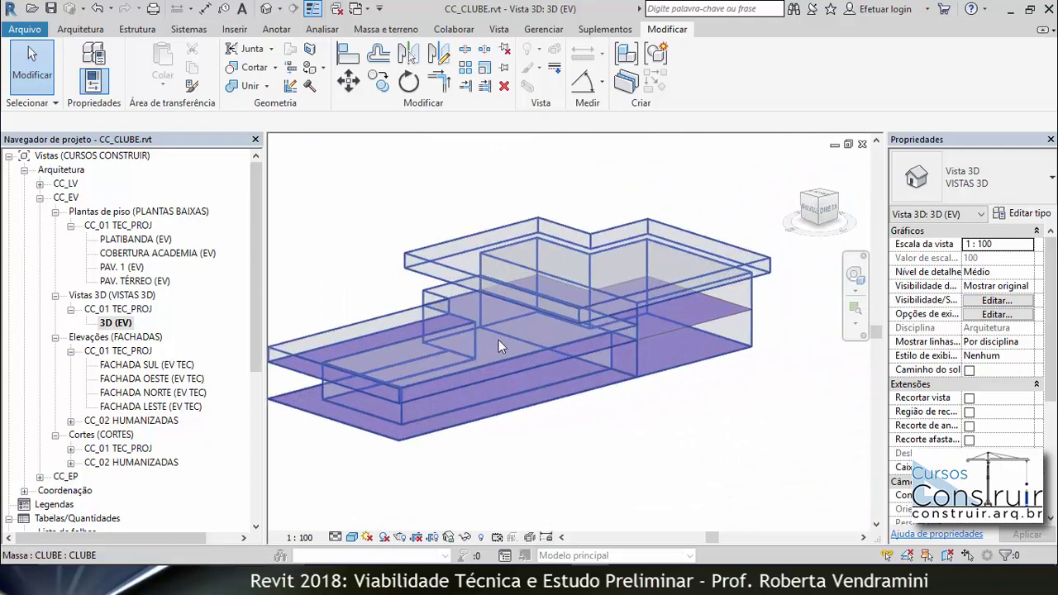
scroll(451, 382, "down", 2)
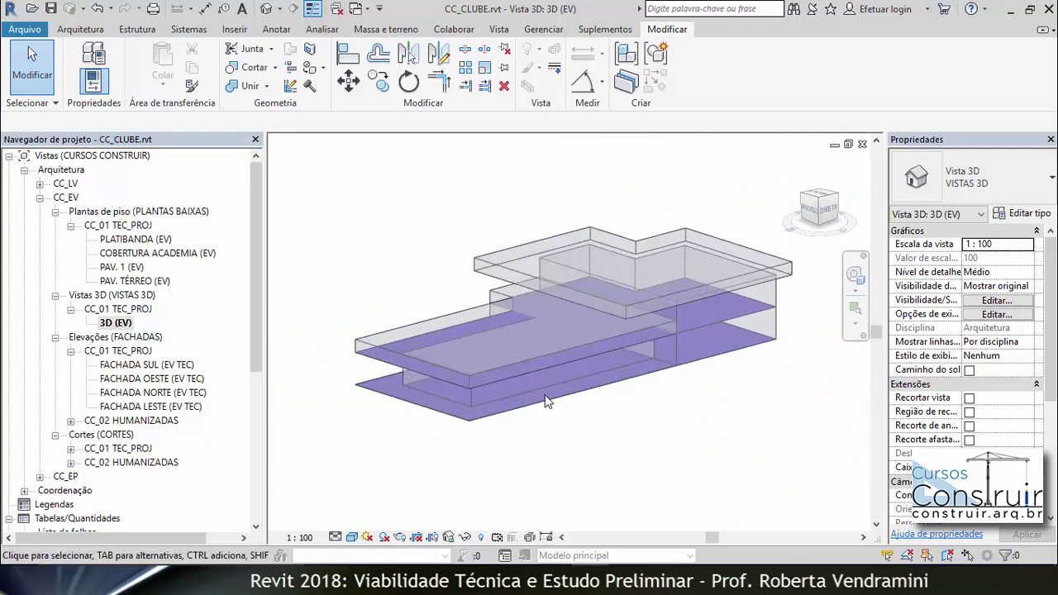
middle_click_drag(451, 382, 512, 387)
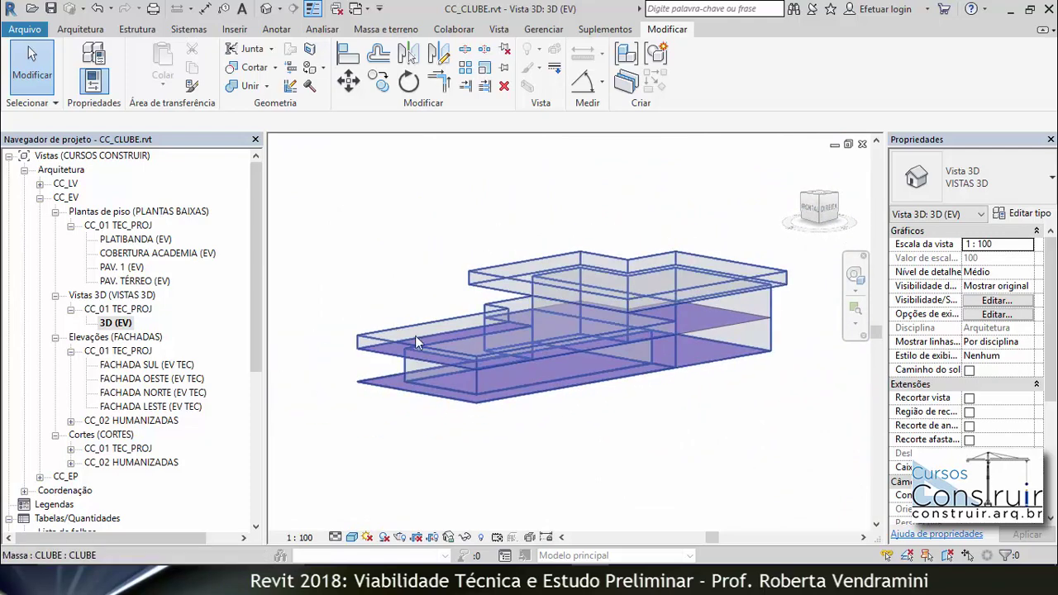
middle_click_drag(415, 336, 533, 341, "shift")
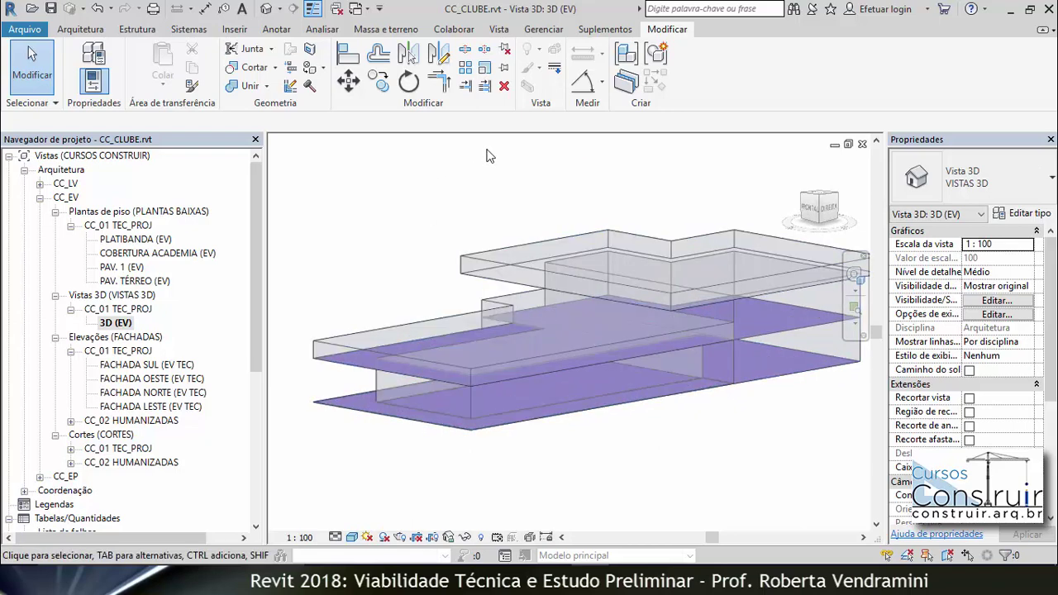
Step: Uncheck PAV. 1 in the mass floors so only the PAV. TÉRREO floor remains
left_click(482, 253)
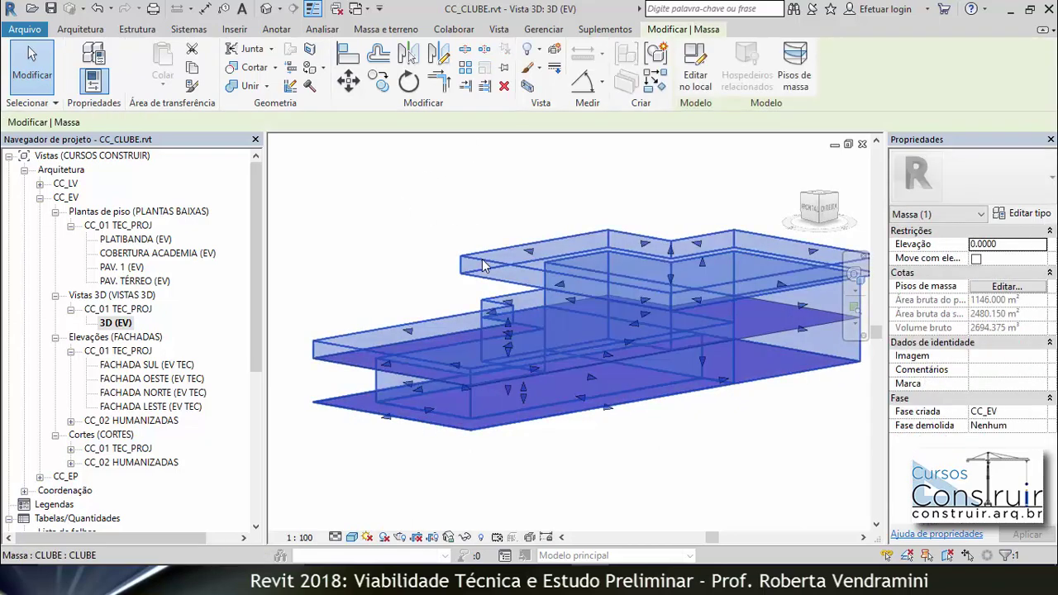
left_click(794, 61)
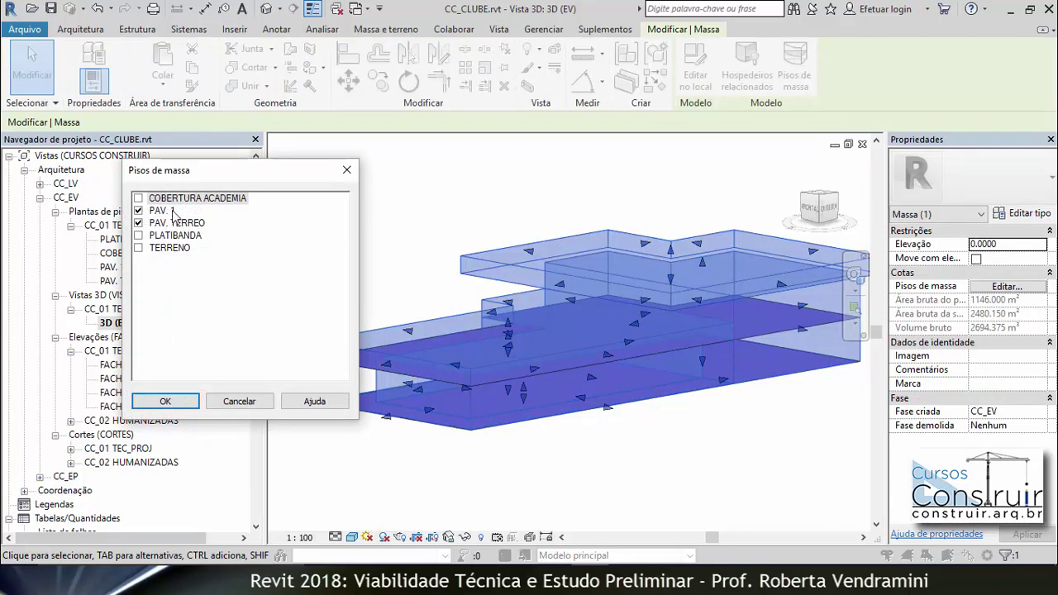
left_click(138, 211)
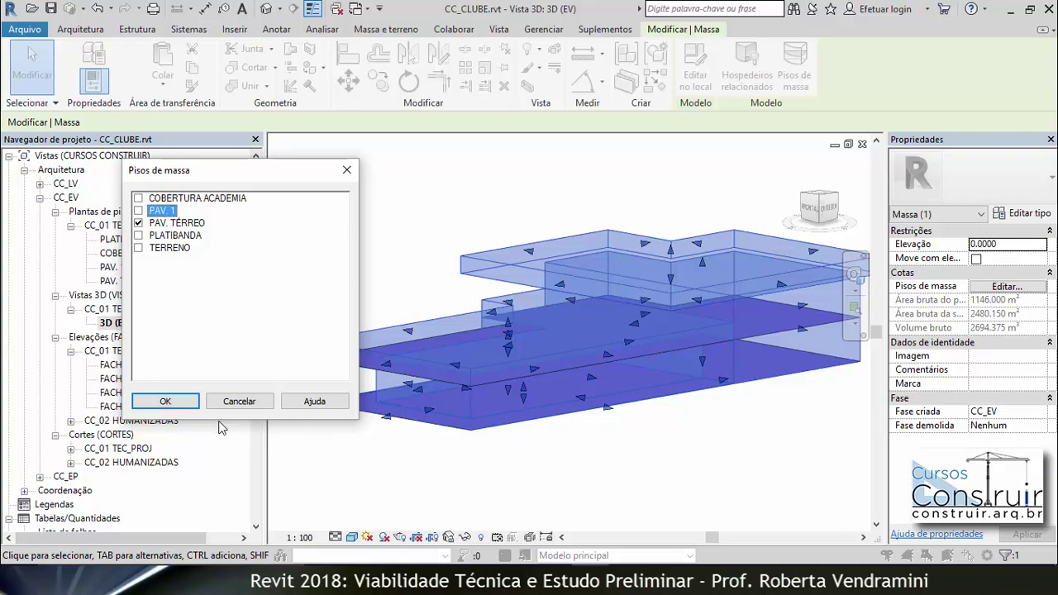
left_click(181, 402)
key("Escape")
middle_click_drag(583, 397, 604, 449, "shift")
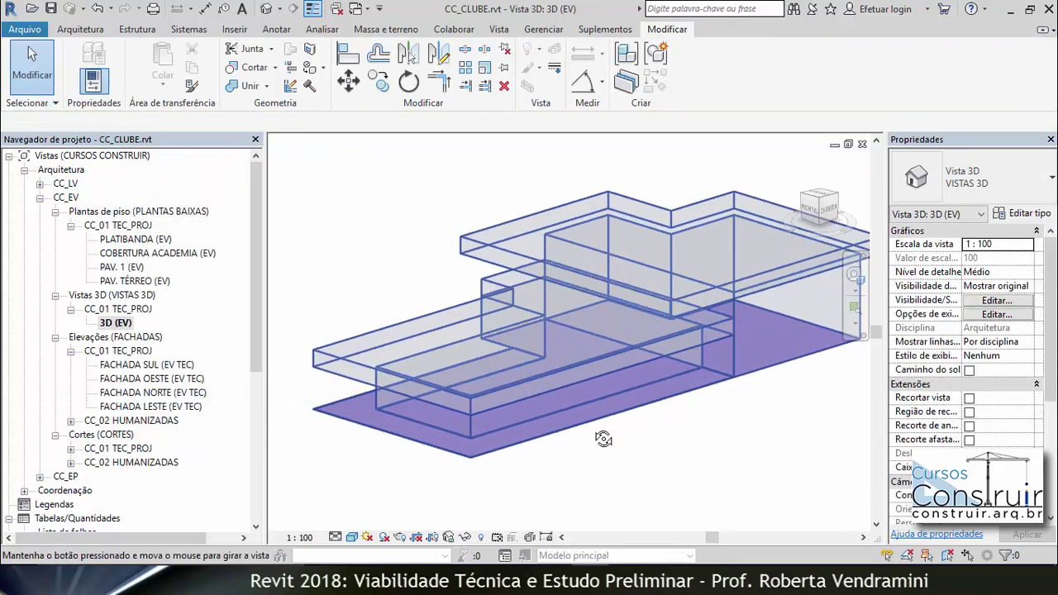
Step: Reselect the club mass and open it with Editar no local
left_click(481, 237)
left_click(694, 72)
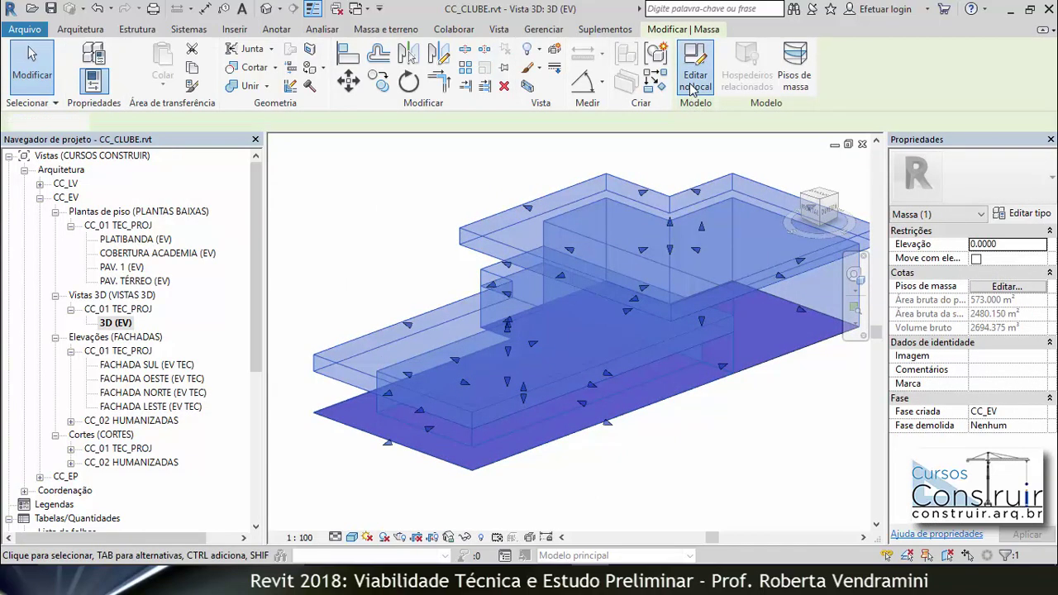
mouse_move(530, 473)
middle_mouse_down("shift")
mouse_move(537, 481)
mouse_move(522, 416)
mouse_move(449, 402)
mouse_move(543, 473)
middle_mouse_up("shift")
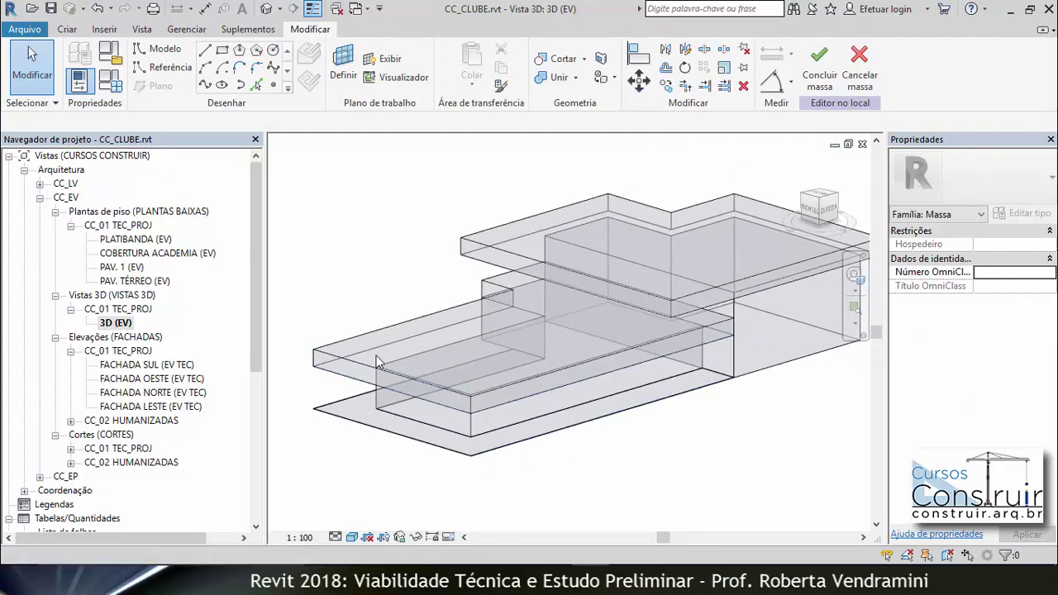
double_click(123, 409)
scroll(345, 339, "up", 3)
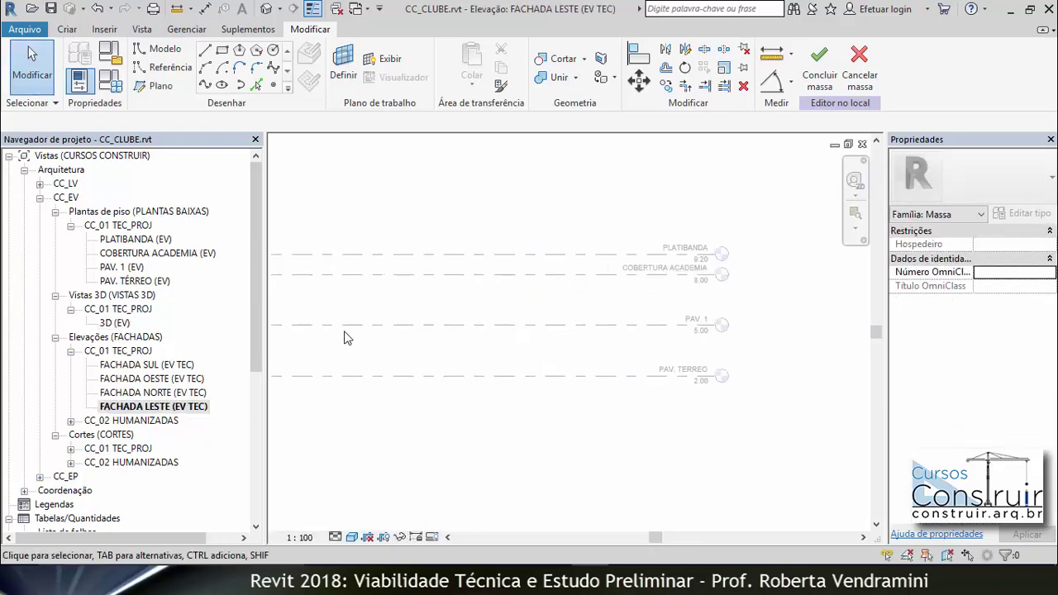
scroll(287, 287, "up", 2)
scroll(301, 311, "up", 1)
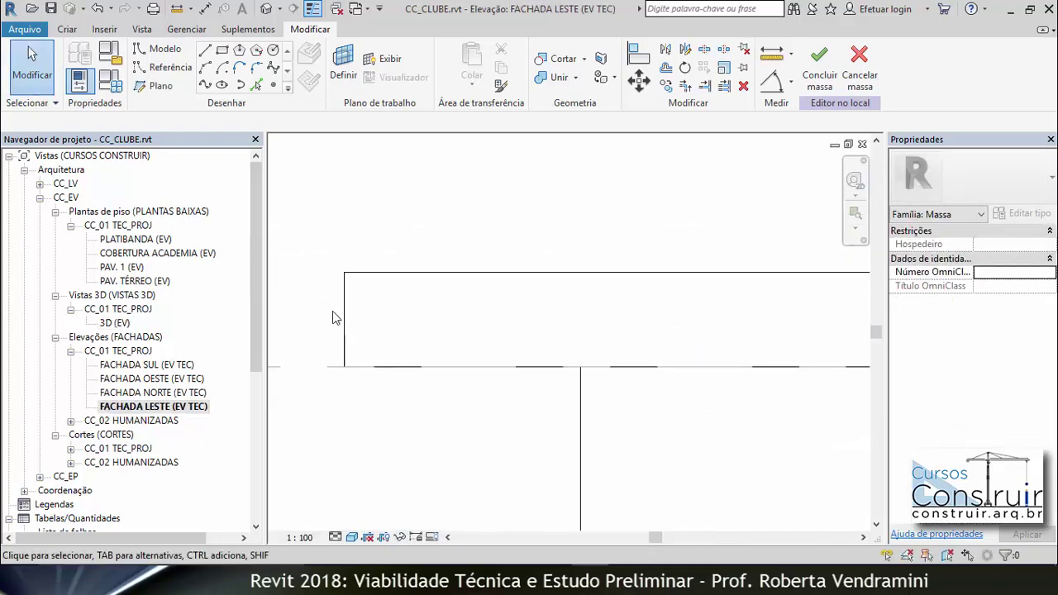
scroll(353, 325, "down", 2)
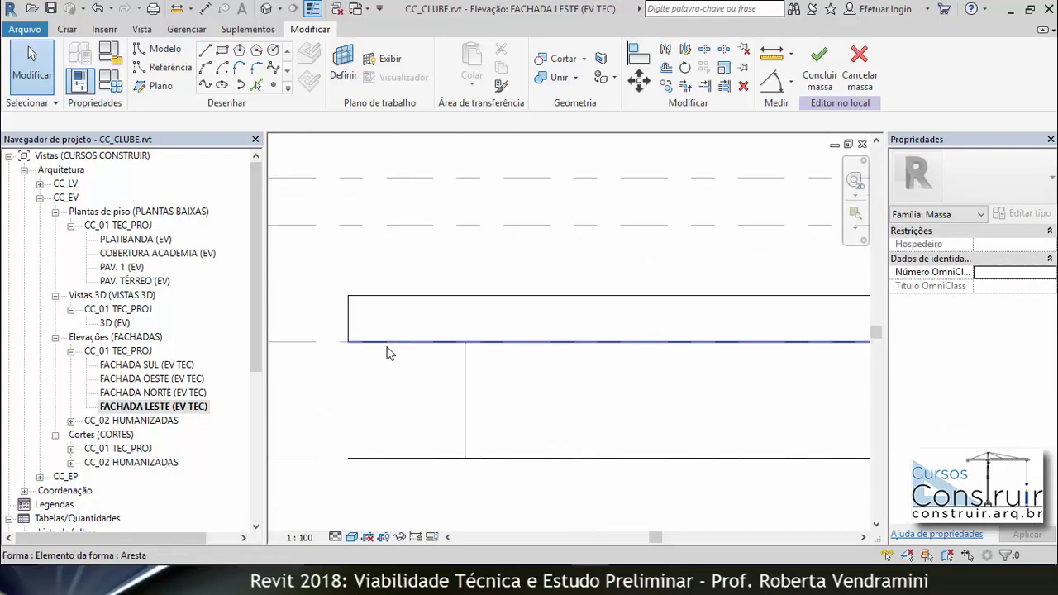
scroll(364, 351, "up", 3)
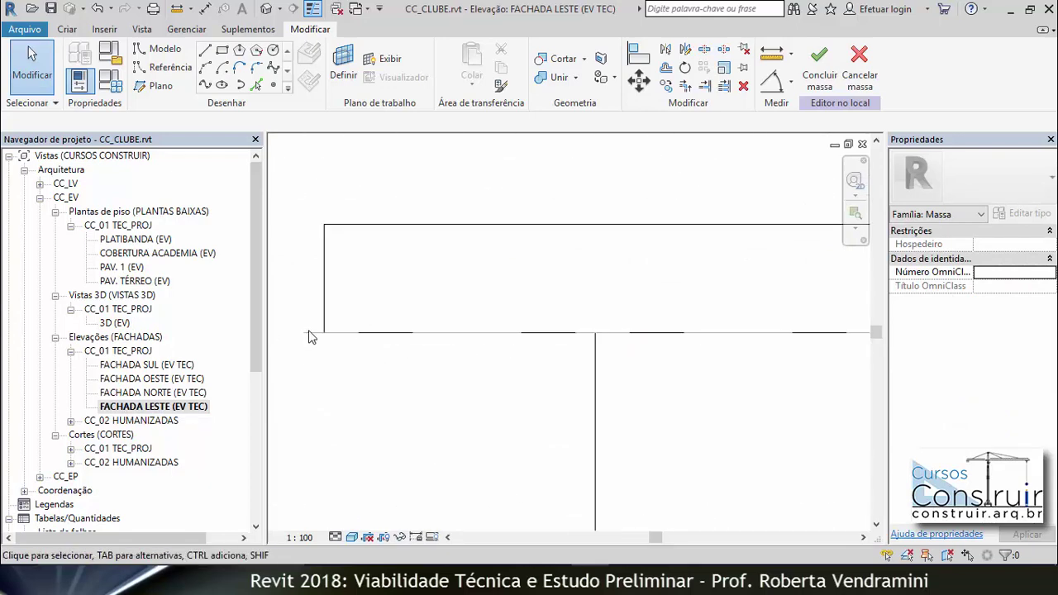
scroll(369, 324, "down", 2)
scroll(397, 364, "up", 2)
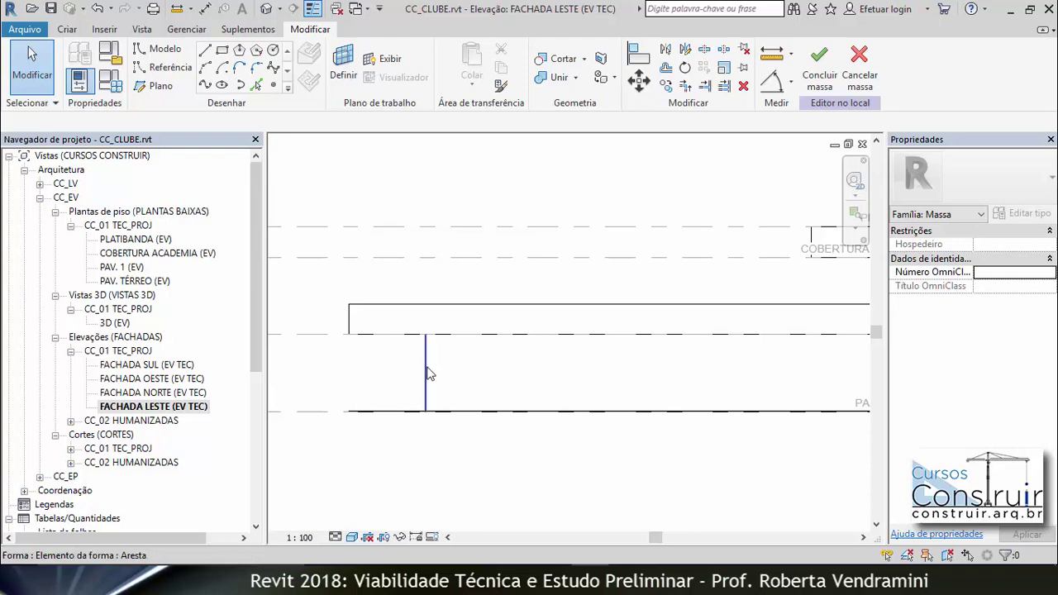
scroll(432, 352, "down", 1)
scroll(417, 340, "up", 3)
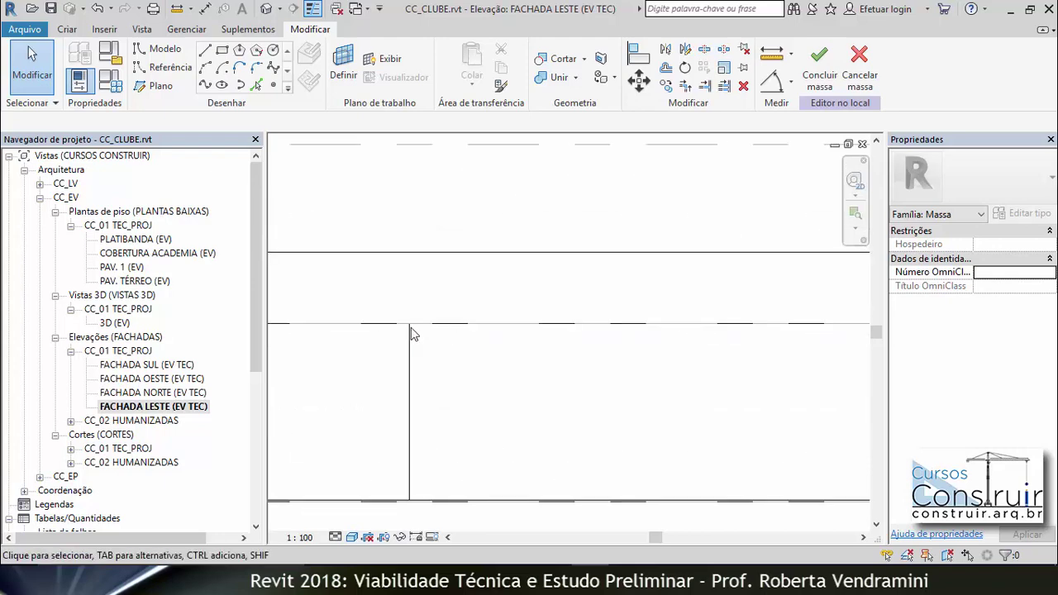
scroll(430, 331, "down", 1)
scroll(425, 347, "up", 3)
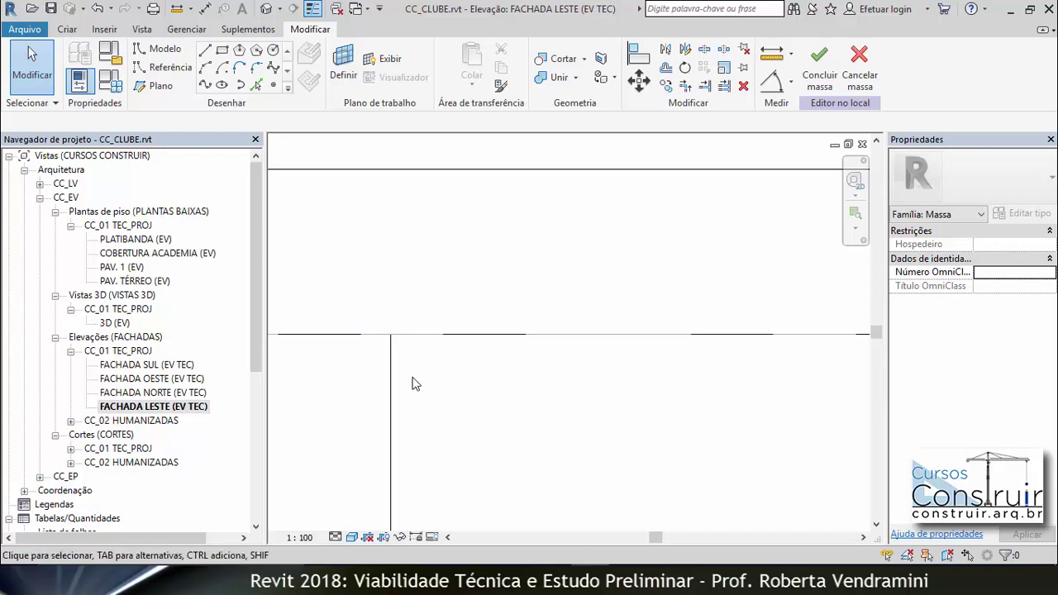
scroll(416, 371, "down", 5)
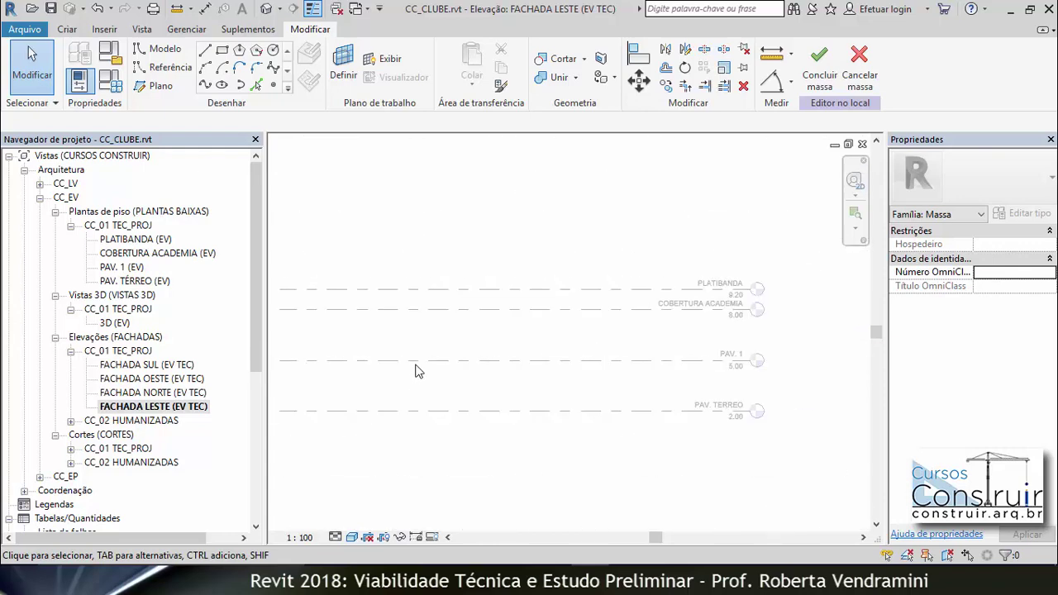
scroll(425, 372, "up", 2)
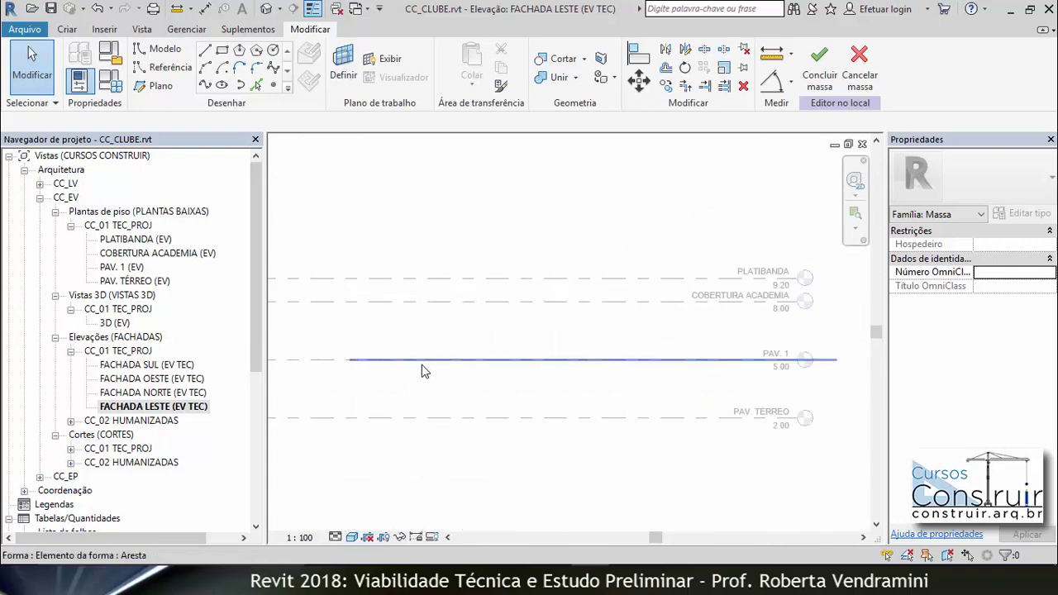
scroll(373, 356, "up", 1)
scroll(393, 365, "up", 1)
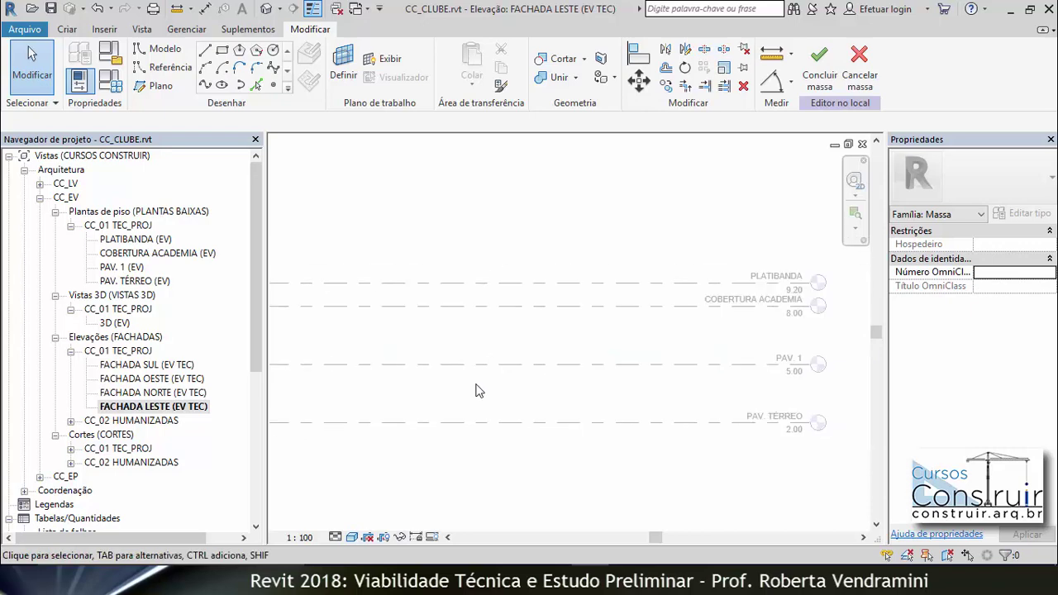
double_click(112, 324)
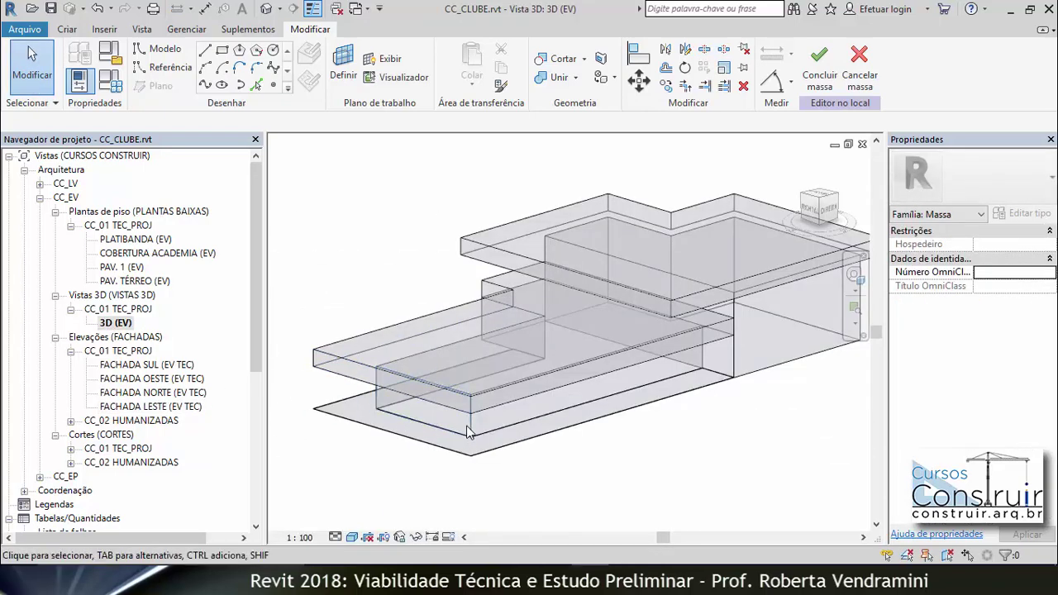
Step: Change the lower form's top-face height from 3.000 to 2.995
scroll(447, 380, "up", 2)
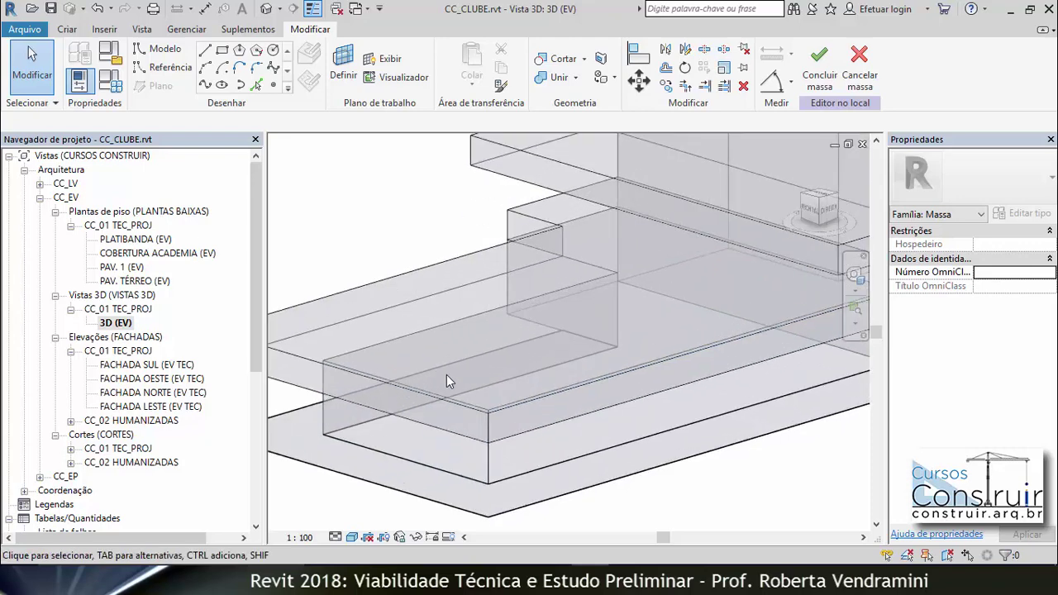
left_click(384, 343)
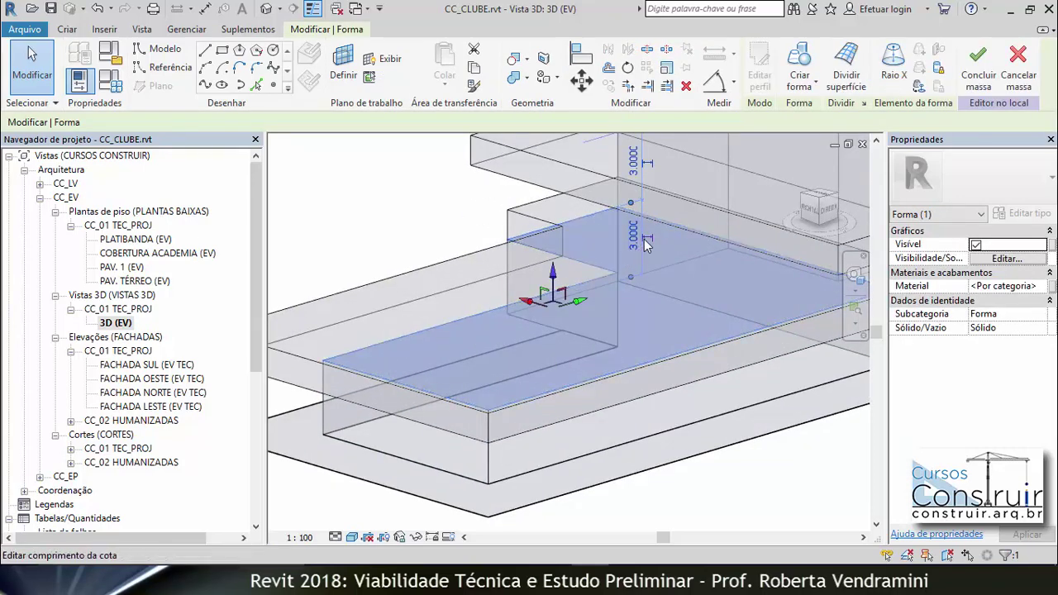
scroll(643, 245, "up", 1)
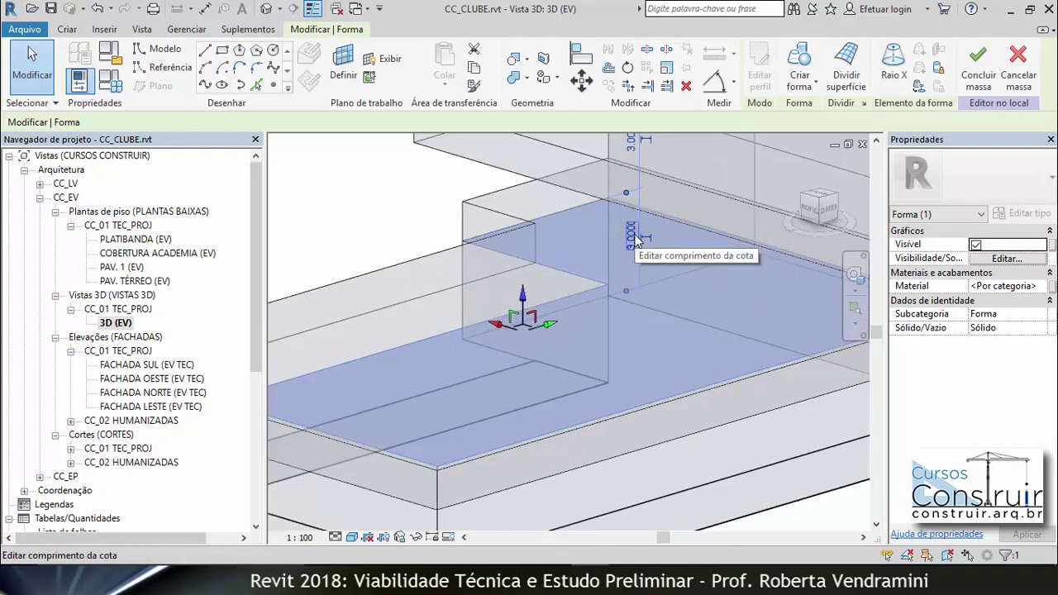
left_click(633, 238)
type("2.995")
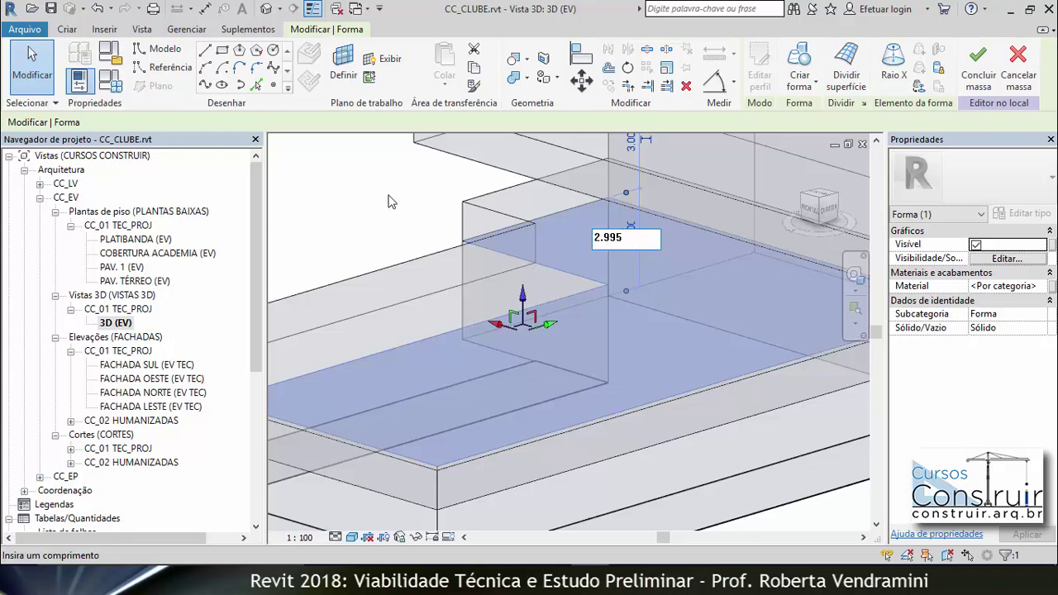
key("Return")
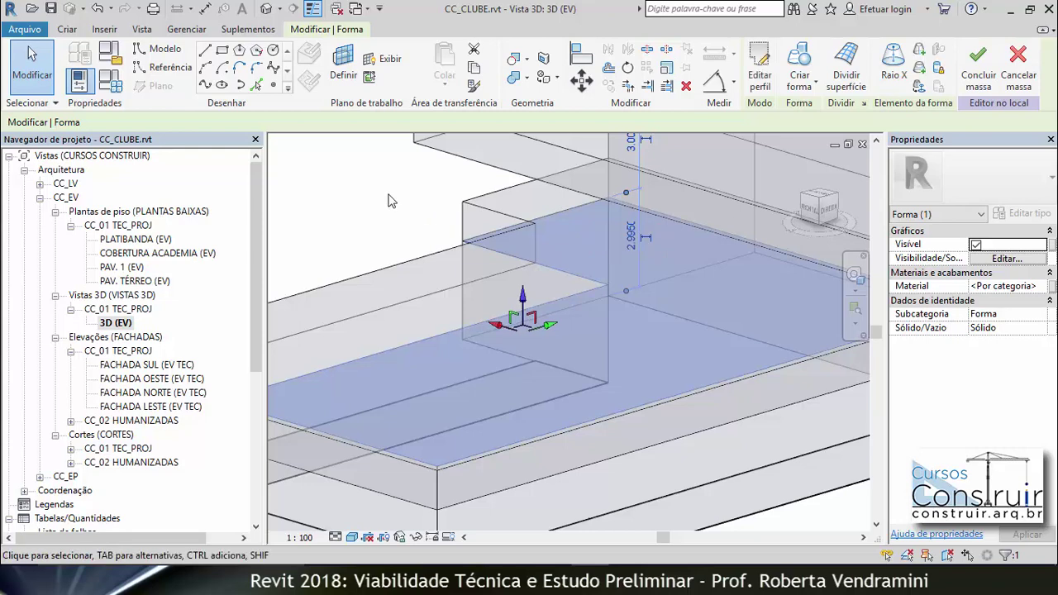
scroll(496, 314, "down", 2)
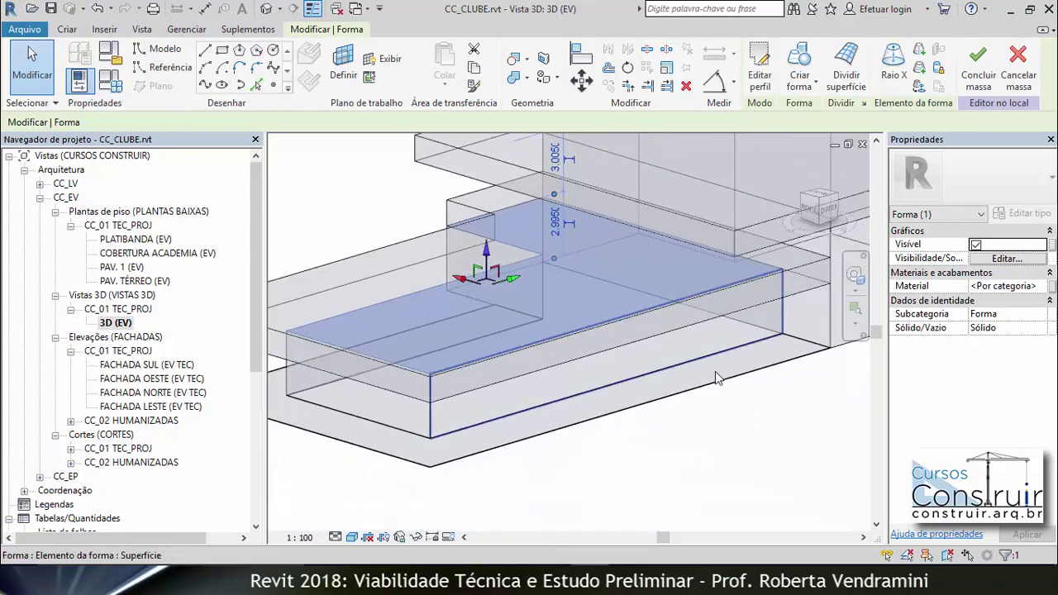
scroll(579, 373, "down", 2)
left_click(666, 436)
Step: Change the upper slab's thickness dimension from 1.200 to 1.190
scroll(390, 384, "up", 2)
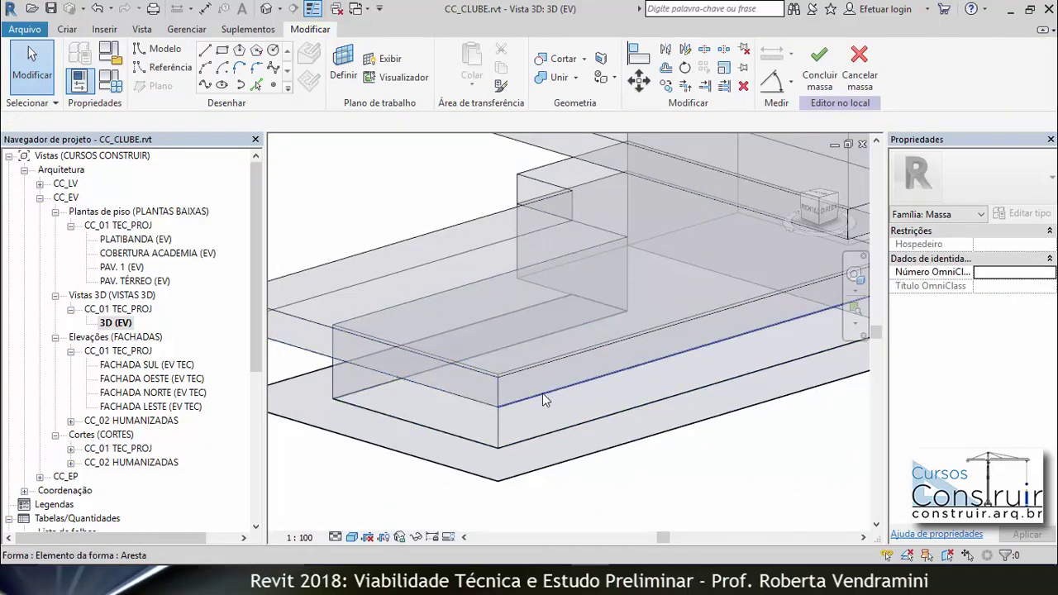
scroll(544, 372, "down", 2)
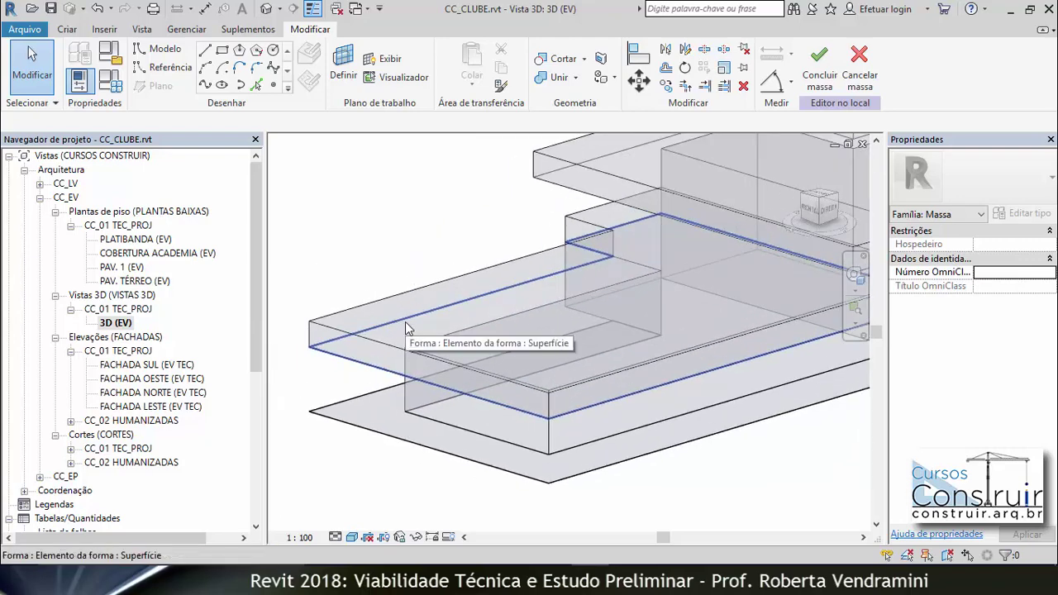
scroll(405, 321, "up", 2)
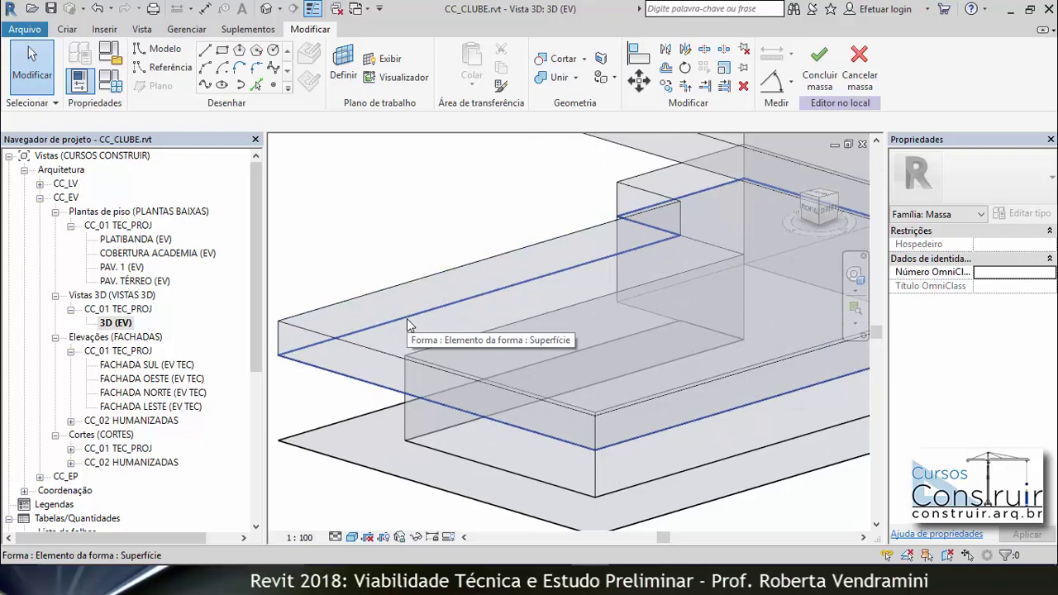
left_click(407, 320)
scroll(407, 318, "down", 1)
scroll(407, 318, "down", 1)
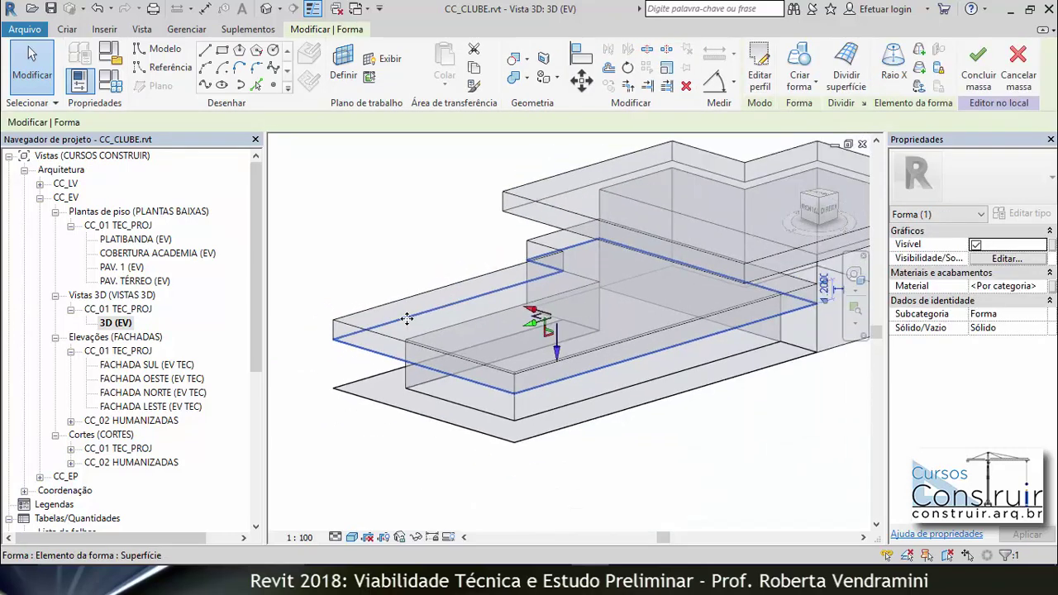
scroll(489, 342, "up", 2)
scroll(809, 287, "up", 2)
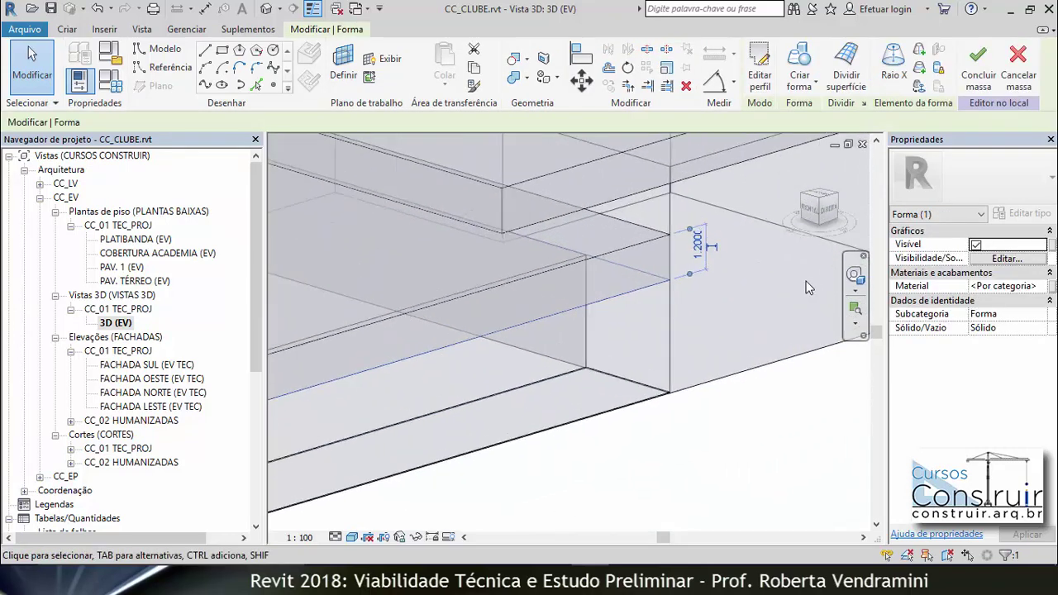
scroll(808, 287, "up", 1)
left_click(667, 238)
type("1.19")
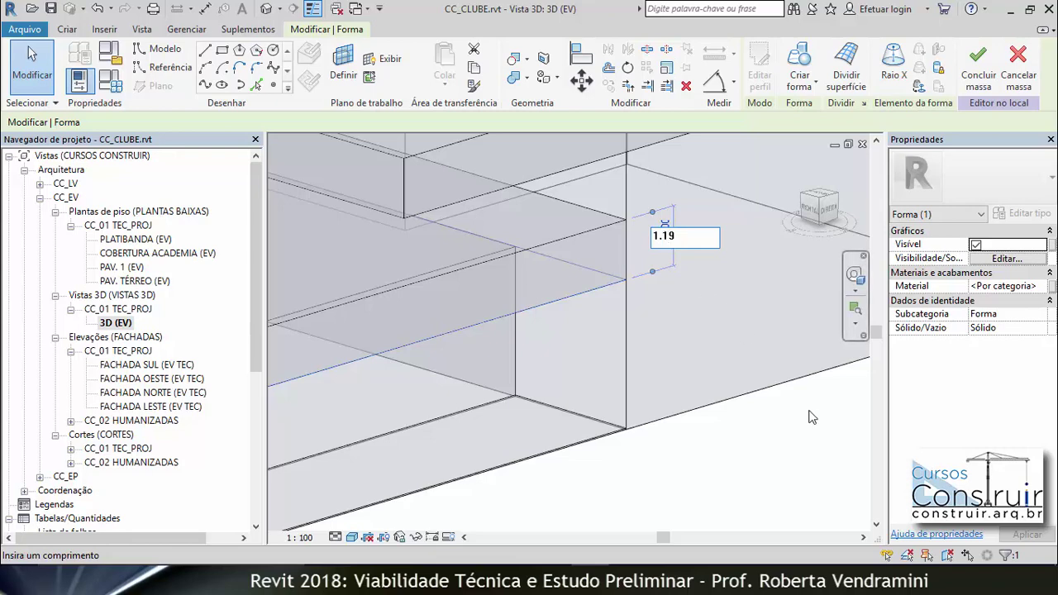
key("Return")
scroll(815, 411, "down", 1)
scroll(815, 411, "down", 2)
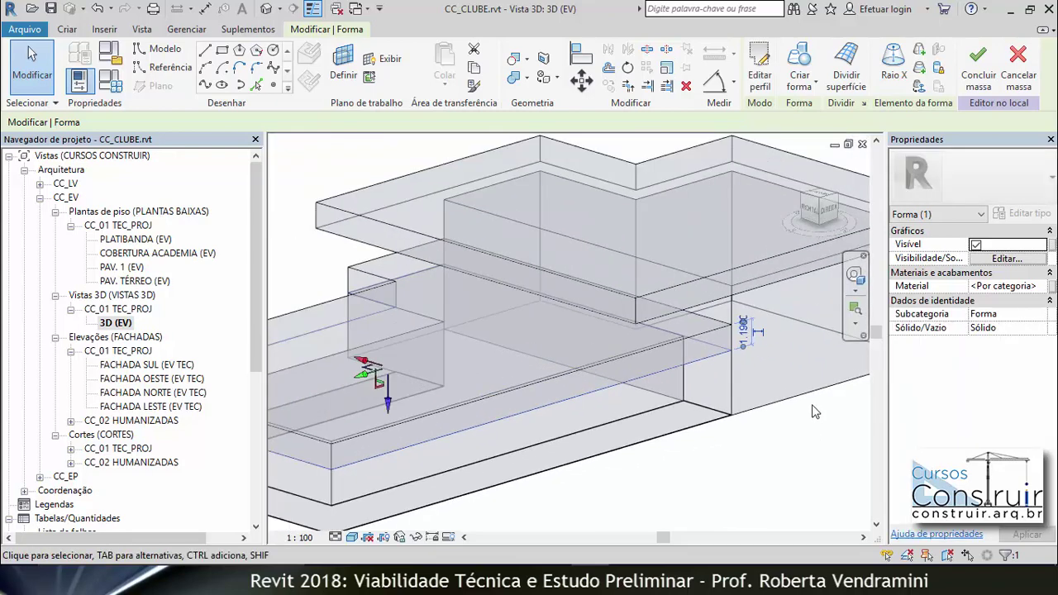
Step: Inspect the form edges in the FACHADA LESTE (EV TEC) elevation, then click Concluir massa
double_click(146, 407)
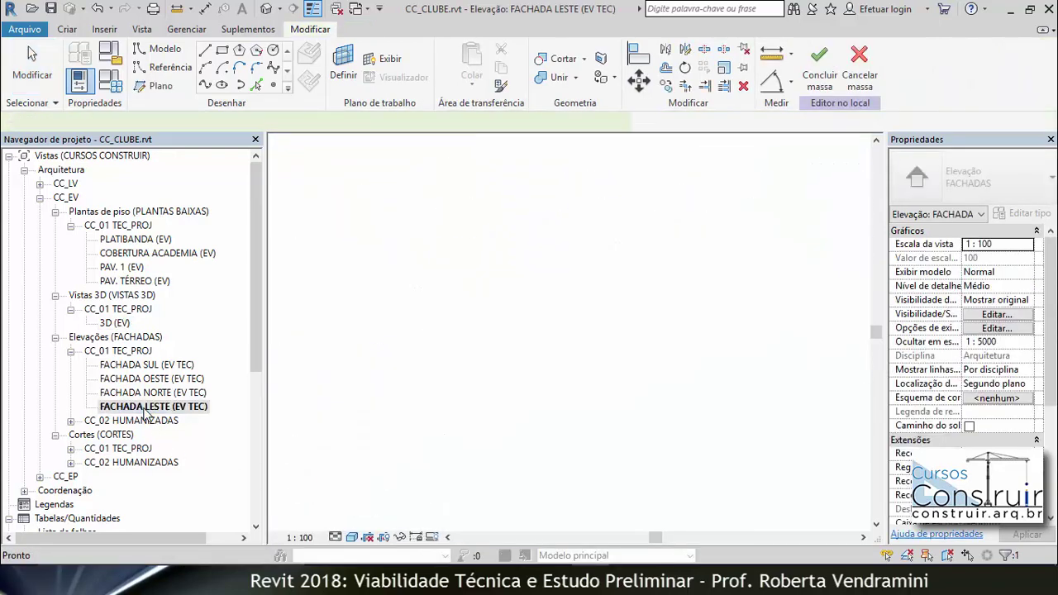
scroll(434, 356, "up", 3)
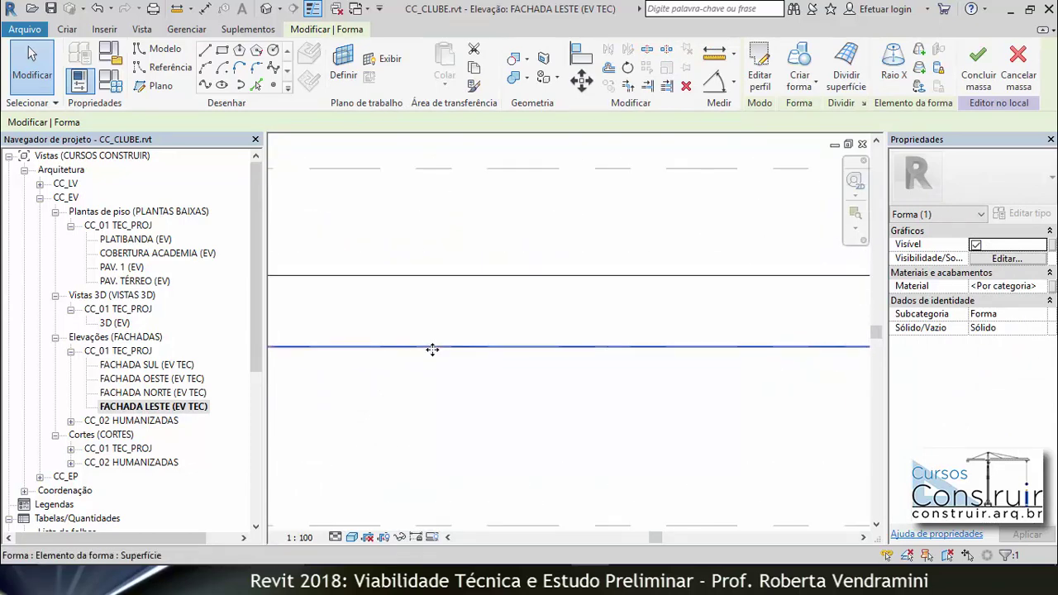
scroll(438, 357, "up", 2)
scroll(438, 357, "up", 2)
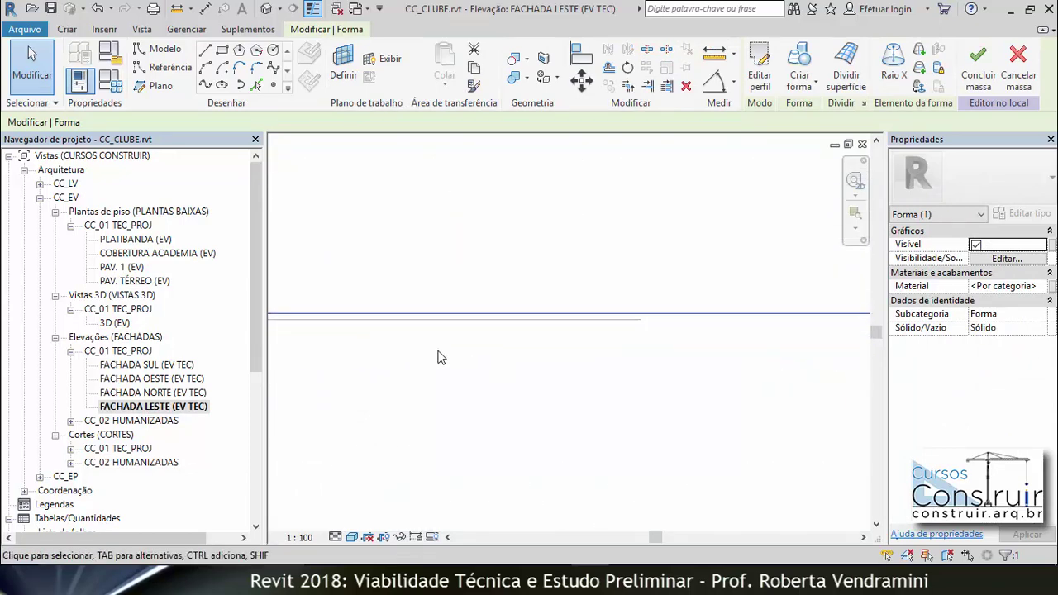
scroll(438, 357, "up", 1)
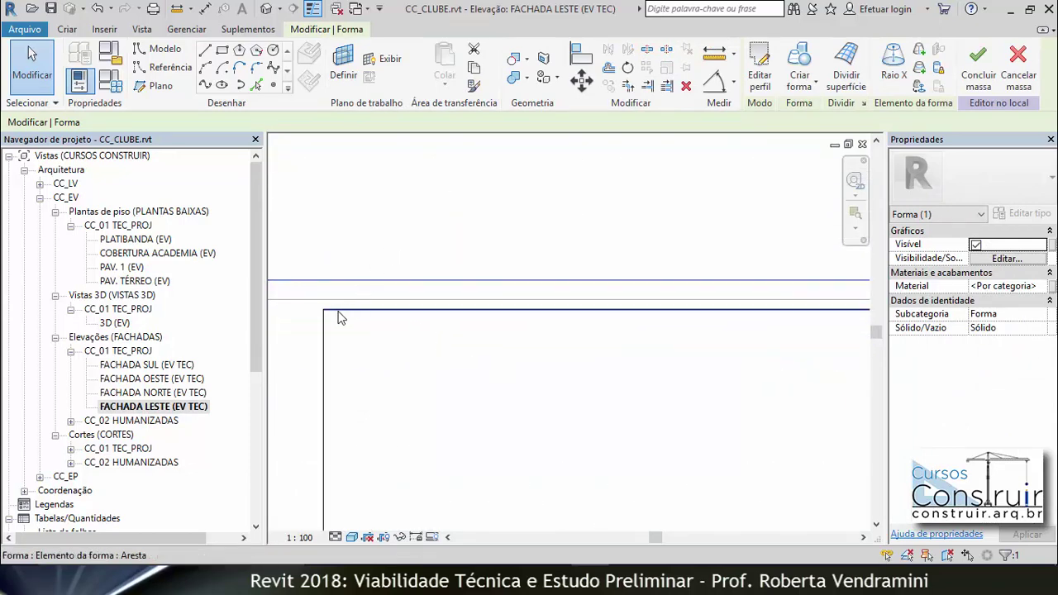
scroll(390, 319, "down", 1)
scroll(385, 319, "down", 1)
scroll(367, 330, "down", 1)
scroll(380, 334, "down", 1)
scroll(394, 337, "down", 1)
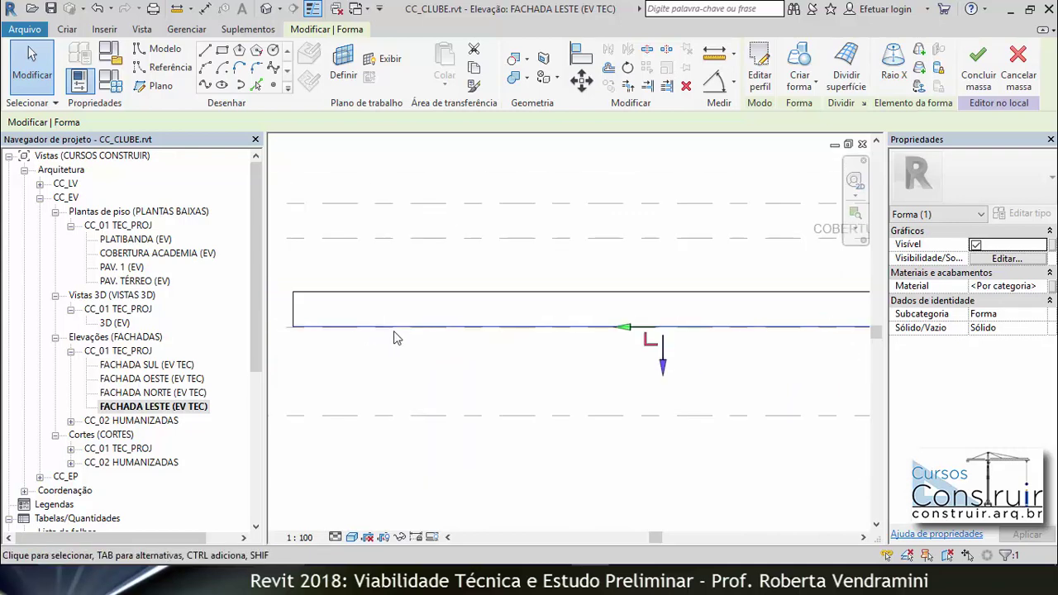
scroll(392, 333, "down", 1)
scroll(389, 331, "down", 1)
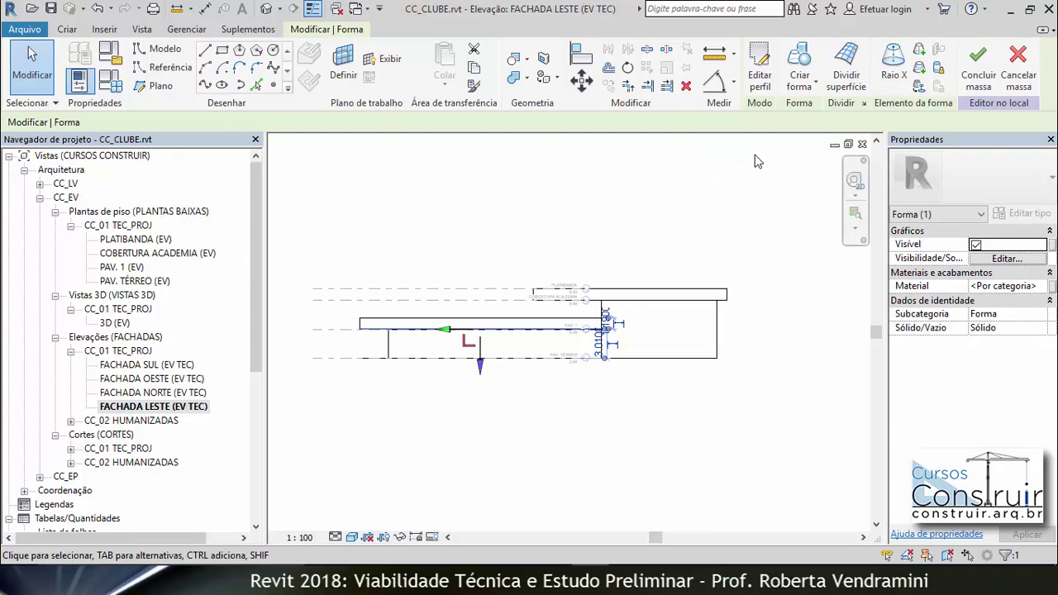
left_click(978, 65)
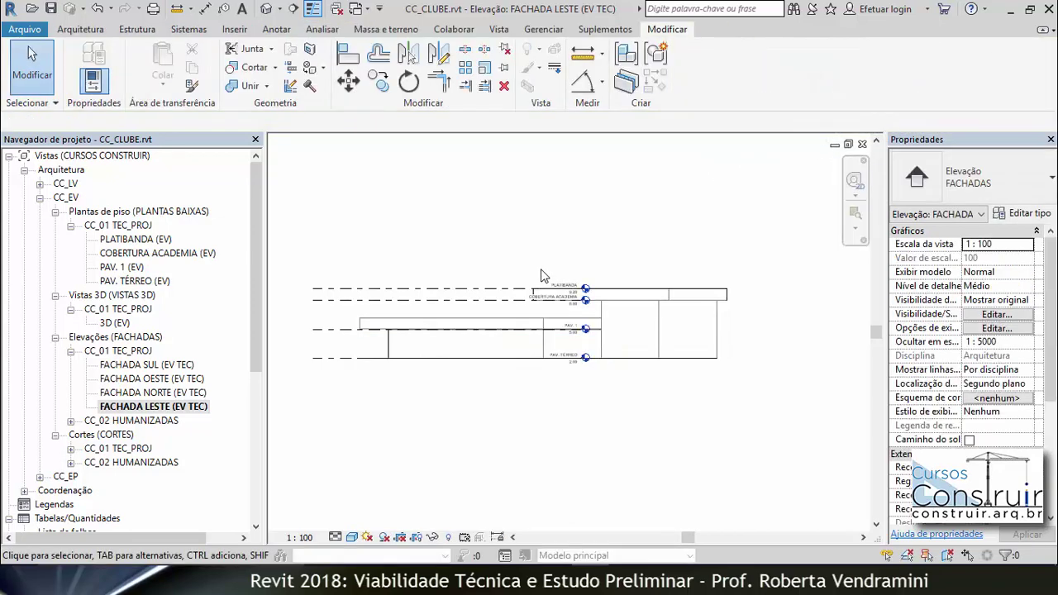
Step: In the 3D (EV) view, add a mass floor at PAV. 1 to the CLUBE mass
double_click(124, 322)
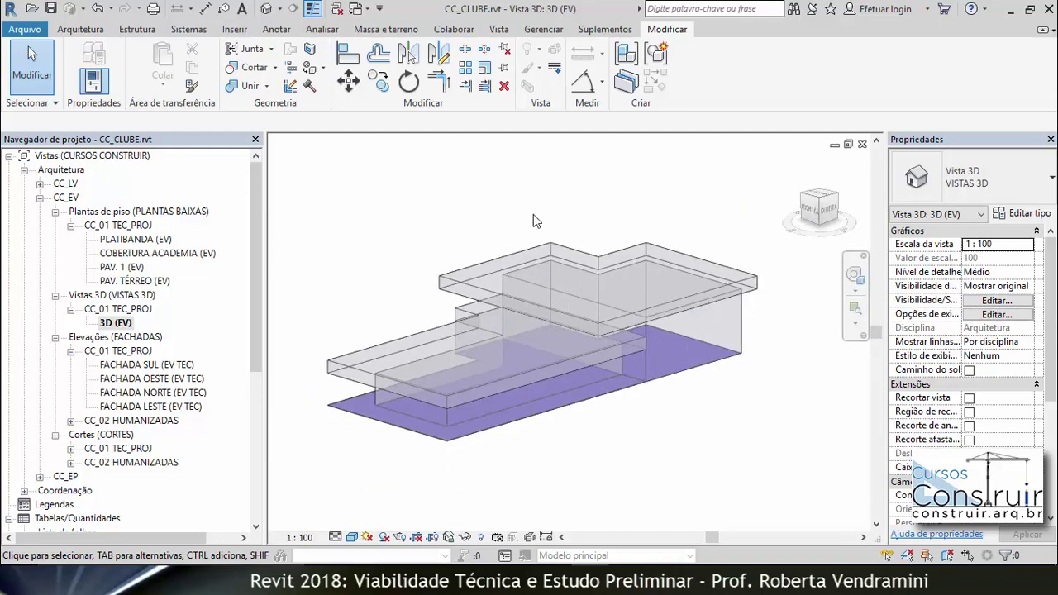
middle_click_drag(520, 401, 517, 376, "shift")
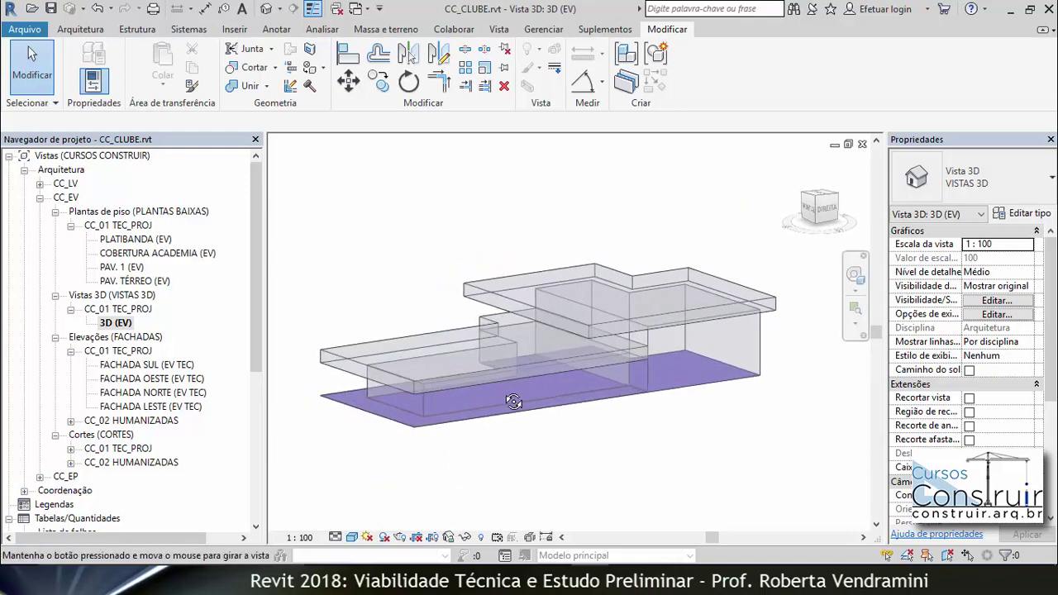
left_click(457, 286)
left_click(794, 60)
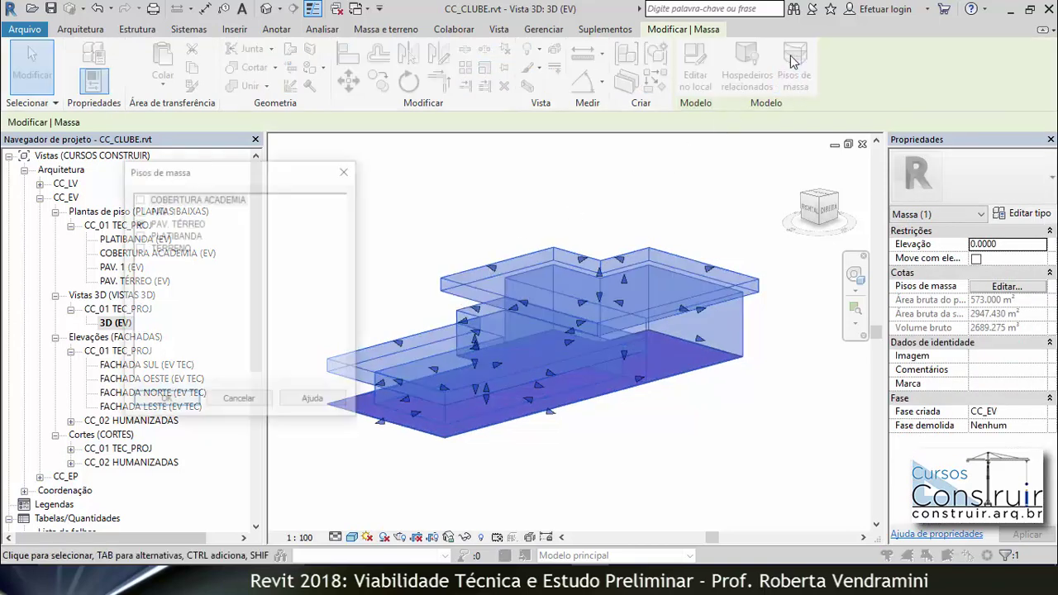
left_click(138, 211)
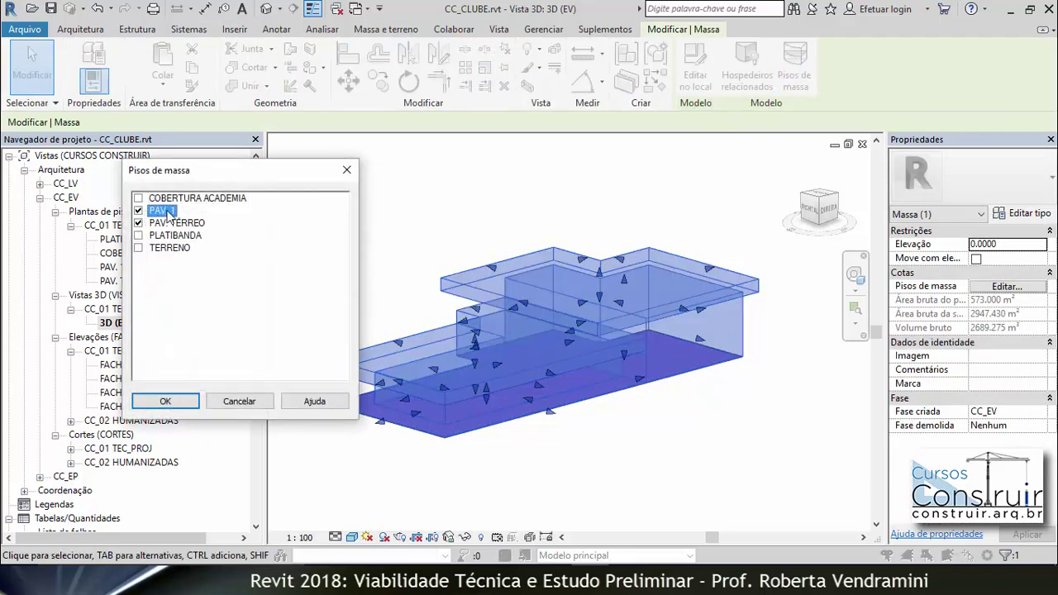
left_click(165, 401)
Step: Deselect the mass and orbit and zoom around it to inspect the purple mass floors
left_click(658, 469)
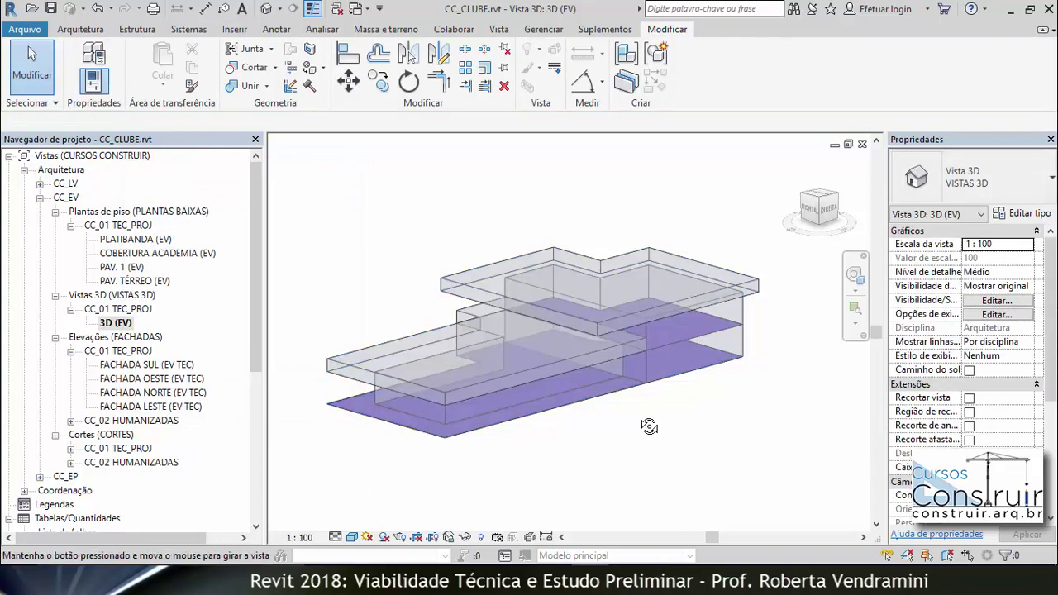
mouse_move(645, 425)
middle_mouse_down("shift")
mouse_move(494, 426)
mouse_move(667, 434)
mouse_move(620, 435)
middle_mouse_up("shift")
scroll(524, 340, "up", 2)
scroll(524, 341, "up", 2)
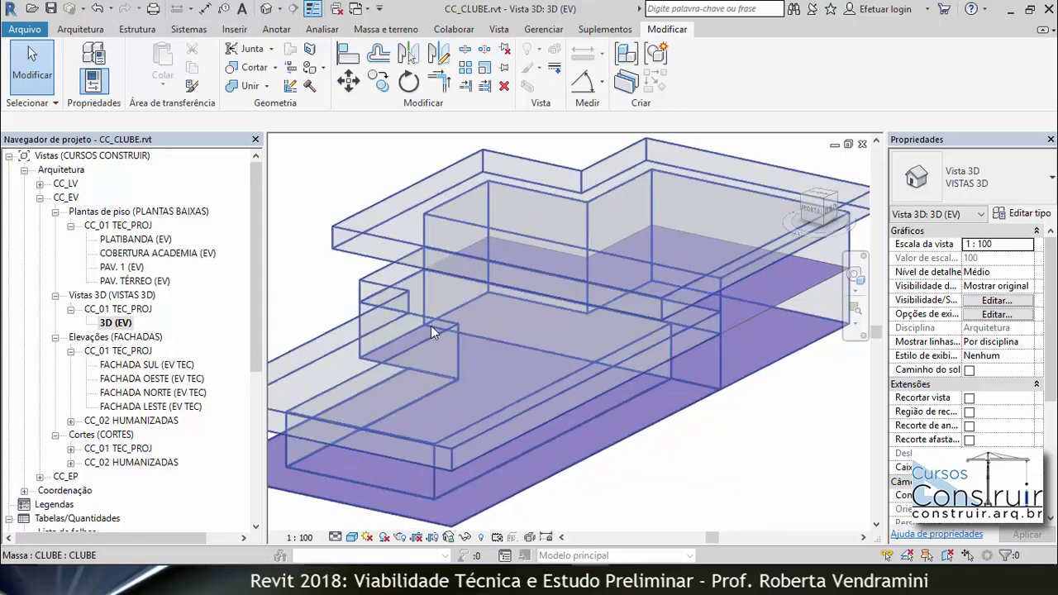
middle_click_drag(430, 278, 581, 356, "shift")
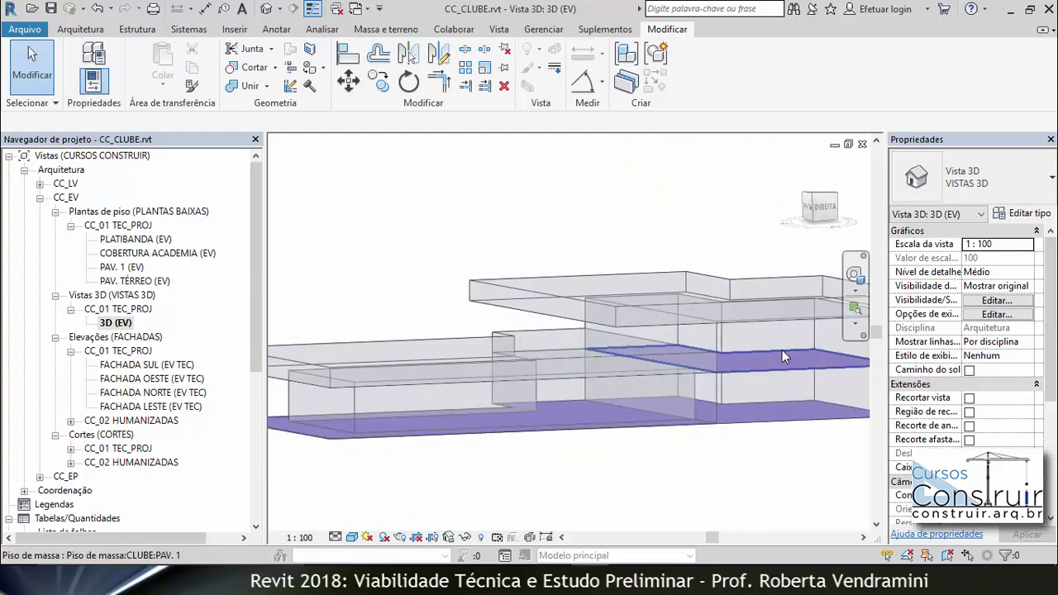
middle_click_drag(388, 330, 433, 429, "shift")
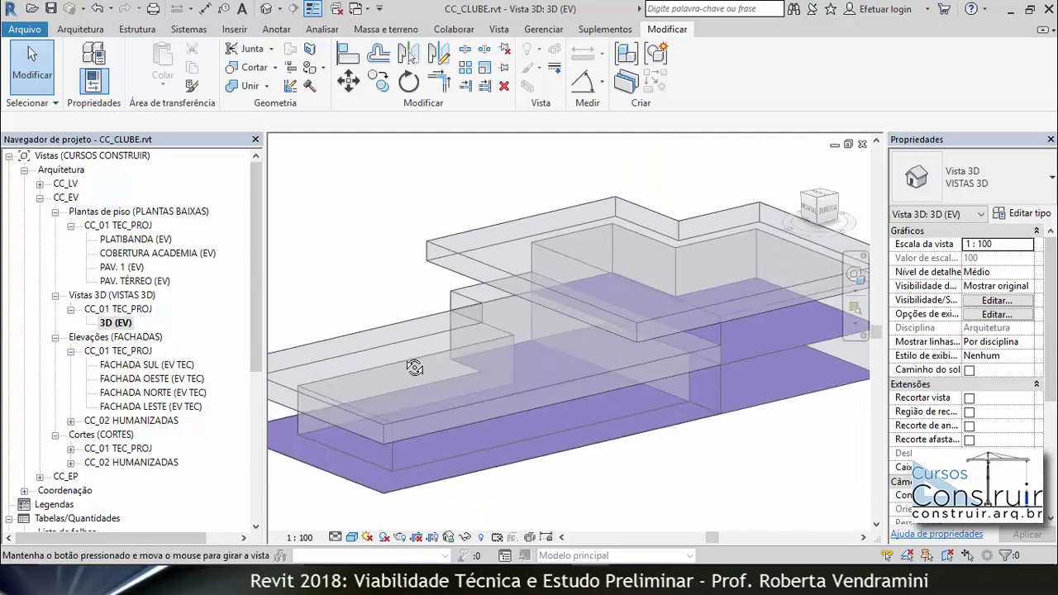
Step: View the building from near-frontal and long-side angles, then select the club mass
scroll(390, 479, "up", 3)
scroll(395, 471, "up", 1)
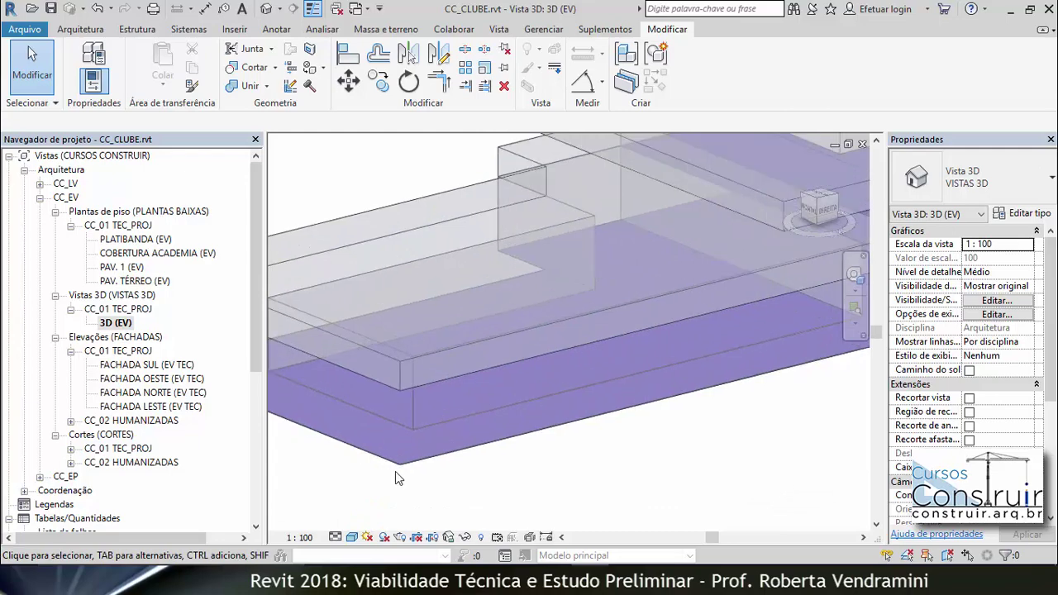
scroll(444, 466, "up", 2)
scroll(478, 453, "down", 2)
scroll(476, 401, "down", 3)
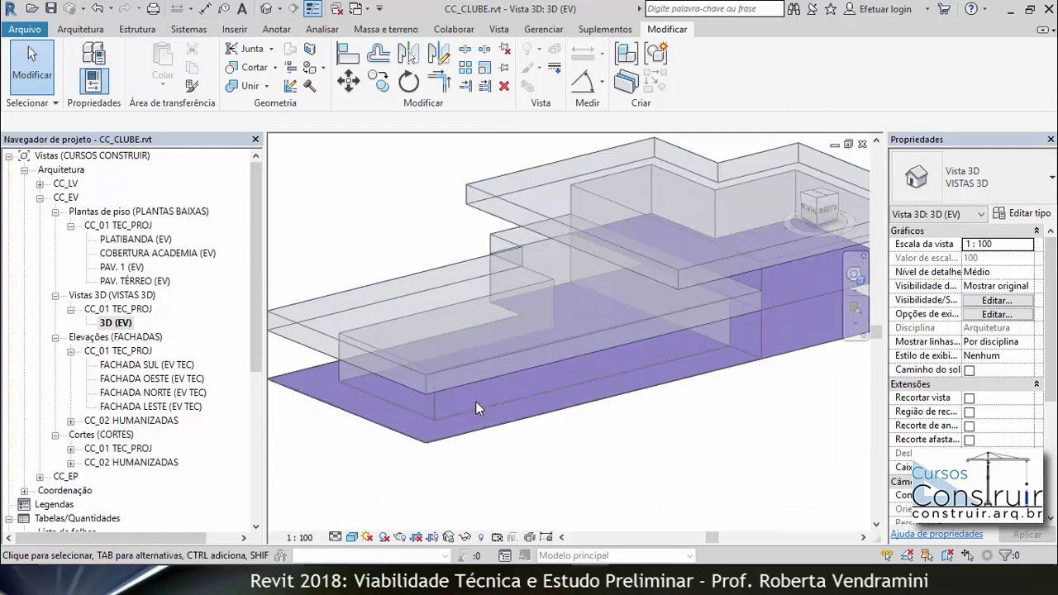
mouse_move(476, 401)
middle_mouse_down("shift")
mouse_move(564, 466)
mouse_move(513, 456)
middle_mouse_up("shift")
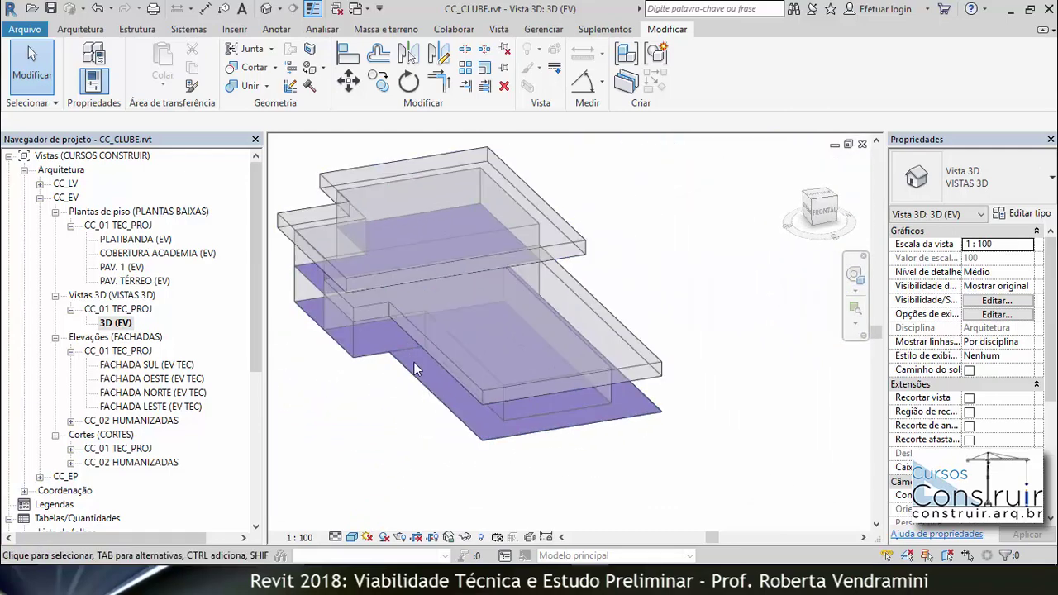
middle_click_drag(613, 407, 558, 267, "shift")
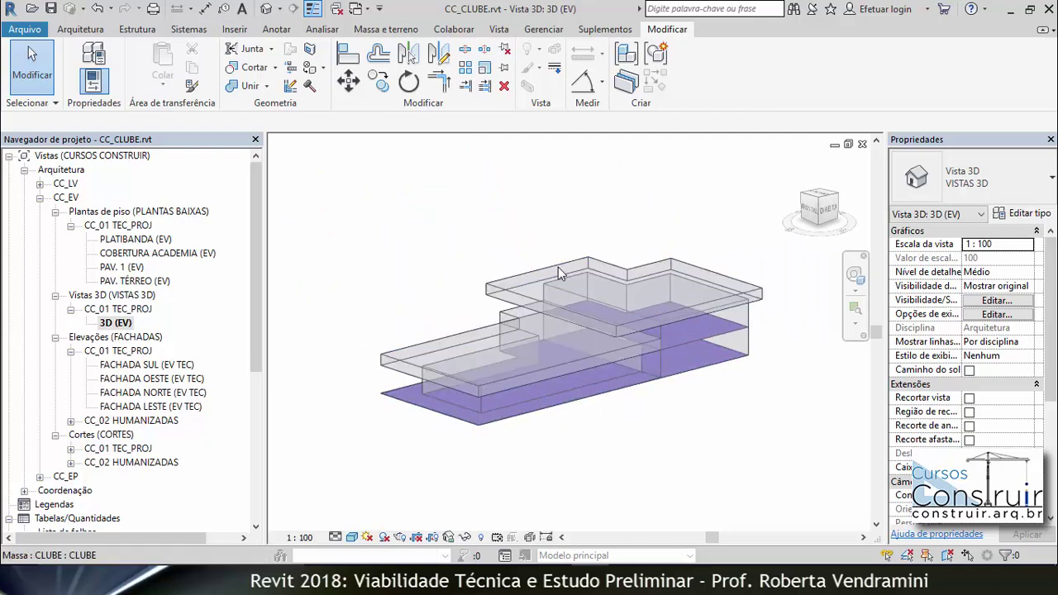
left_click(566, 310)
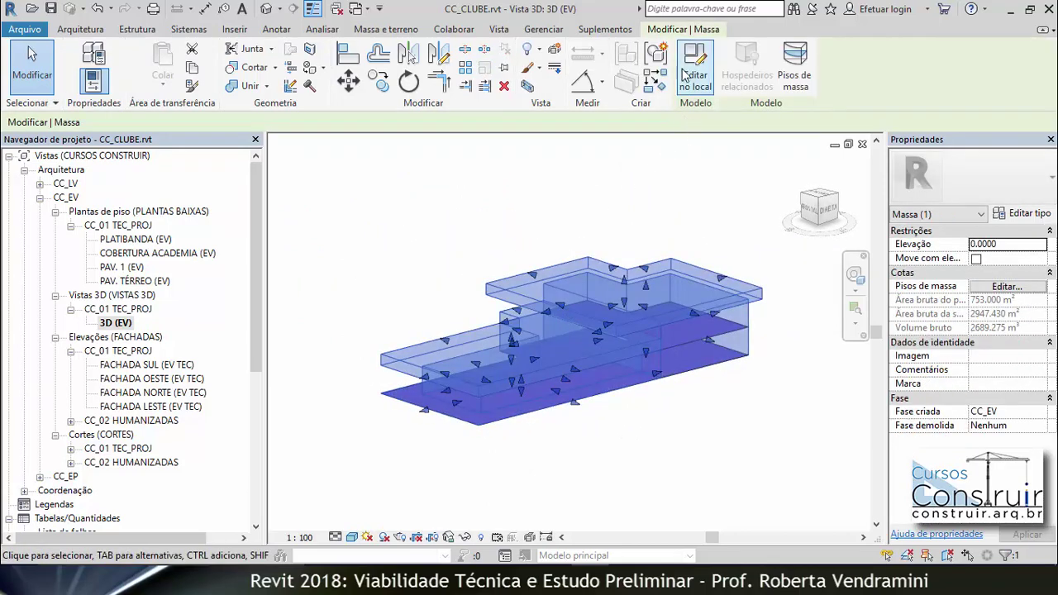
Step: Edit the mass in place and draw a rectangle on the PAV. 1 (EV) floor plan
left_click(693, 74)
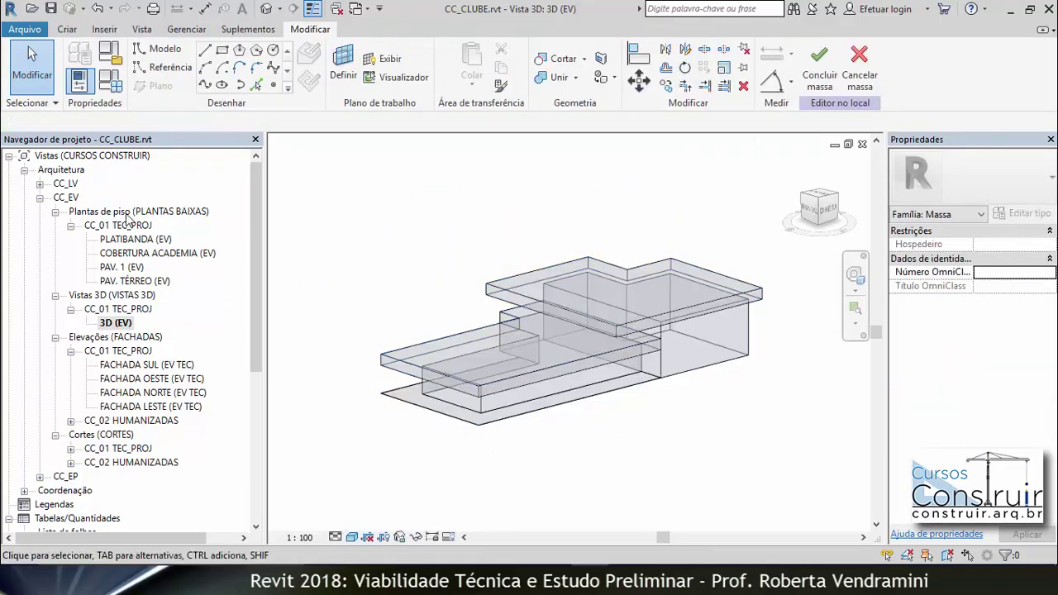
double_click(109, 270)
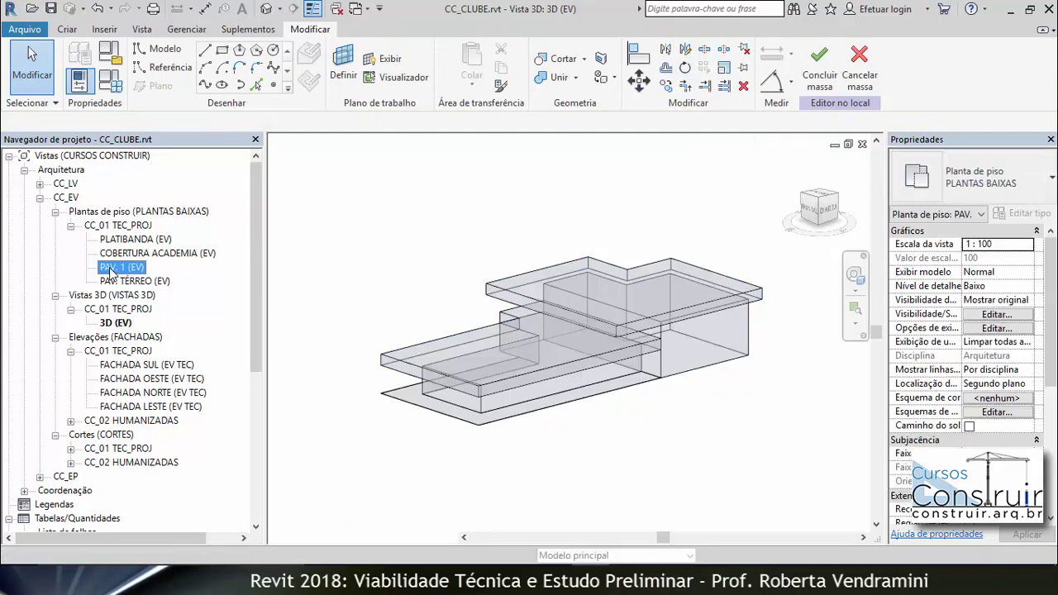
scroll(442, 235, "up", 2)
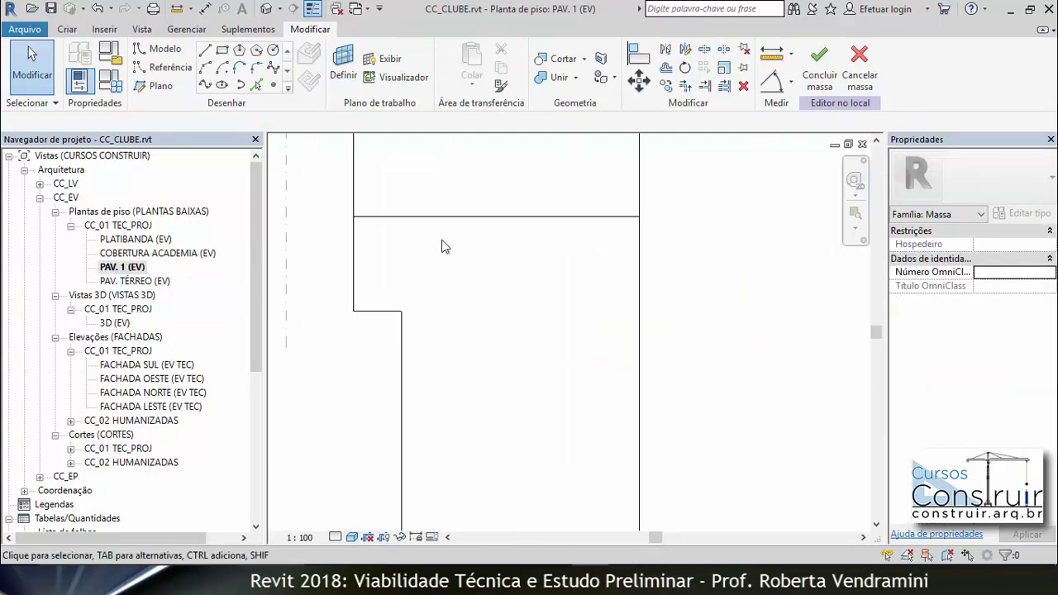
left_click(222, 53)
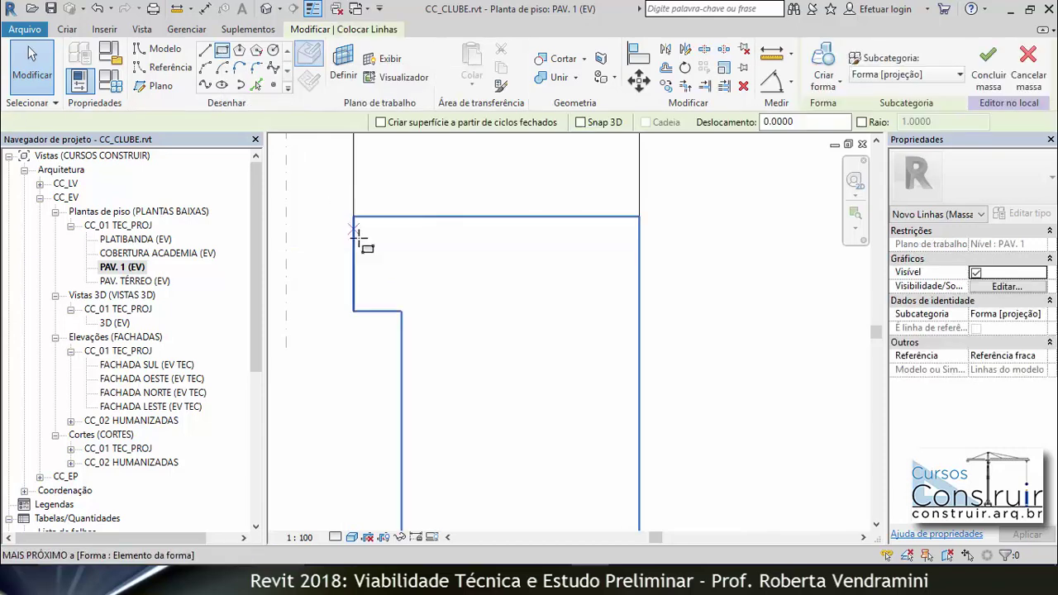
left_click(353, 311)
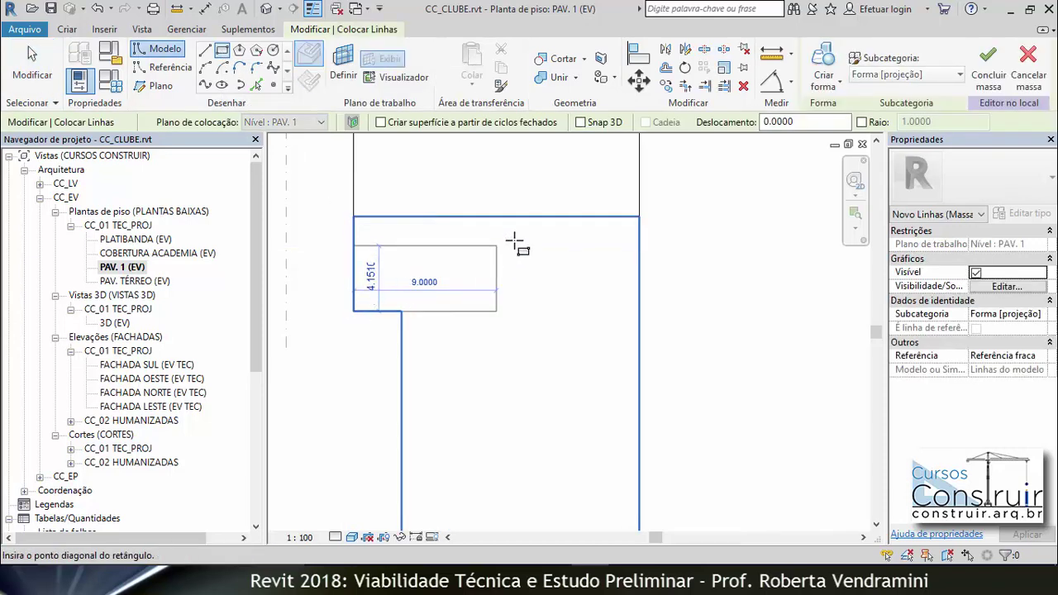
left_click(639, 216)
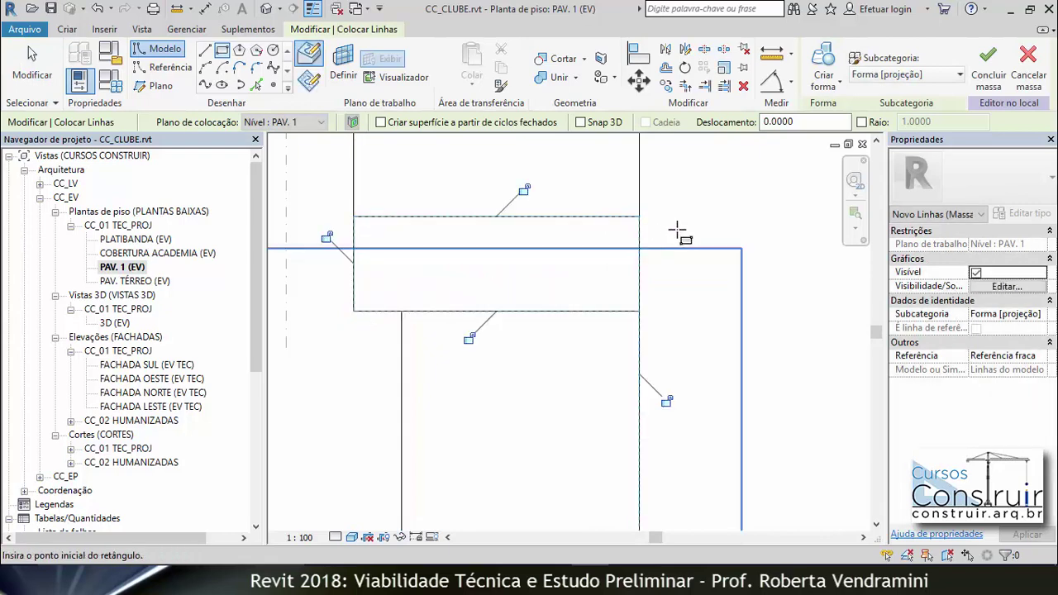
key("Escape")
key("Escape")
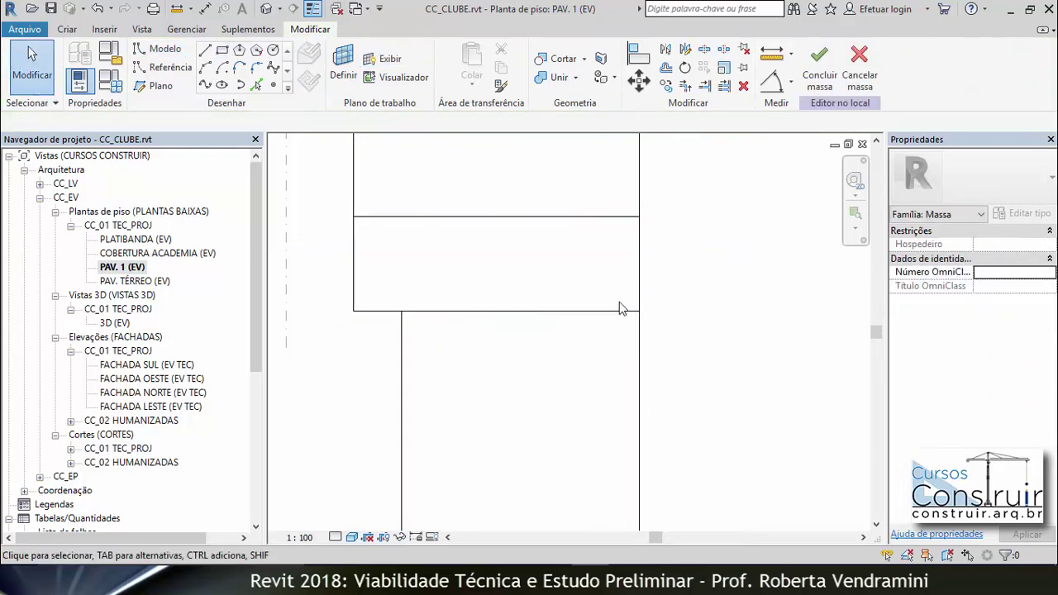
Step: Turn the four rectangle lines into a solid form
left_click(608, 313)
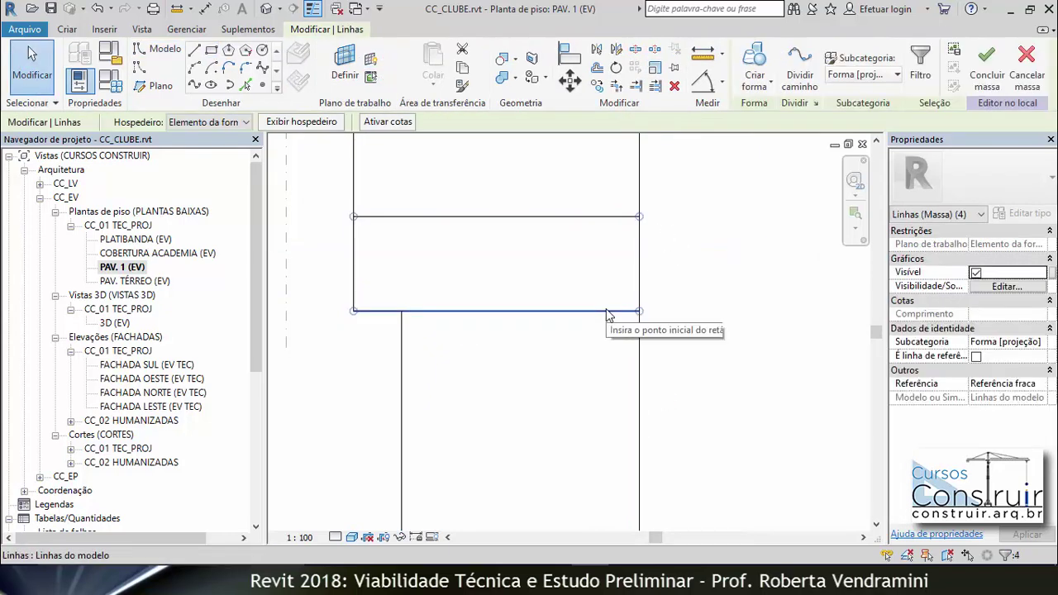
left_click(769, 87)
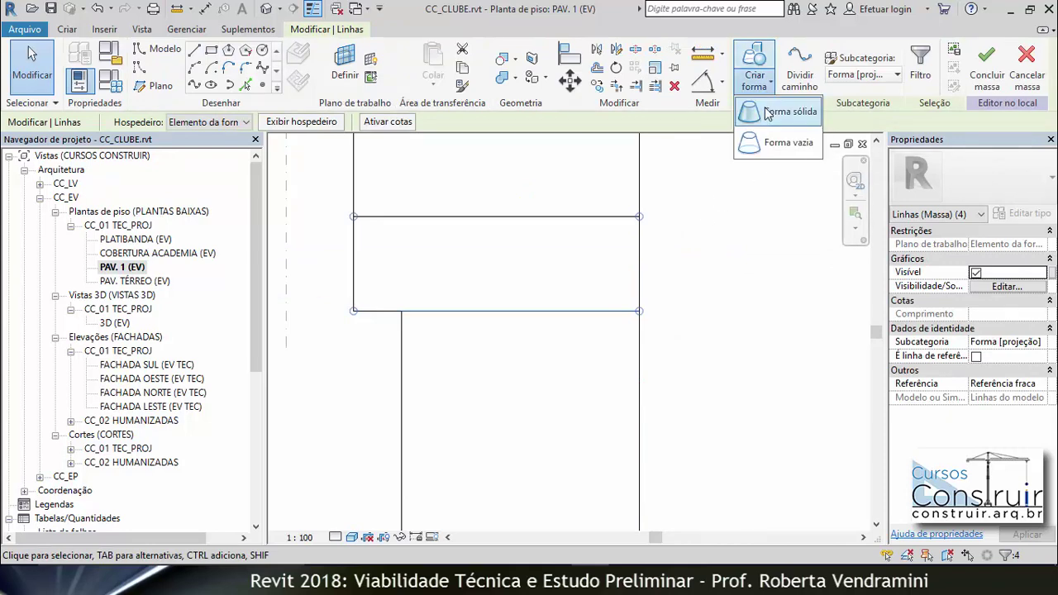
left_click(773, 106)
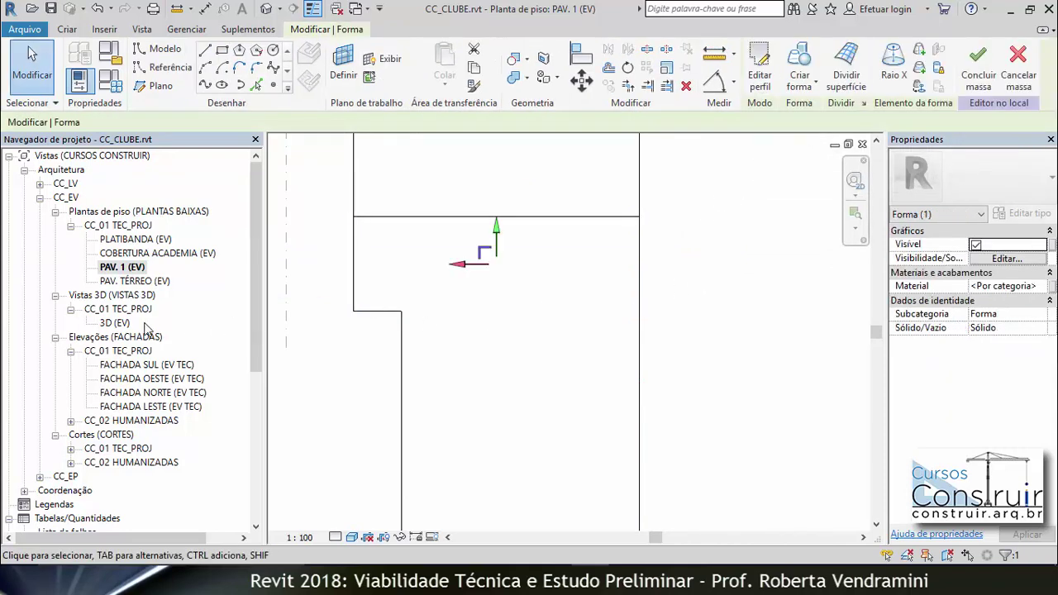
double_click(110, 324)
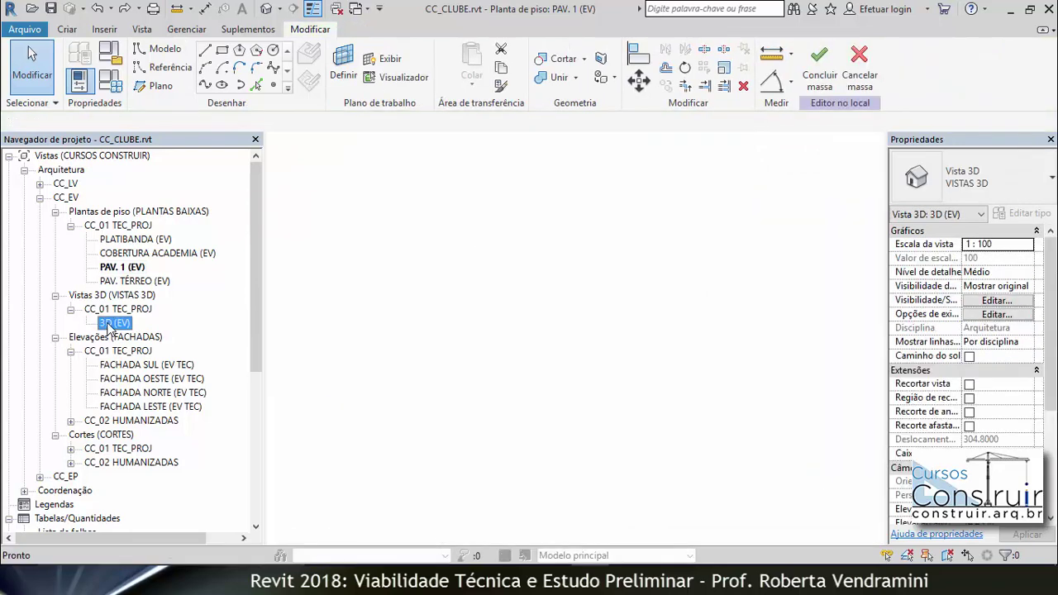
scroll(545, 329, "up", 2)
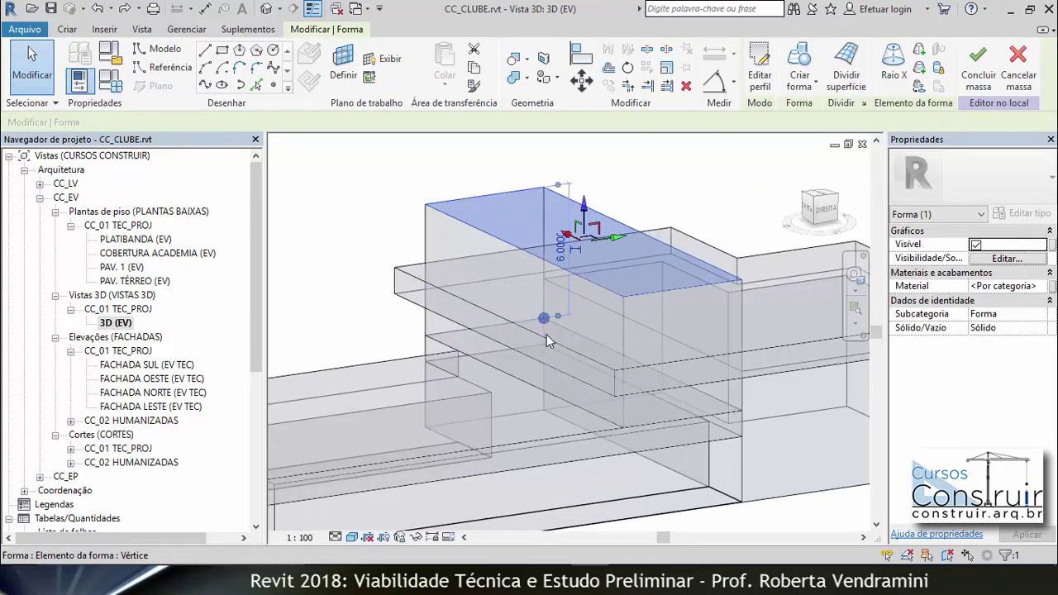
scroll(546, 334, "up", 2)
scroll(549, 329, "up", 2)
scroll(545, 327, "up", 3)
scroll(545, 321, "down", 2)
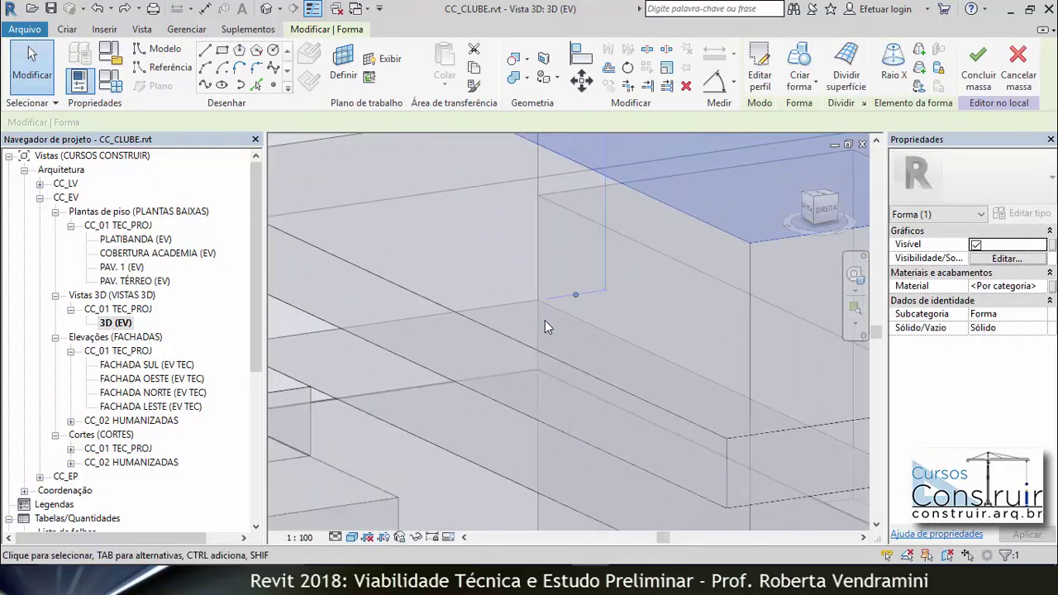
scroll(545, 321, "down", 2)
scroll(545, 321, "down", 2)
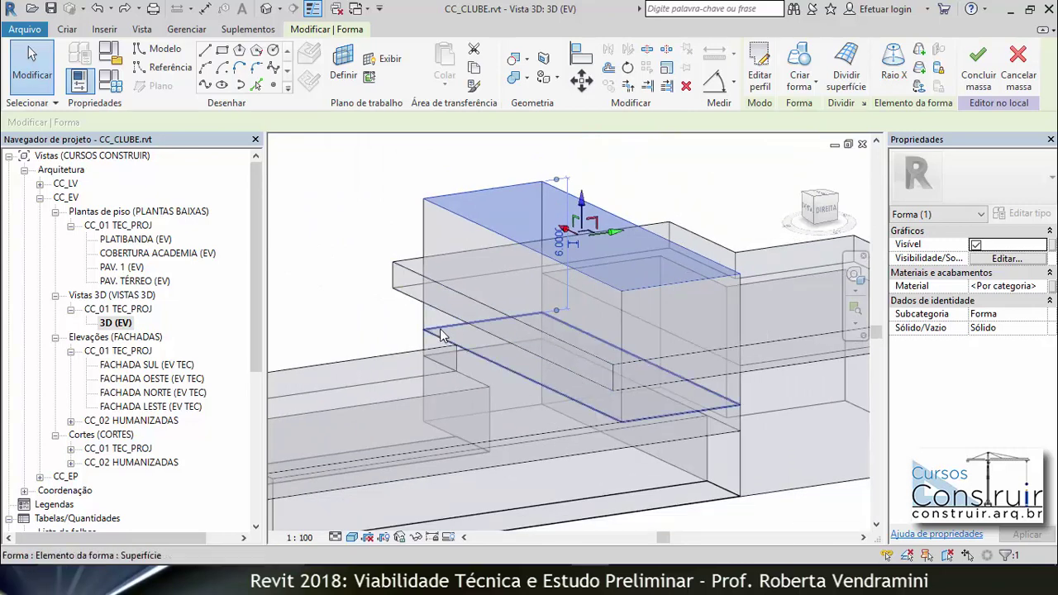
scroll(459, 336, "up", 1)
scroll(441, 335, "up", 2)
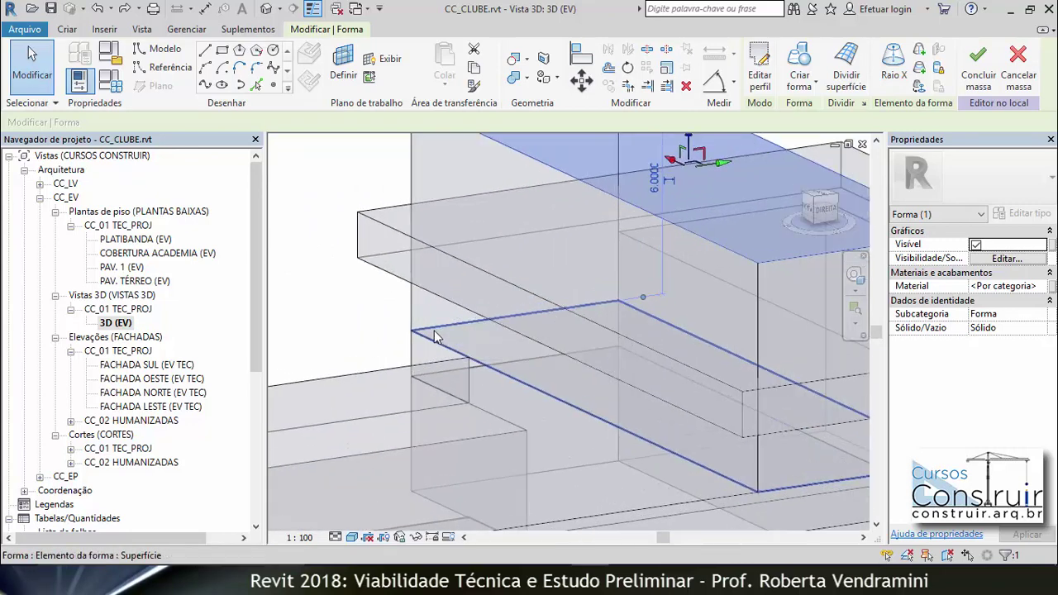
scroll(435, 336, "down", 1)
scroll(436, 337, "down", 2)
scroll(435, 337, "down", 1)
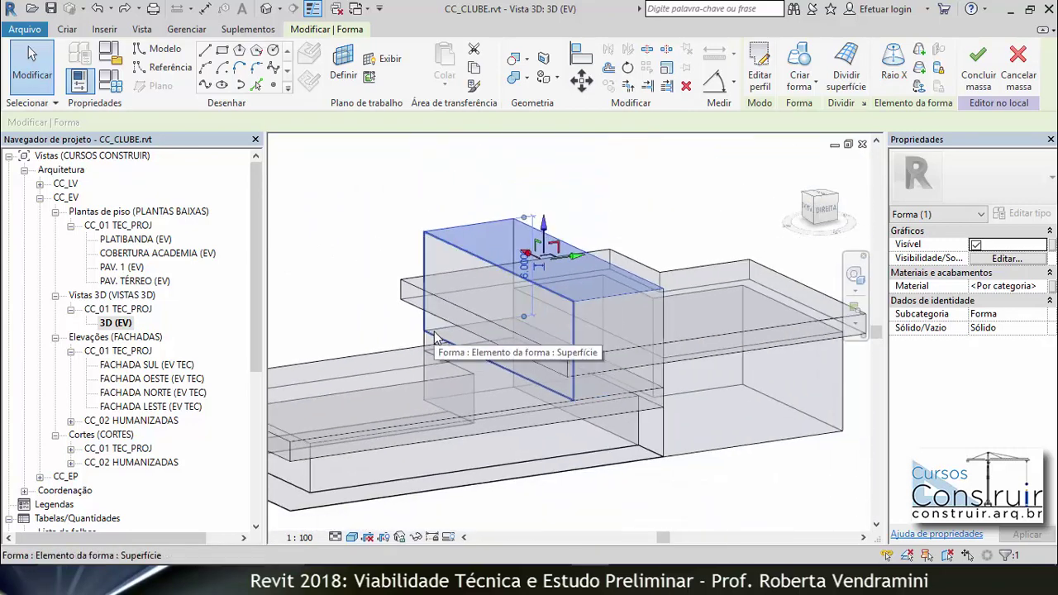
scroll(435, 337, "down", 1)
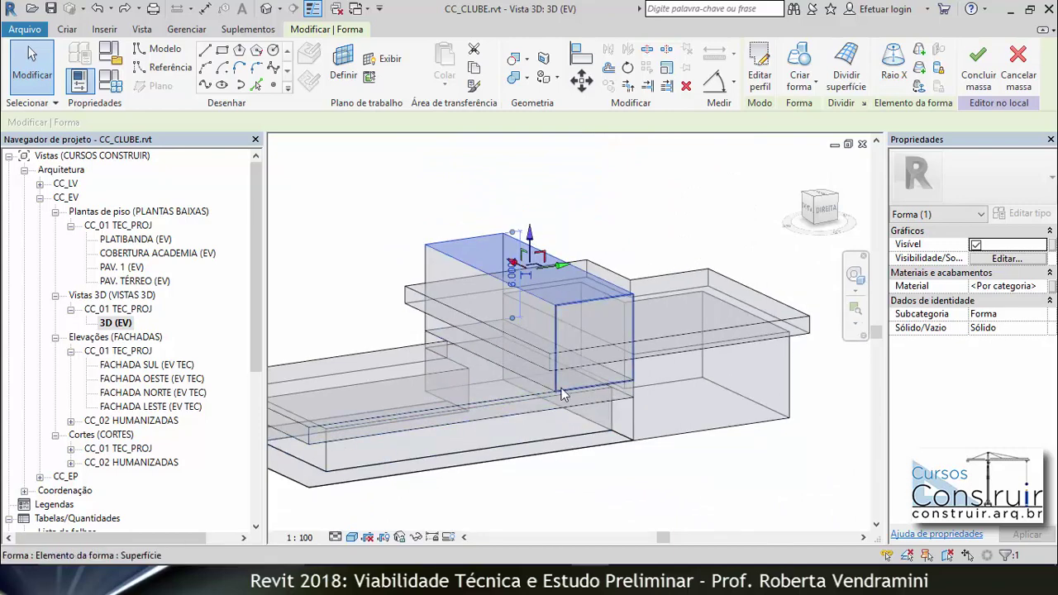
scroll(515, 315, "up", 2)
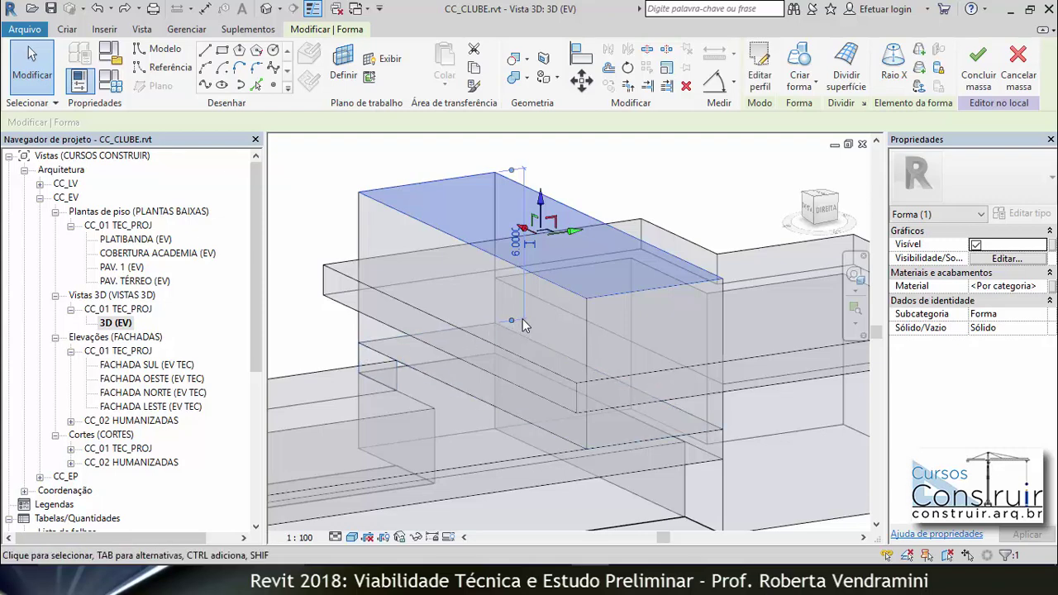
key("Escape")
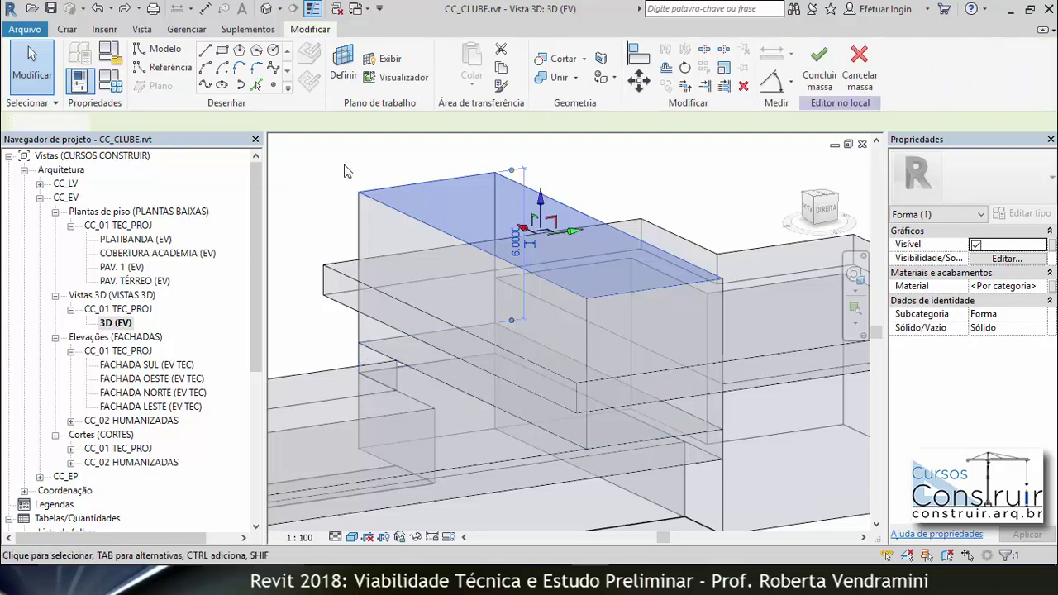
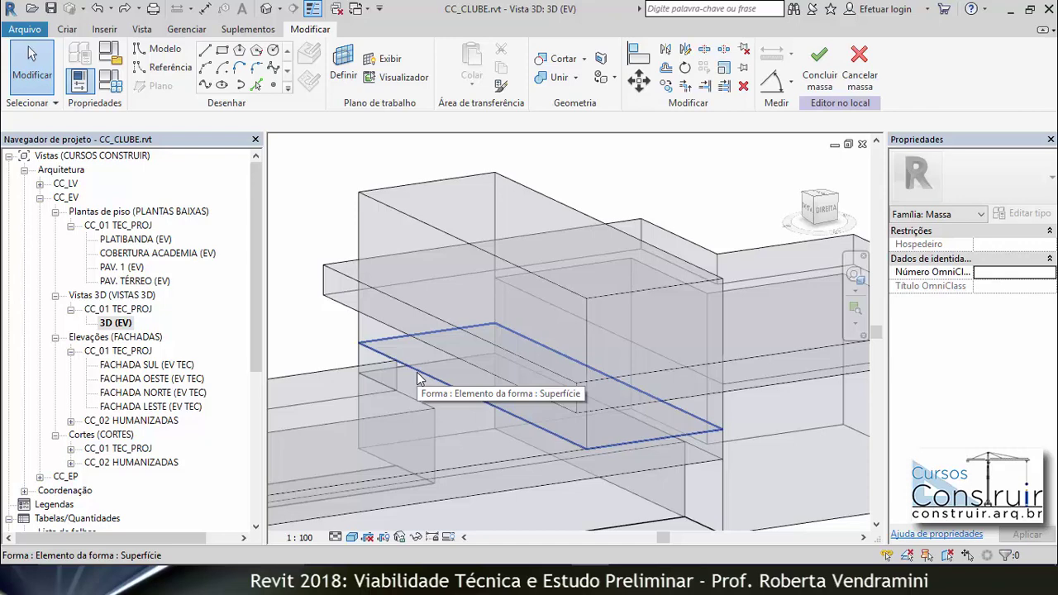
Step: Set the mass form's lower face height dimension to 7.2
left_click(418, 378)
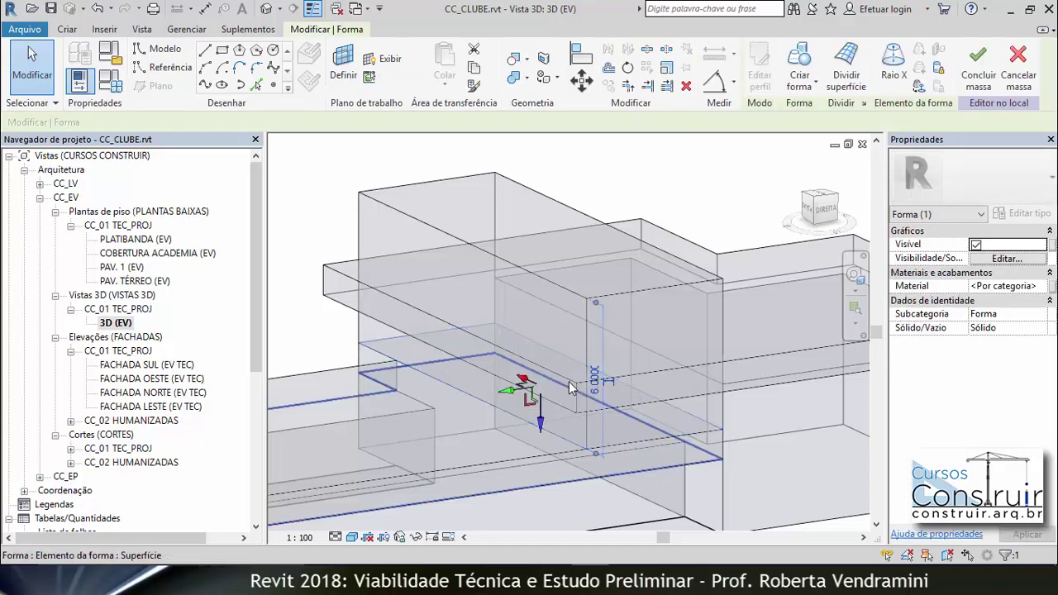
left_click(601, 379)
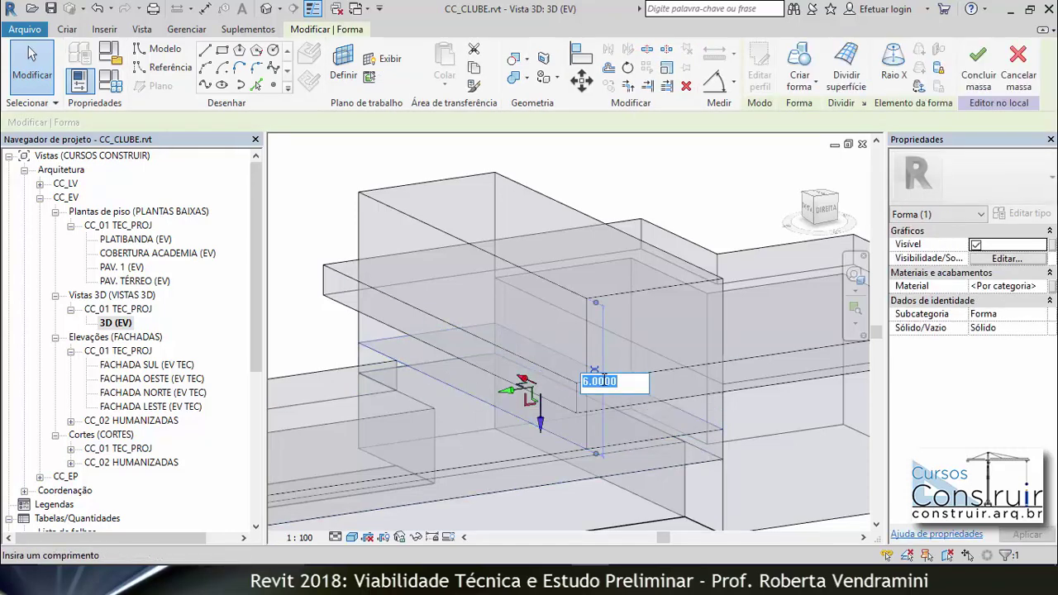
type("7.2")
key("Return")
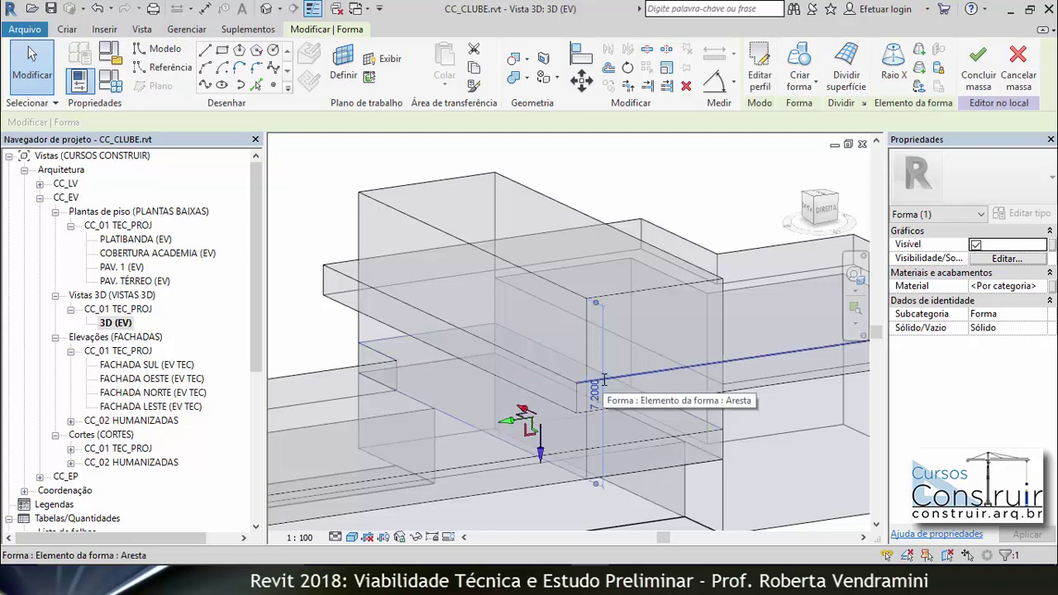
left_click(329, 220)
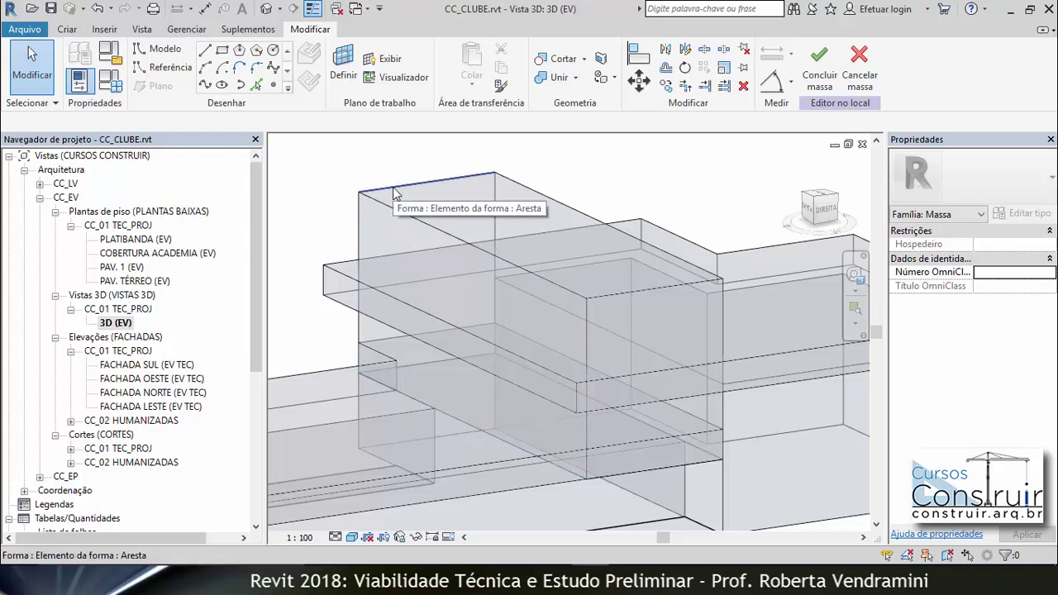
Step: Lower the tall block's top face by replacing its 7.2000 height with a new value
key("Tab")
key("Tab")
key("Tab")
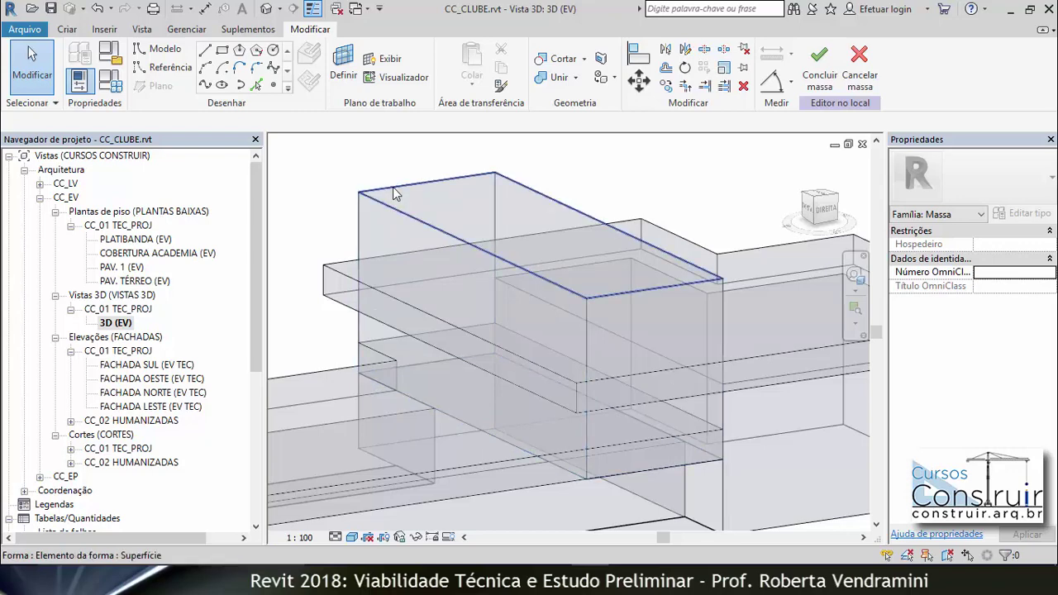
left_click(395, 193)
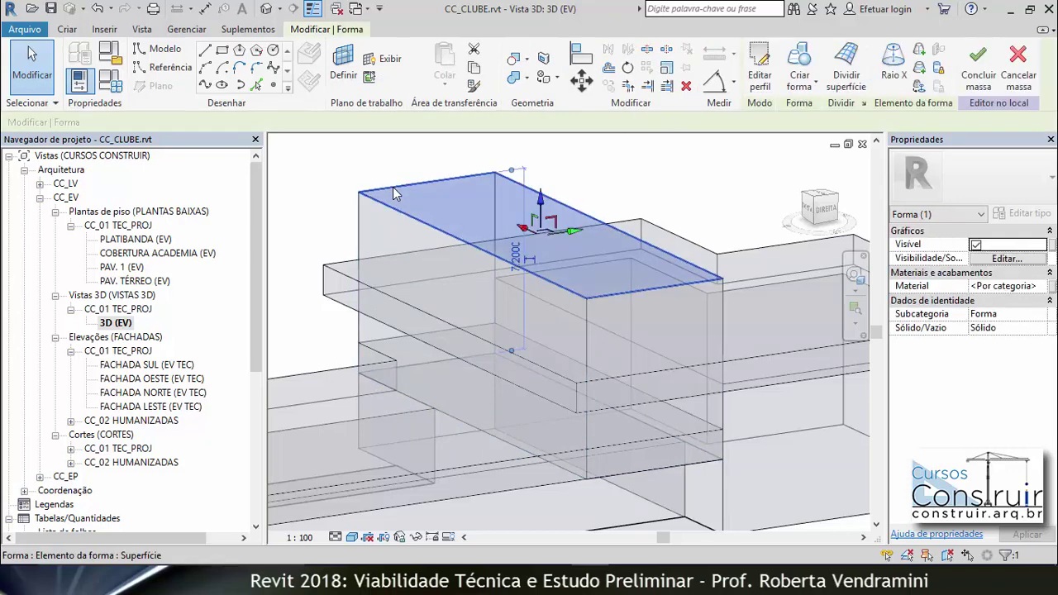
left_click(514, 258)
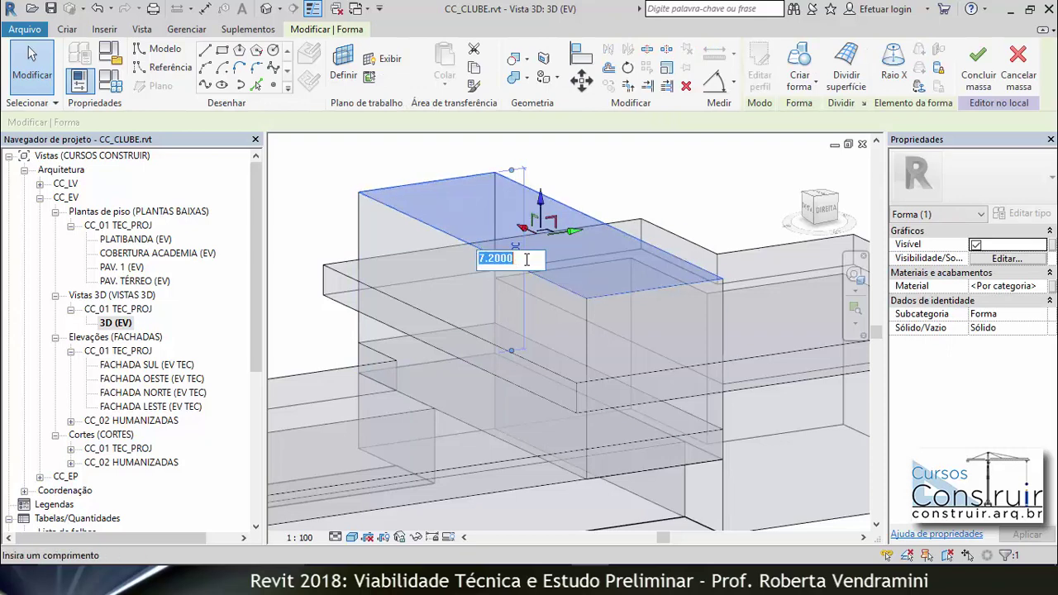
key("BackSpace")
type(".025")
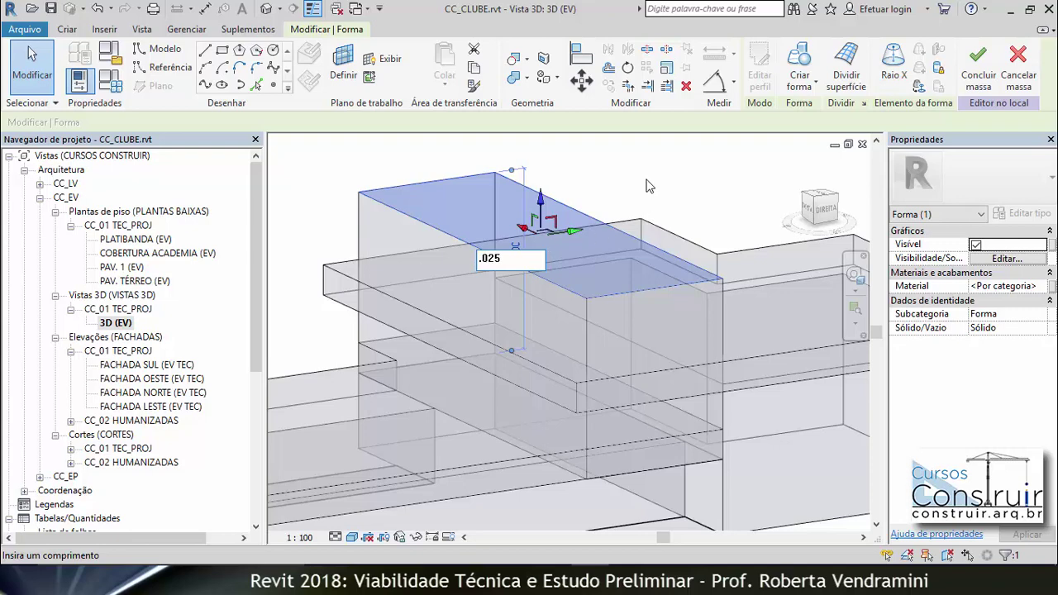
key("Return")
key("Escape")
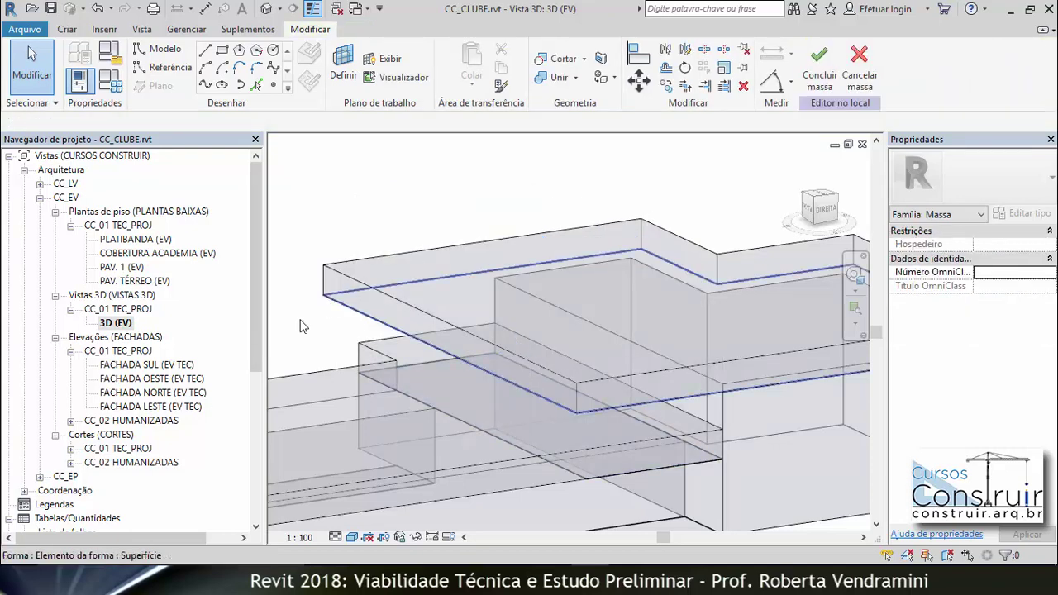
Step: Open the FACHADA LESTE (EV TEC) elevation and zoom in to compare the form with the levels
double_click(145, 407)
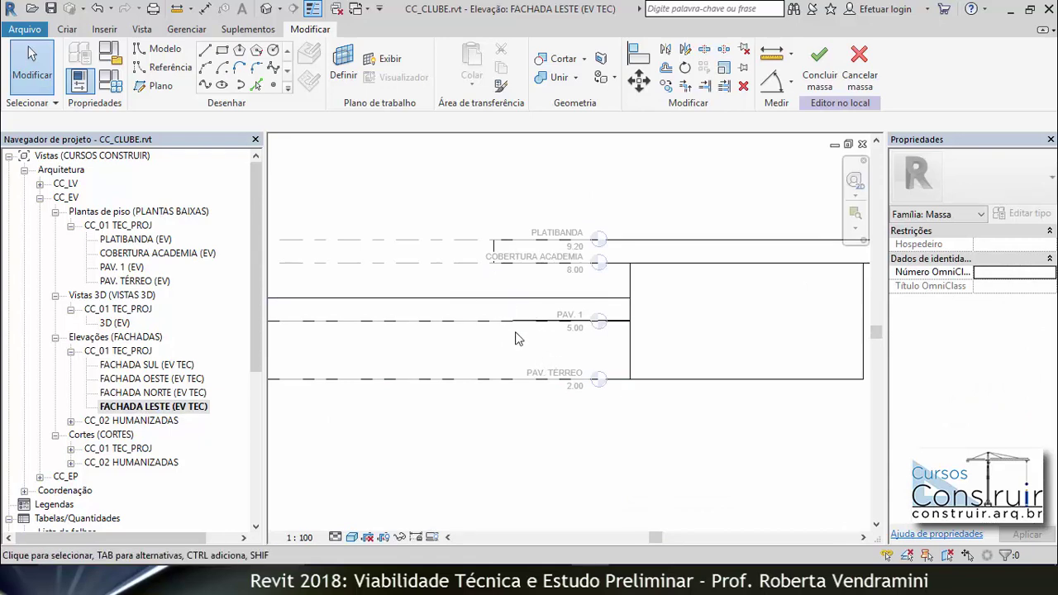
scroll(520, 324, "up", 2)
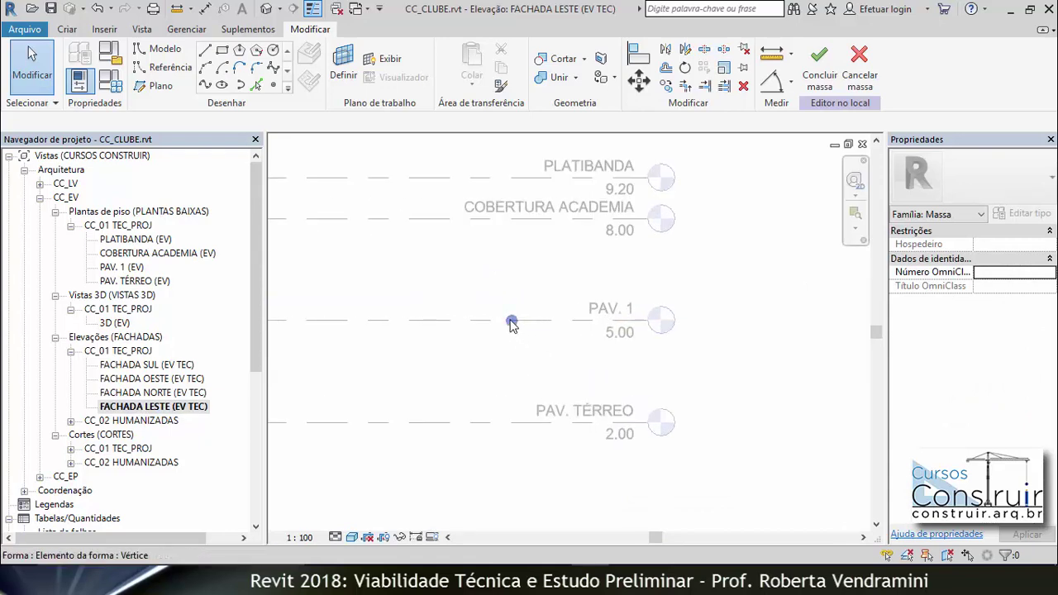
scroll(515, 324, "up", 2)
scroll(513, 324, "up", 2)
scroll(519, 333, "up", 1)
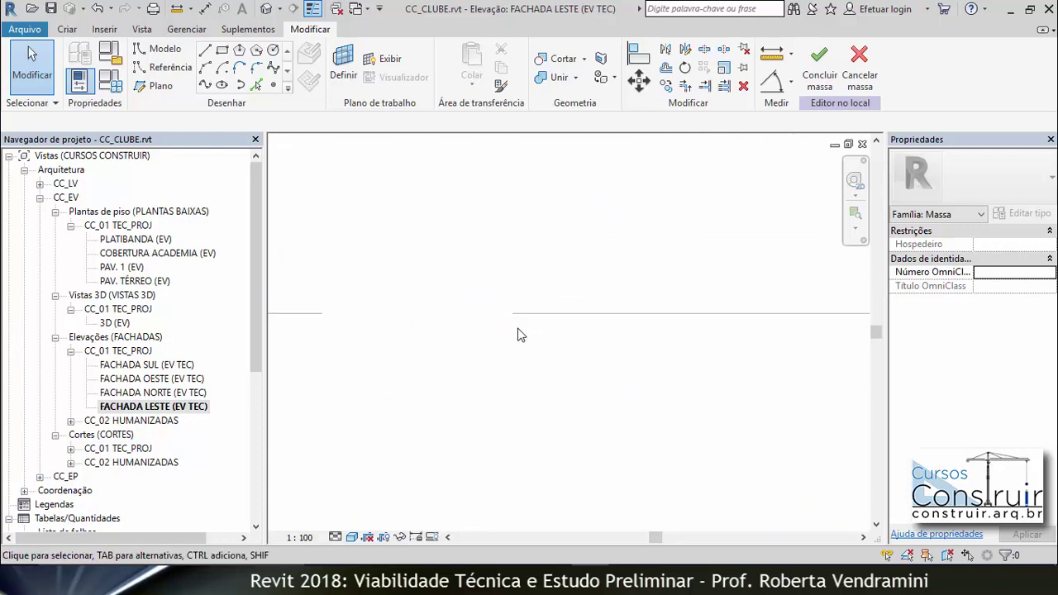
scroll(520, 333, "up", 1)
scroll(519, 333, "up", 2)
scroll(525, 318, "up", 2)
scroll(510, 213, "up", 4)
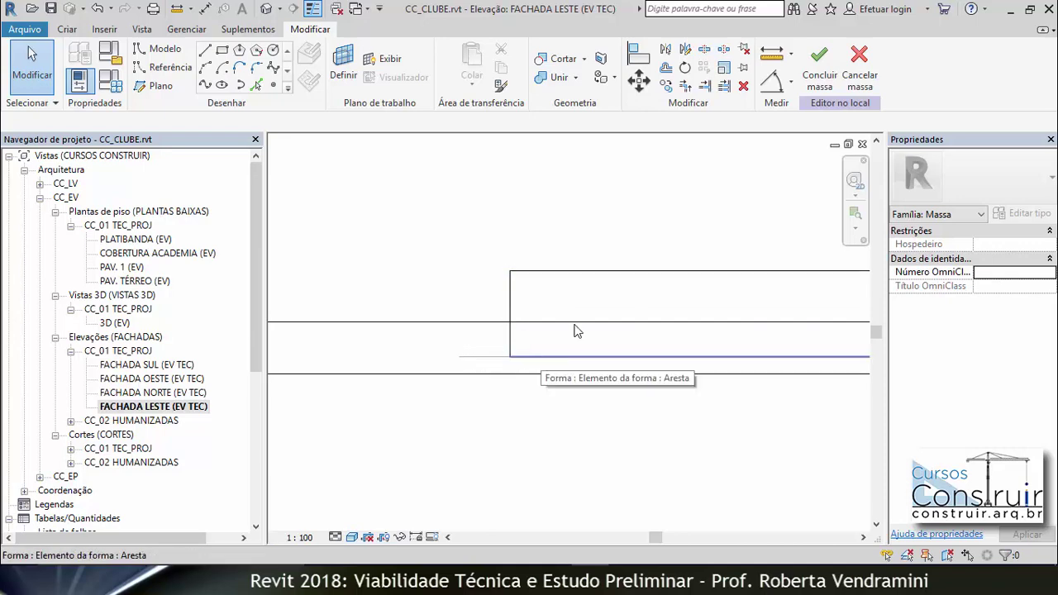
Step: Finish the in-place mass and orbit the 3D (EV) view to inspect the lowered block
left_click(820, 62)
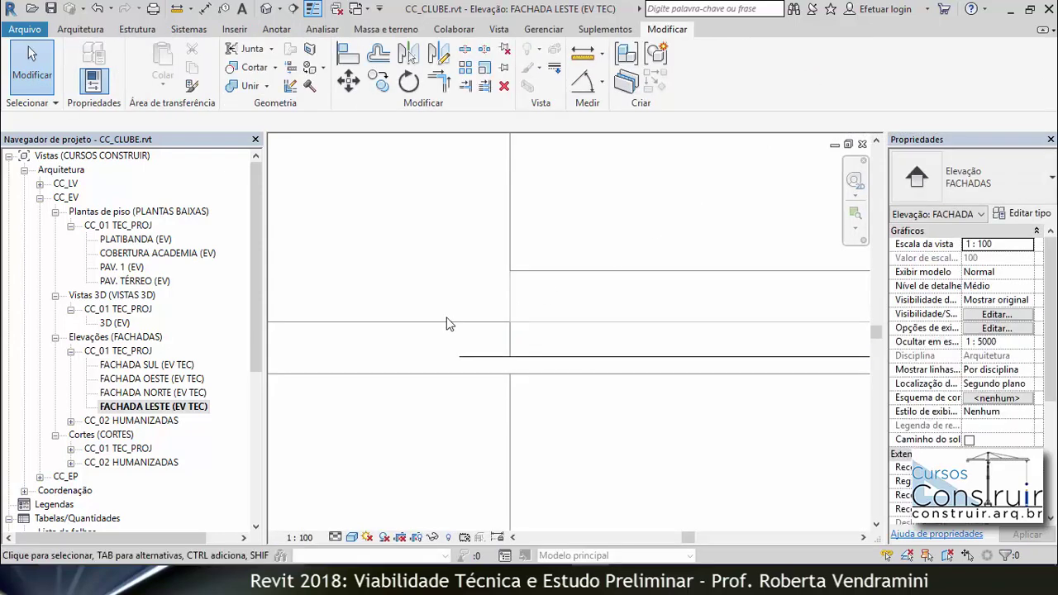
double_click(116, 323)
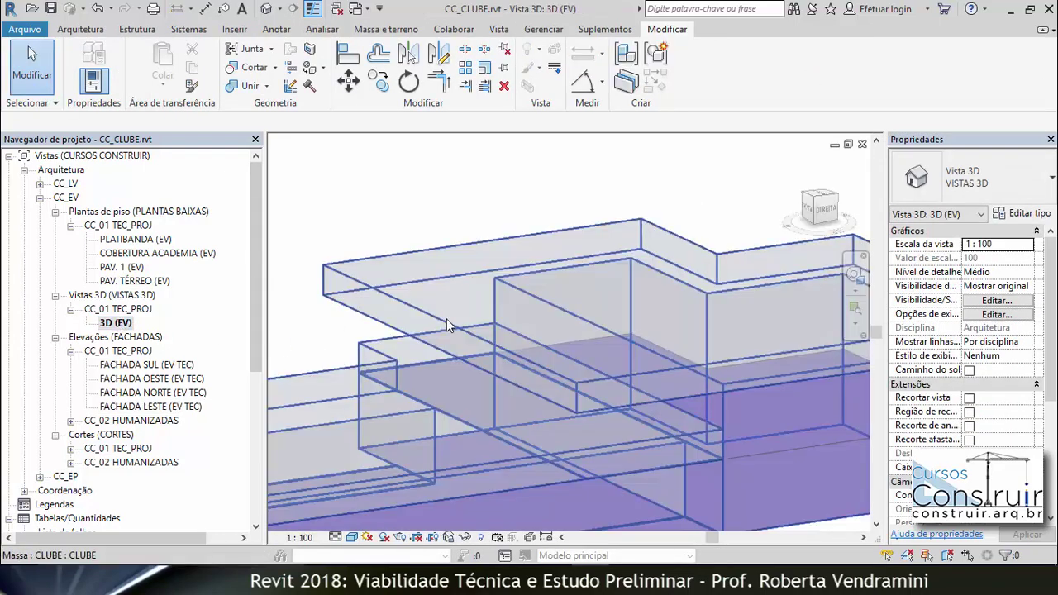
scroll(508, 263, "down", 2)
mouse_move(484, 361)
middle_mouse_down("shift")
mouse_move(560, 413)
mouse_move(568, 405)
middle_mouse_up("shift")
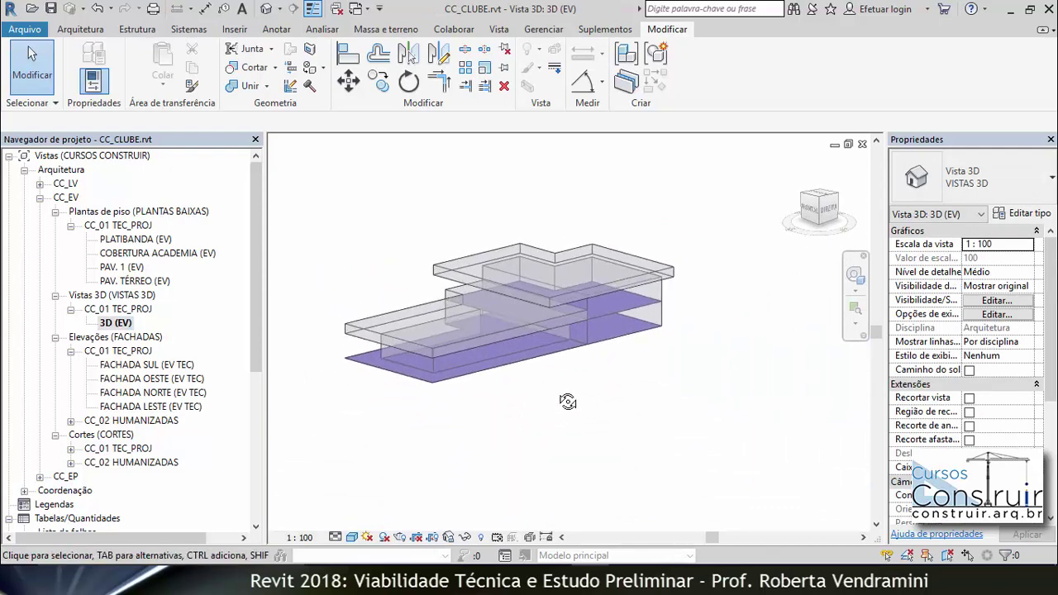
scroll(464, 366, "up", 2)
scroll(463, 365, "up", 2)
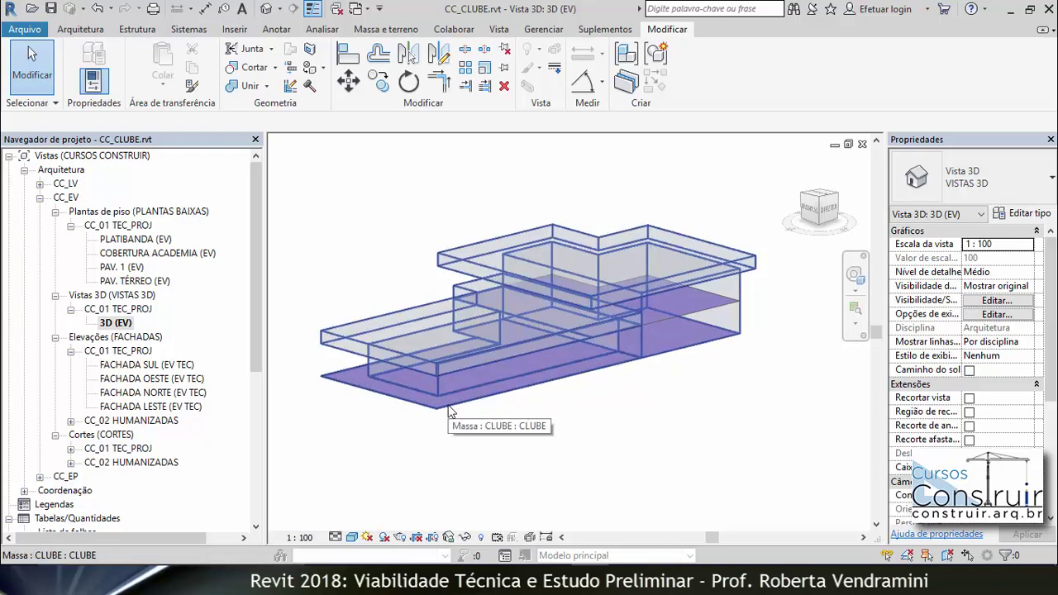
Step: Duplicate the COMUM filter as ACADEMIA with its Uso rule value set to ACADEMIA
left_click(501, 38)
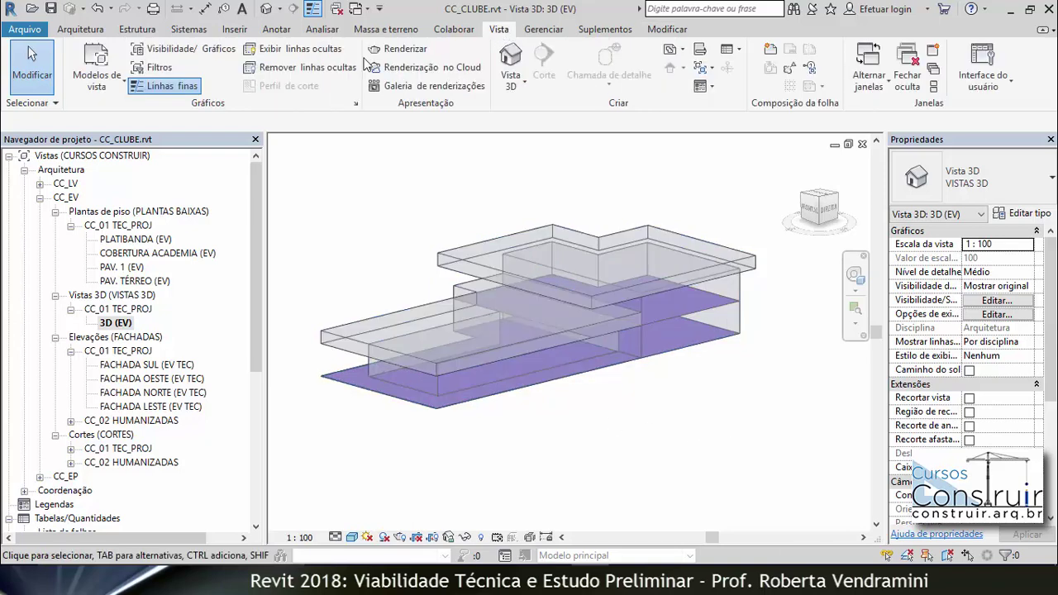
left_click(157, 67)
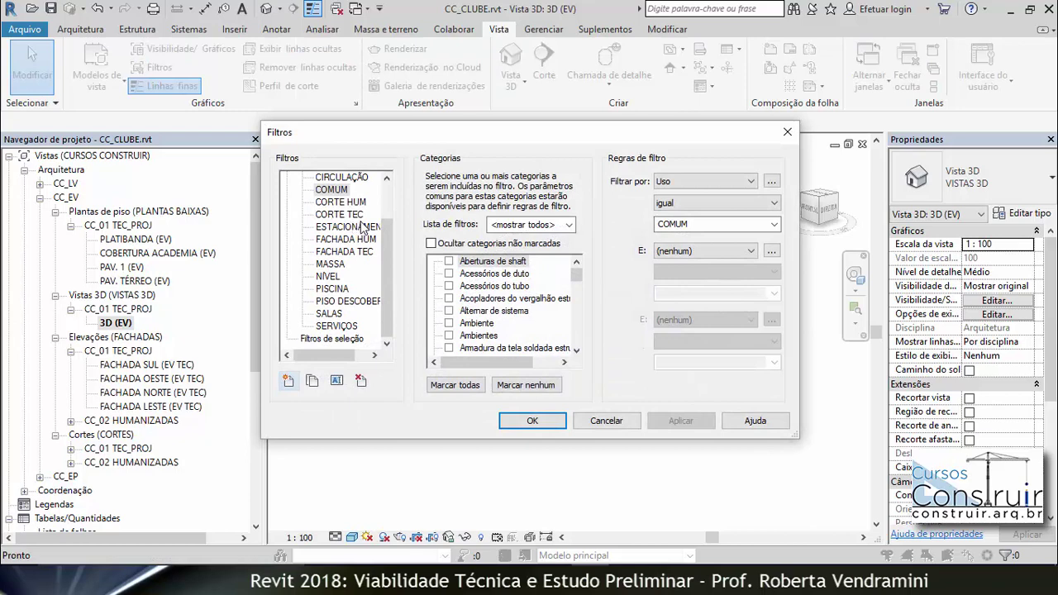
right_click(328, 193)
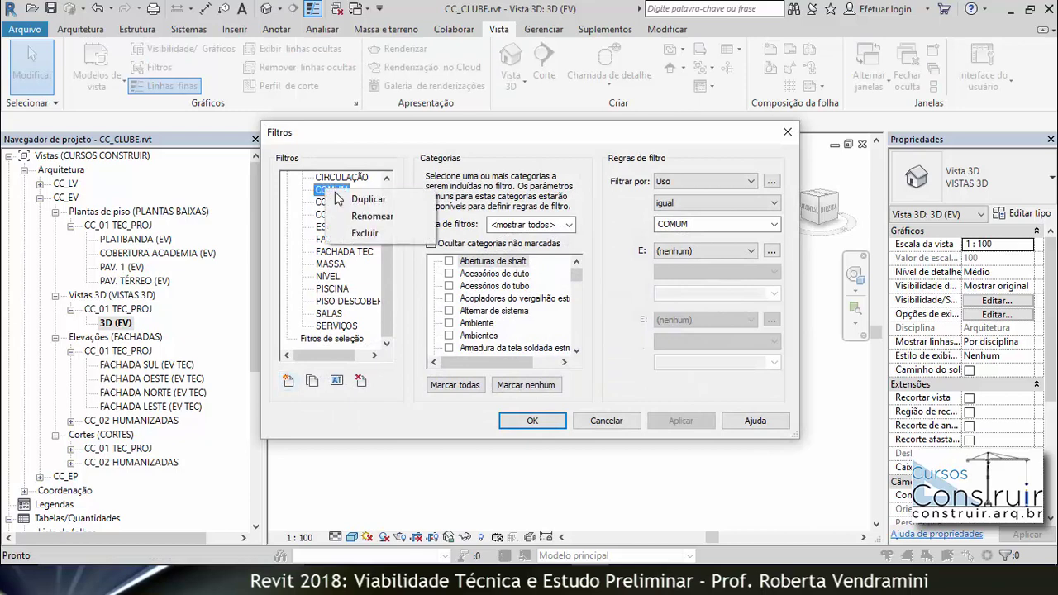
left_click(367, 199)
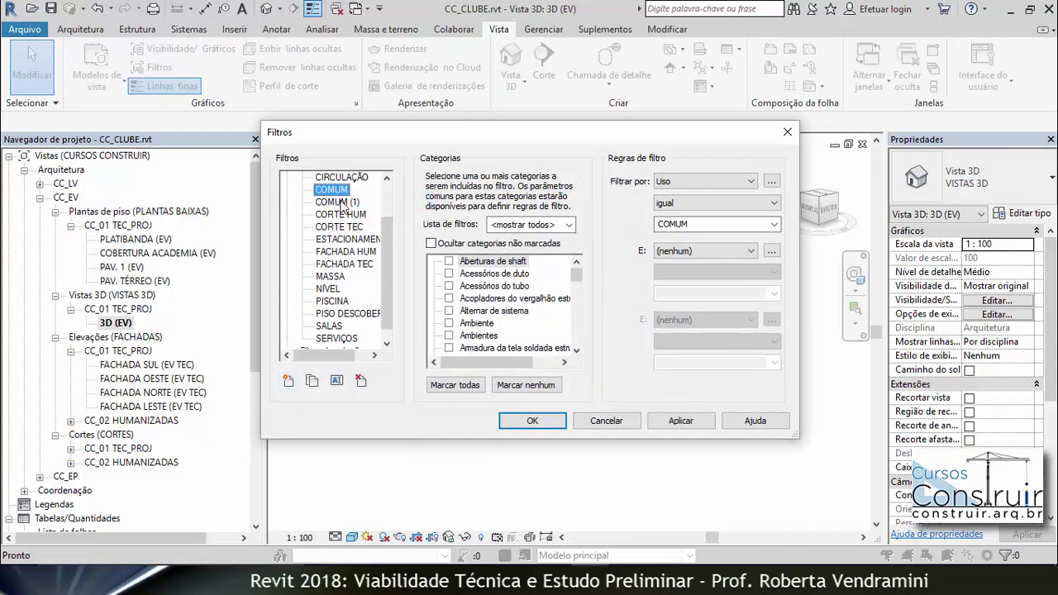
left_click(339, 203)
right_click(333, 205)
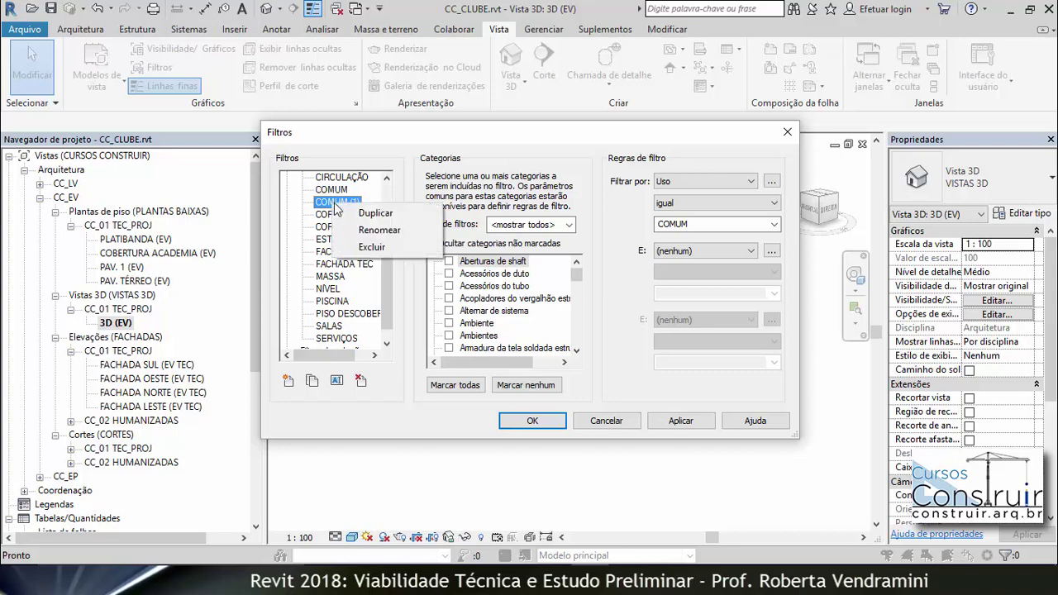
left_click(377, 229)
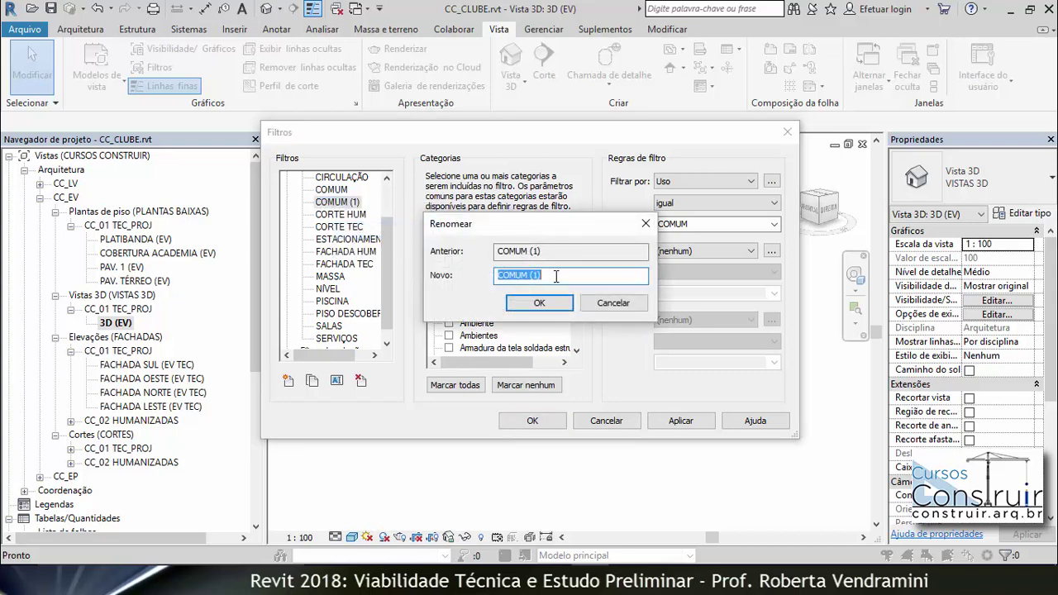
type("ACADEMIA")
left_click(539, 303)
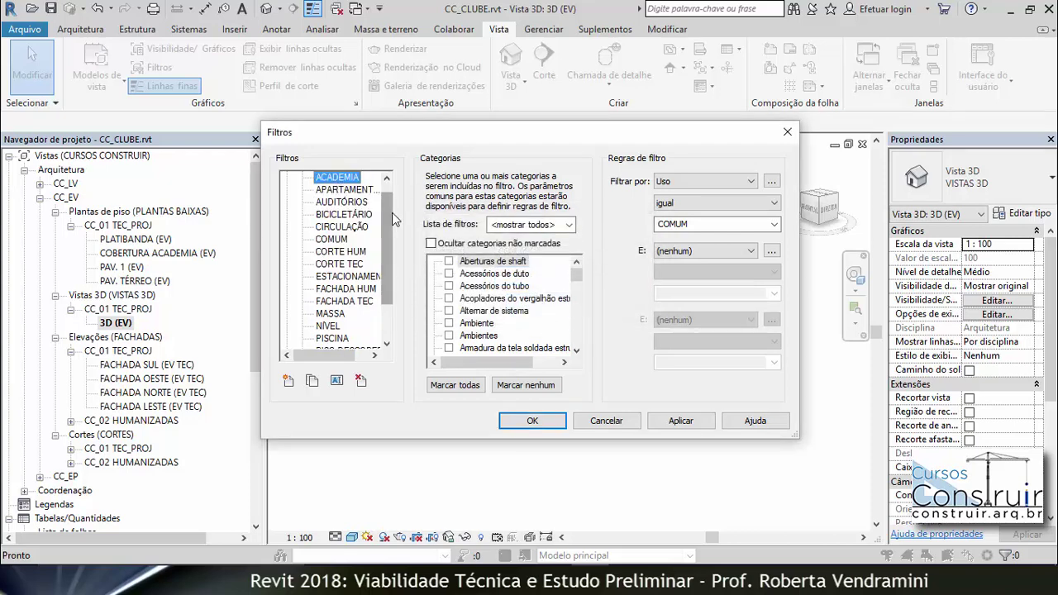
scroll(392, 213, "up", 1)
left_click(704, 224)
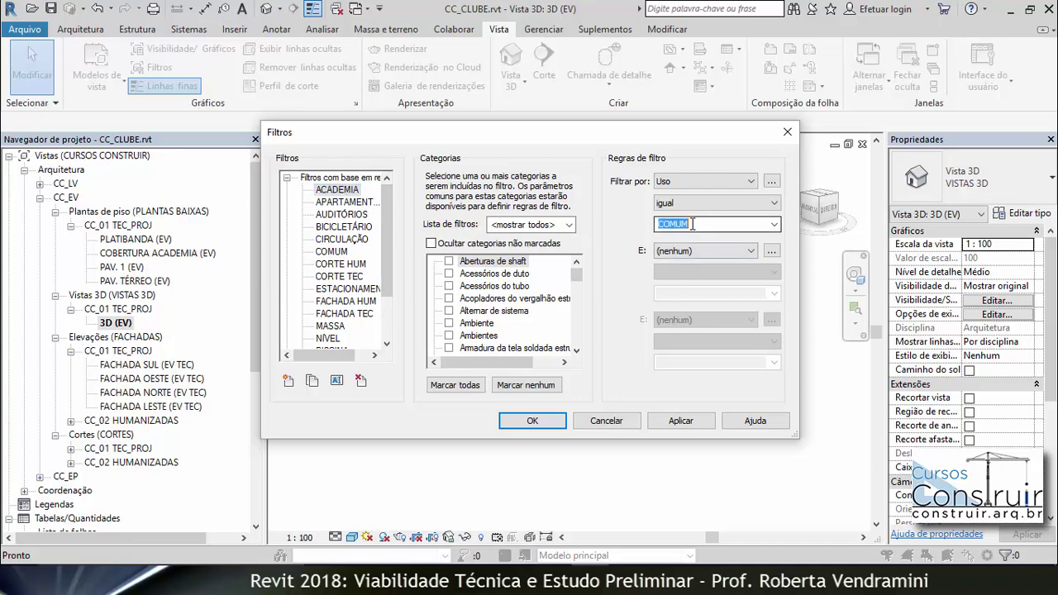
type("ACADEMIA")
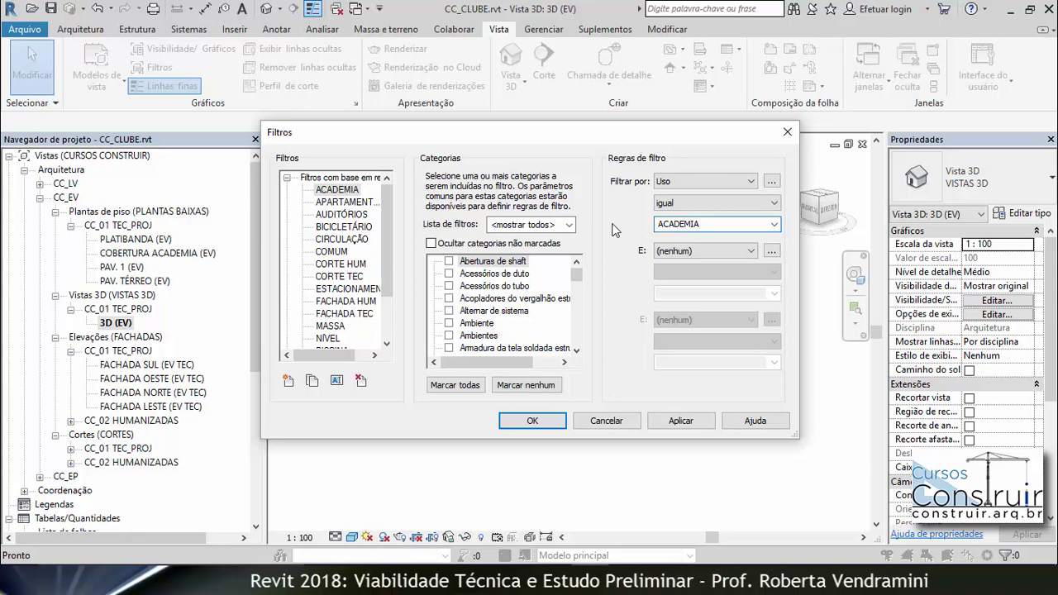
Step: Duplicate ACADEMIA as JOGOS/FESTAS, set its Uso rule to JOGOS/FESTAS, and apply
right_click(357, 190)
left_click(382, 198)
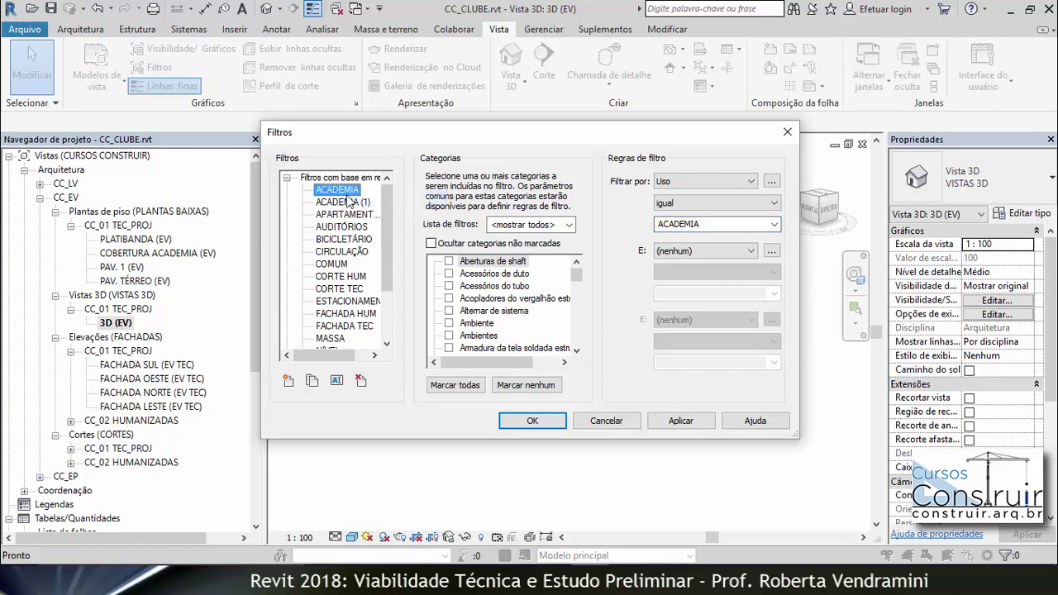
left_click(345, 203)
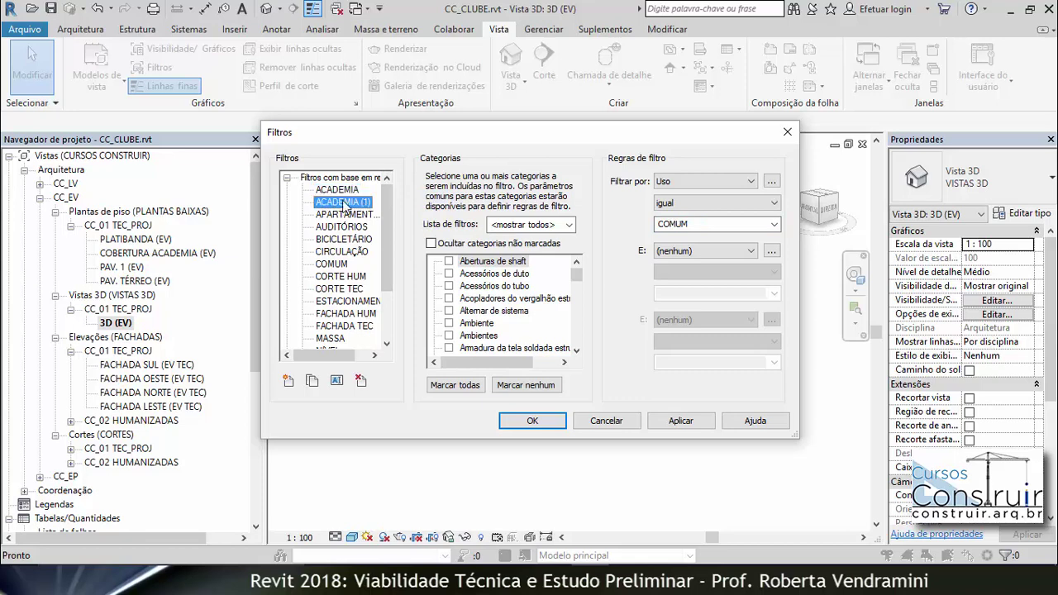
right_click(365, 206)
left_click(397, 227)
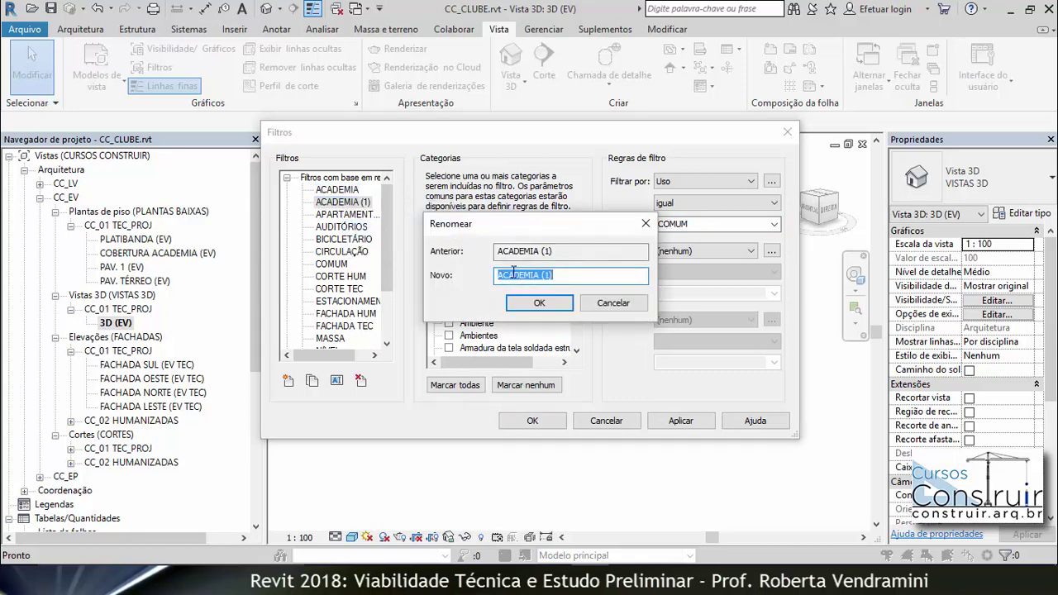
type("JOGOS/FESTAS")
left_click(522, 301)
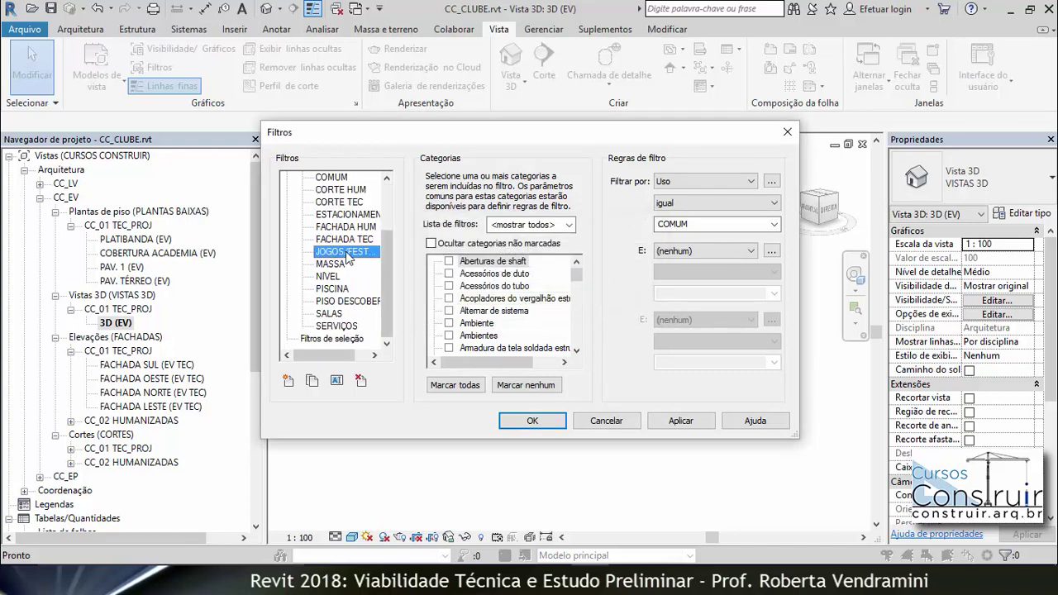
left_click(704, 225)
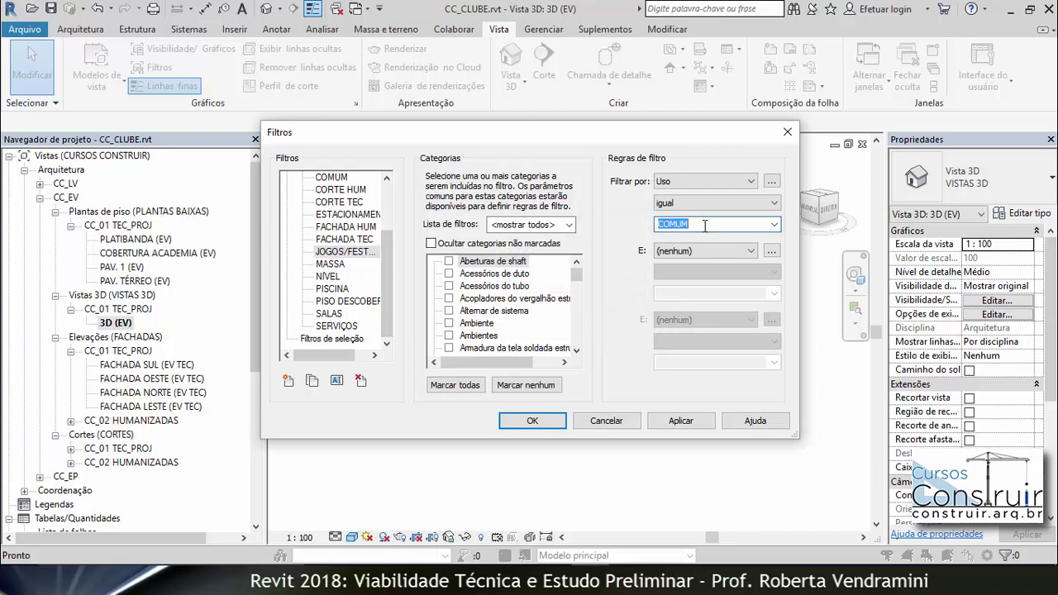
type("JOGOS/FESTAS")
left_click(678, 422)
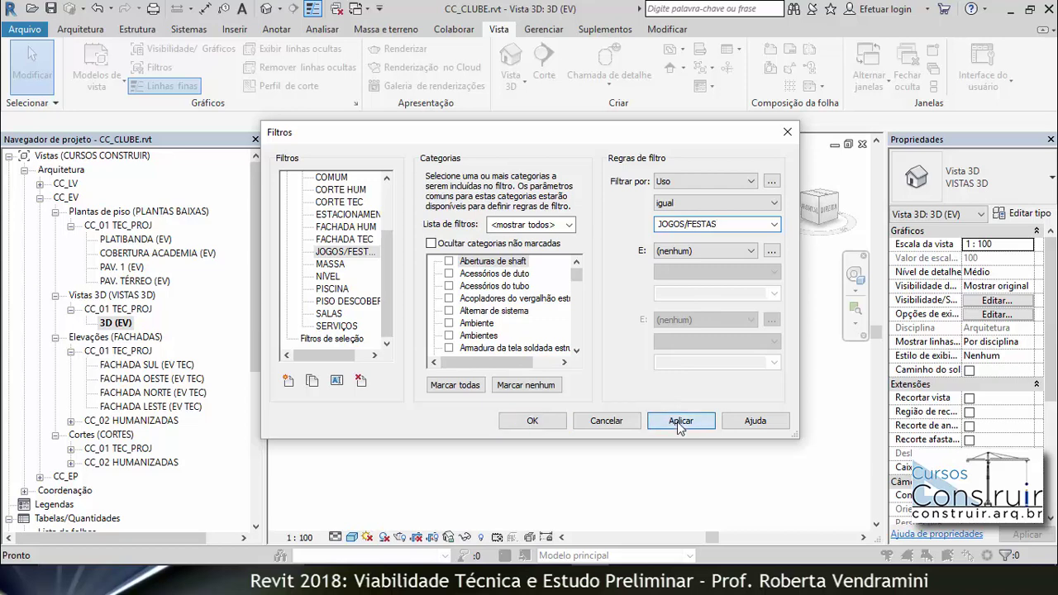
left_click(534, 422)
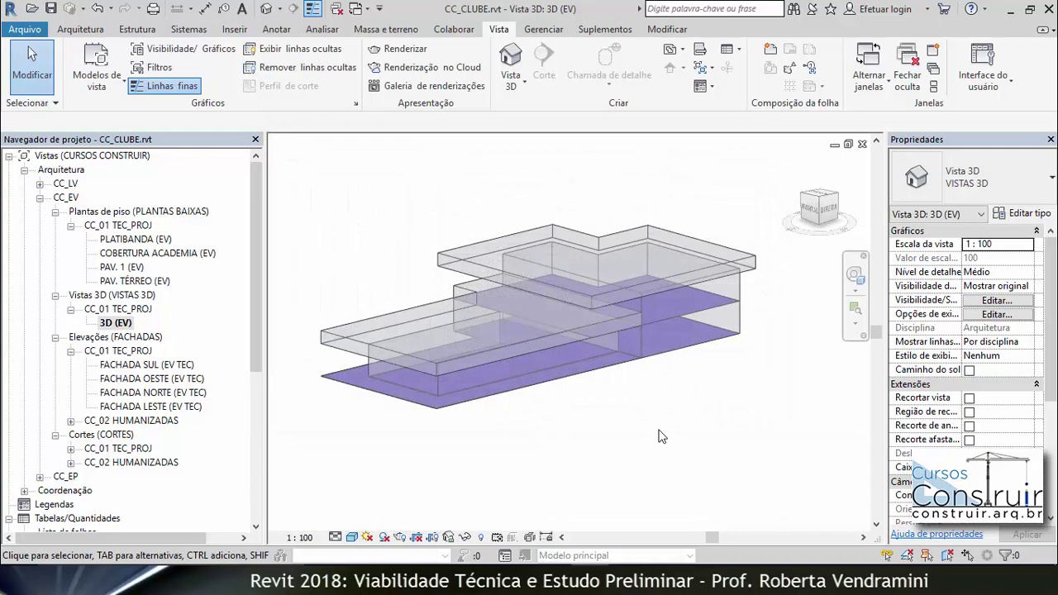
Step: Add the ACADEMIA and JOGOS/FESTAS filters to the 3D view's filter overrides via VG
key("v")
key("g")
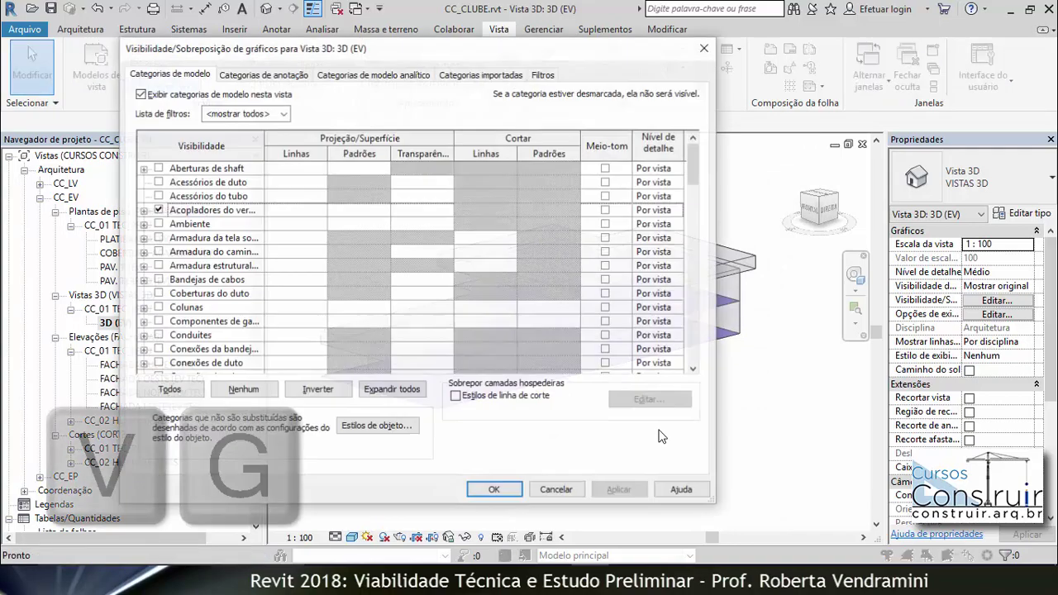
left_click(543, 73)
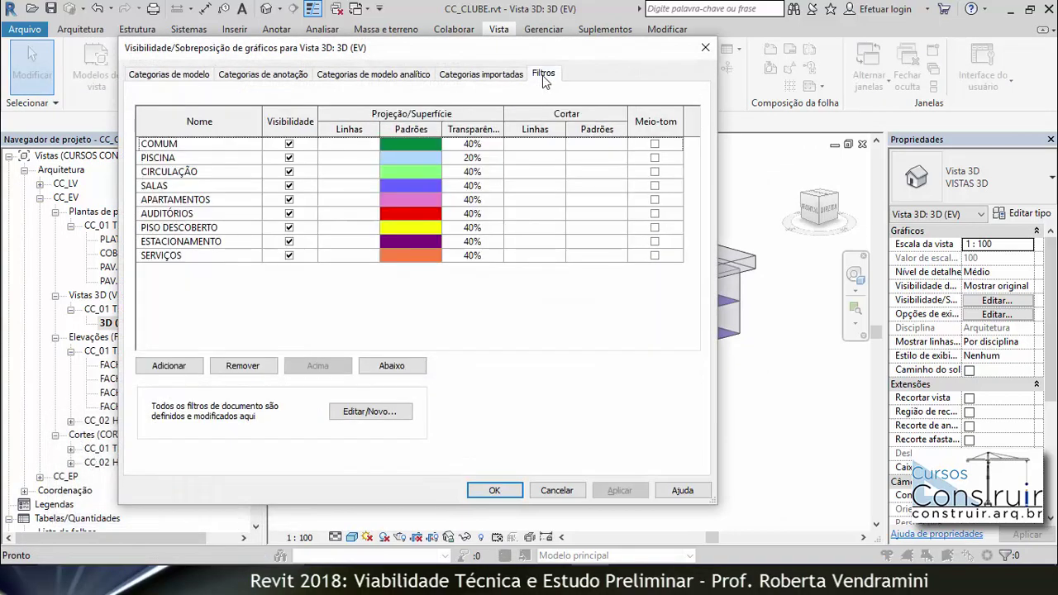
left_click(180, 367)
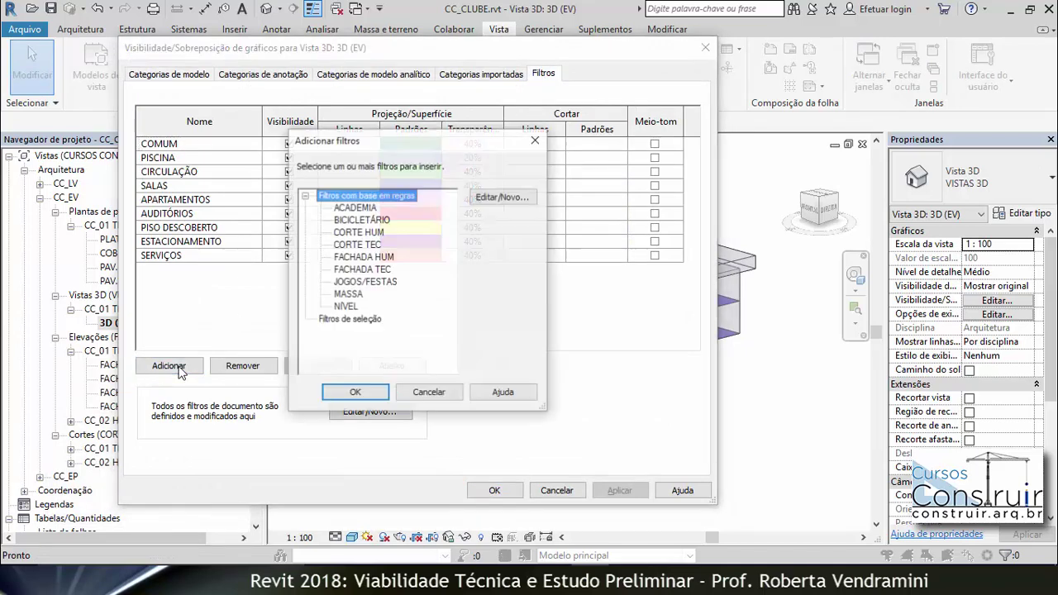
left_click(344, 210)
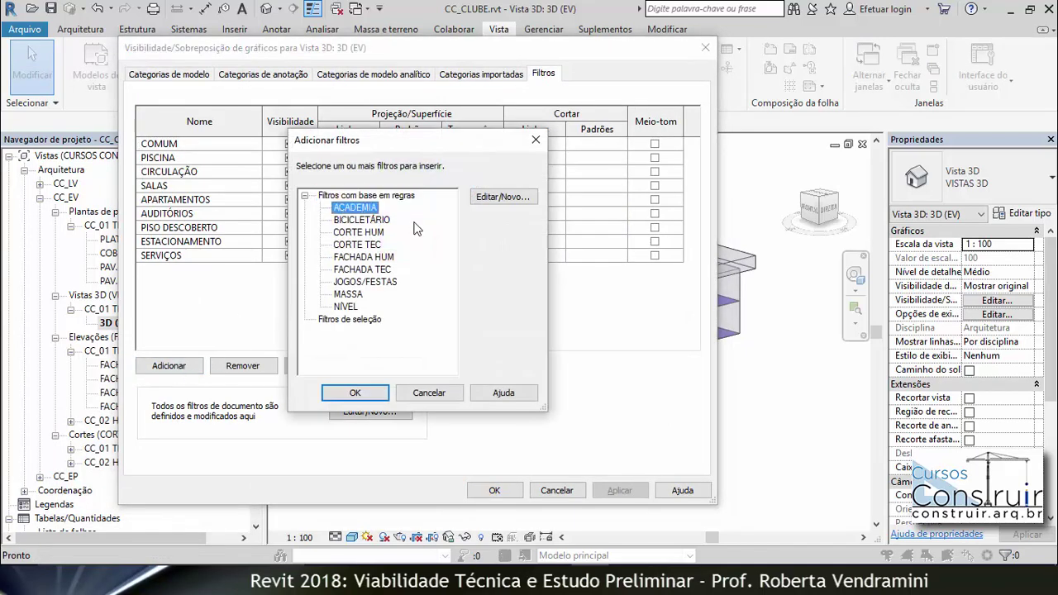
key("ctrl")
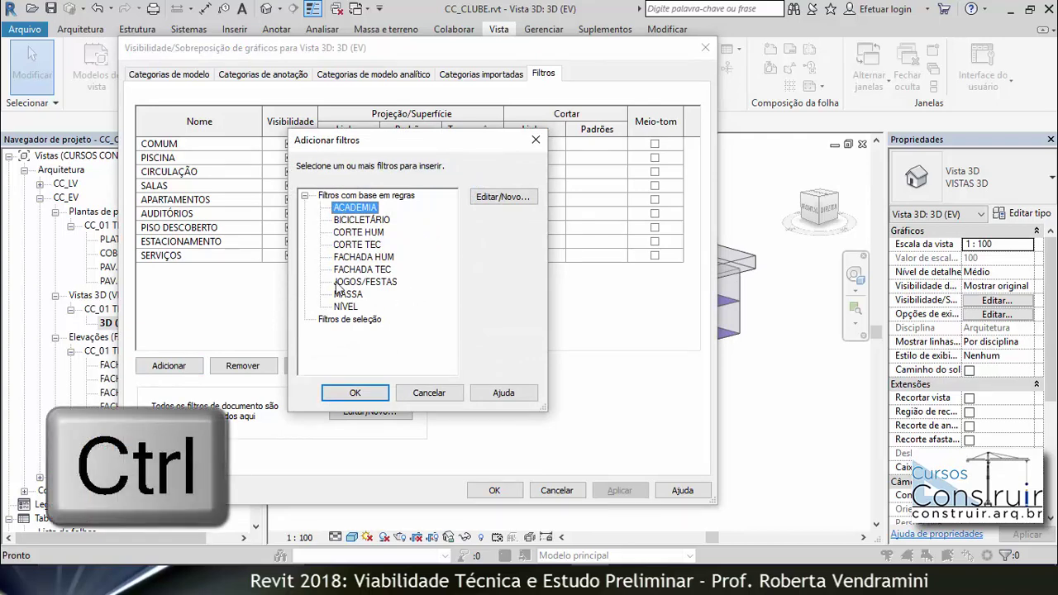
left_click(377, 285, "ctrl")
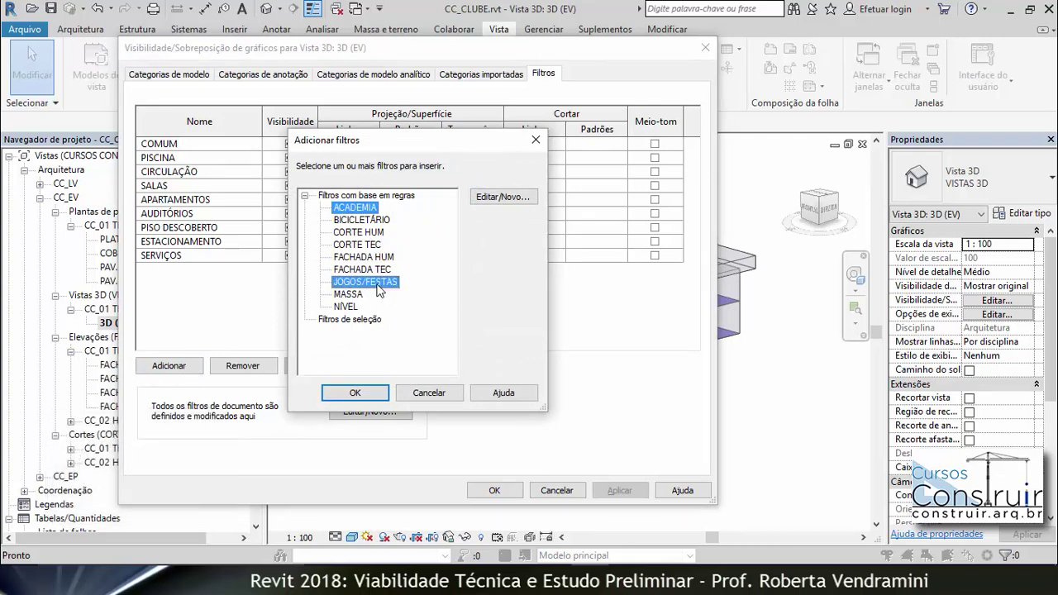
left_click(355, 393)
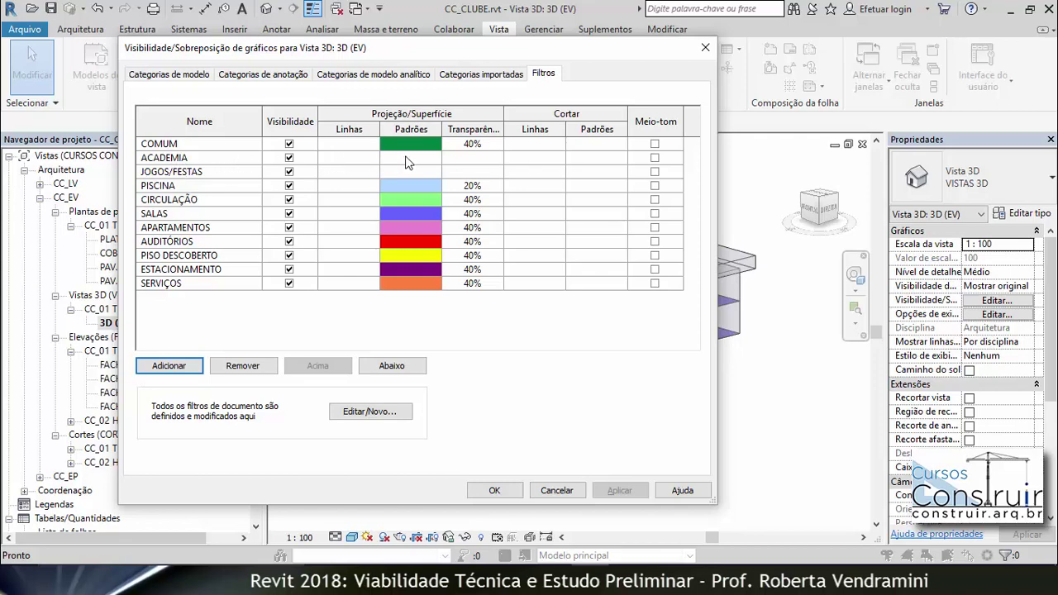
Step: Give ACADEMIA a magenta solid fill (RGB 176-000-088) with 40 transparency
left_click(372, 160)
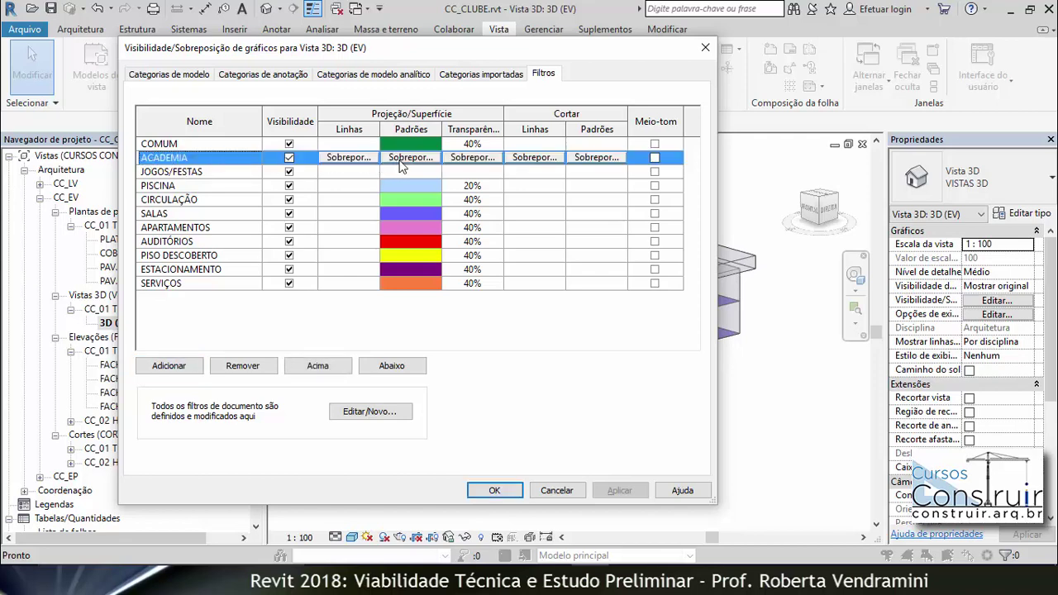
left_click(411, 158)
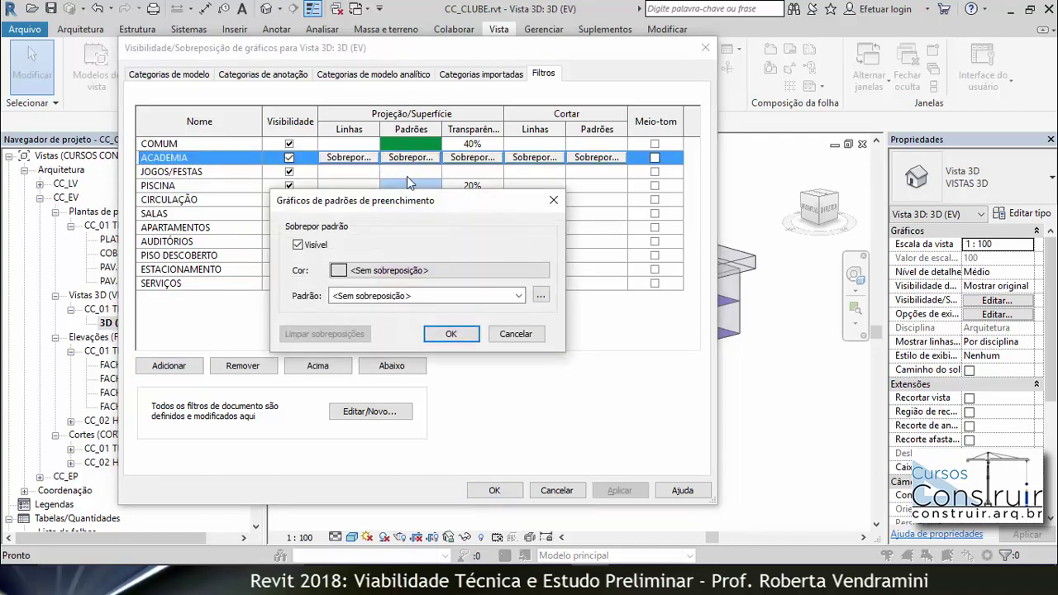
left_click(494, 296)
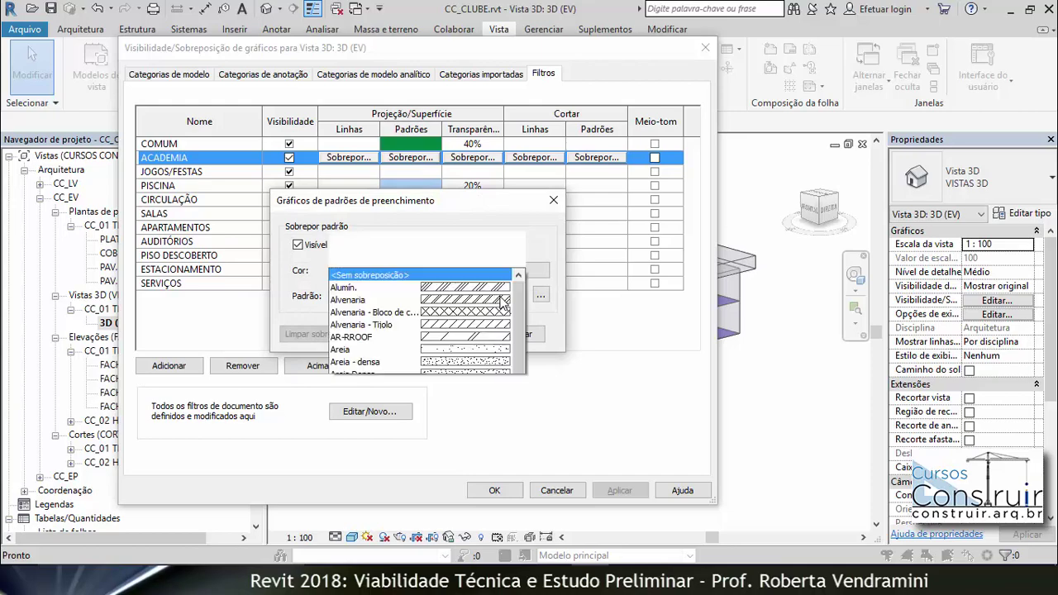
scroll(515, 284, "down", 3)
scroll(515, 284, "down", 2)
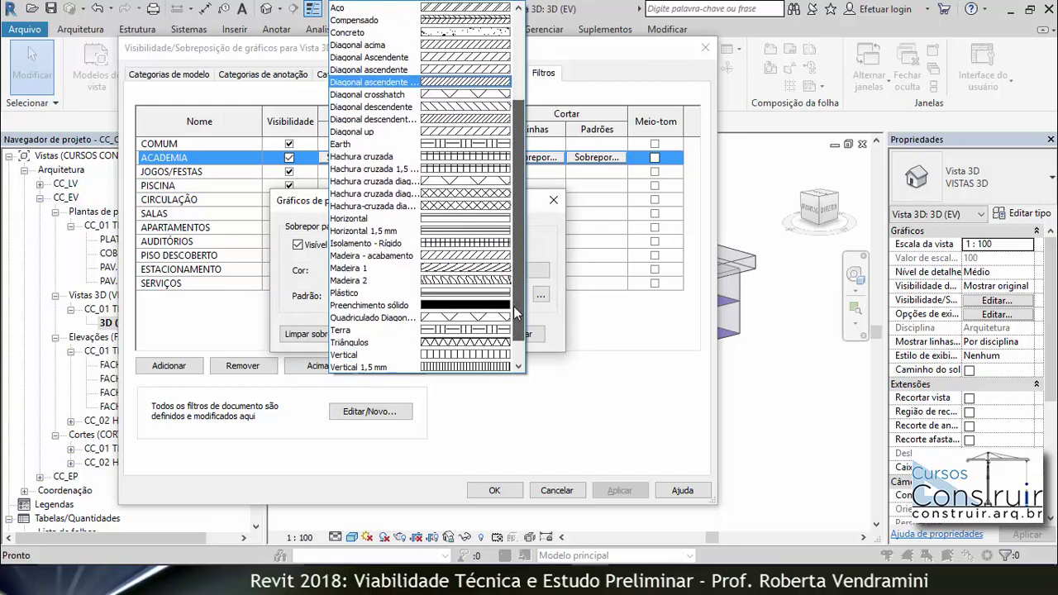
left_click(386, 306)
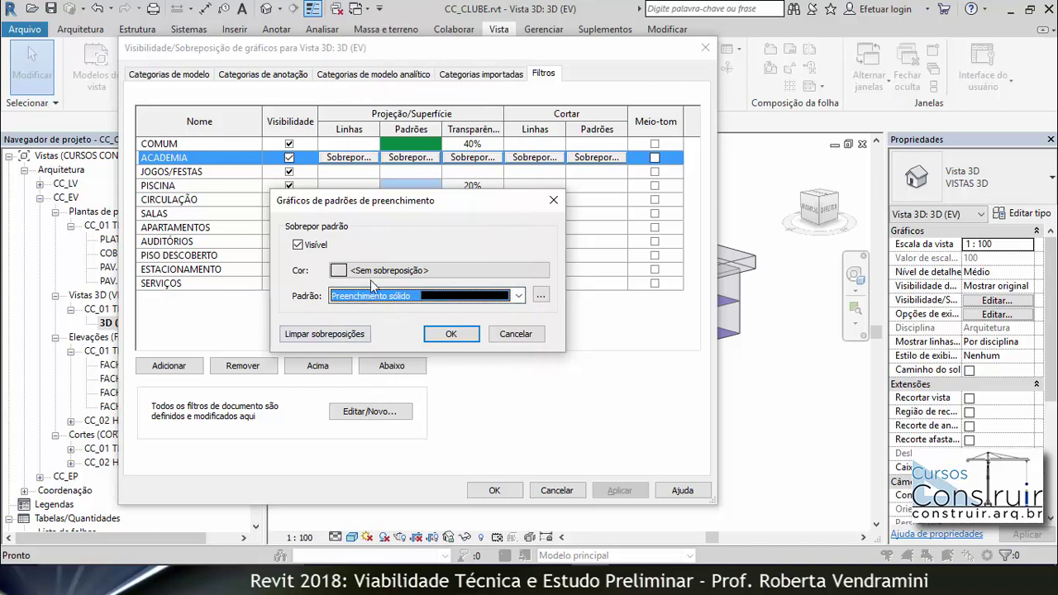
left_click(372, 273)
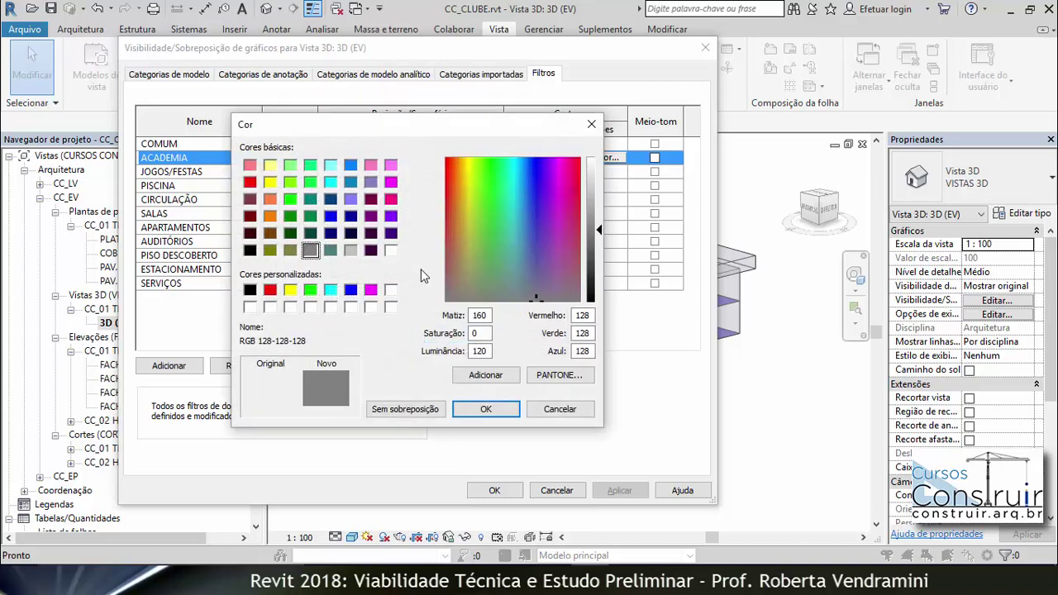
left_click(370, 201)
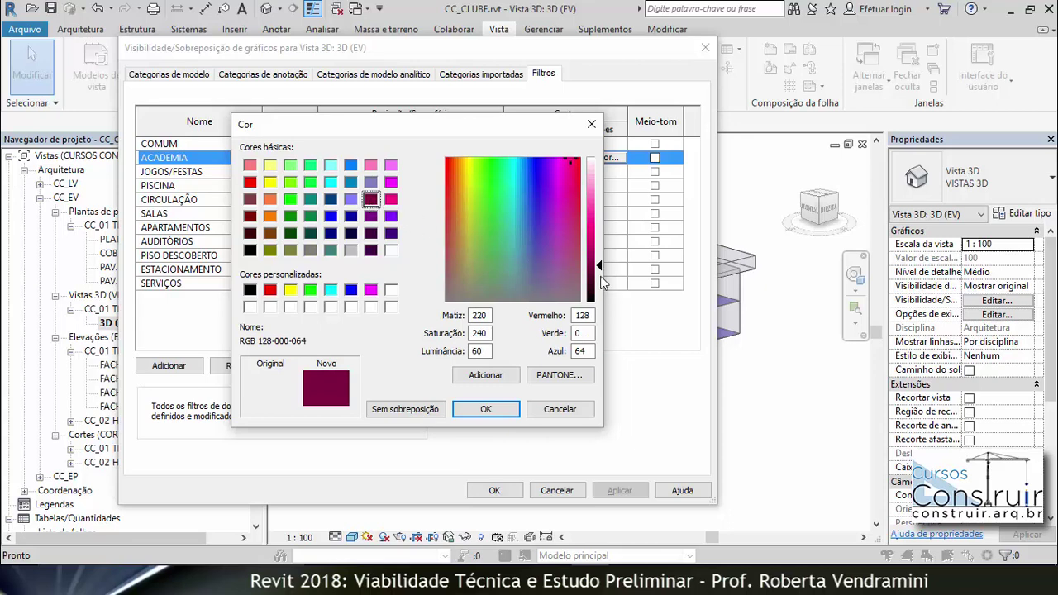
left_click_drag(601, 283, 601, 258)
left_click(486, 410)
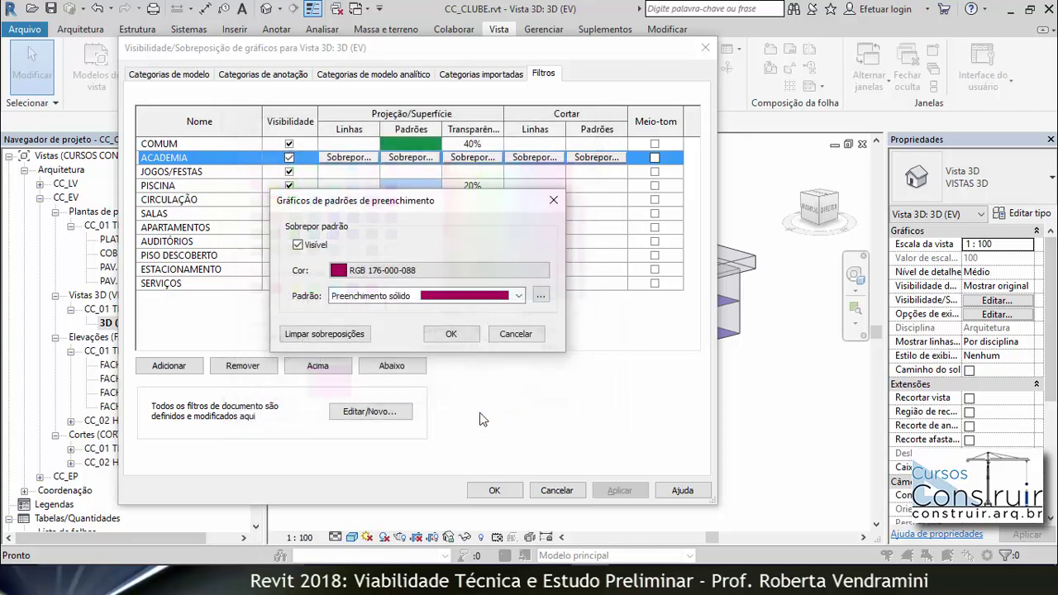
left_click(452, 333)
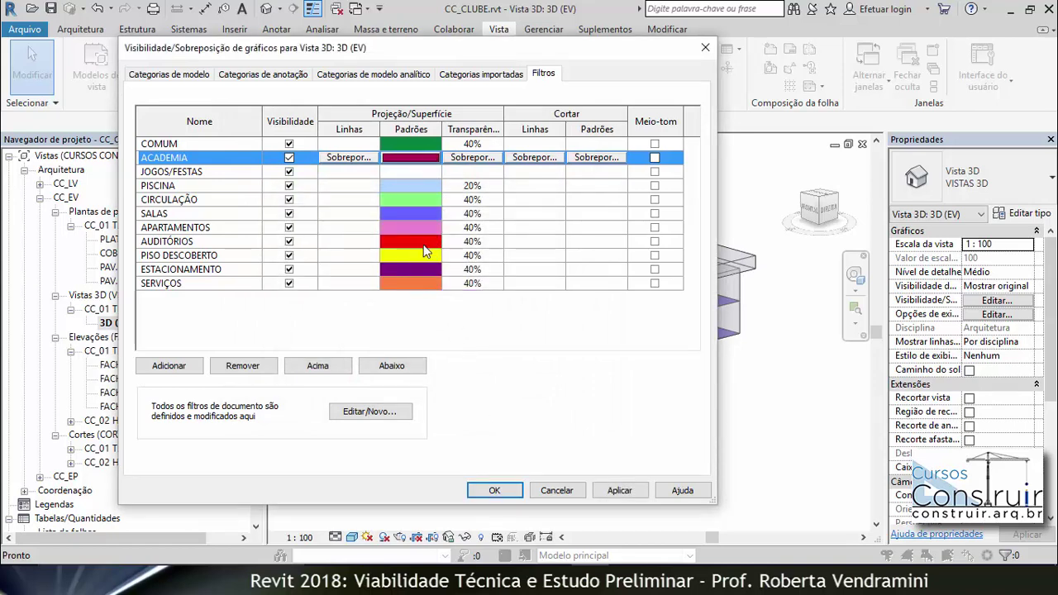
left_click(485, 159)
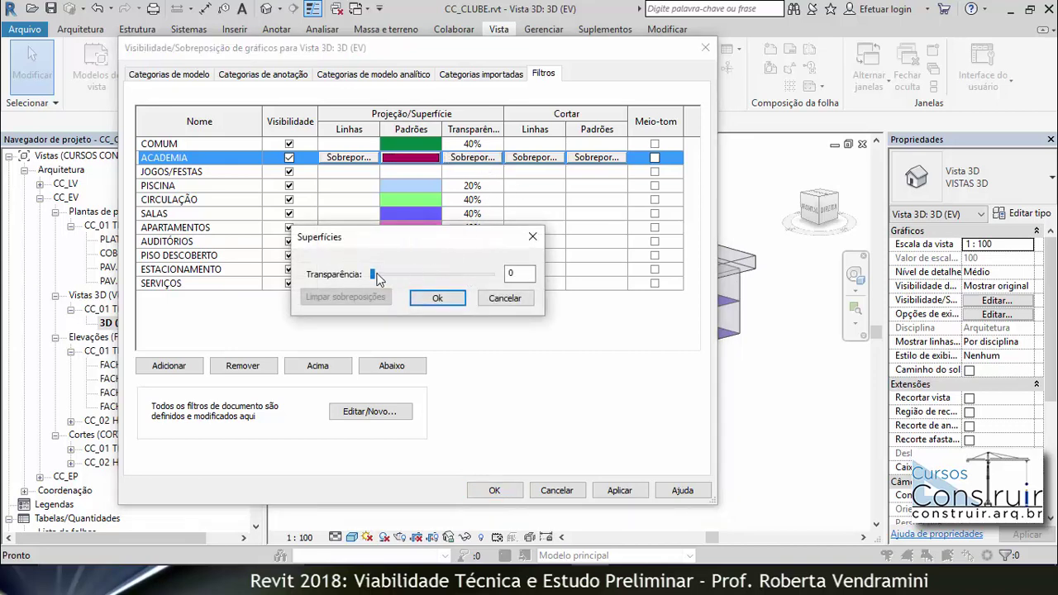
left_click_drag(387, 276, 424, 283)
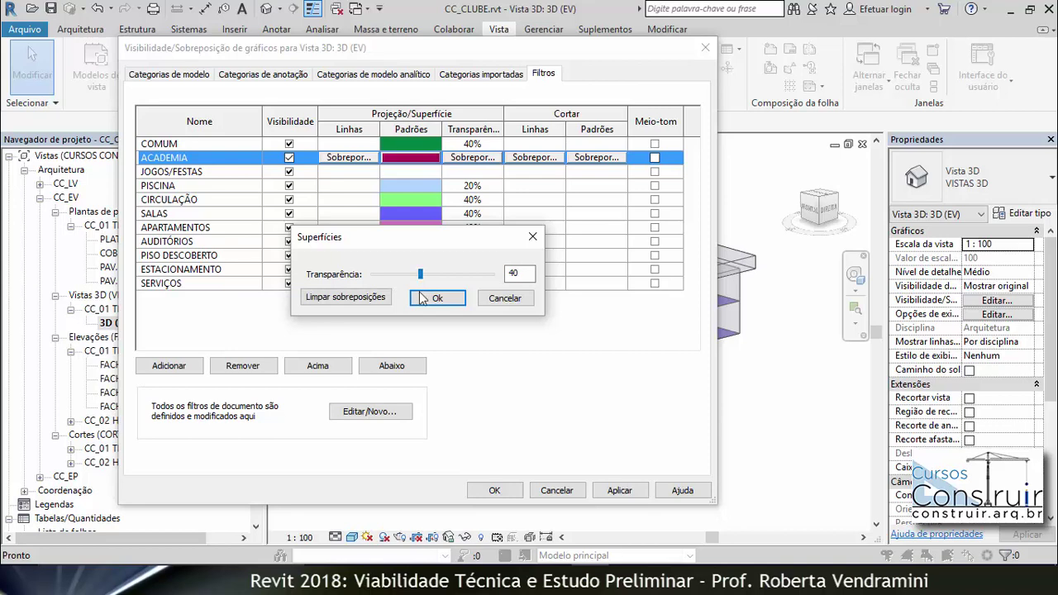
left_click(422, 300)
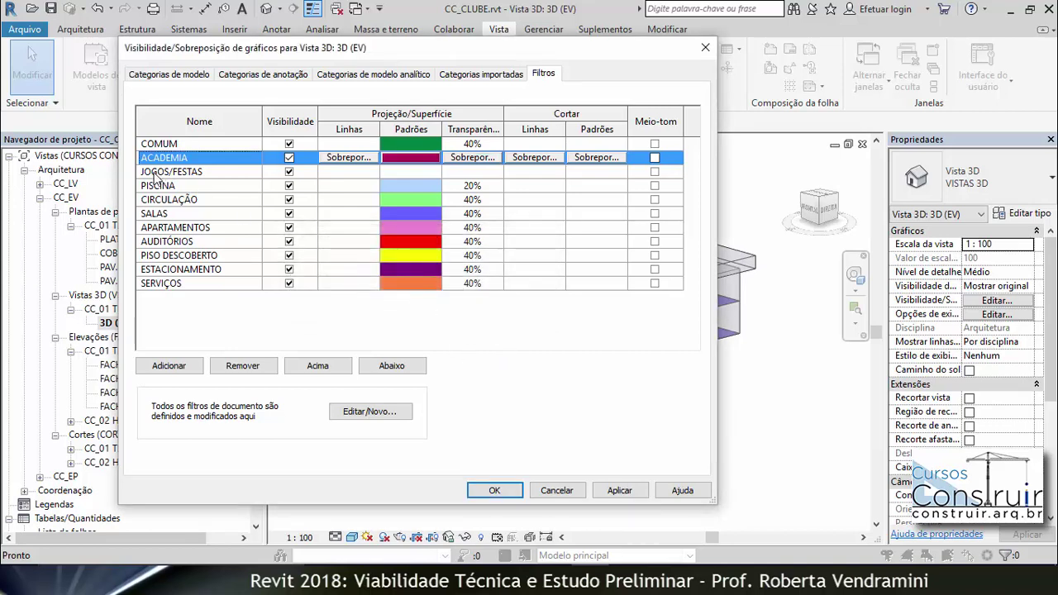
Step: Set the JOGOS/FESTAS surface pattern to a brown solid fill, RGB 170-085-000
left_click(402, 172)
left_click(403, 171)
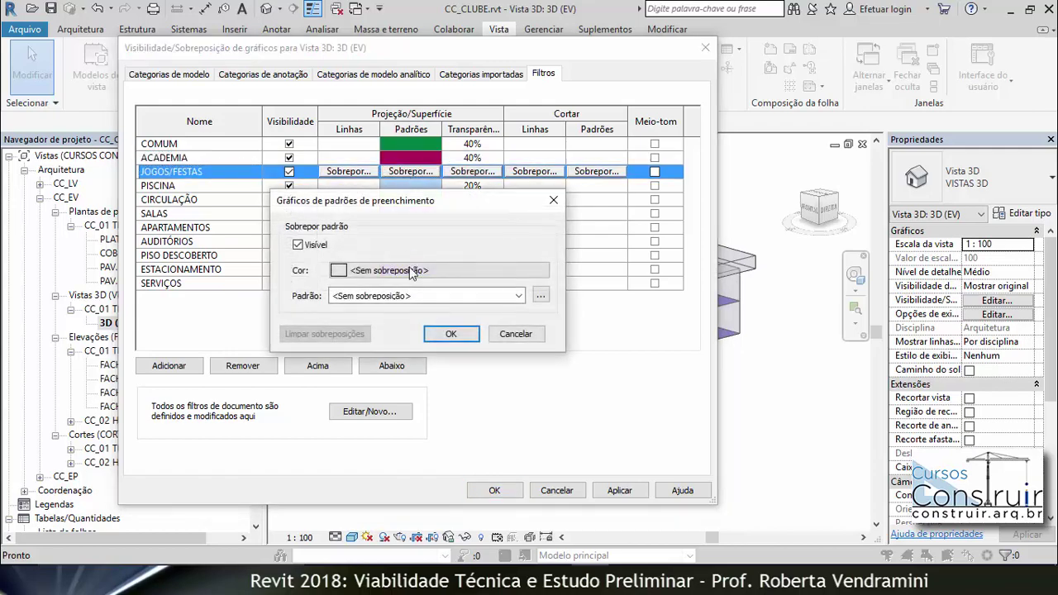
left_click(420, 296)
scroll(414, 306, "down", 3)
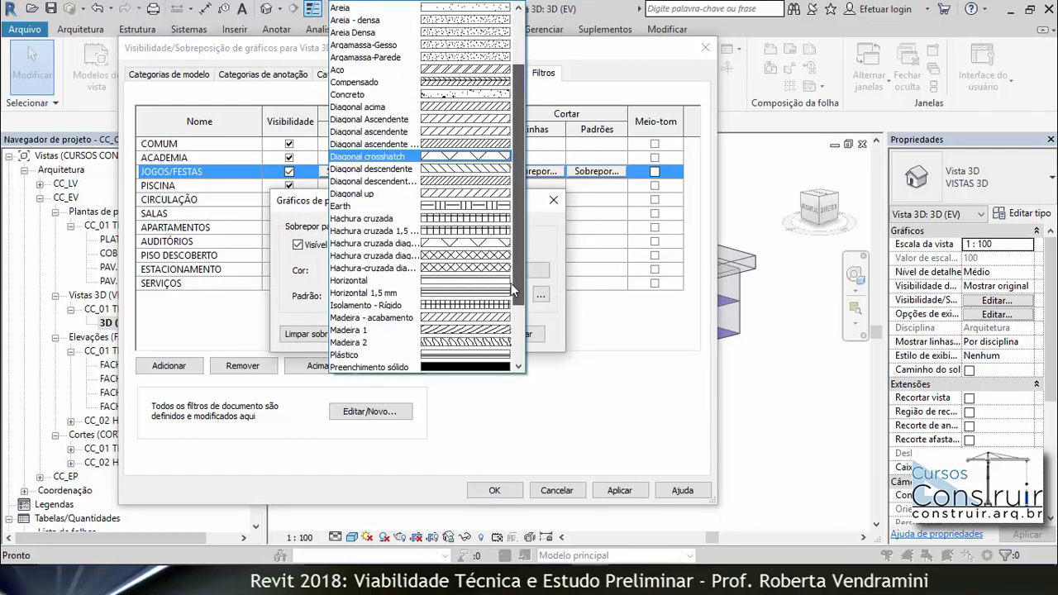
scroll(411, 313, "down", 2)
left_click(372, 280)
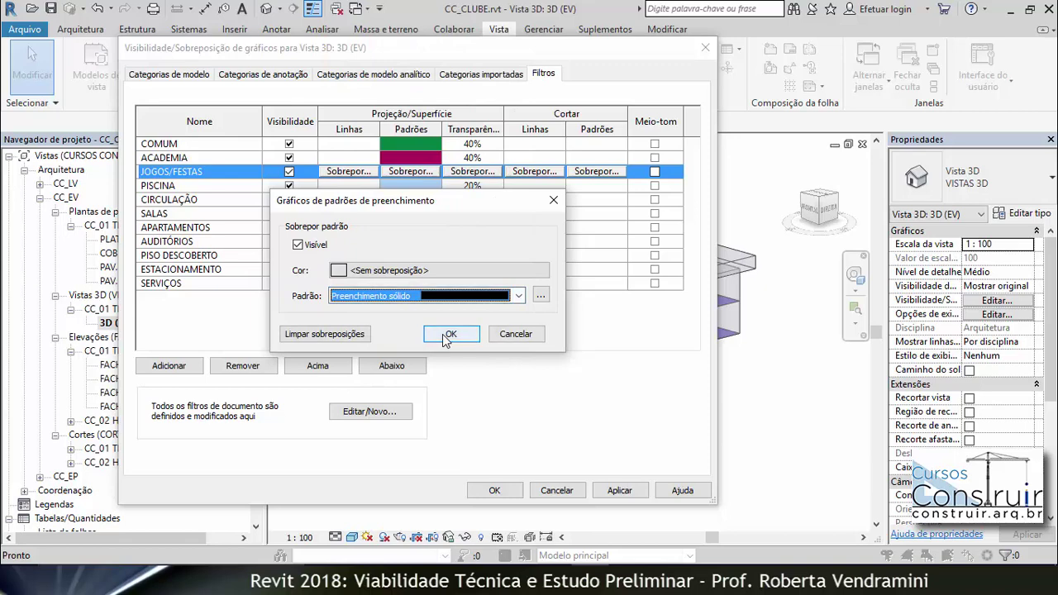
left_click(418, 273)
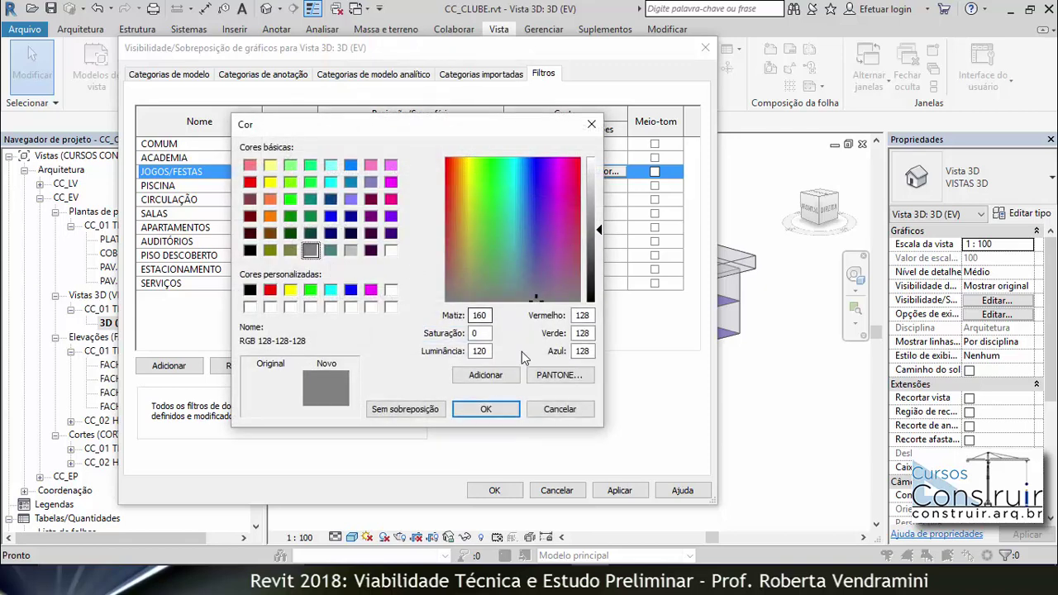
left_click(270, 234)
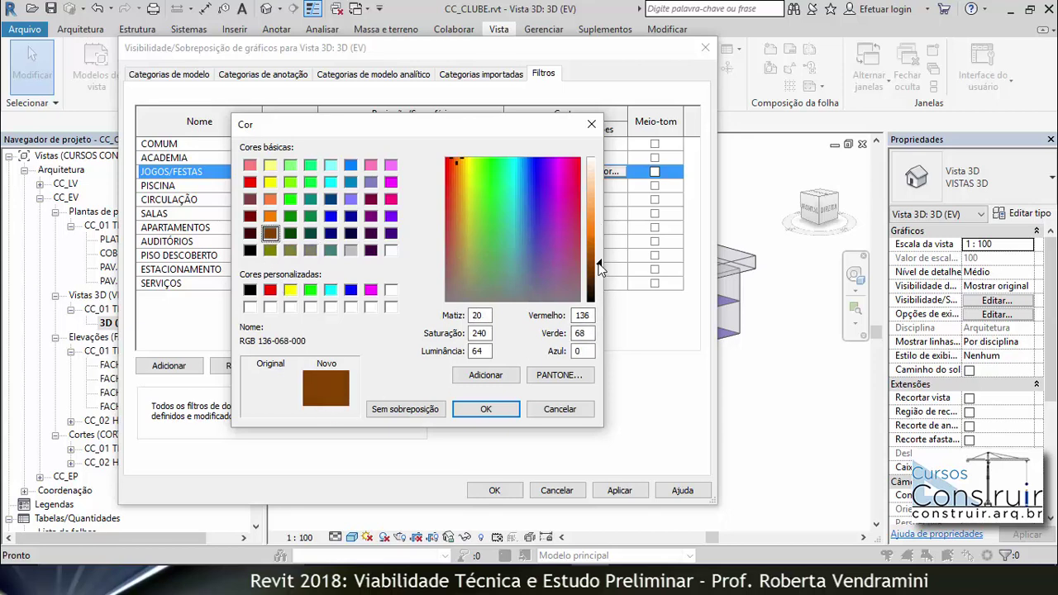
left_click_drag(601, 269, 602, 254)
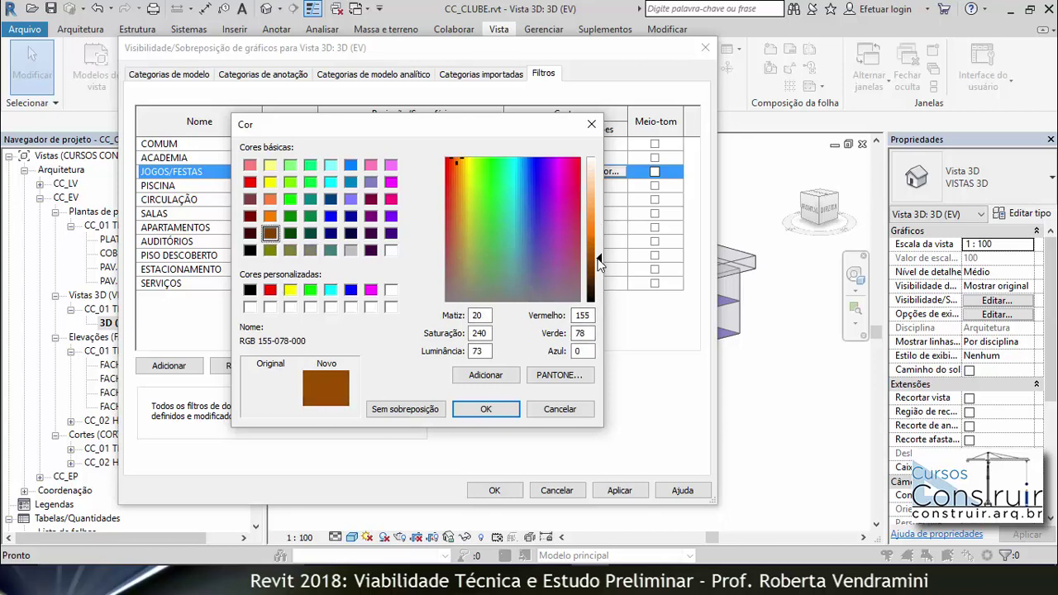
left_click(487, 410)
left_click(446, 337)
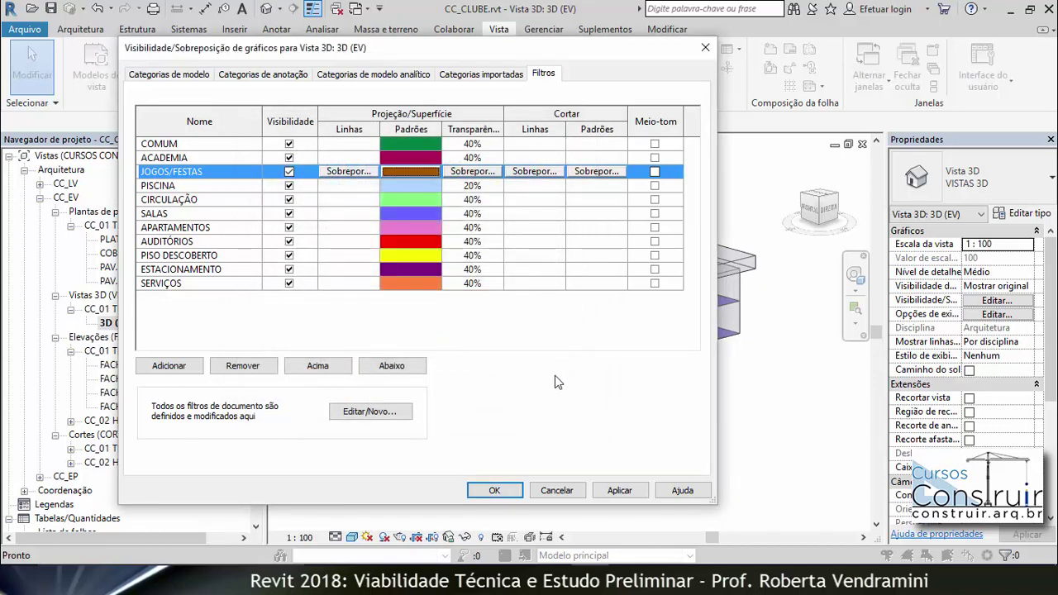
Step: Set JOGOS/FESTAS surface transparency to 40 and apply the overrides
left_click(470, 172)
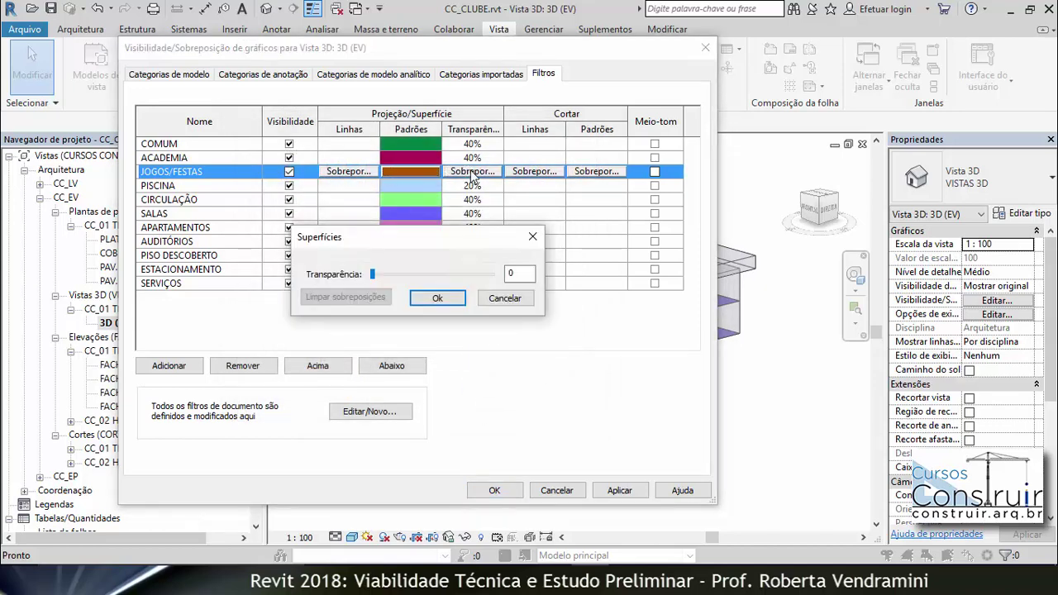
left_click_drag(372, 277, 419, 277)
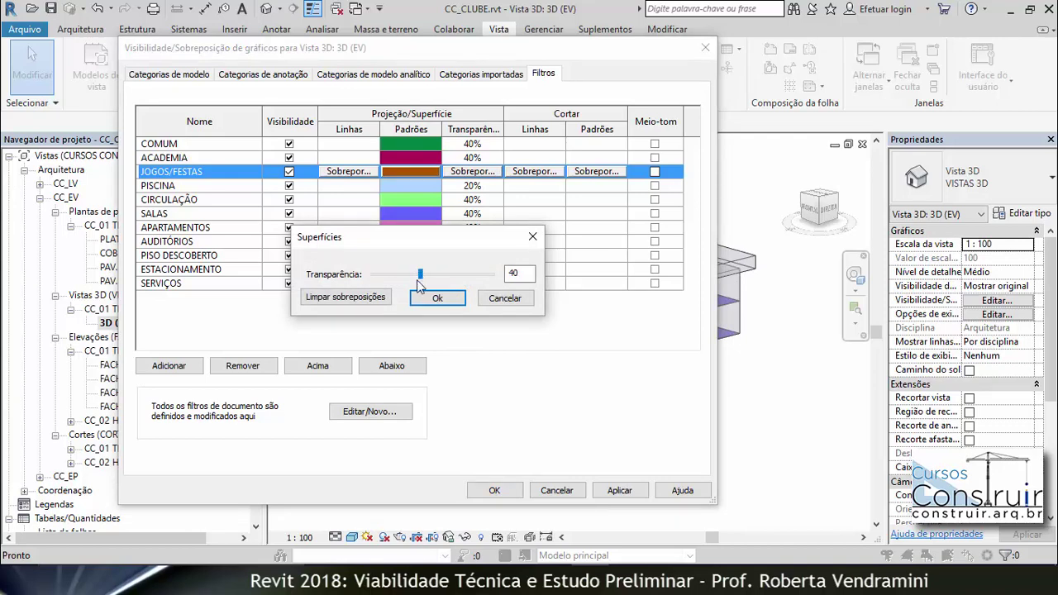
left_click(434, 298)
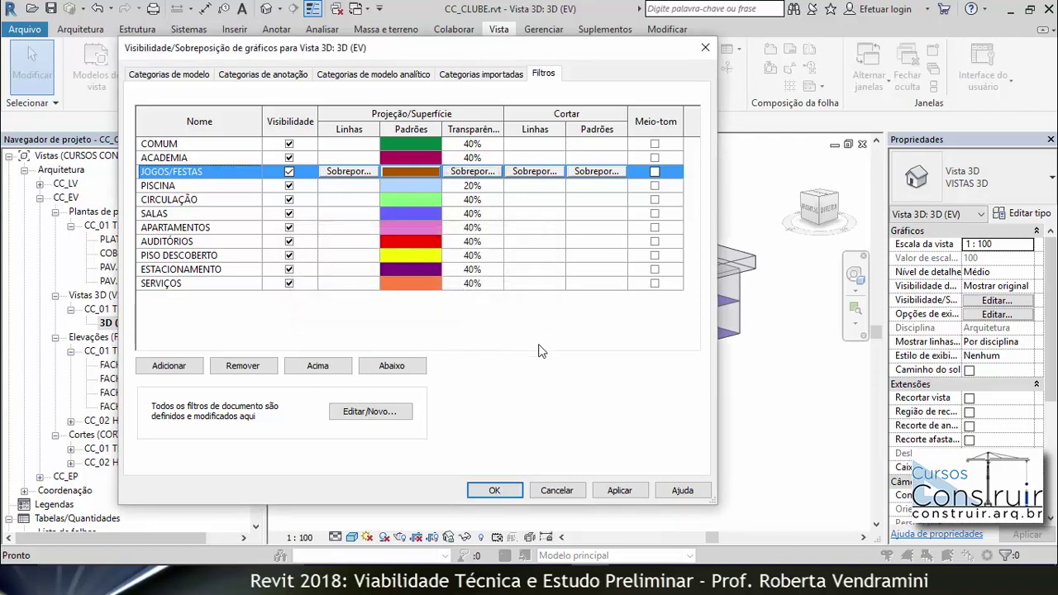
left_click(618, 491)
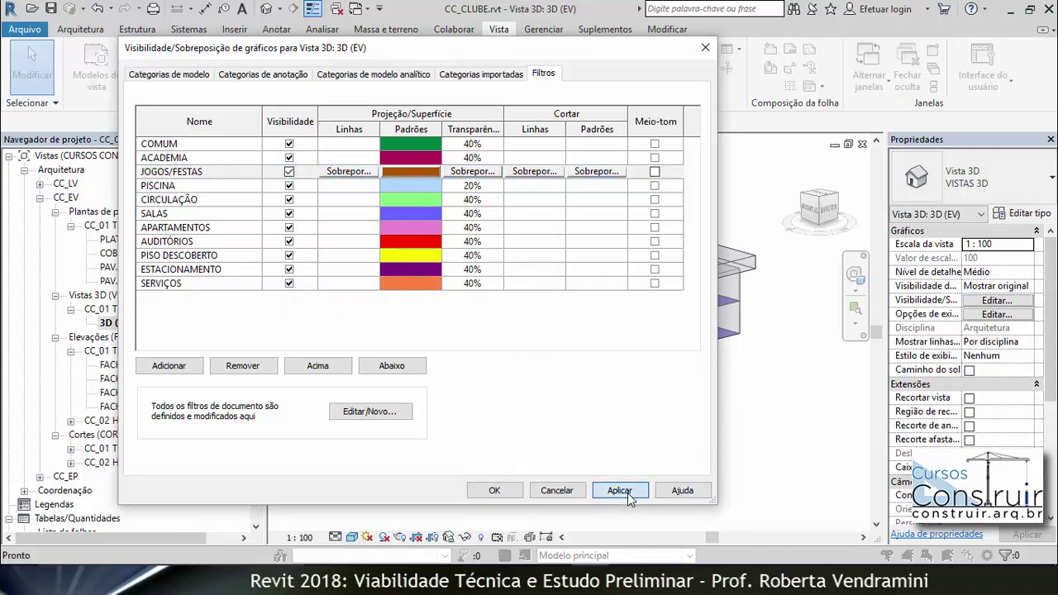
Step: Confirm the Visibility/Graphics overrides with OK to see the translucent filtered floors in 3D
left_click(504, 490)
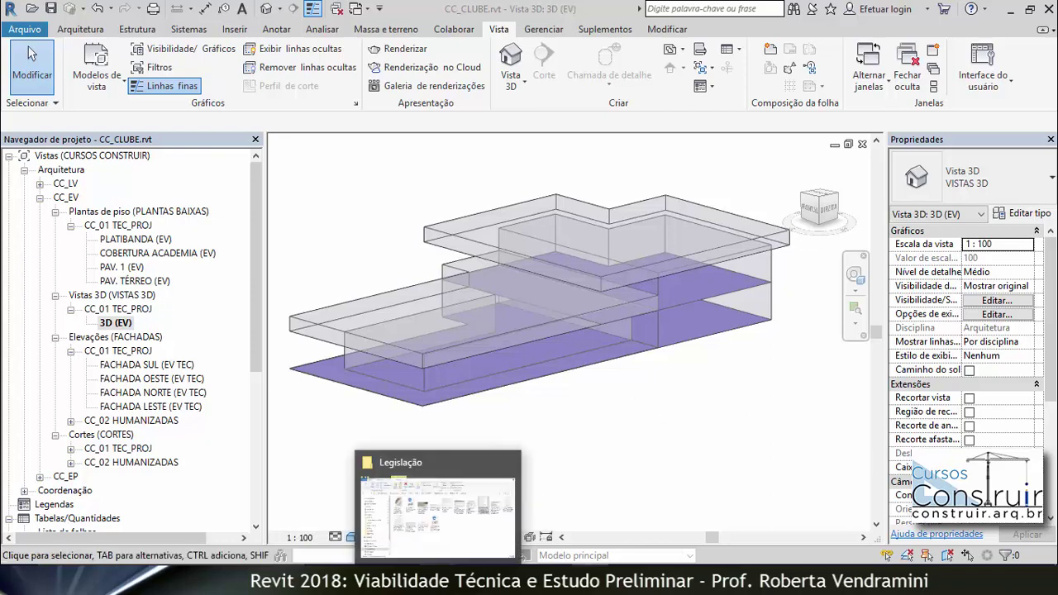
Step: Switch to the Legislação folder window from the taskbar
left_click(492, 478)
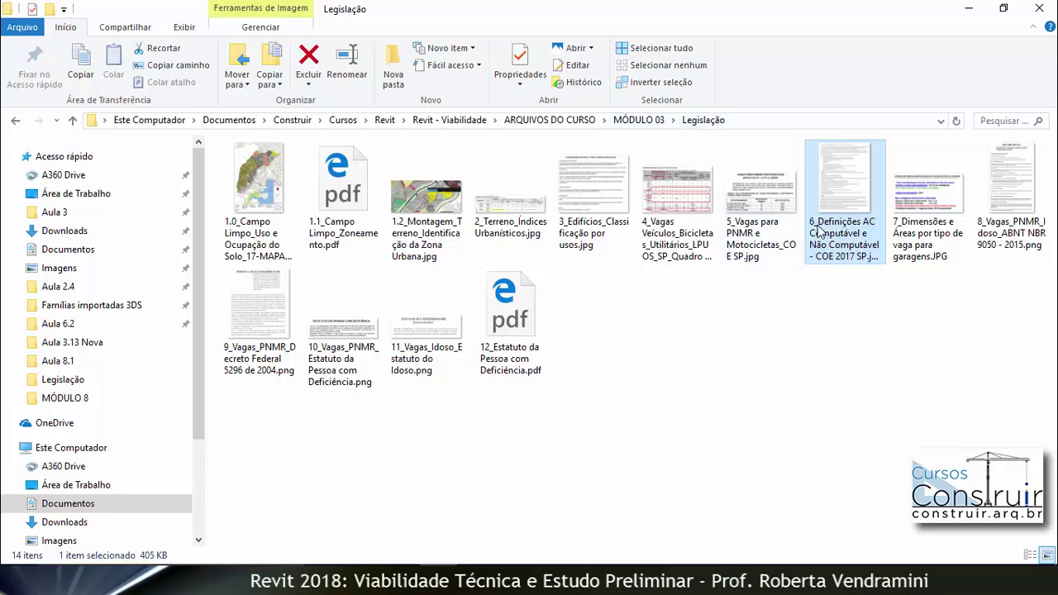
Step: Open '6_Definições AC Computável e Não Computável - COE 2017 SP.jpg' and zoom in on Art. 108
double_click(853, 188)
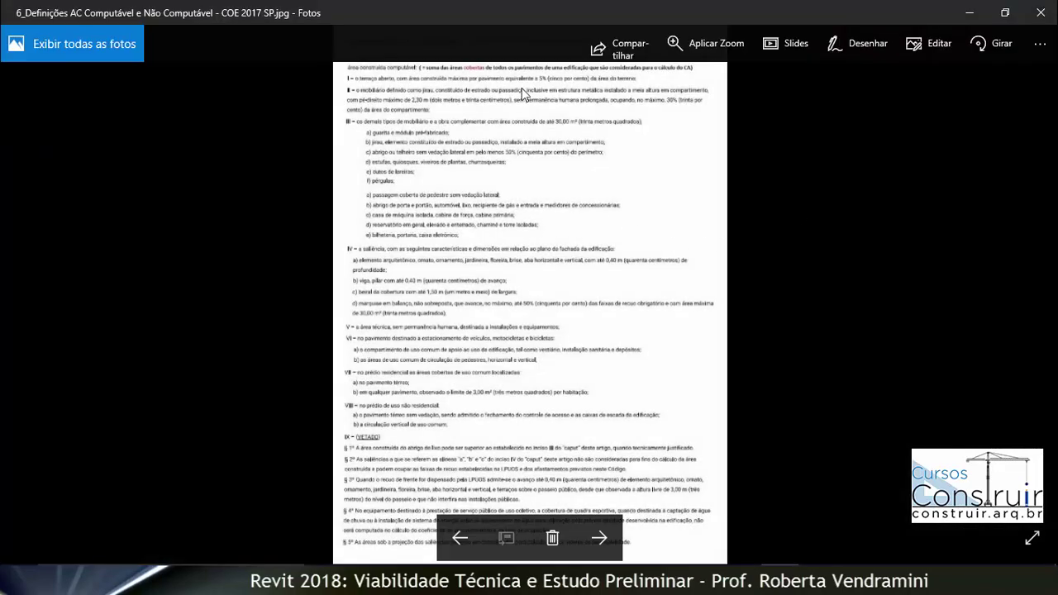
scroll(507, 88, "up", 3)
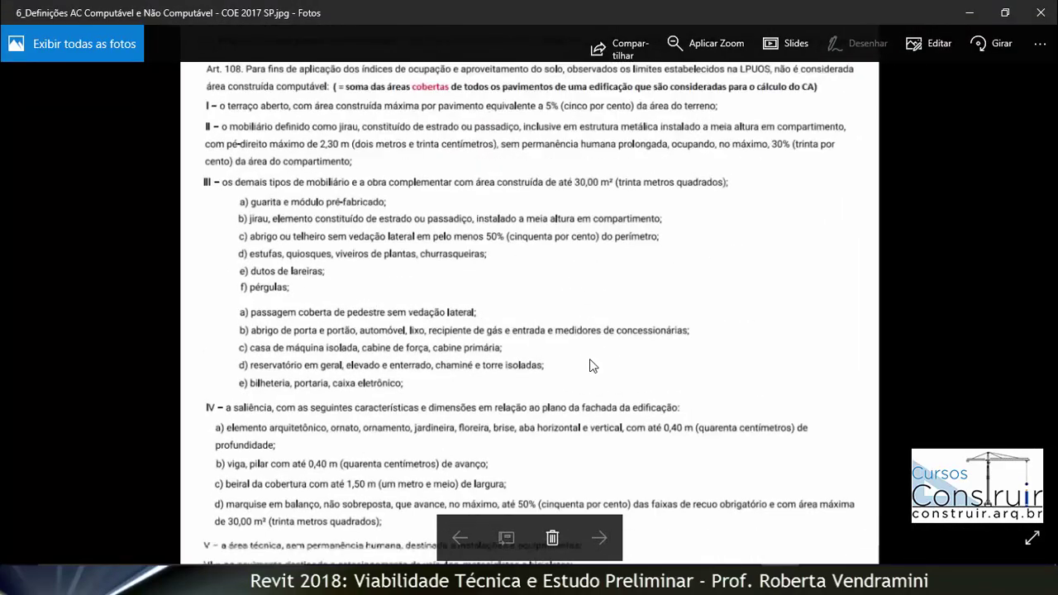
scroll(595, 363, "down", 3)
scroll(461, 14, "up", 1)
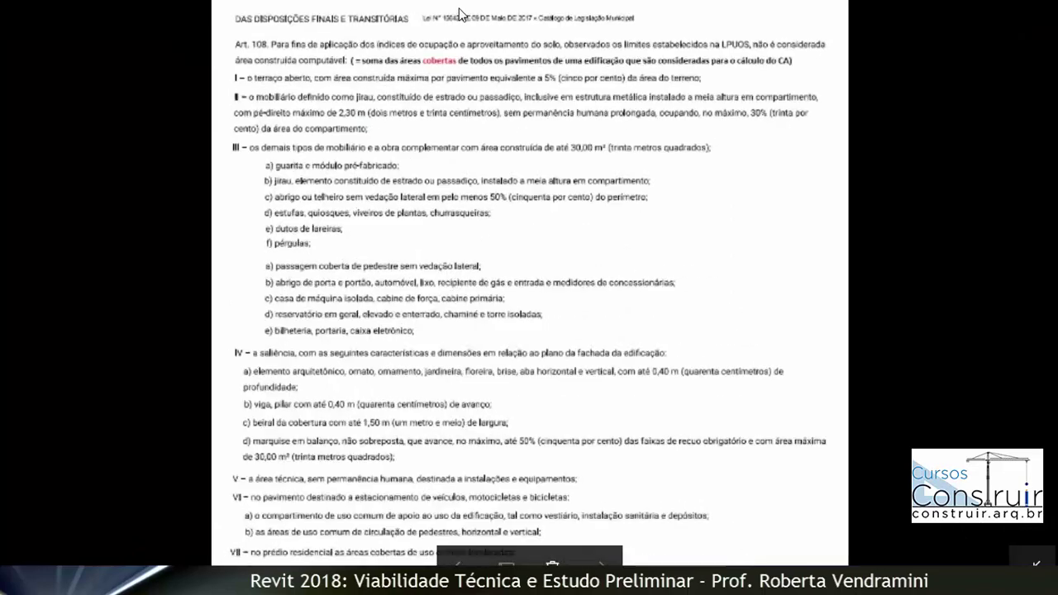
scroll(461, 14, "up", 1)
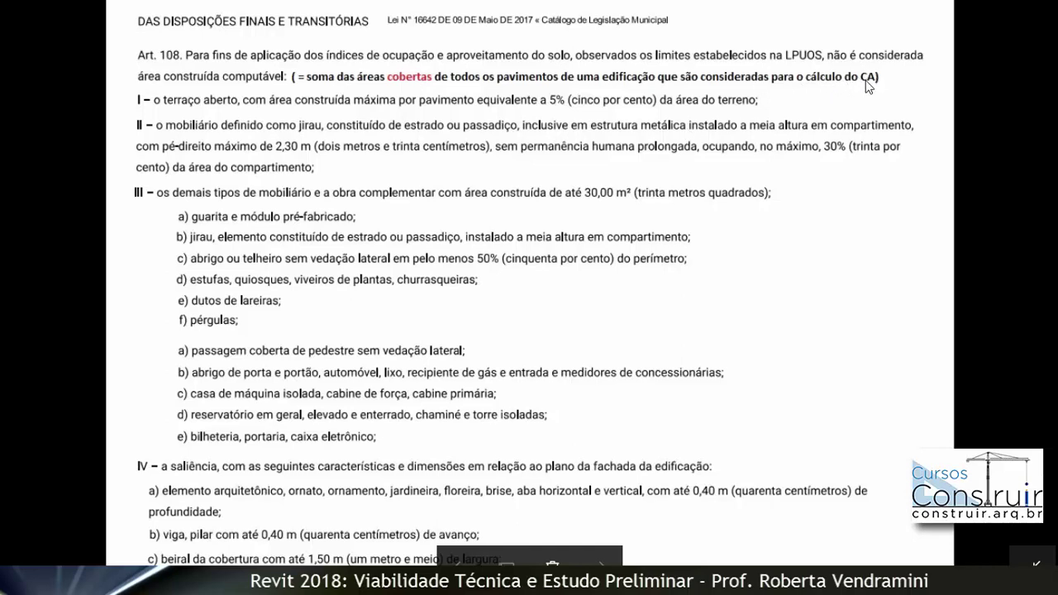
Step: Zoom through the remaining Art. 108 exemptions, then zoom back out
scroll(553, 144, "down", 1, "ctrl")
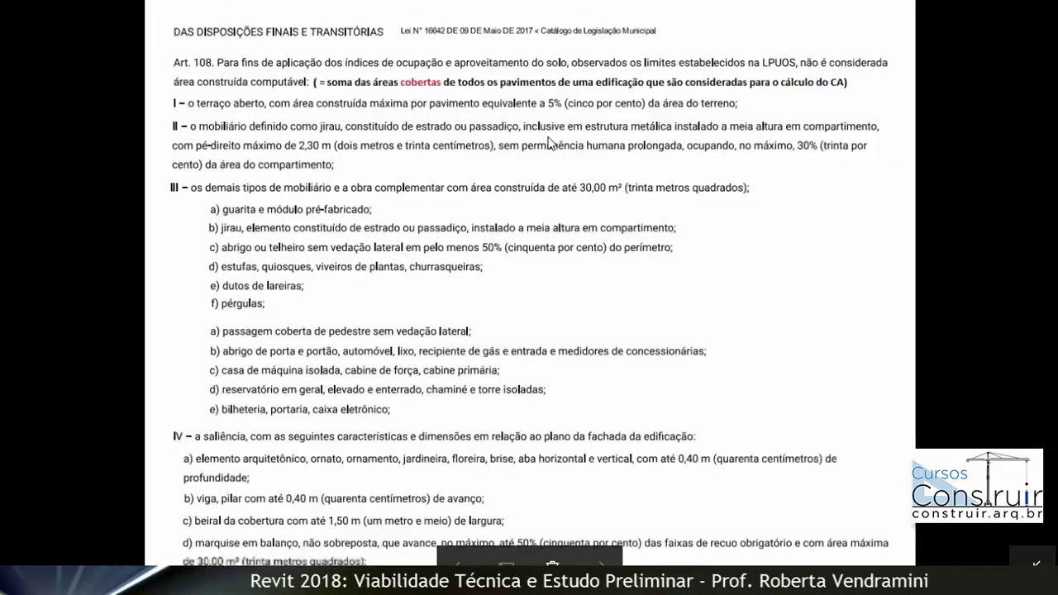
scroll(536, 140, "down", 1, "ctrl")
scroll(513, 139, "down", 2, "ctrl")
scroll(496, 133, "down", 1, "ctrl")
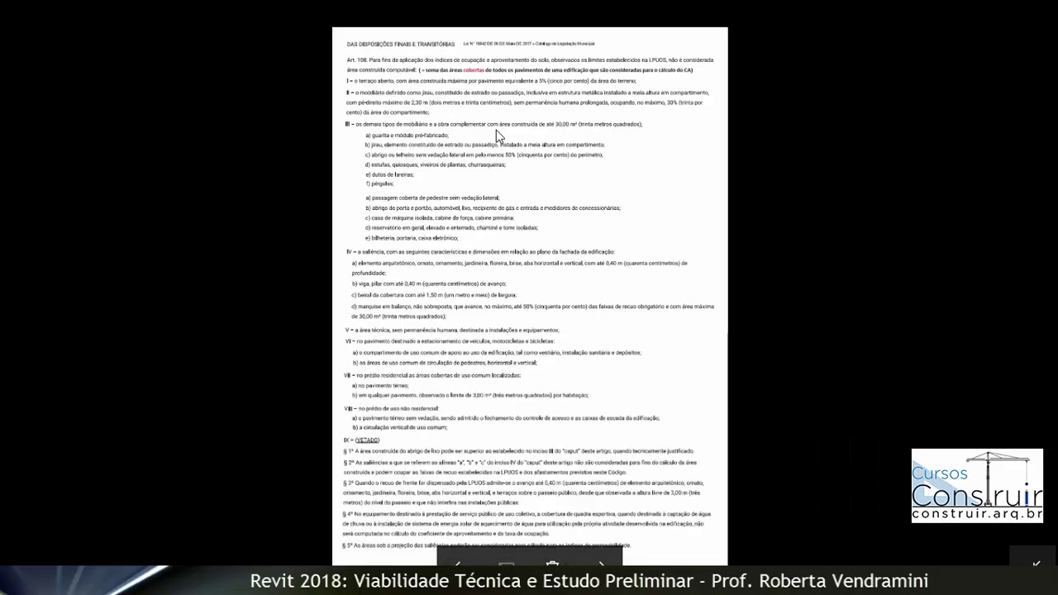
scroll(299, 467, "up", 3, "ctrl")
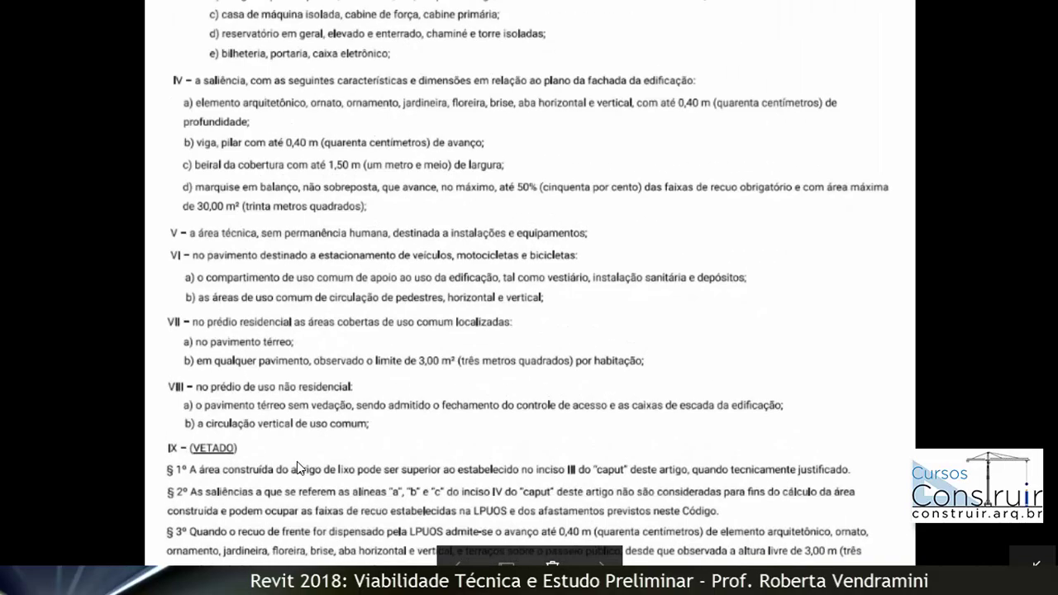
scroll(212, 449, "up", 1, "ctrl")
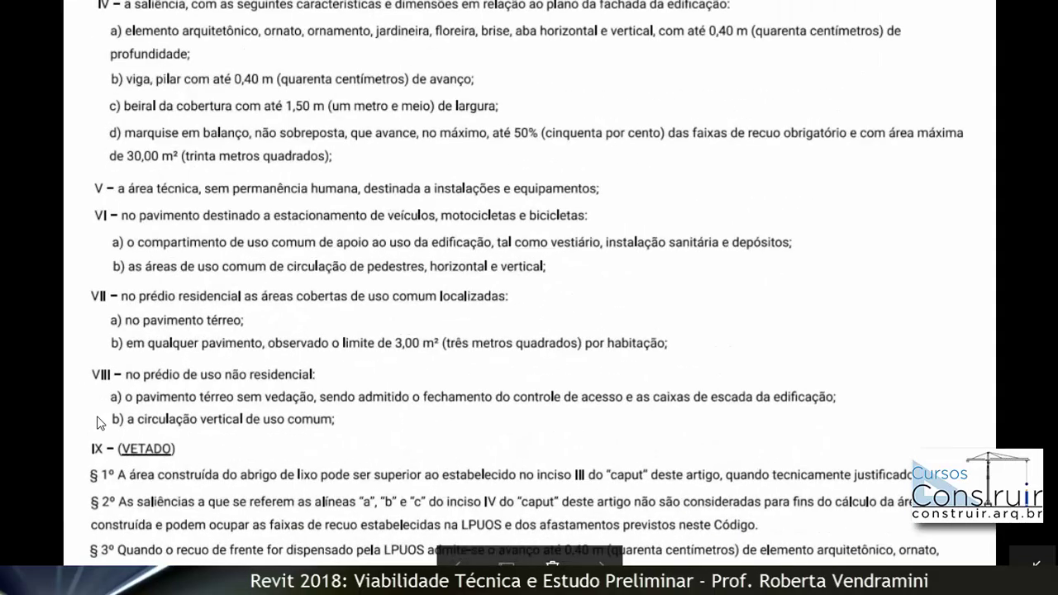
scroll(99, 417, "up", 1, "ctrl")
scroll(98, 421, "up", 1, "ctrl")
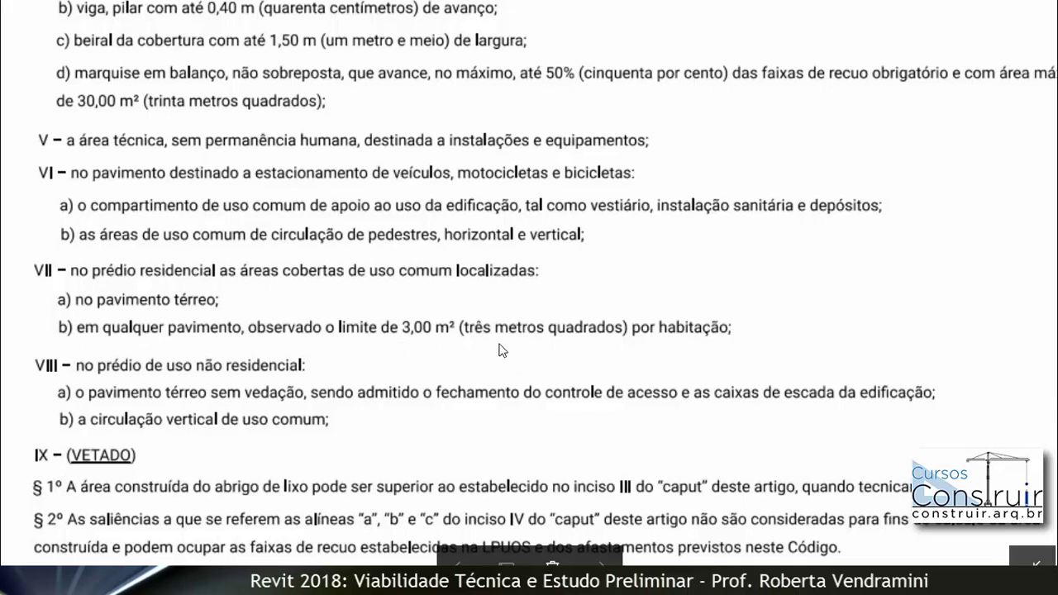
scroll(503, 351, "down", 5)
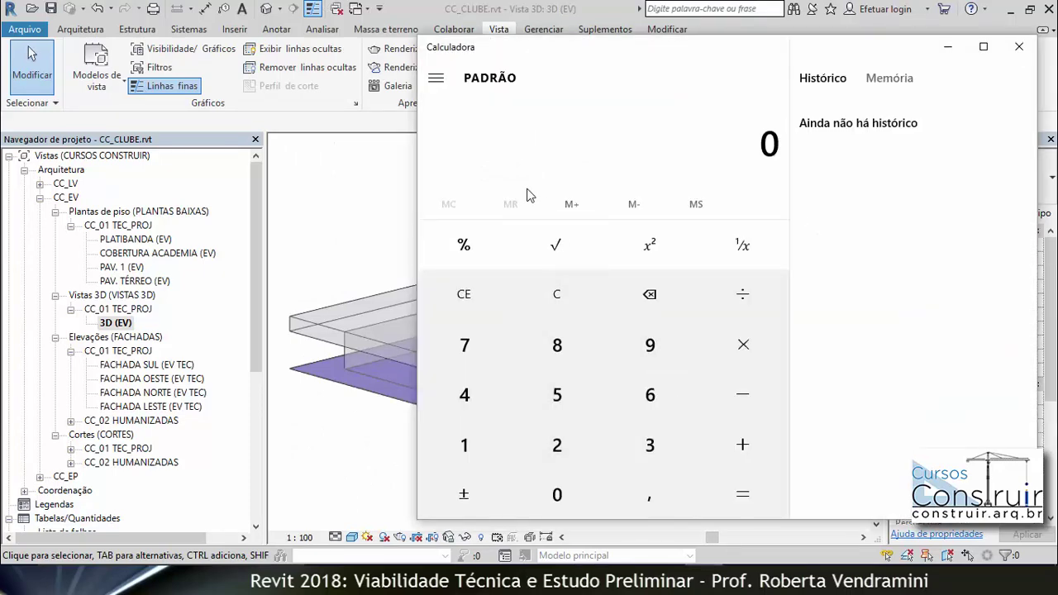
Step: Multiply 4 × 7 × 6 × 3 in successive steps, reaching 28, 168 and finally 504
left_click(467, 402)
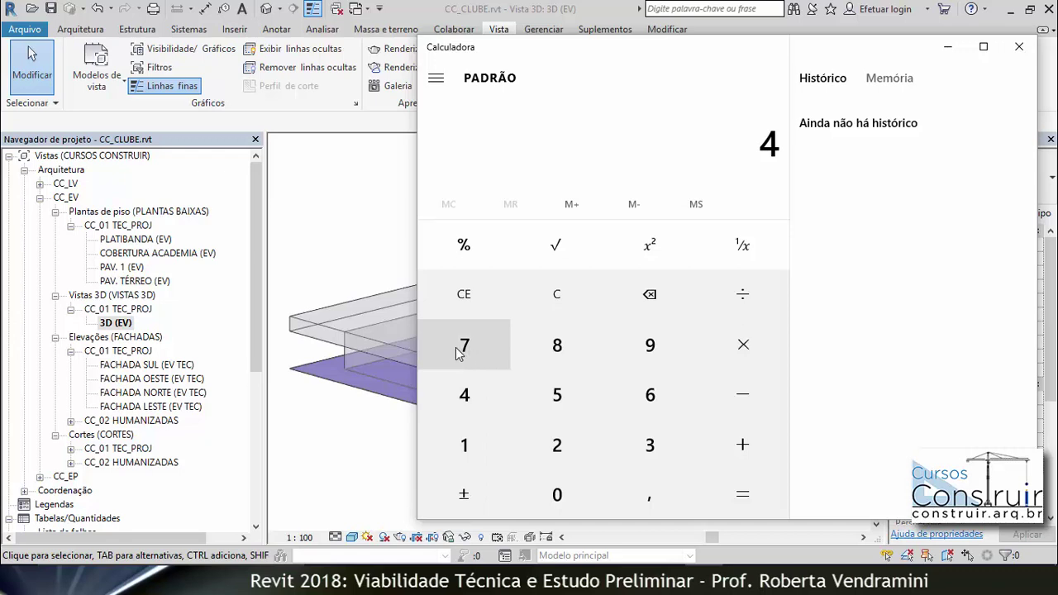
left_click(722, 347)
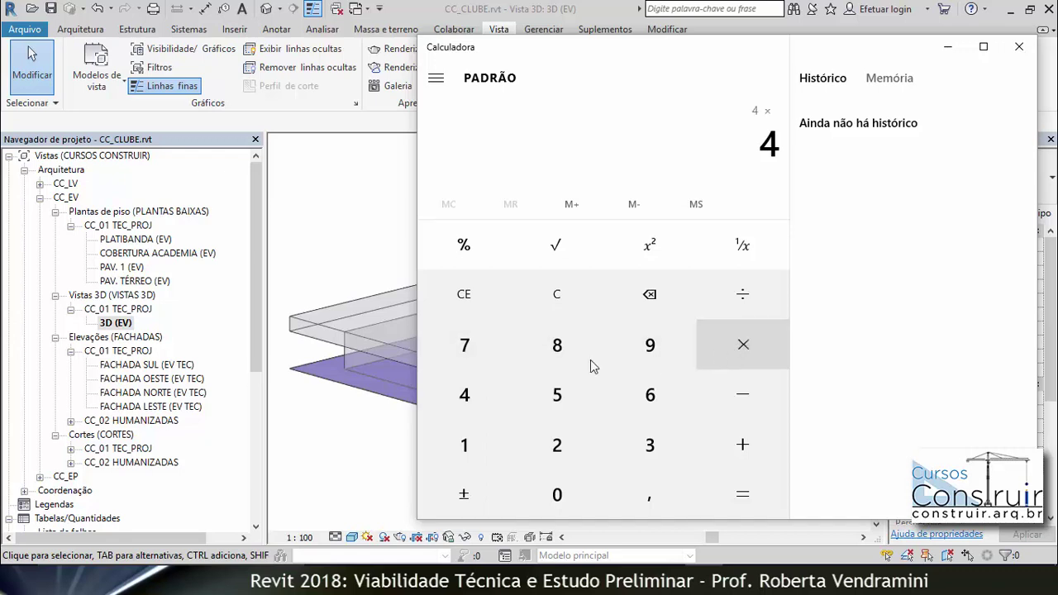
left_click(466, 344)
left_click(719, 494)
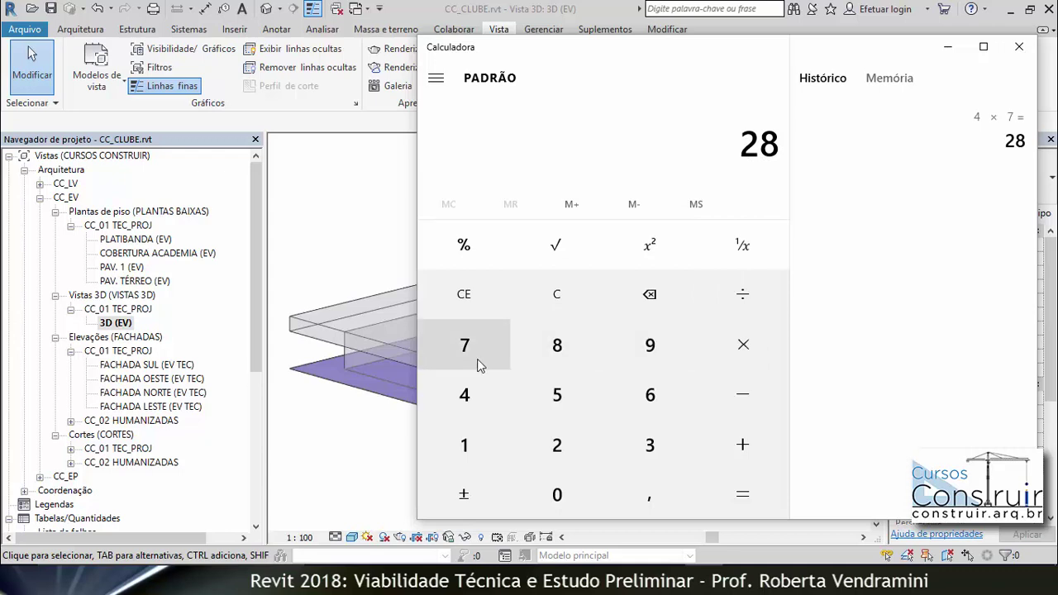
left_click(747, 348)
left_click(650, 396)
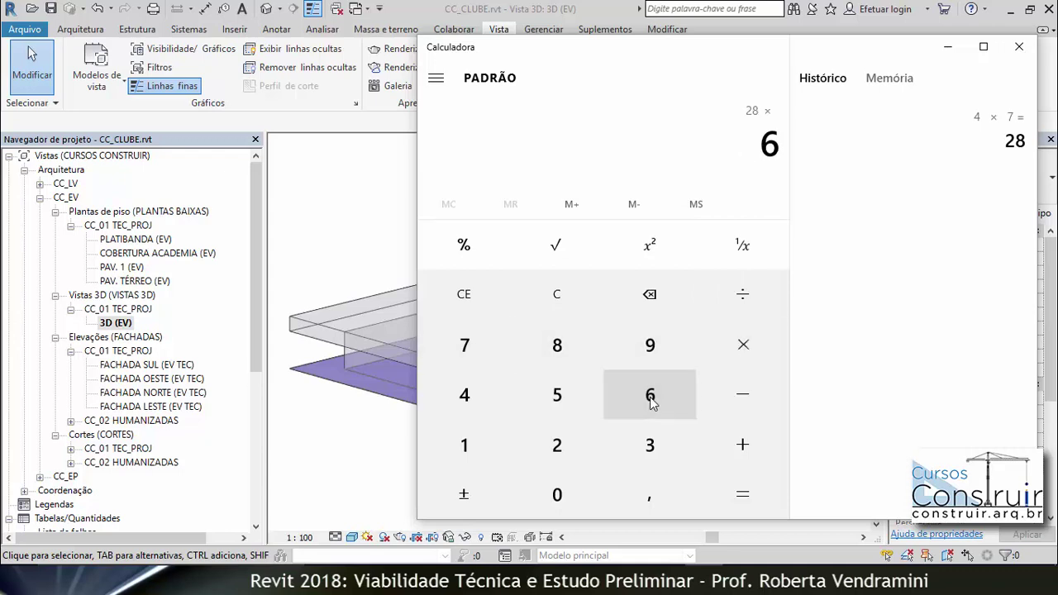
left_click(734, 492)
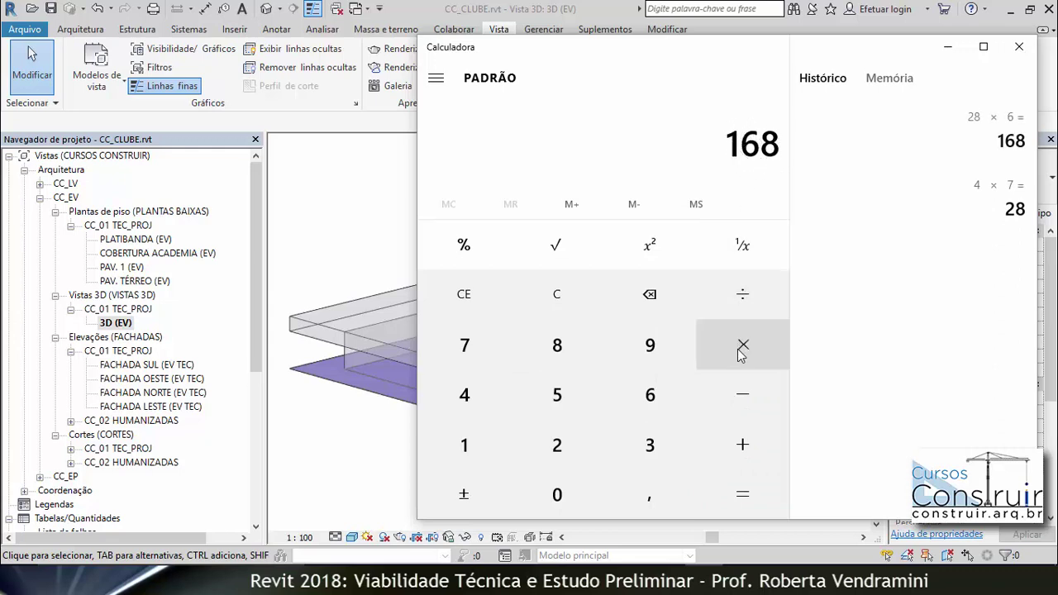
left_click(650, 449)
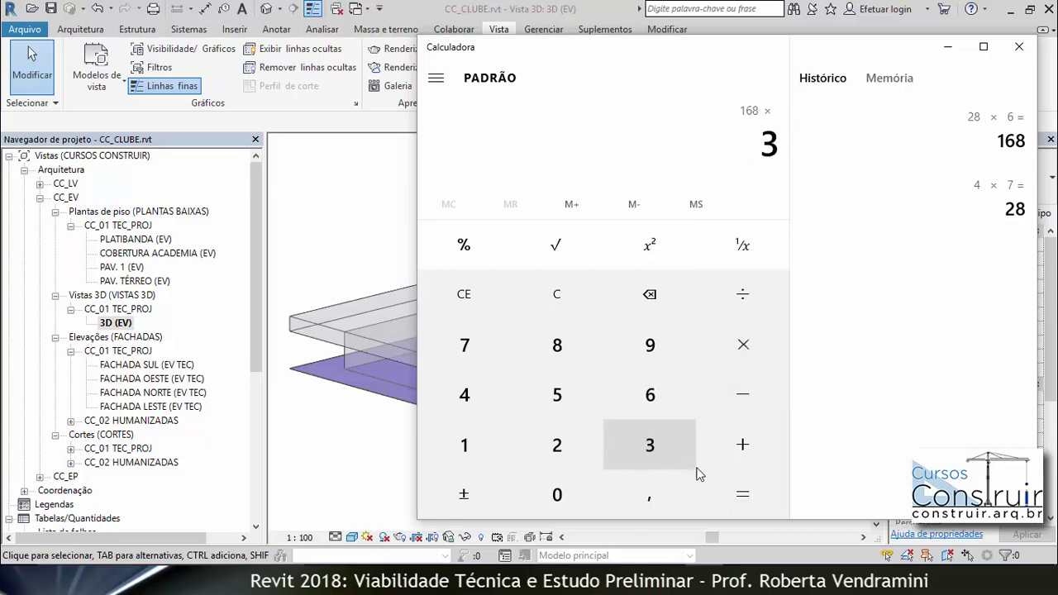
left_click(729, 496)
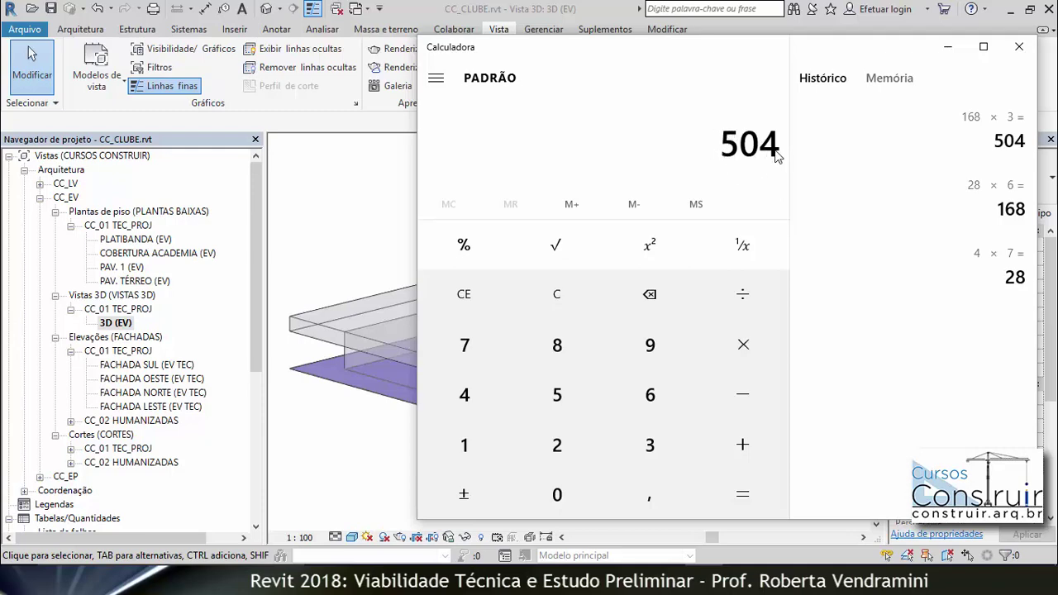
Step: Mark the PAV. 1 mass floor as AC Não Computável with Uso ACADEMIA
left_click(1009, 54)
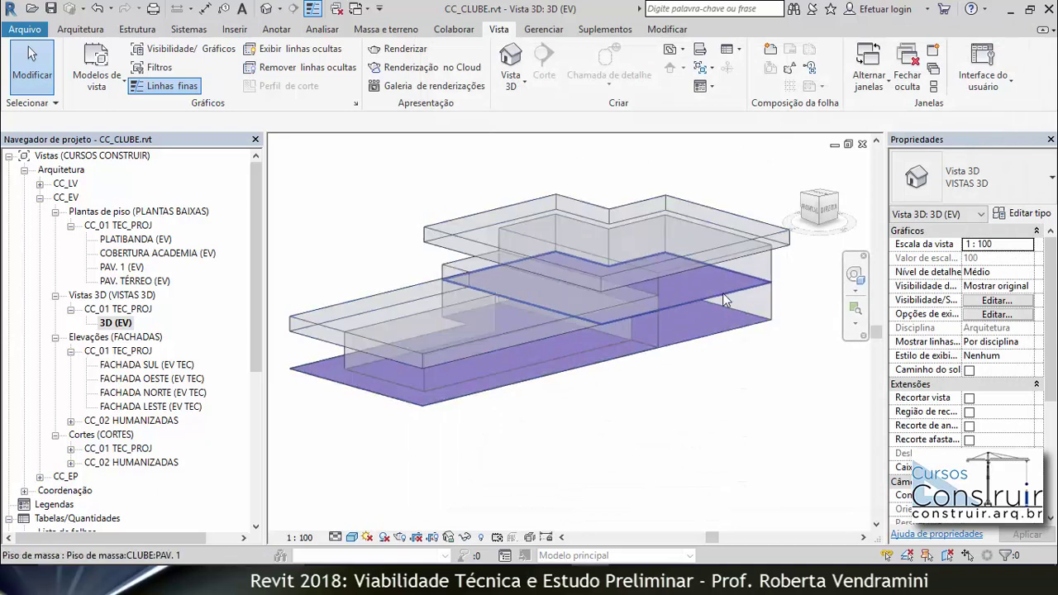
left_click(724, 300)
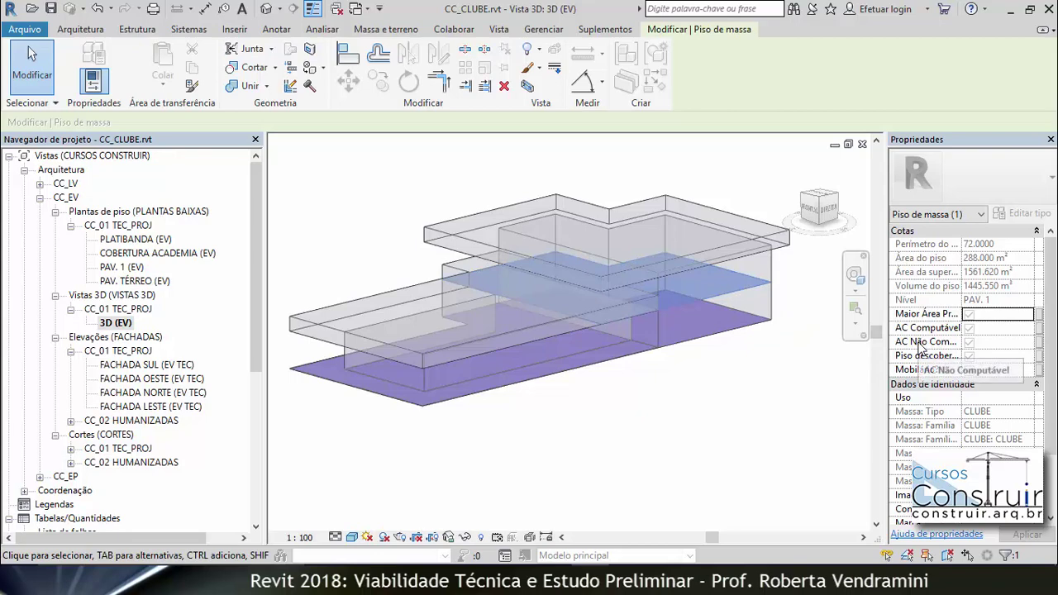
left_click(968, 343)
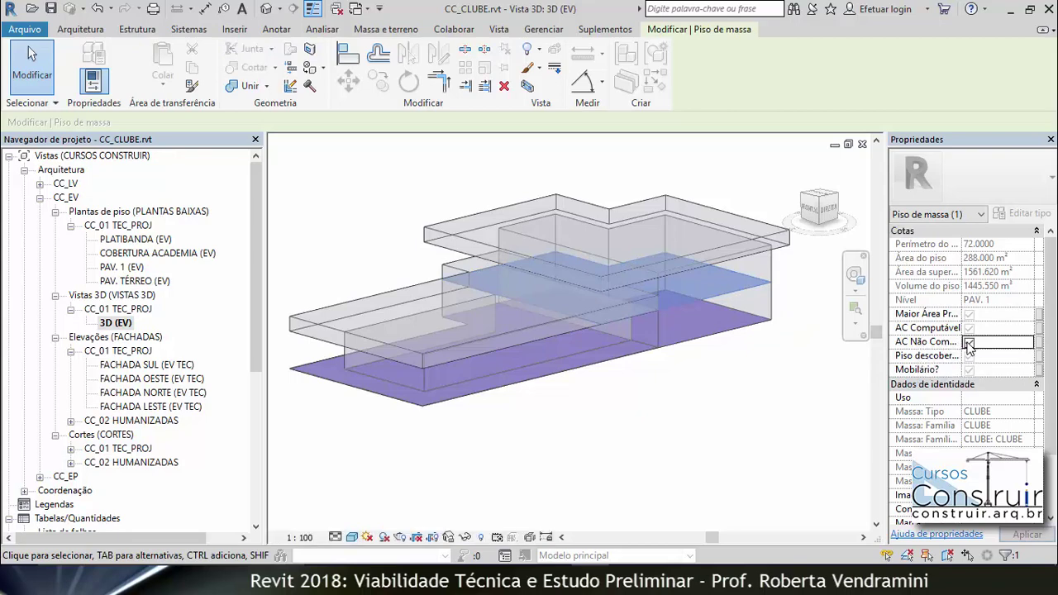
left_click(979, 399)
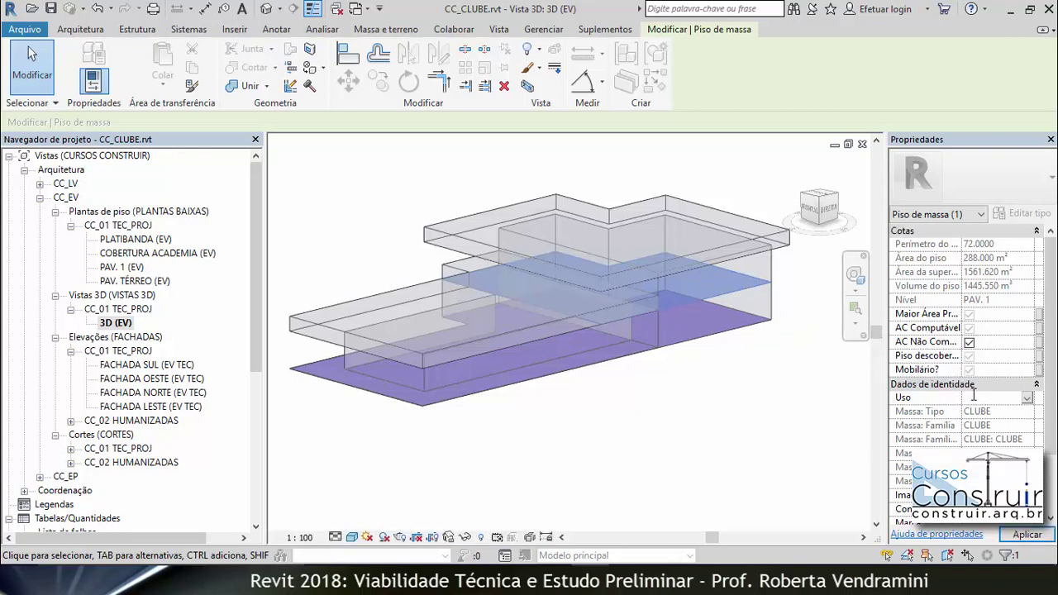
type("ACADEMIA")
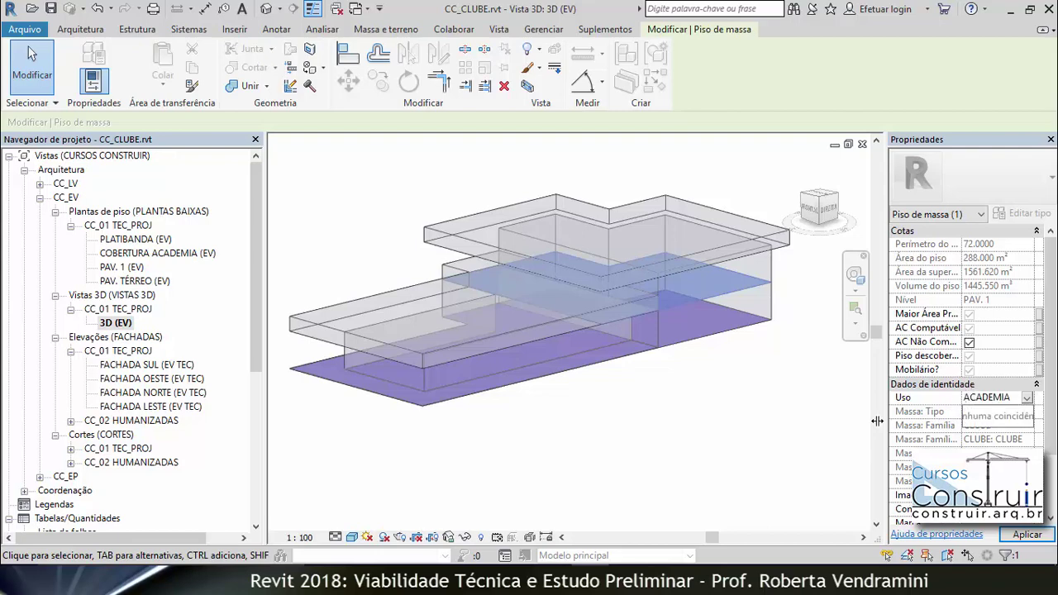
left_click(733, 425)
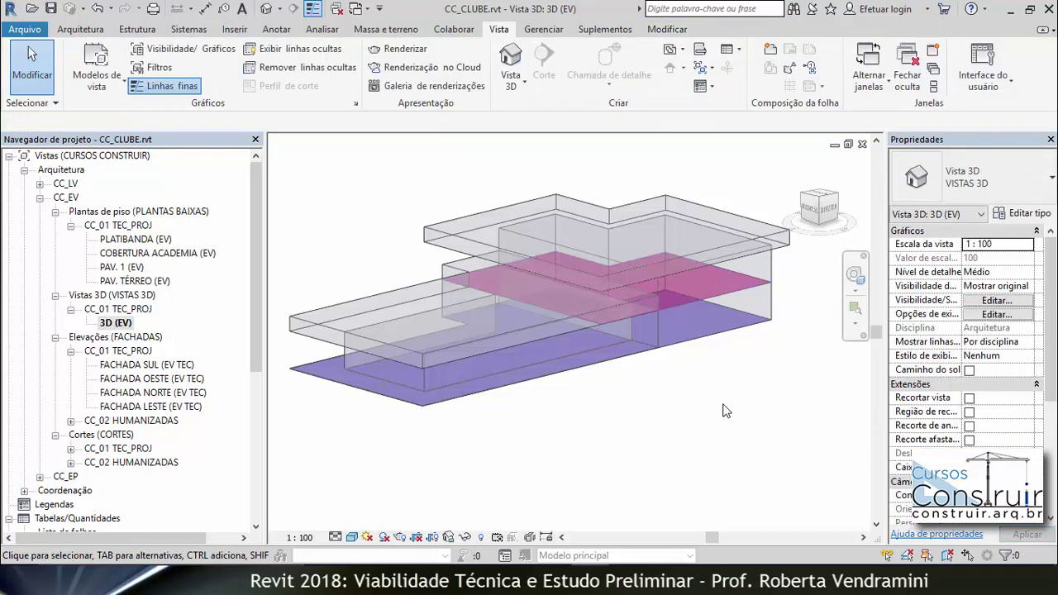
Step: Mark the PAV. TÉRREO mass floor as AC Não Computável with Uso JOGOS/FESTAS
key("Tab")
left_click(697, 345)
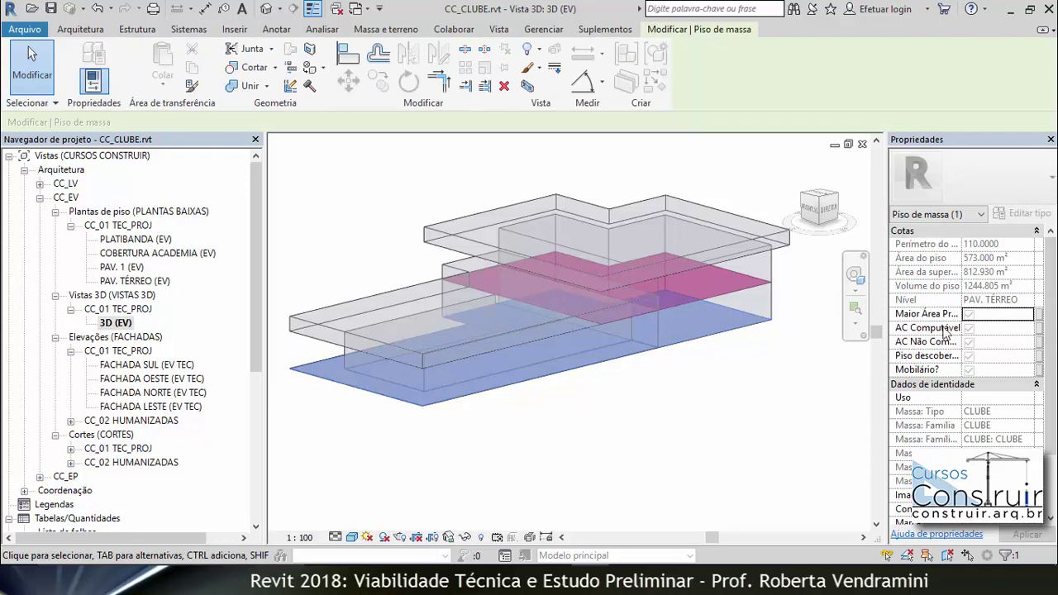
left_click(969, 343)
left_click(970, 342)
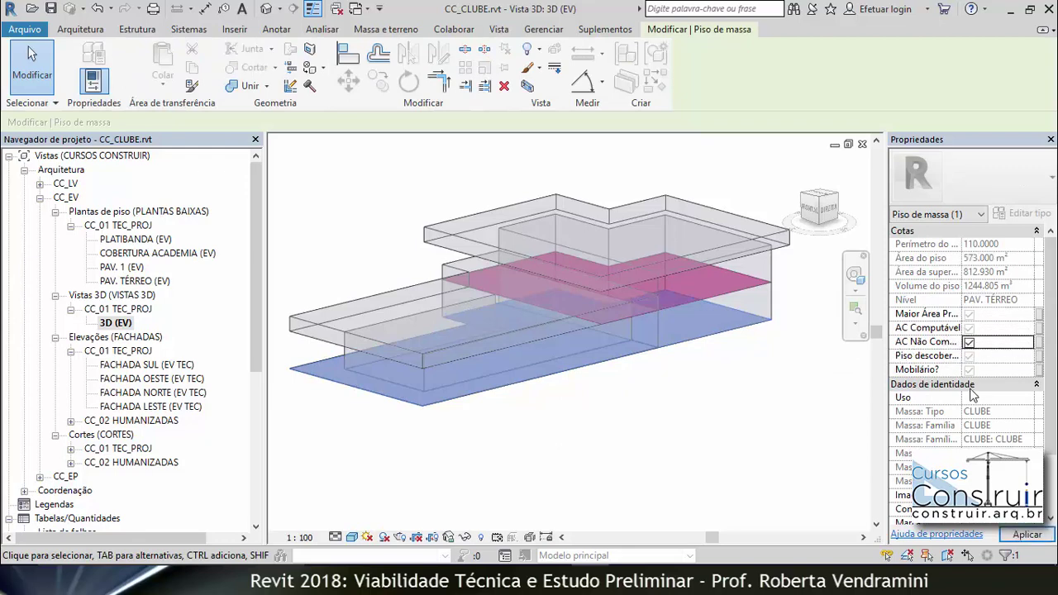
left_click(971, 397)
type("JOGOS/FEST")
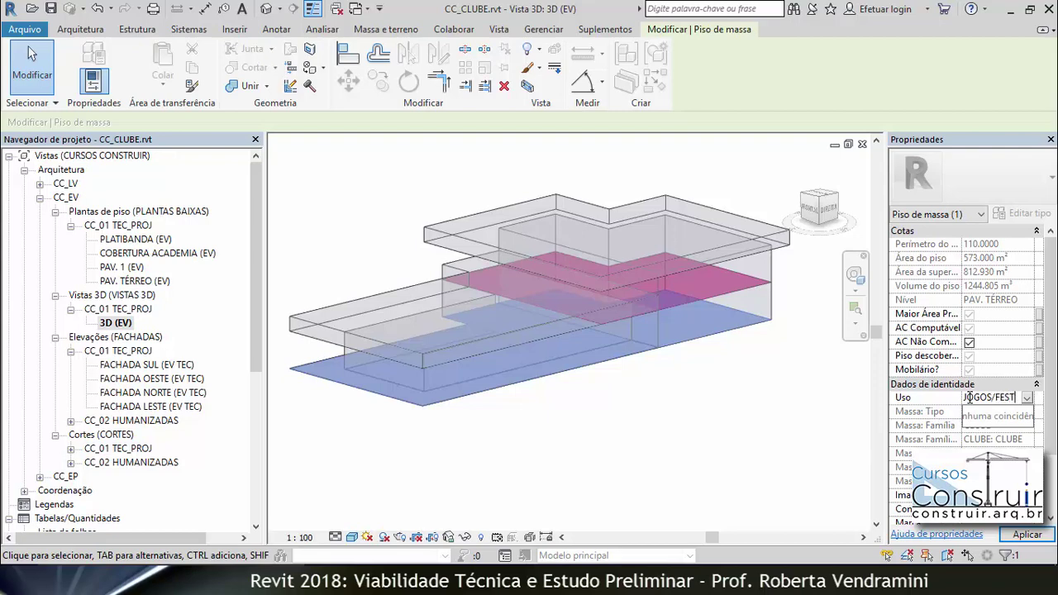
type("A")
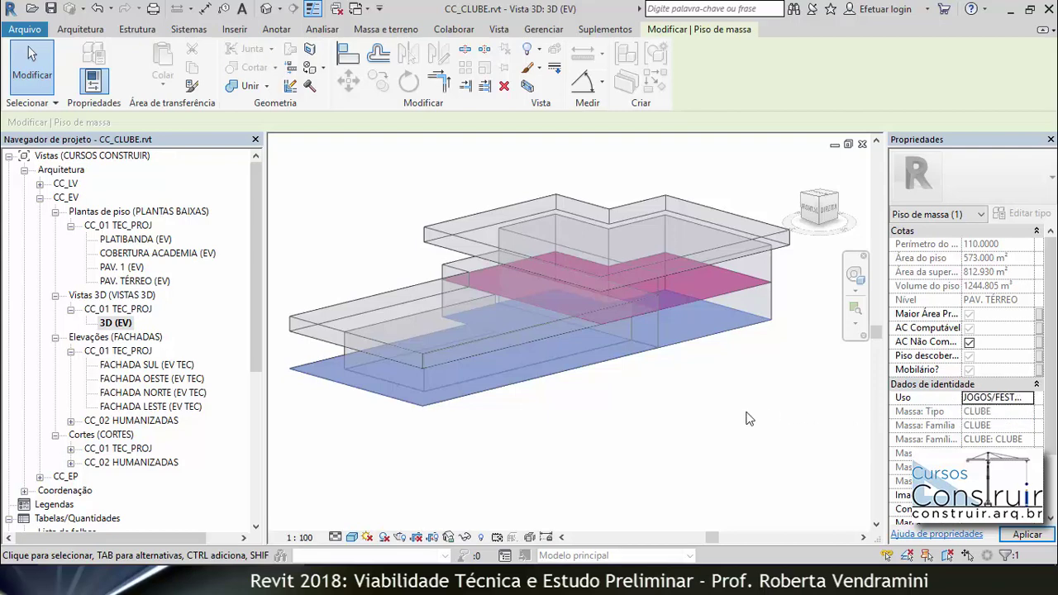
left_click(744, 409)
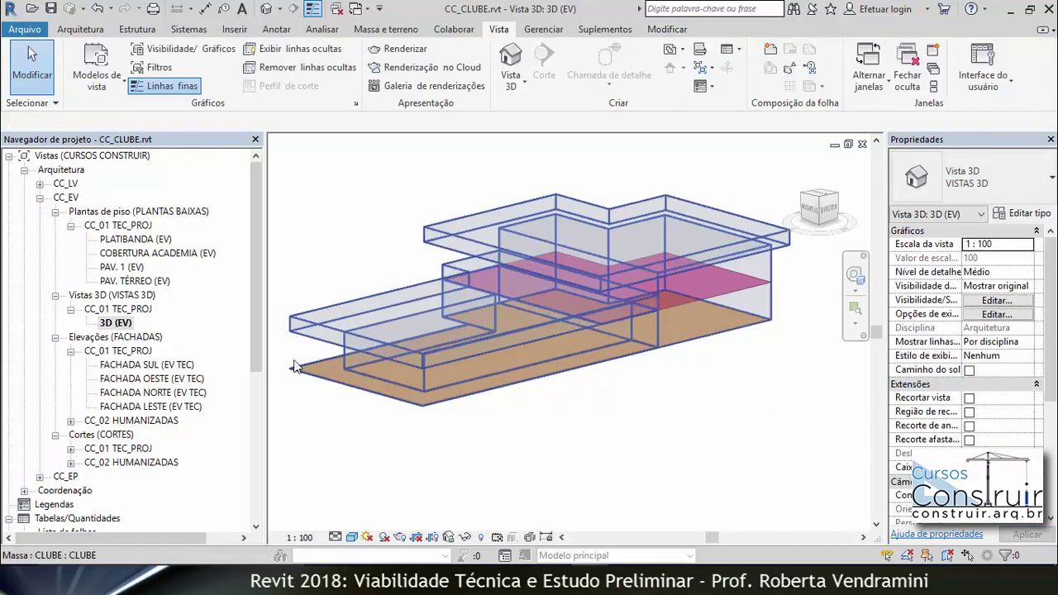
Step: Open the TAB. 03 uses and areas per floor schedule
left_click_drag(258, 338, 268, 481)
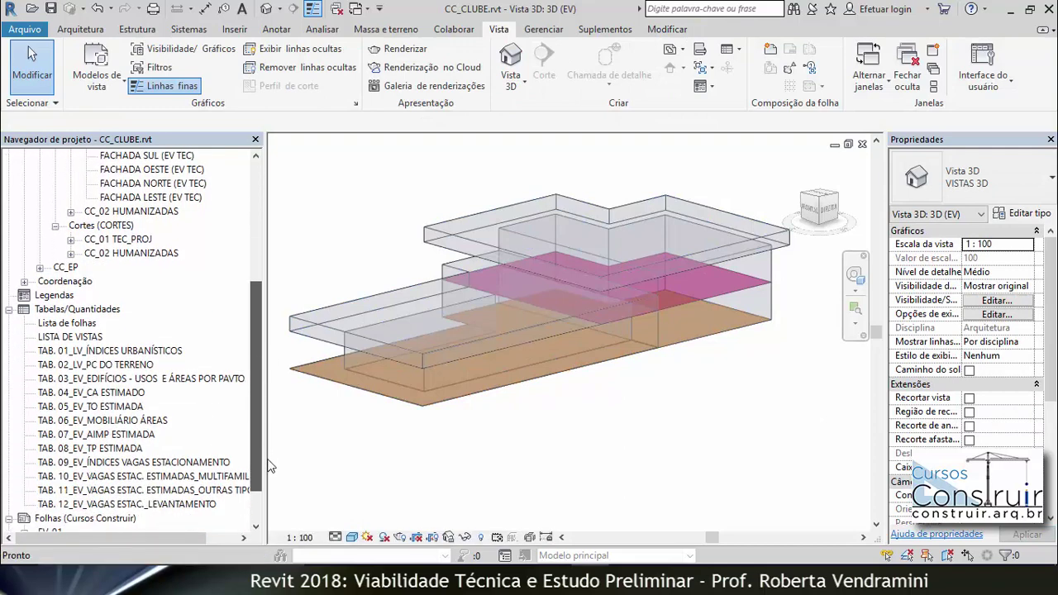
double_click(143, 351)
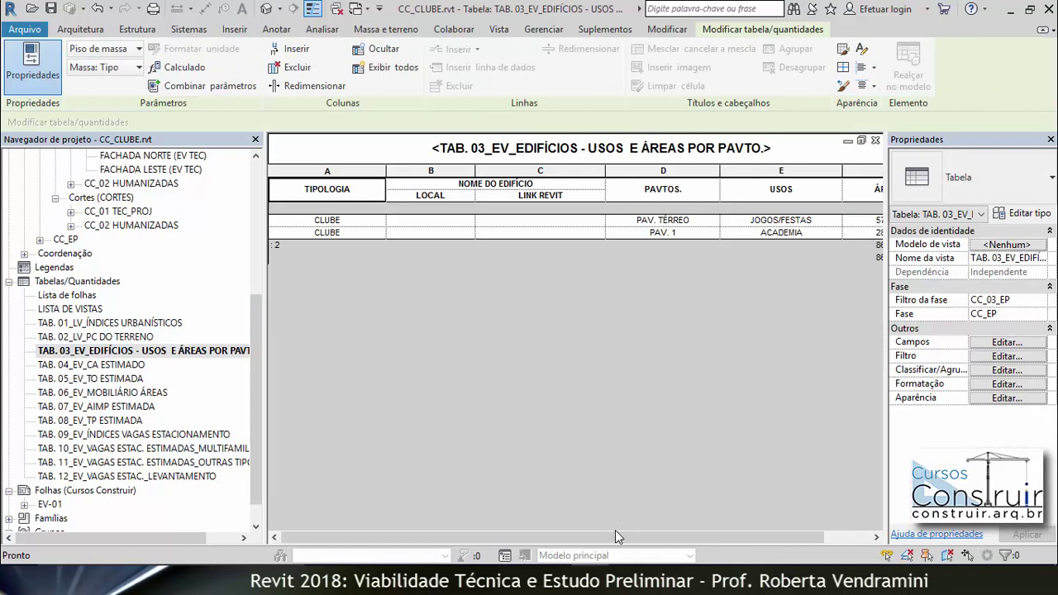
left_click_drag(616, 536, 662, 536)
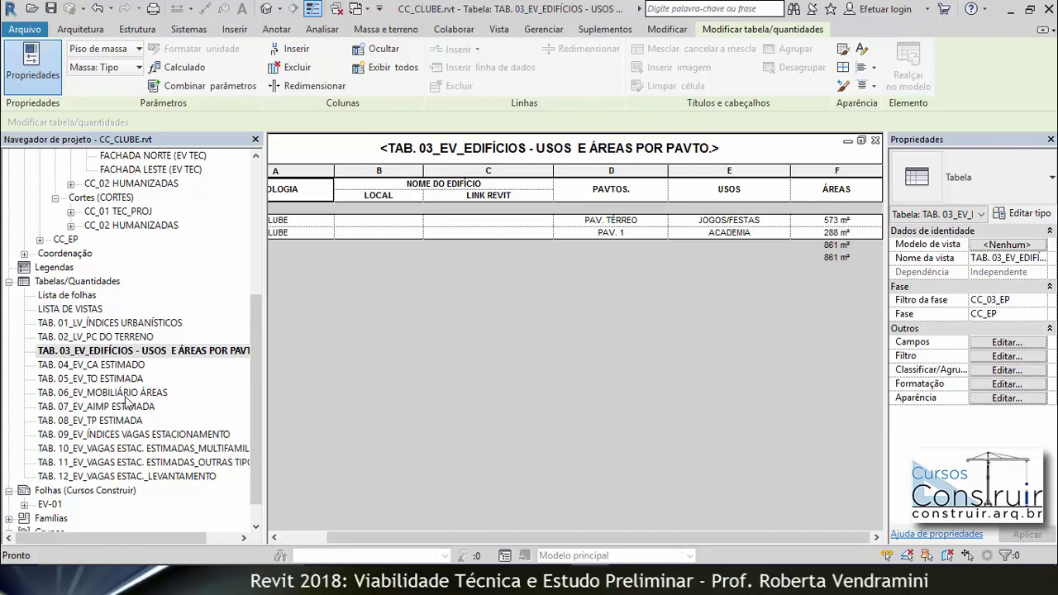
Step: Compare the TAB. 04_EV_CA ESTIMADO and TAB. 05_EV_TO ESTIMADA schedules, finishing on TAB. 04
double_click(114, 369)
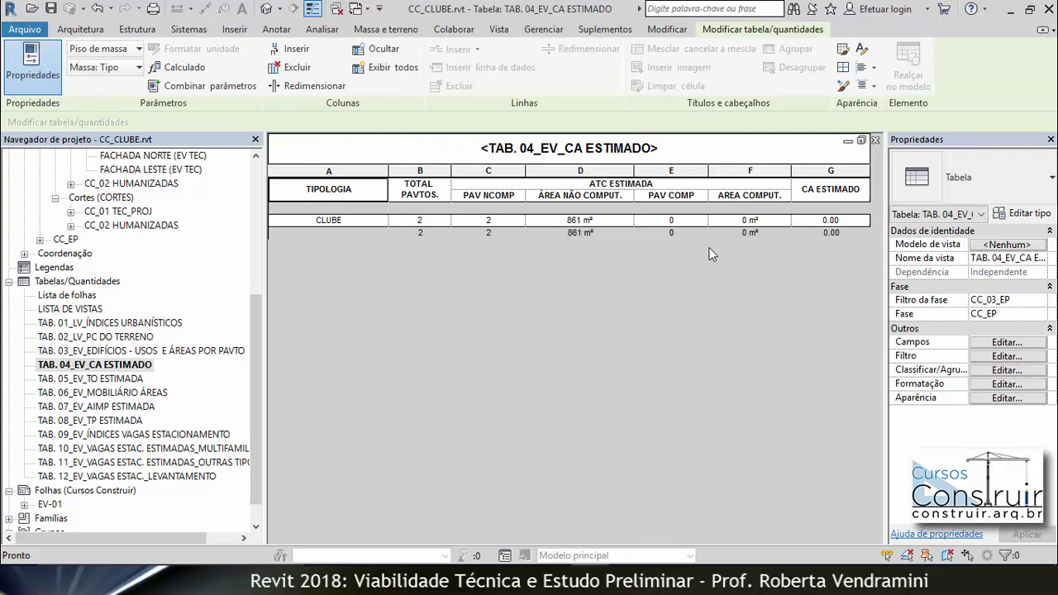
double_click(123, 380)
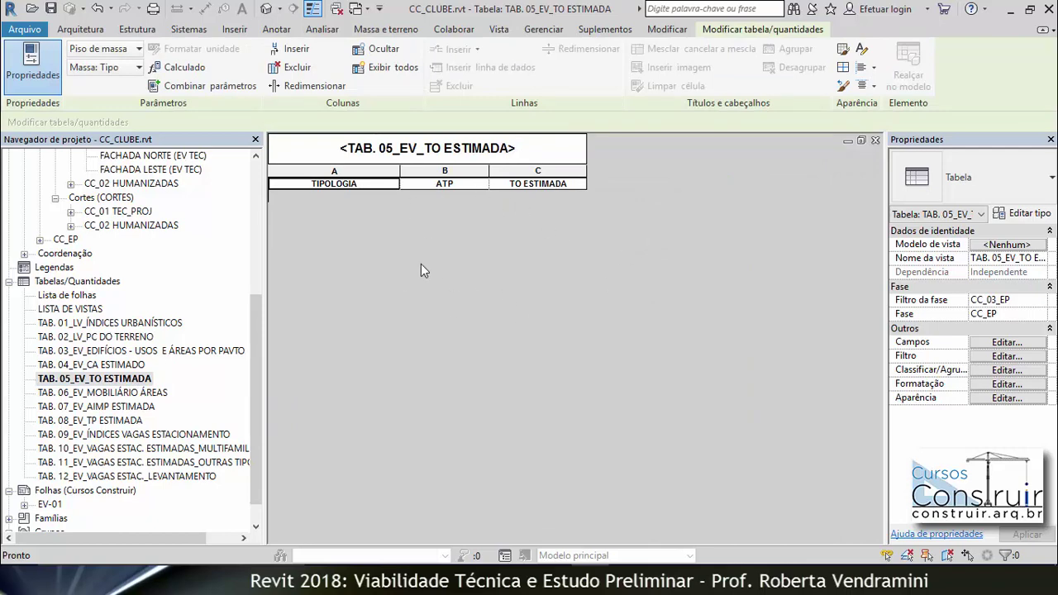
double_click(117, 367)
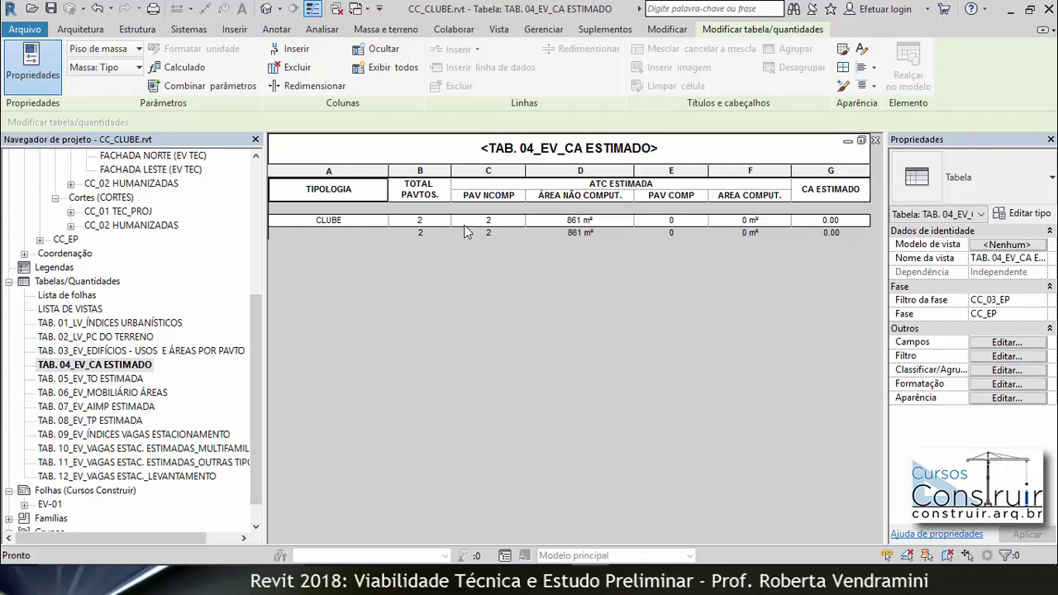
left_click(544, 30)
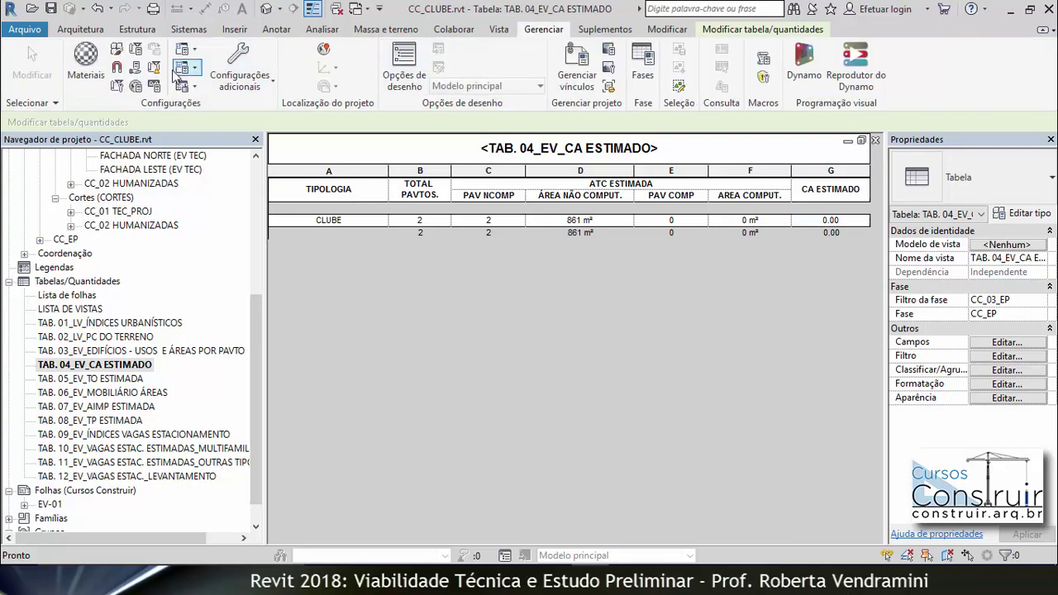
Step: Set Área Total do Terreno to 57754 in Project Information
left_click(117, 85)
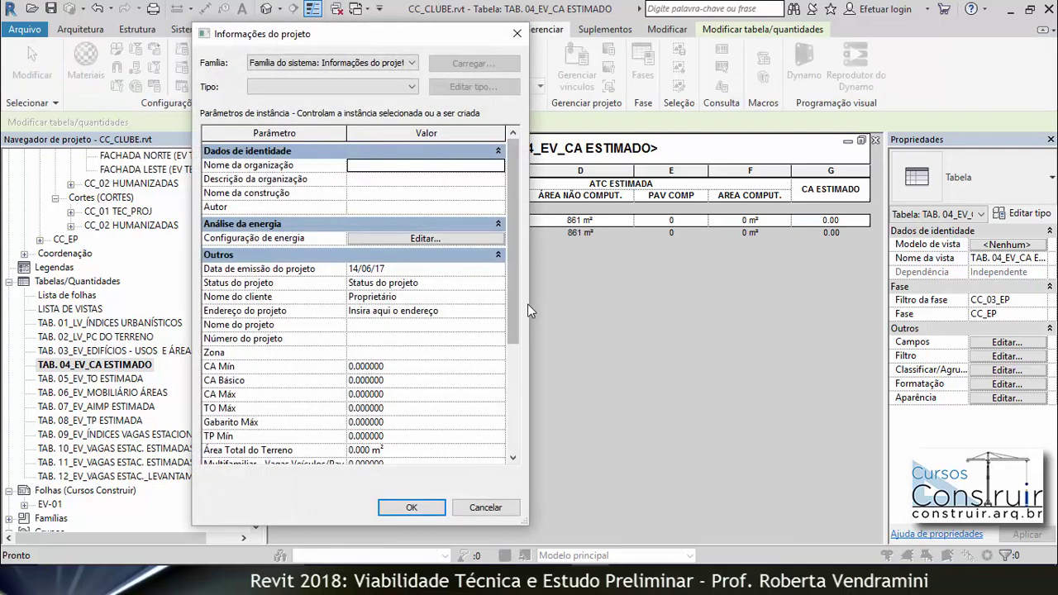
left_click_drag(514, 282, 511, 404)
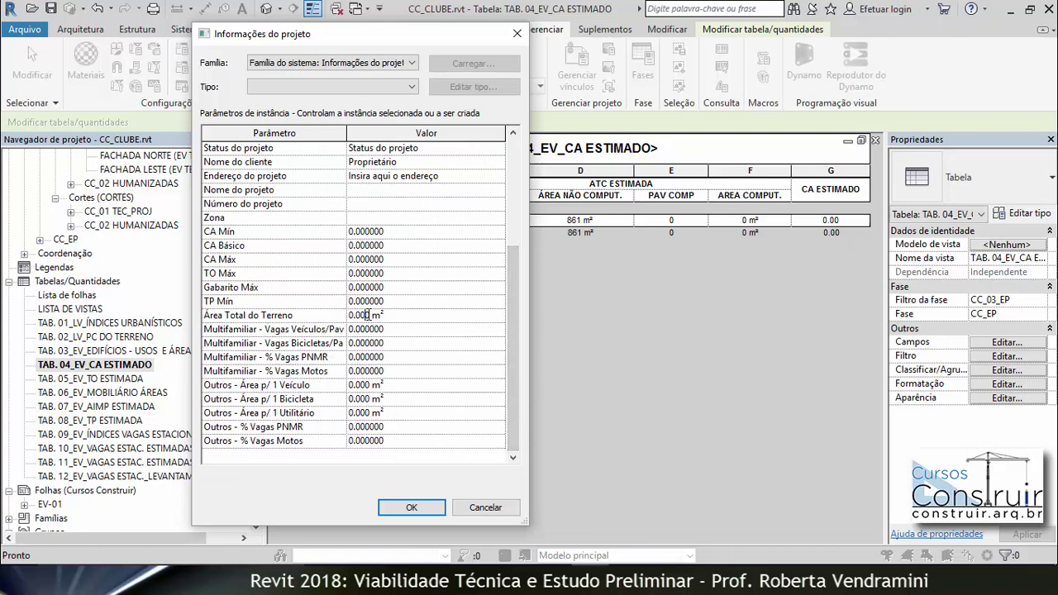
left_click_drag(369, 315, 351, 315)
type("577")
type("54")
left_click(412, 507)
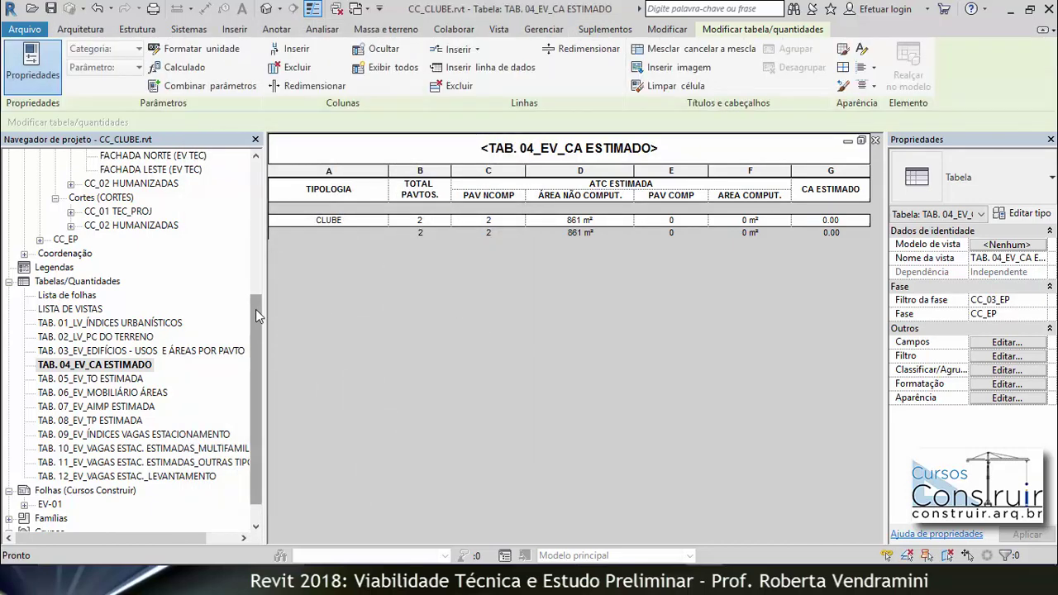
left_click_drag(255, 309, 256, 242)
Step: In the FACHADA SUL elevation, move the PLATIBANDA level head right and its left end inward
double_click(147, 254)
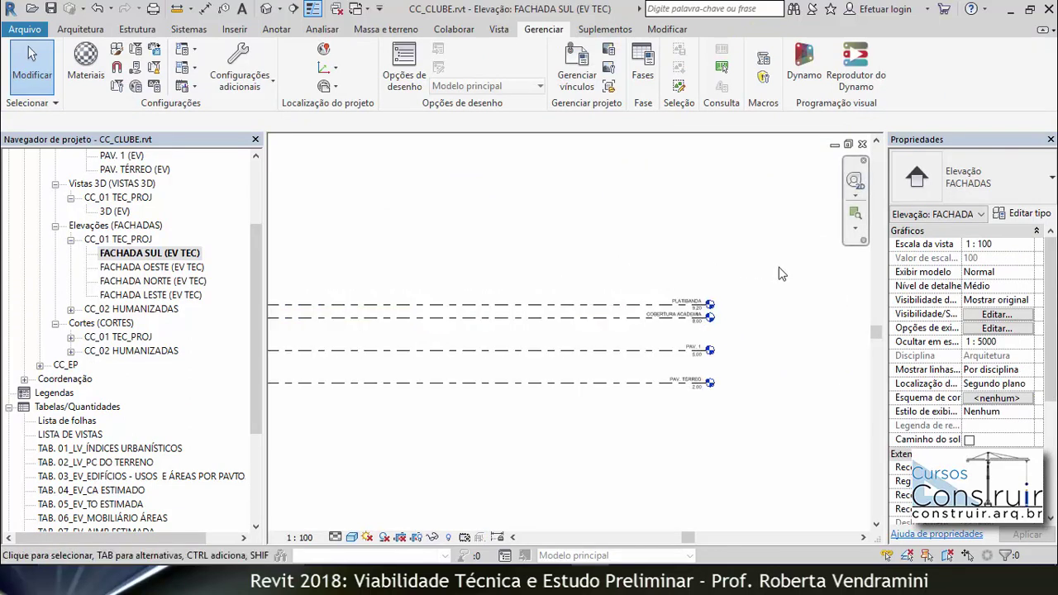
scroll(717, 325, "up", 2)
left_click(623, 304)
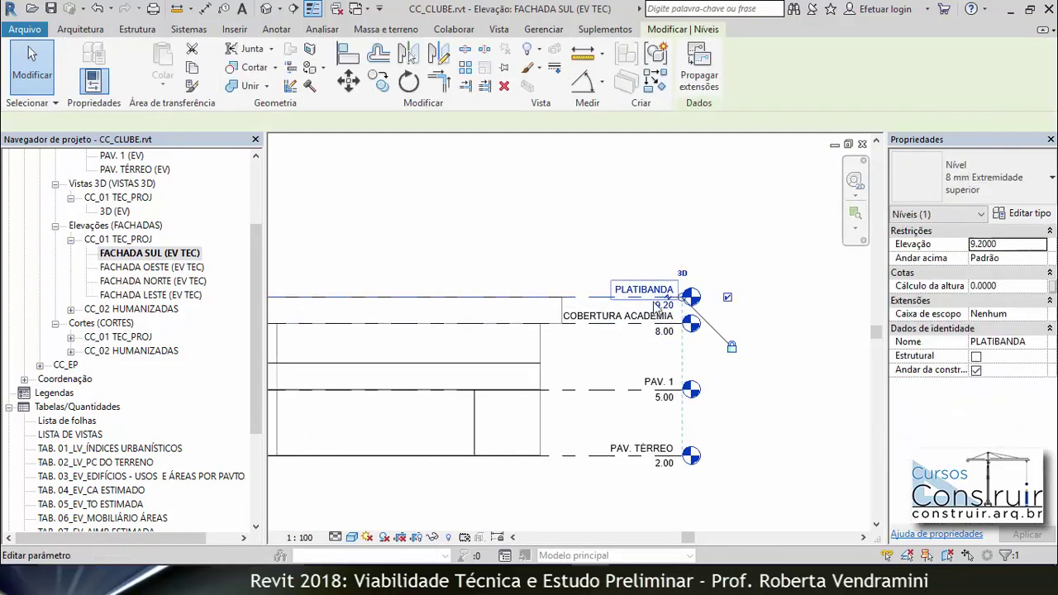
left_click_drag(683, 297, 711, 296)
left_click(733, 322)
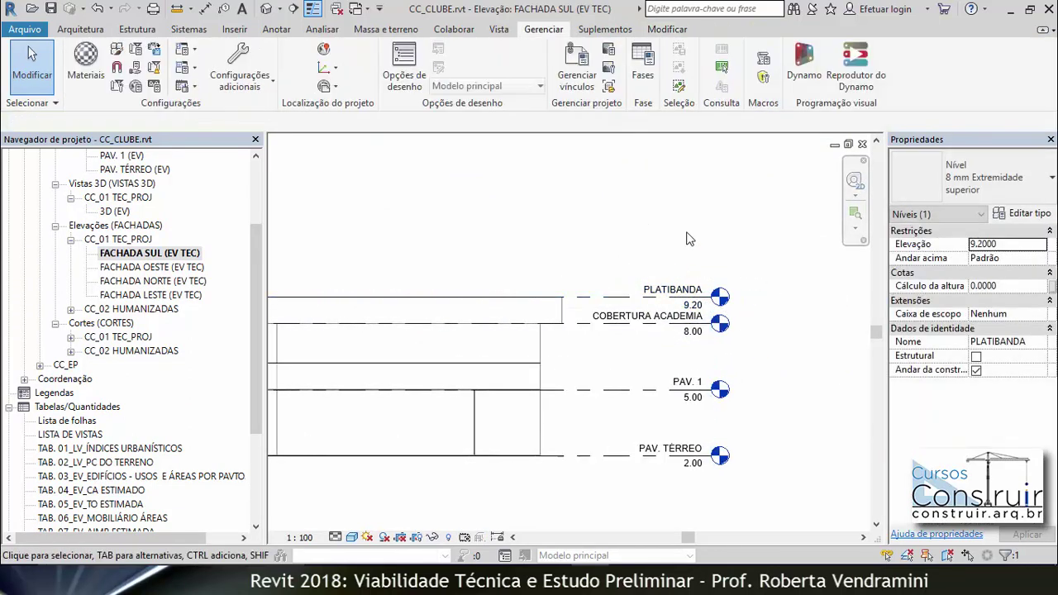
scroll(733, 322, "down", 3)
left_click(461, 315)
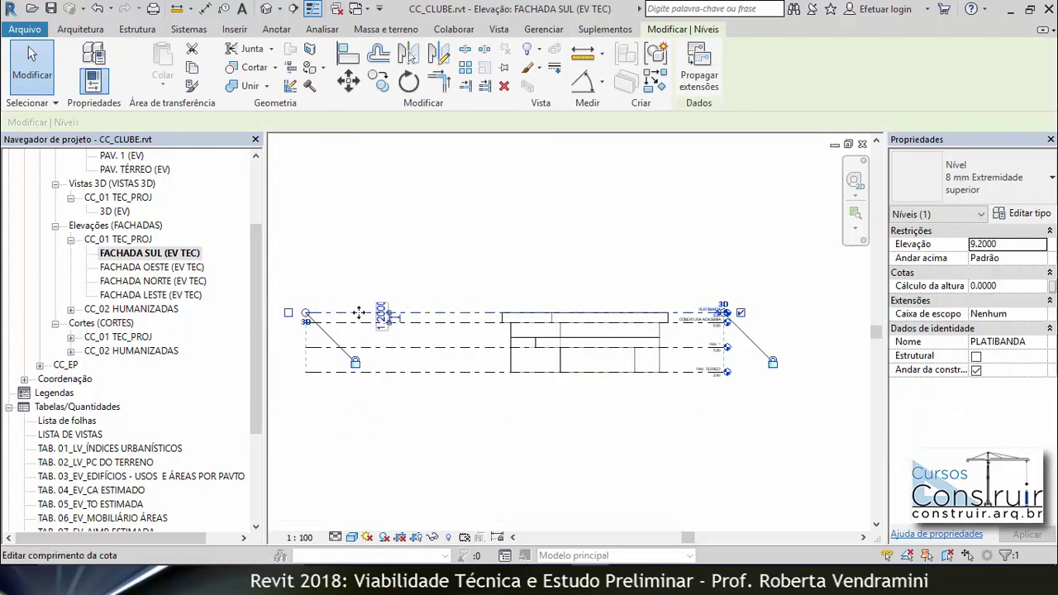
left_click_drag(306, 313, 471, 312)
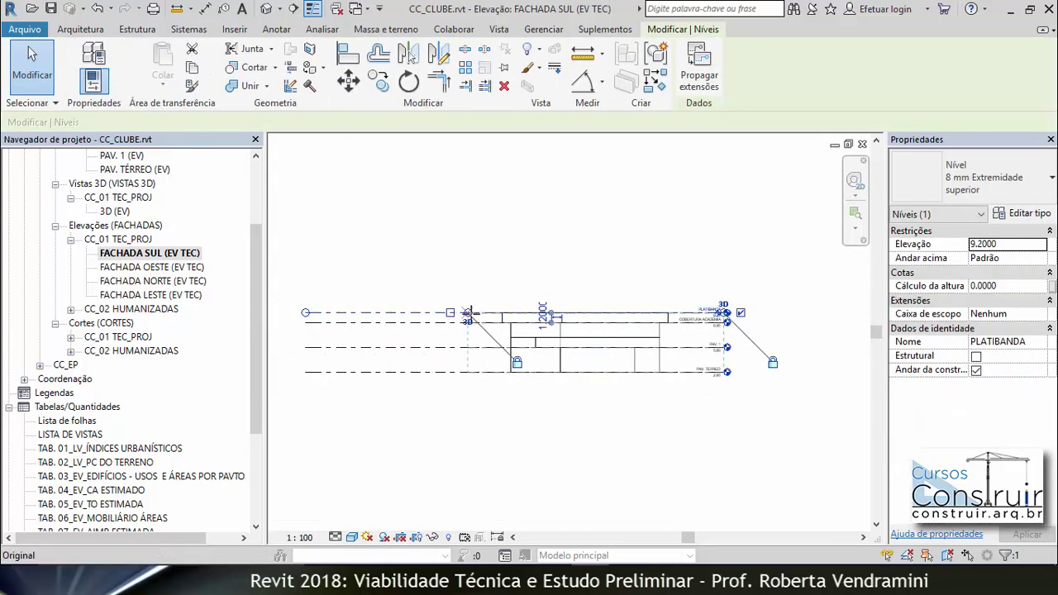
left_click(527, 279)
Step: In the FACHADA OESTE elevation, extend the PLATIBANDA level left and shift the level heads right
double_click(156, 267)
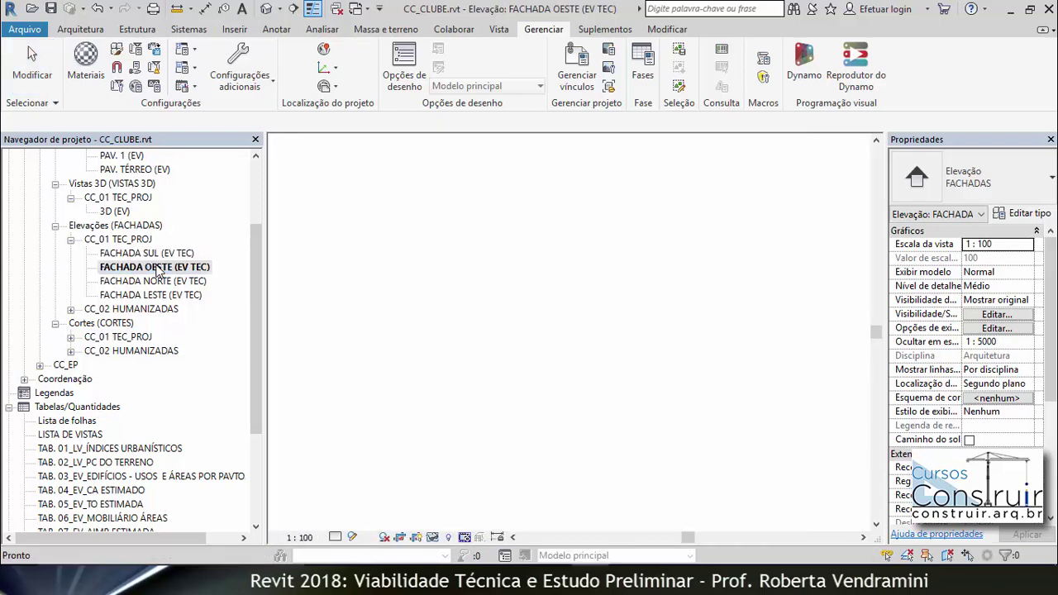
scroll(703, 364, "up", 1)
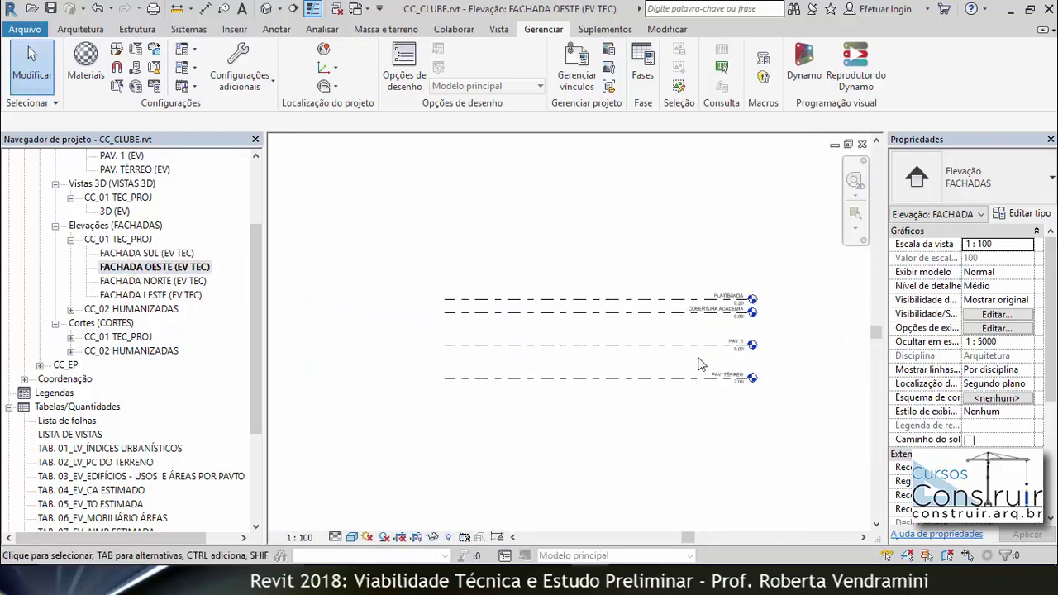
scroll(703, 364, "up", 2)
scroll(744, 277, "down", 2)
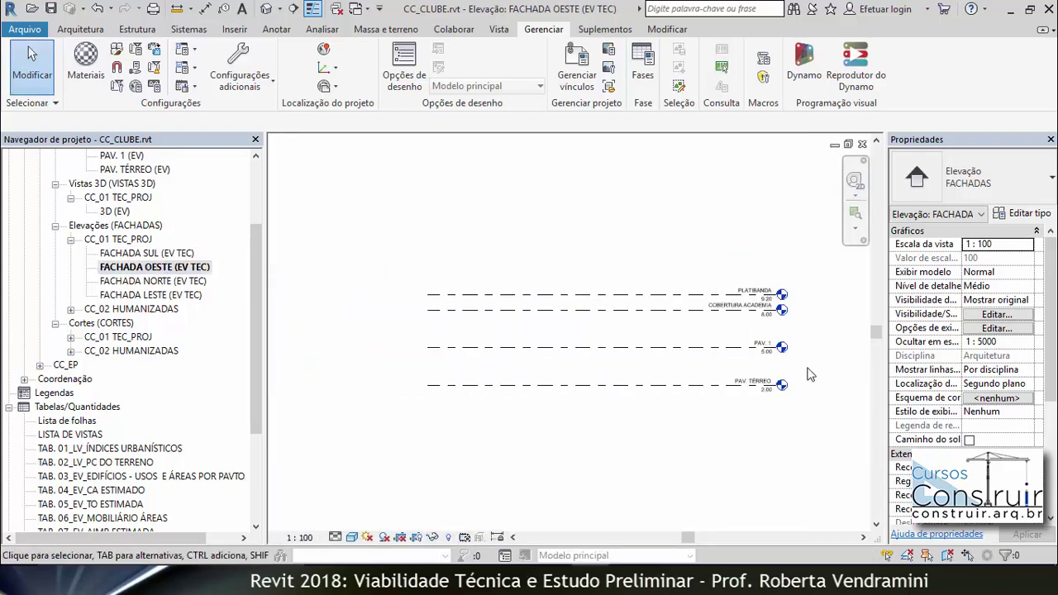
left_click(521, 315)
left_click_drag(521, 315, 351, 313)
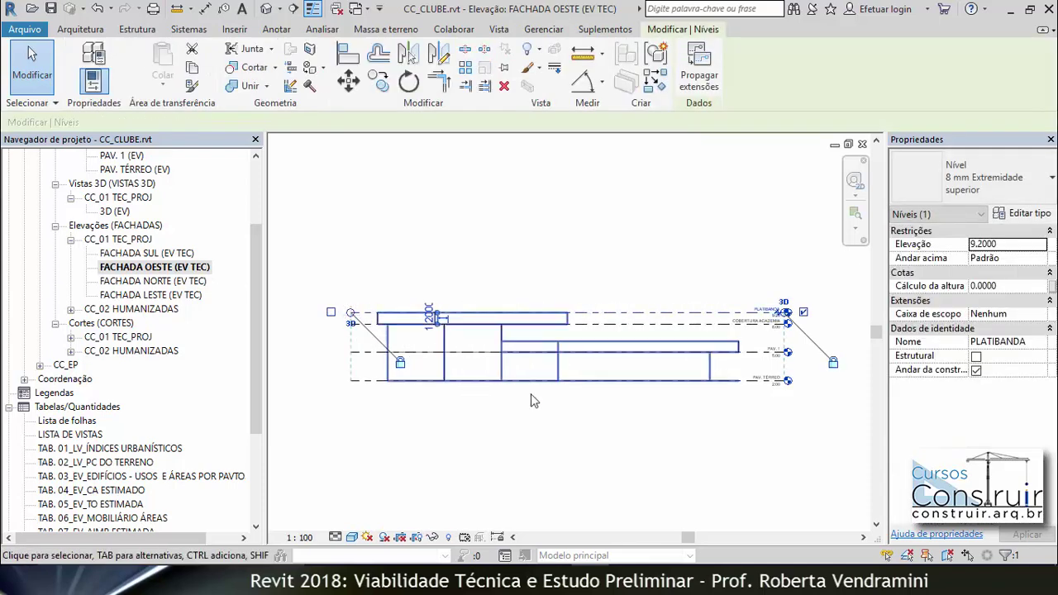
scroll(830, 343, "up", 2)
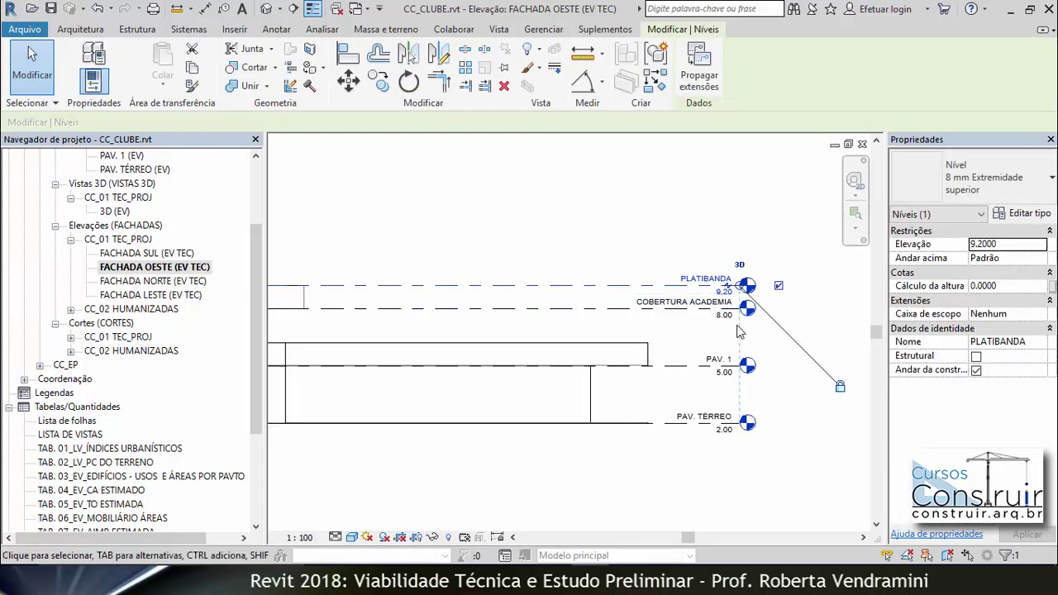
left_click_drag(741, 288, 790, 287)
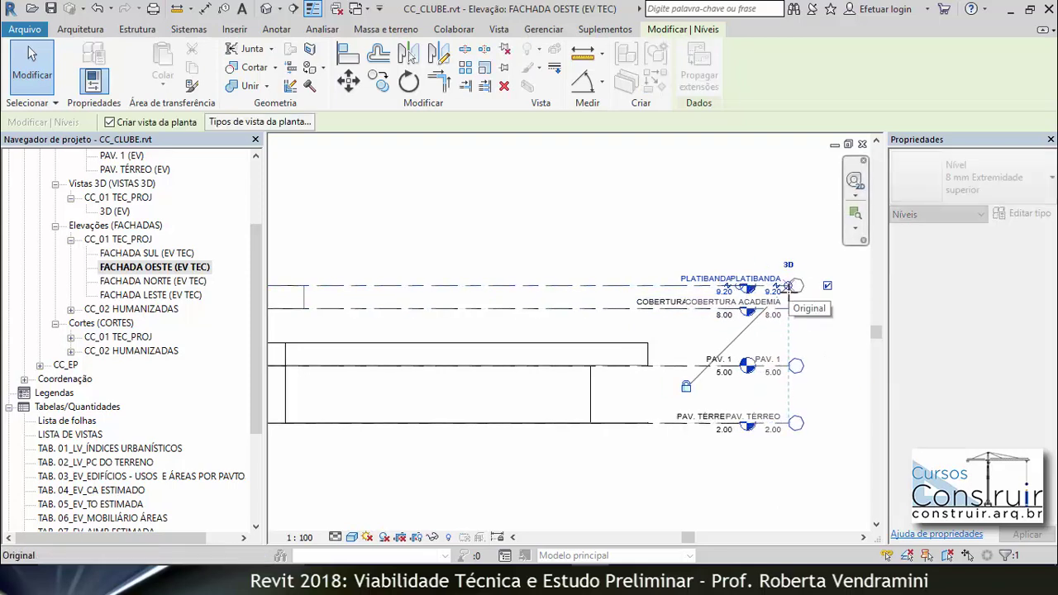
left_click(701, 221)
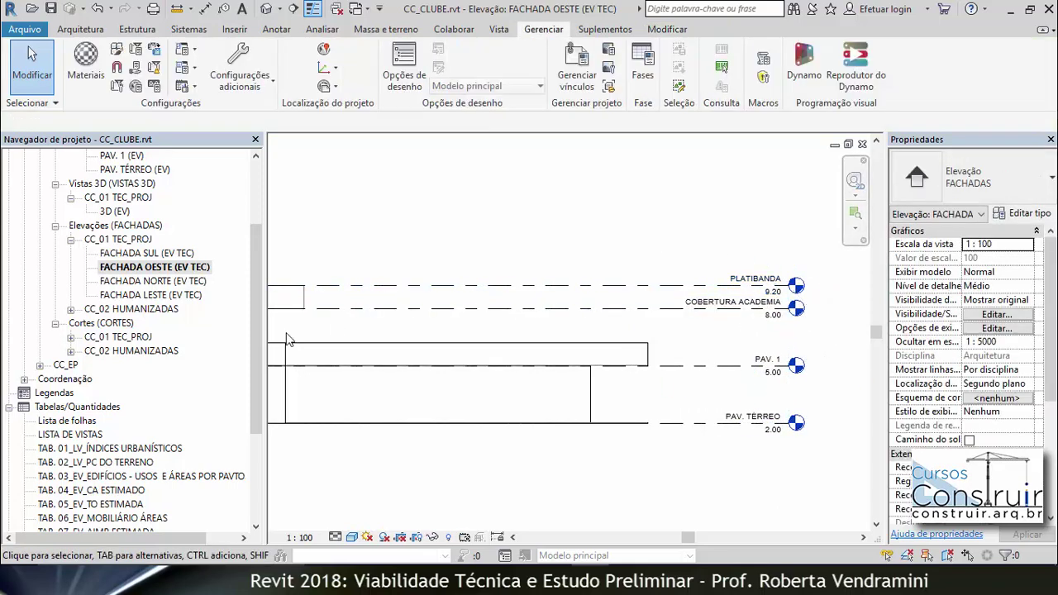
Step: In the FACHADA NORTE elevation, move the PLATIBANDA level heads to the right
double_click(152, 282)
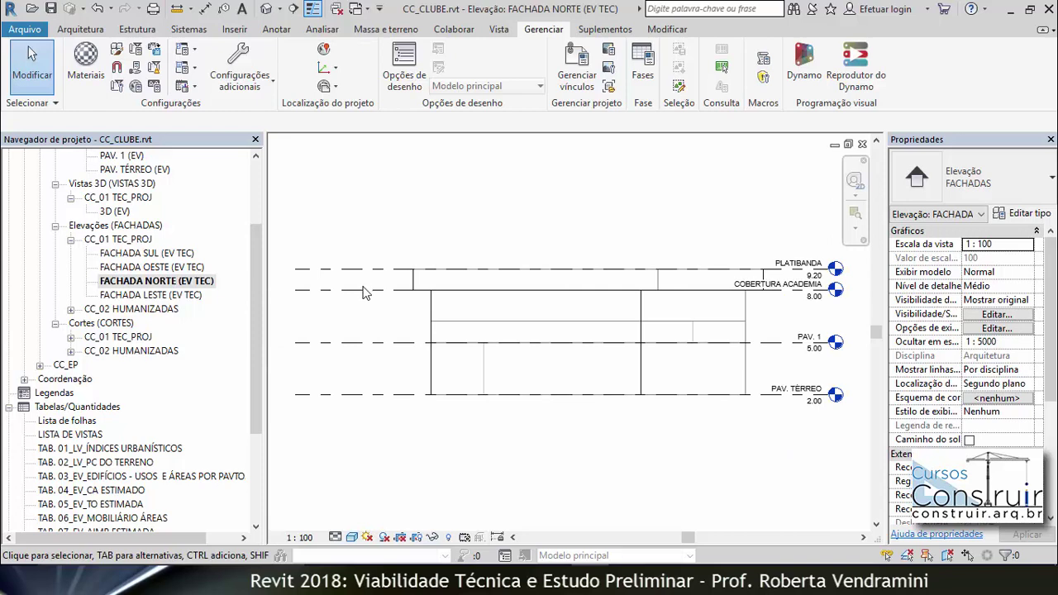
scroll(372, 309, "up", 2)
scroll(661, 286, "up", 2)
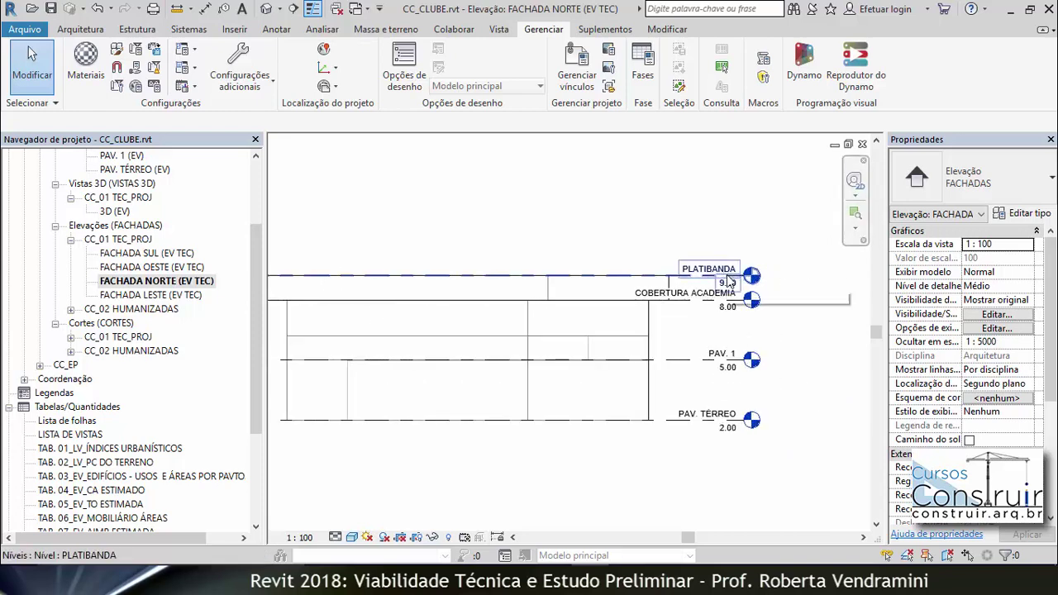
left_click(730, 283)
left_click_drag(744, 276, 813, 277)
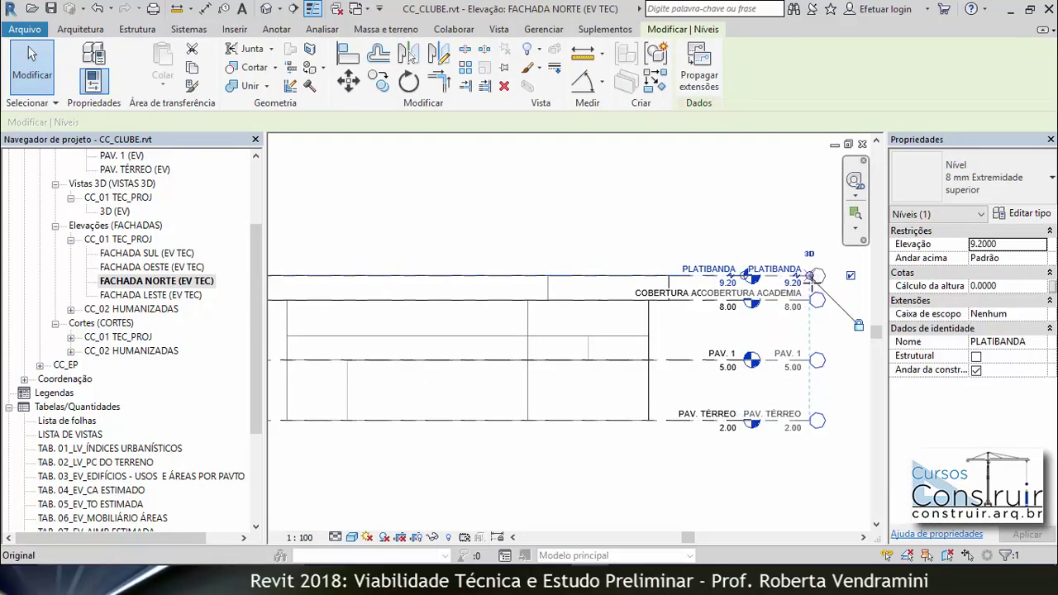
key("Escape")
scroll(721, 346, "down", 2)
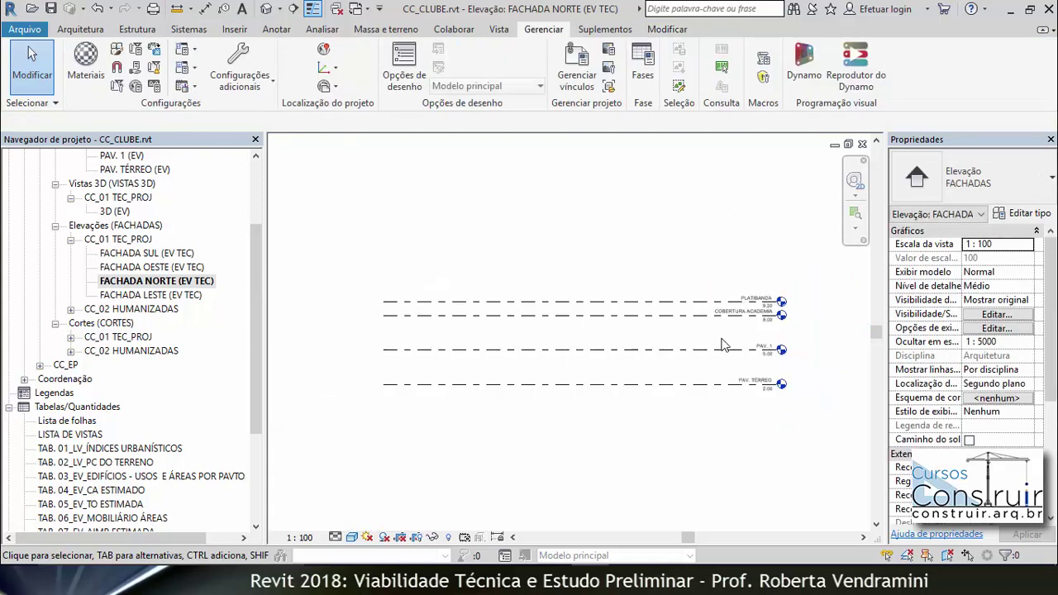
Step: In the FACHADA LESTE elevation, shift the PLATIBANDA level heads right beyond the mass
double_click(130, 295)
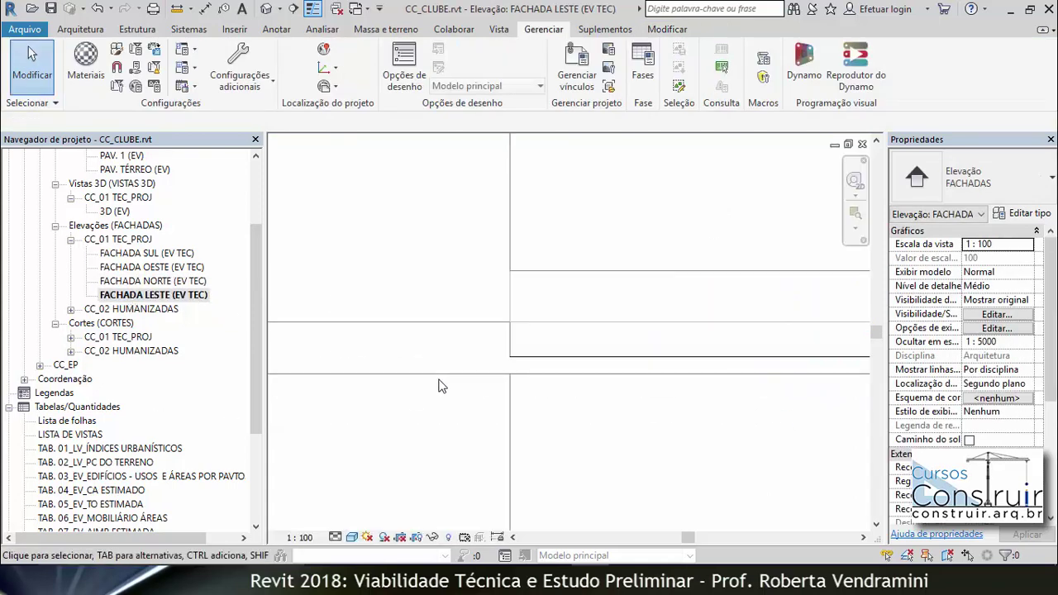
scroll(447, 372, "down", 3)
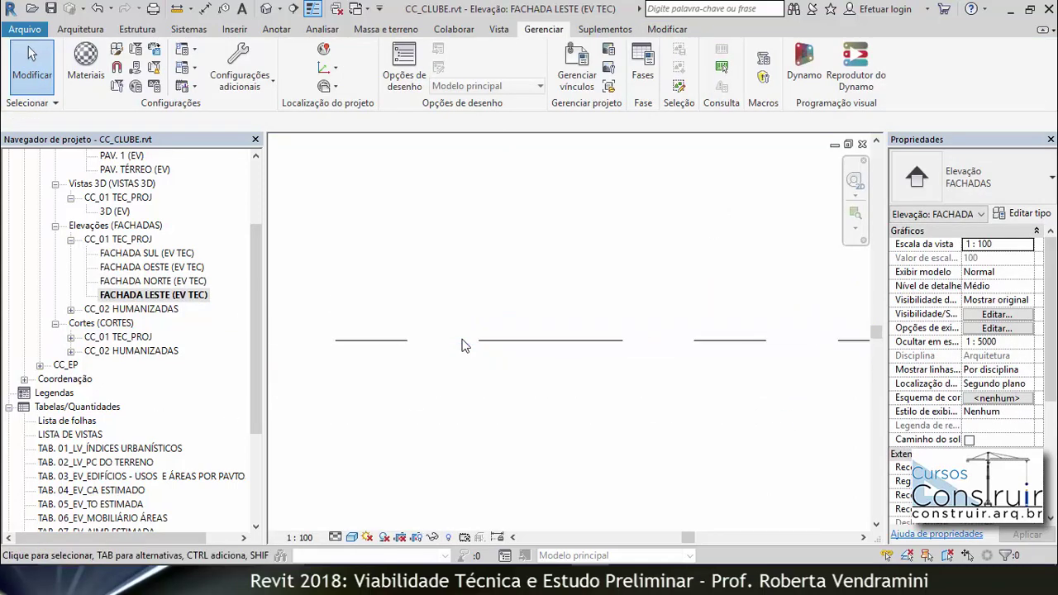
scroll(463, 346, "down", 2)
scroll(461, 343, "down", 2)
scroll(462, 343, "down", 2)
scroll(472, 342, "down", 1)
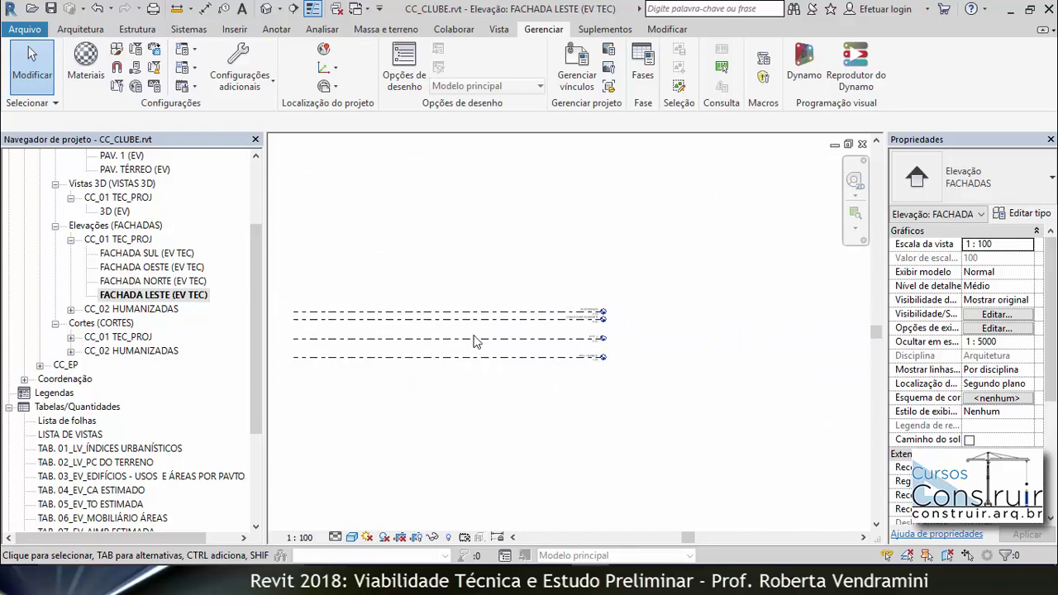
scroll(562, 330, "up", 2)
scroll(579, 323, "up", 3)
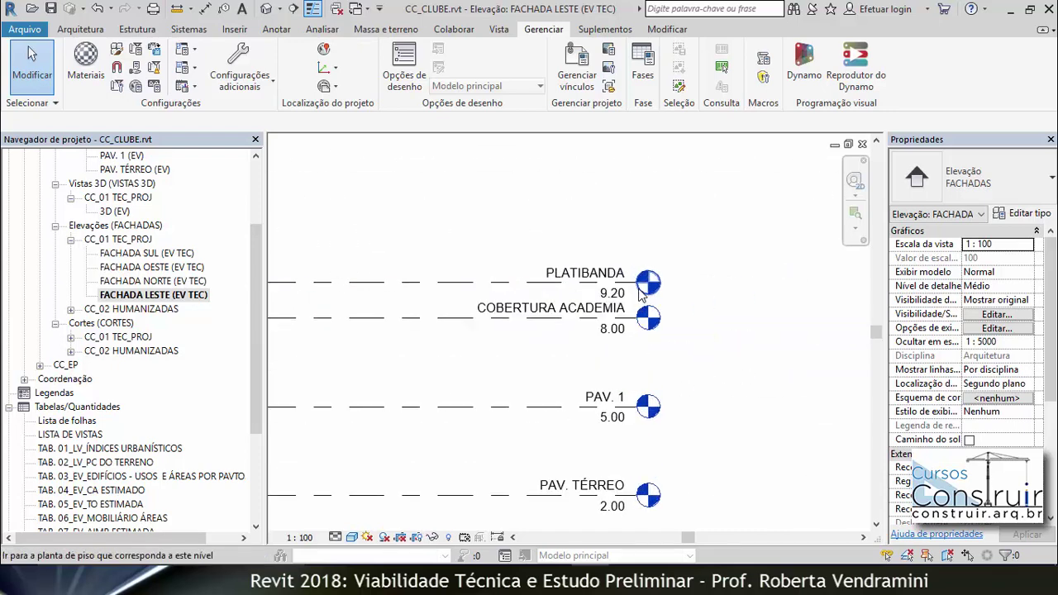
left_click(641, 284)
left_click_drag(641, 284, 789, 283)
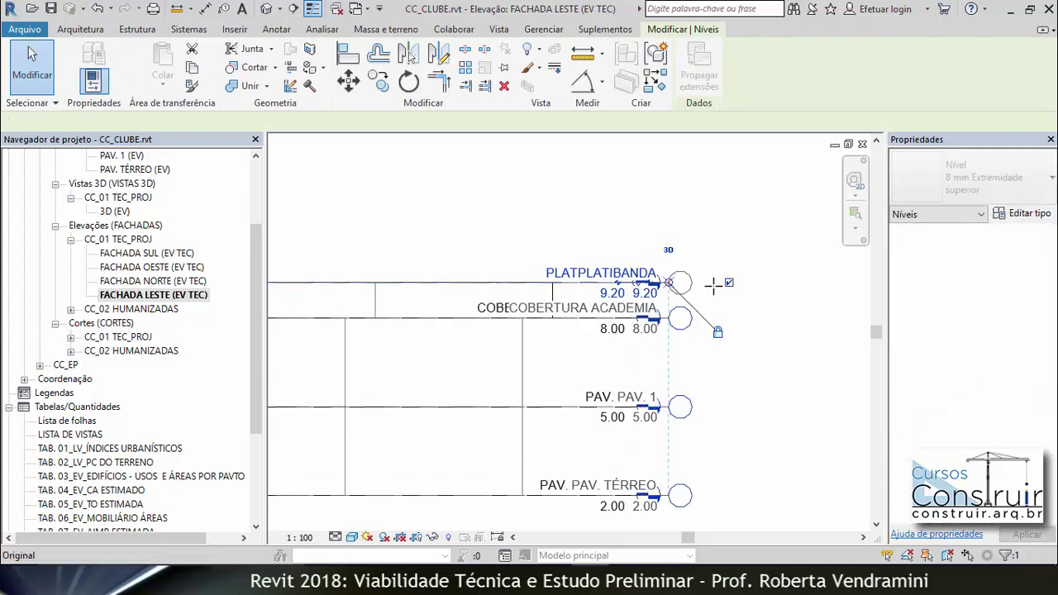
left_click(654, 214)
scroll(769, 343, "down", 2)
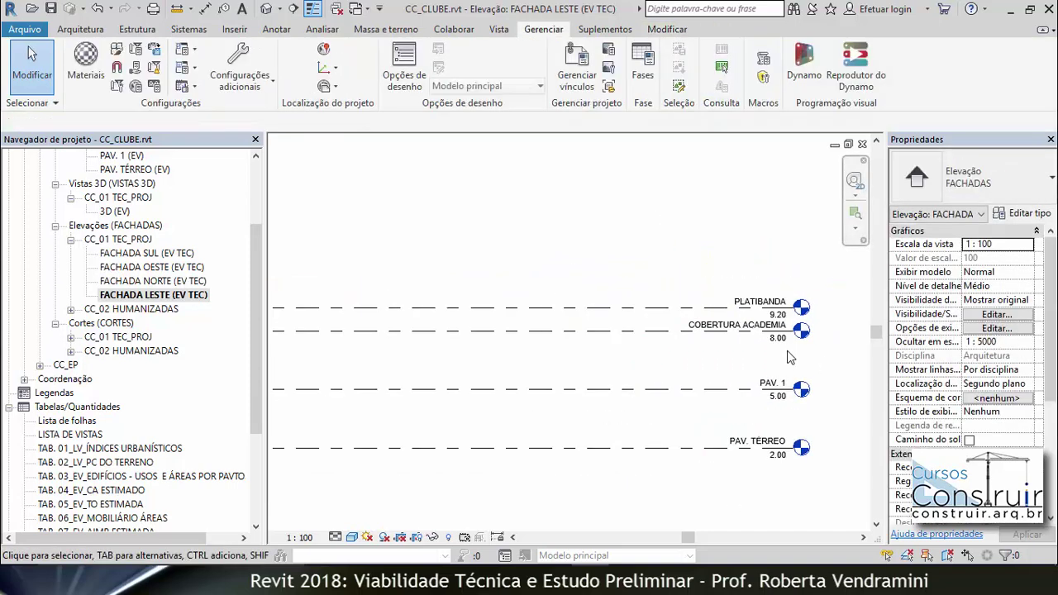
scroll(769, 343, "down", 2)
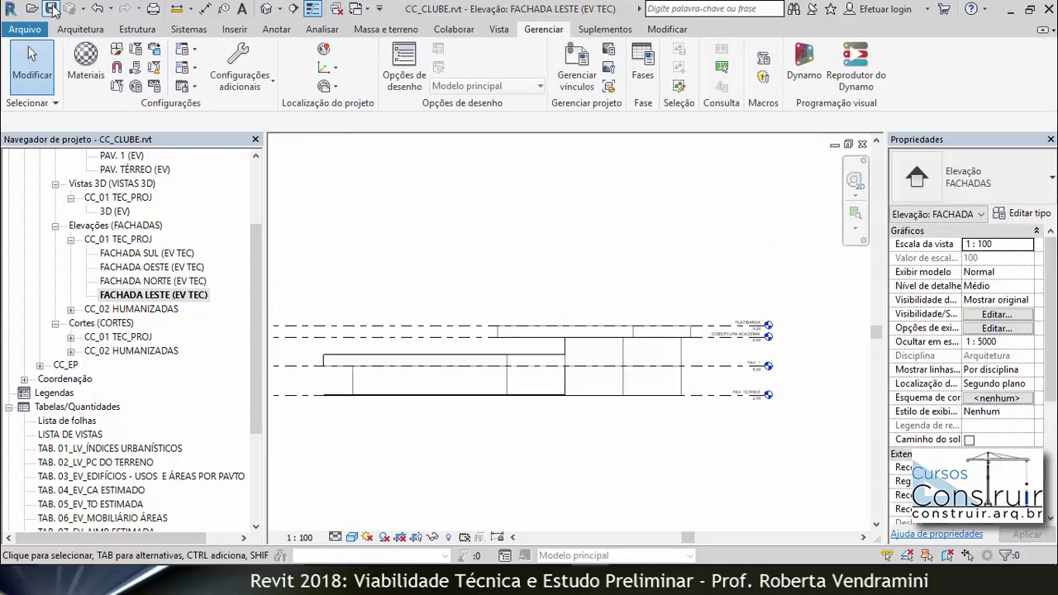